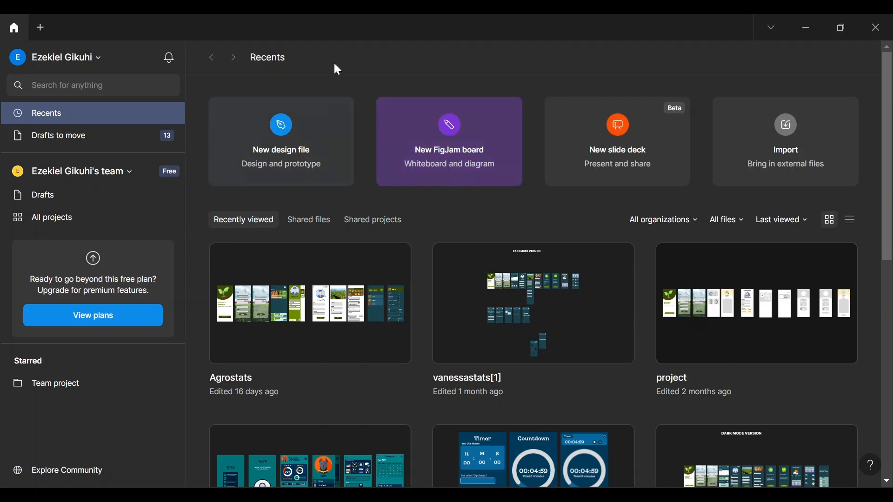
# - Open a new Untitled design file in Drafts from the home screen's 'New design file' card
pyautogui.click(248, 142)
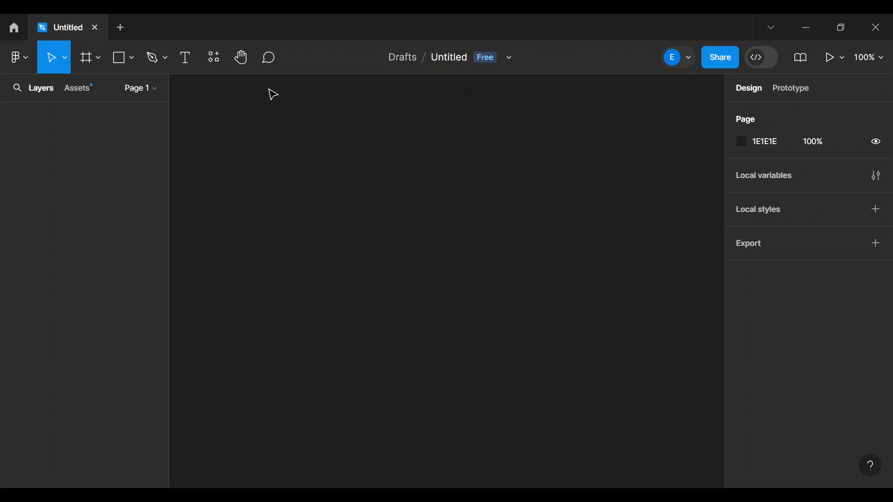
# - Add a 360×800 Android Large frame from the Frame presets, then select Android Large - 1
pyautogui.click(98, 60)
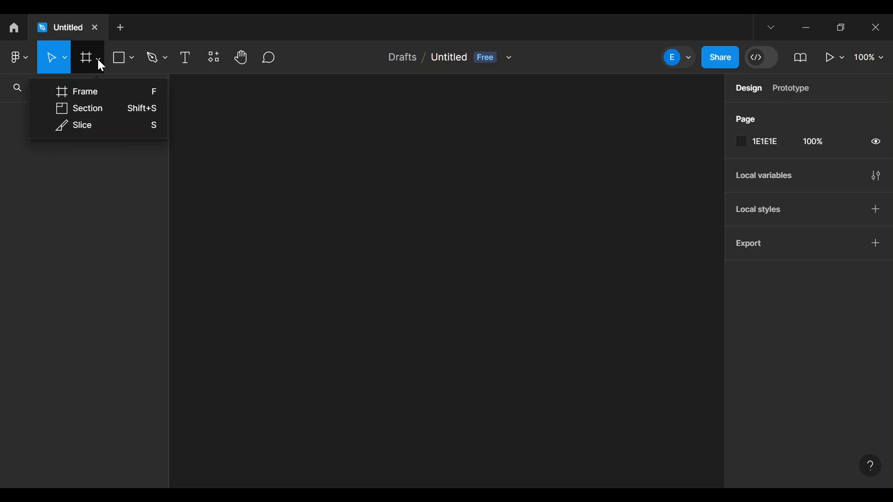
pyautogui.click(90, 92)
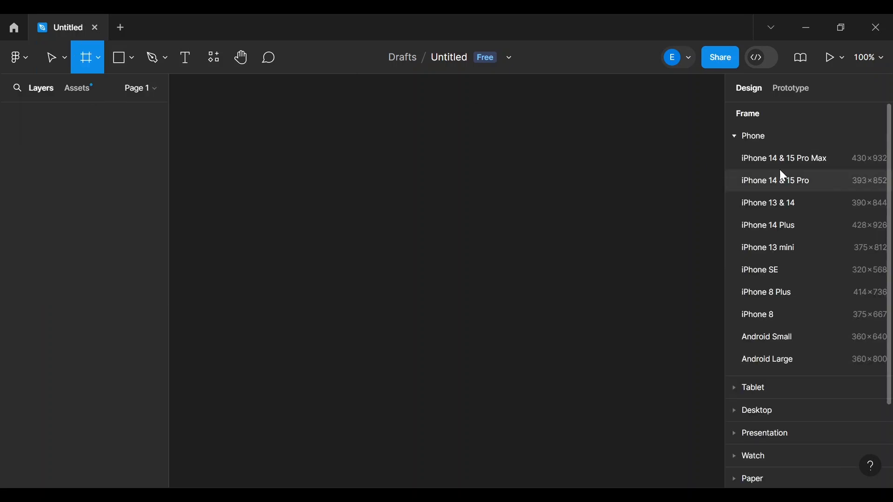
pyautogui.scroll(-3, 765, 260)
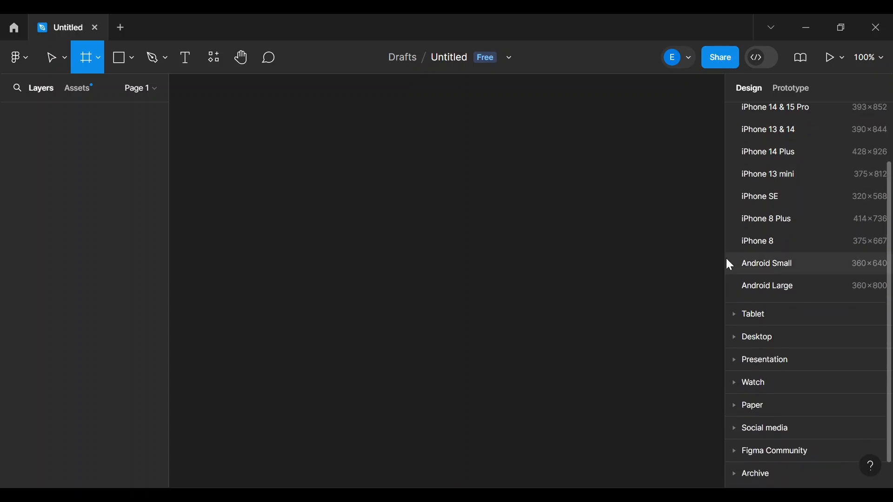
pyautogui.click(772, 286)
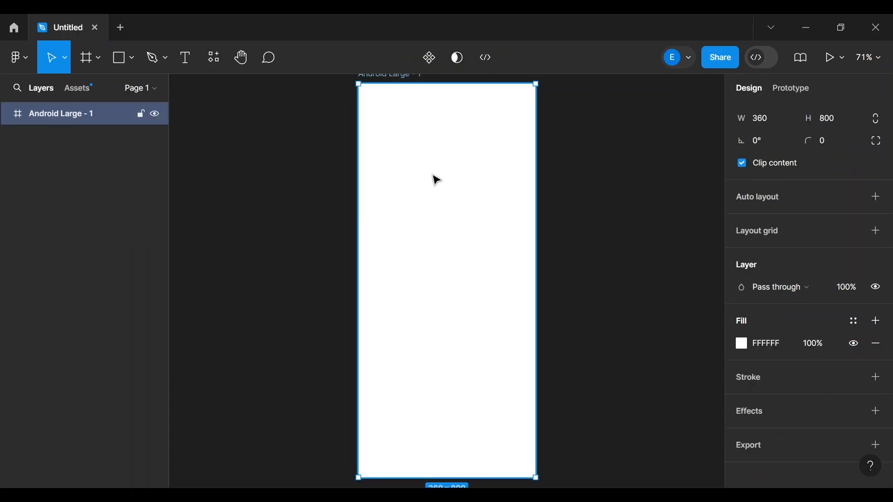
pyautogui.click(581, 211)
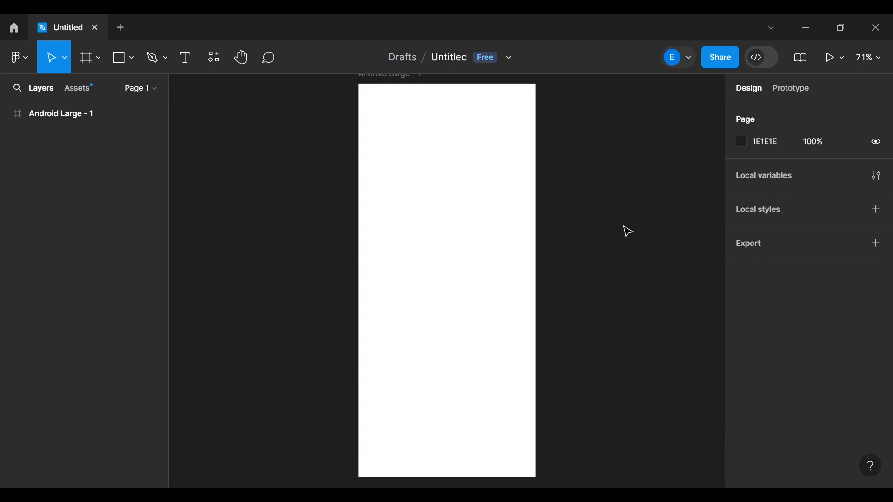
pyautogui.click(454, 227)
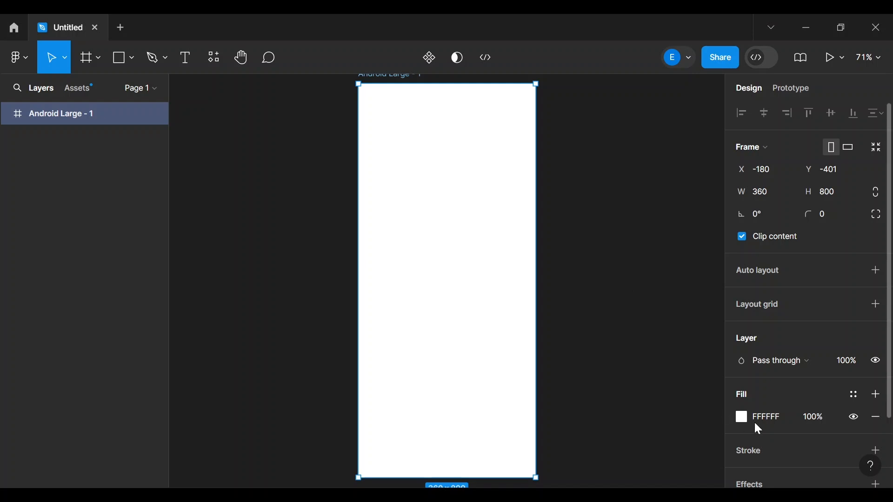
# - Set the Android Large - 1 frame's fill hex to 171616 for a dark background
pyautogui.click(776, 420)
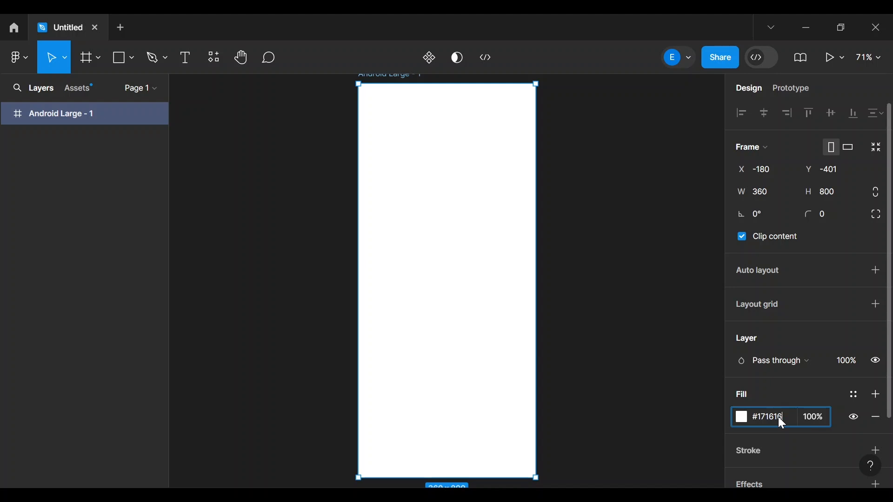
pyautogui.press('Return')
pyautogui.click(664, 280)
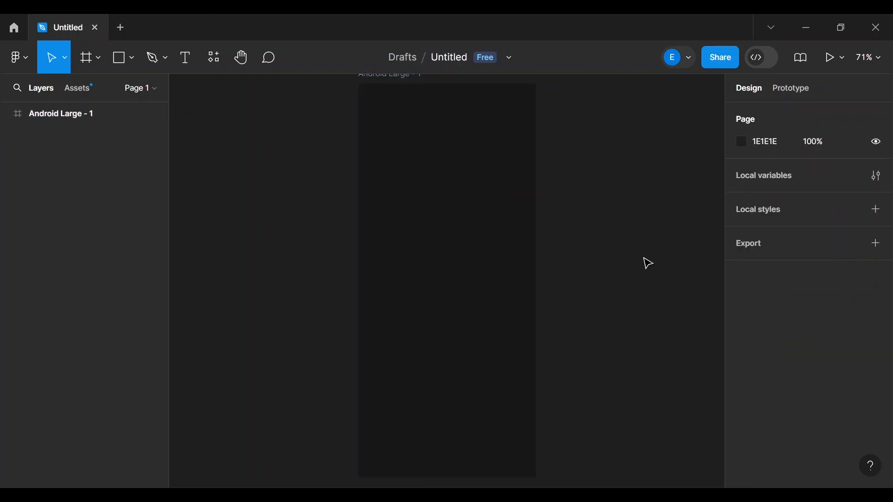
pyautogui.scroll(3, 648, 264)
pyautogui.scroll(-2, 648, 263)
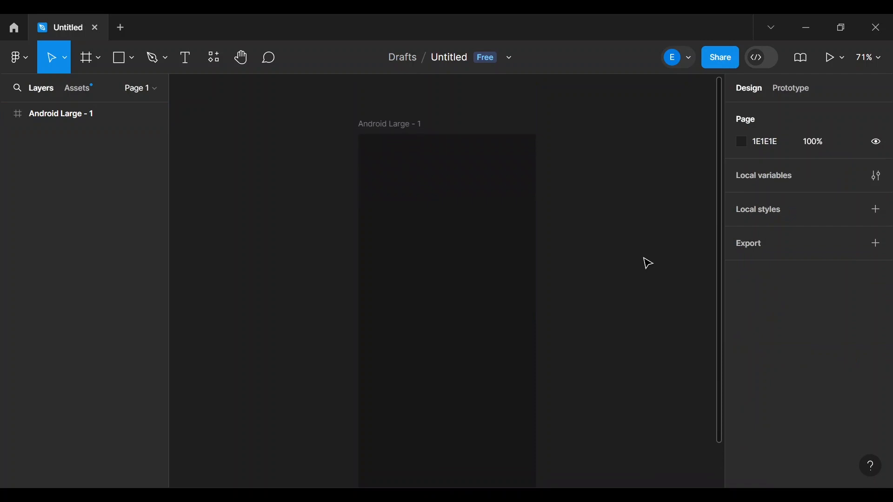
pyautogui.scroll(-3, 648, 264)
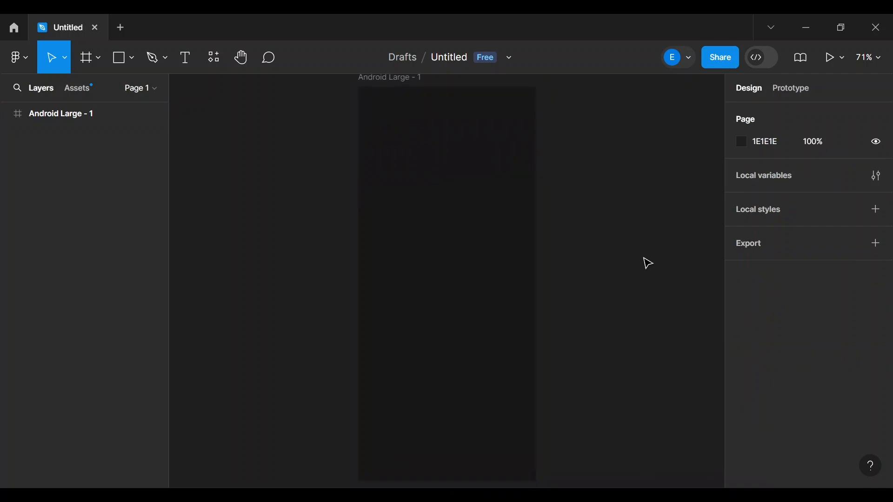
pyautogui.scroll(3, 615, 332)
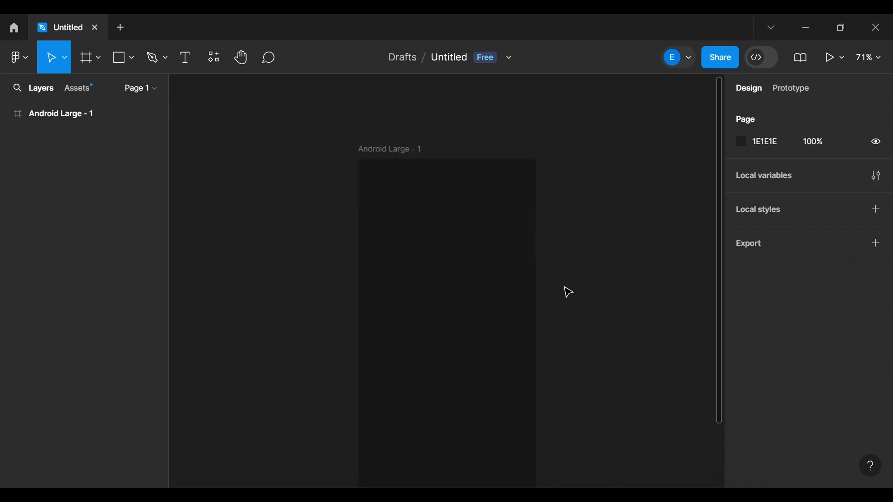
pyautogui.scroll(-1, 605, 345)
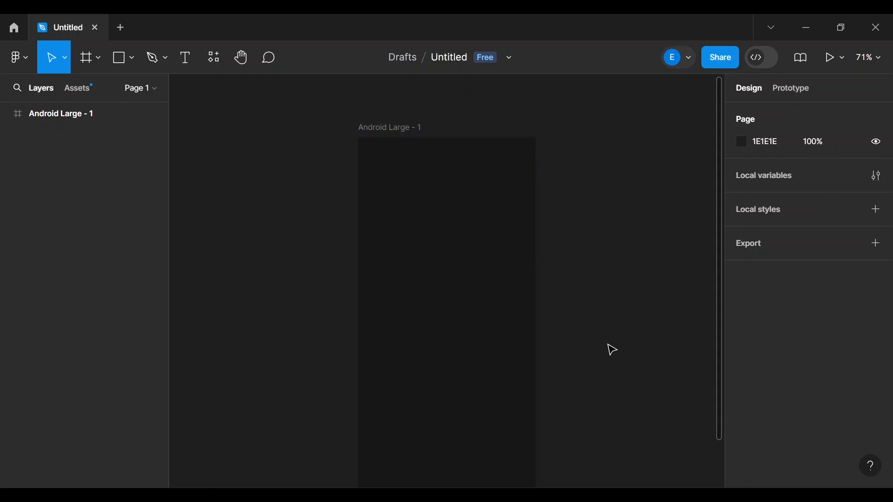
pyautogui.scroll(-4, 608, 345)
pyautogui.scroll(2, 608, 345)
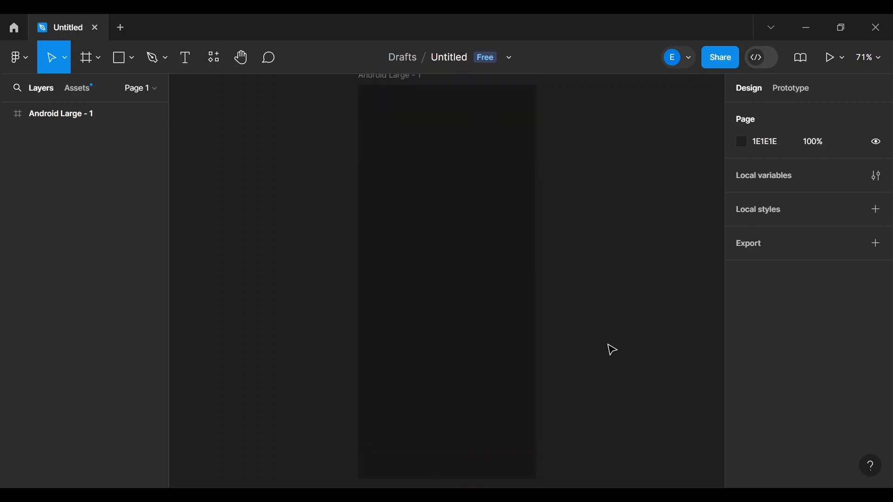
pyautogui.scroll(-4, 570, 346)
pyautogui.scroll(3, 570, 346)
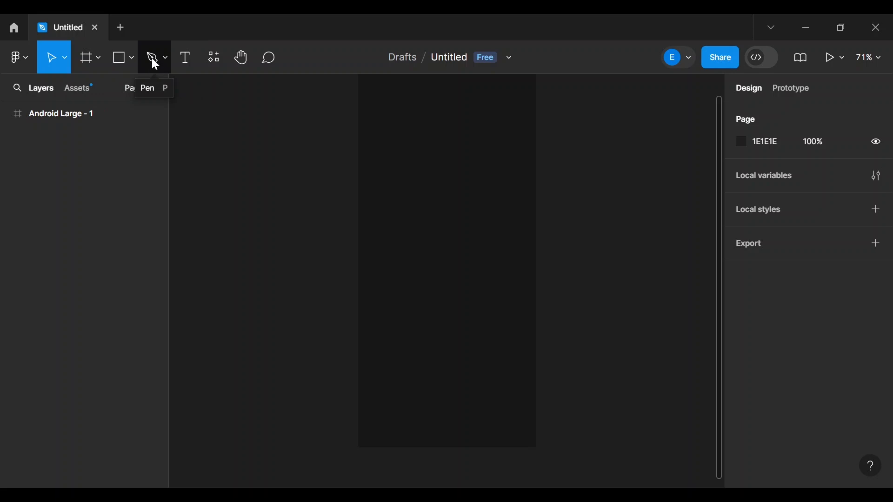
# - Draw Rectangle 1 in the frame's upper left as an 80×80 square with corner radius 10
pyautogui.click(116, 64)
pyautogui.moveTo(377, 193)
pyautogui.mouseDown()
pyautogui.moveTo(427, 238)
pyautogui.moveTo(418, 233)
pyautogui.mouseUp()
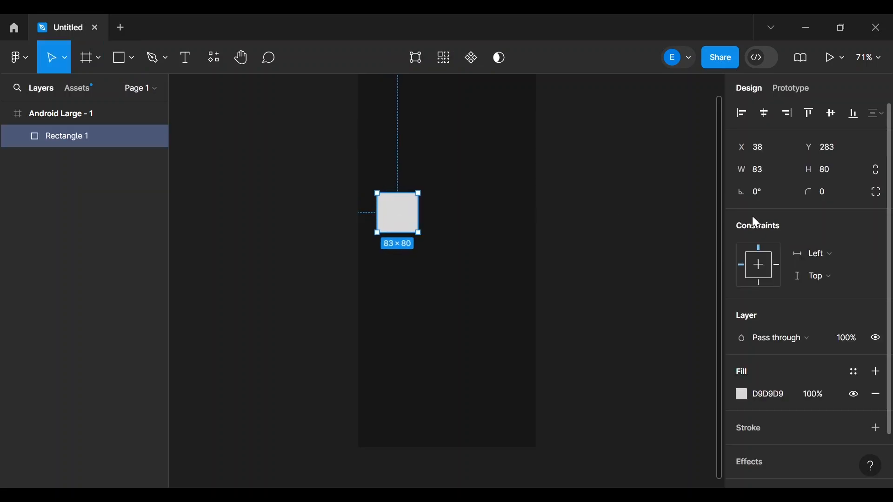
pyautogui.click(763, 165)
pyautogui.press('Return')
pyautogui.click(821, 192)
pyautogui.click(780, 177)
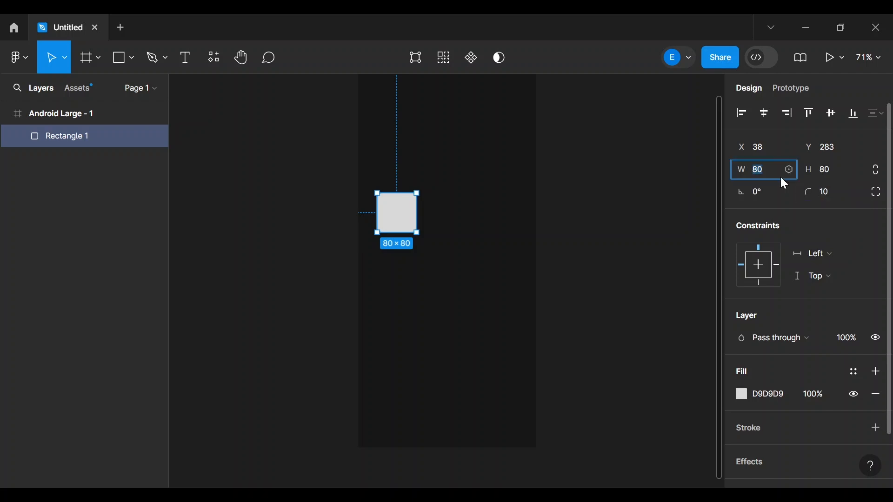
pyautogui.click(634, 196)
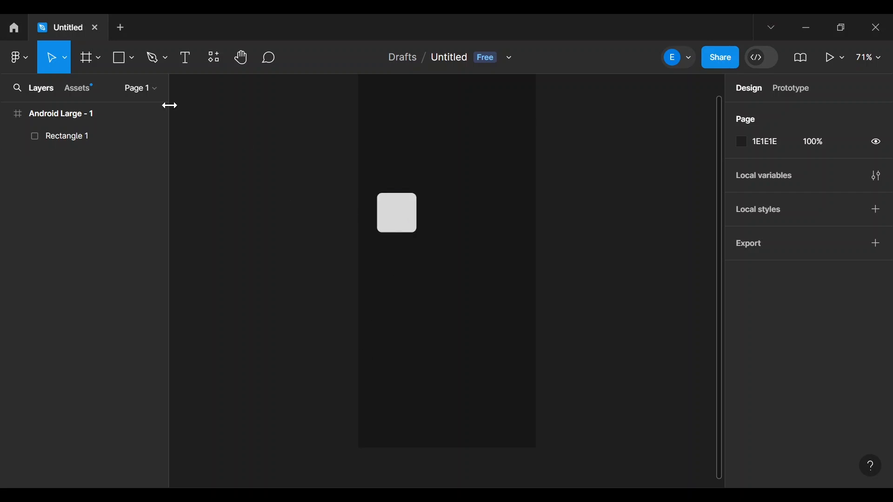
# - Add a text layer reading '1' on the grey square
pyautogui.click(187, 63)
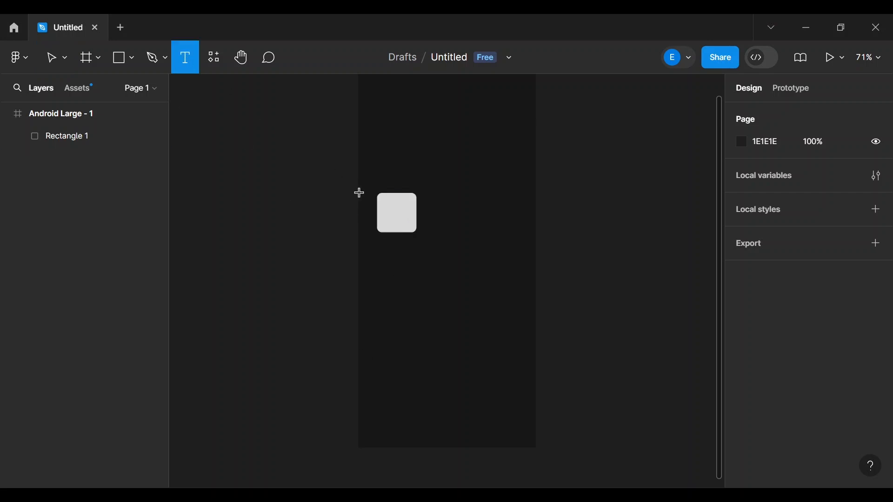
pyautogui.moveTo(388, 208); pyautogui.dragTo(402, 220)
pyautogui.press('Escape')
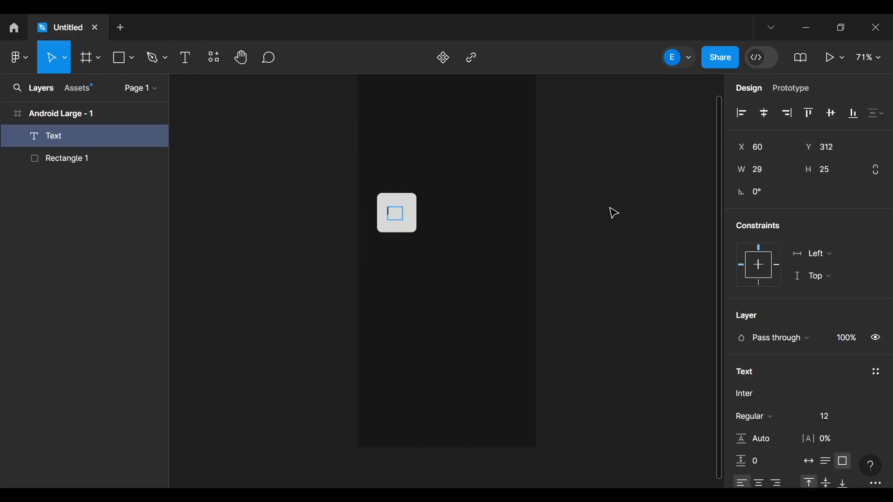
pyautogui.write('1')
pyautogui.press('Escape')
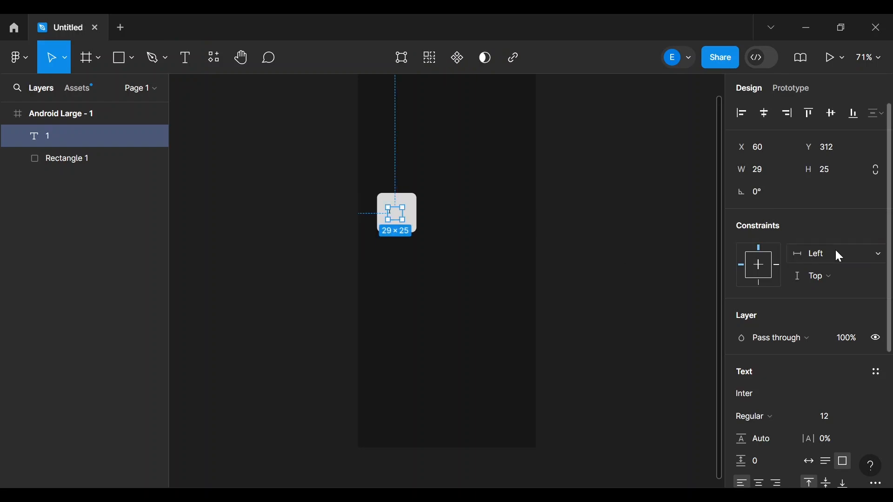
pyautogui.scroll(-1, 785, 422)
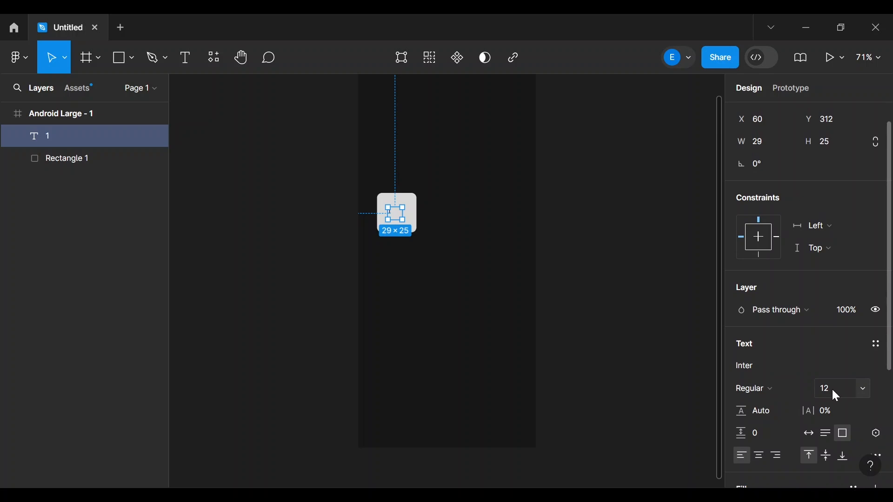
# - Set the '1' to font size 36, align center and middle, and centre it on the square
pyautogui.click(864, 387)
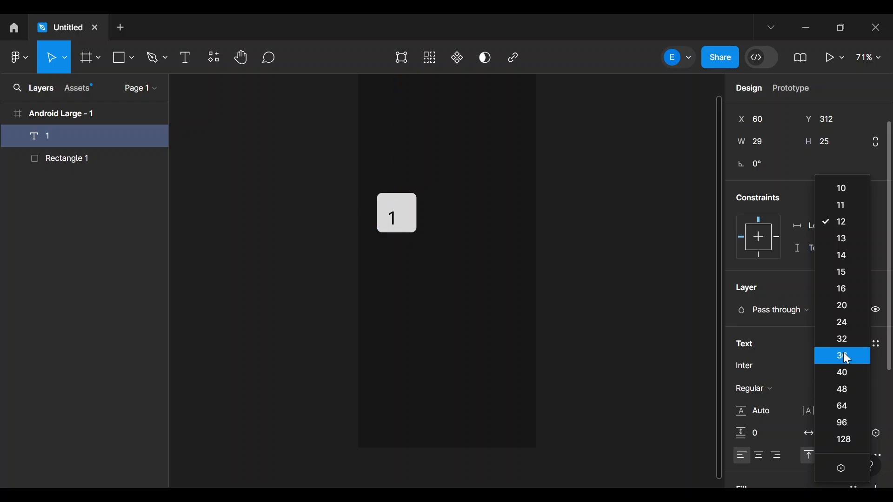
pyautogui.click(843, 352)
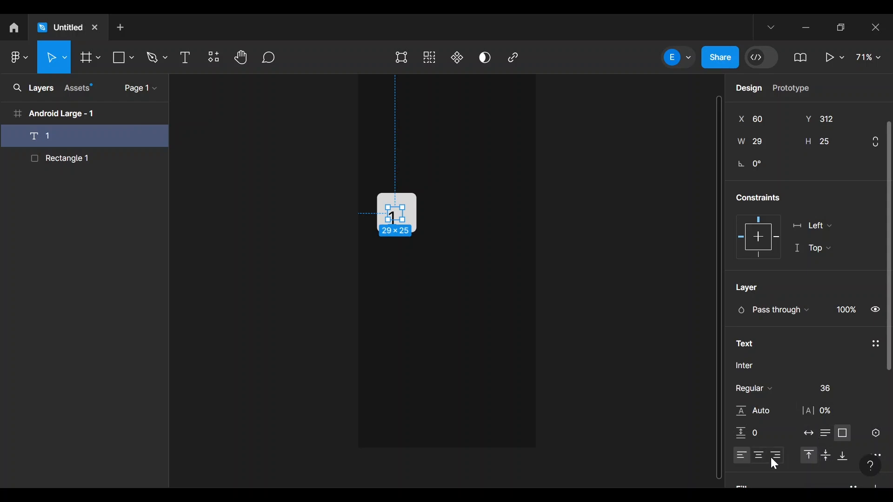
pyautogui.click(755, 454)
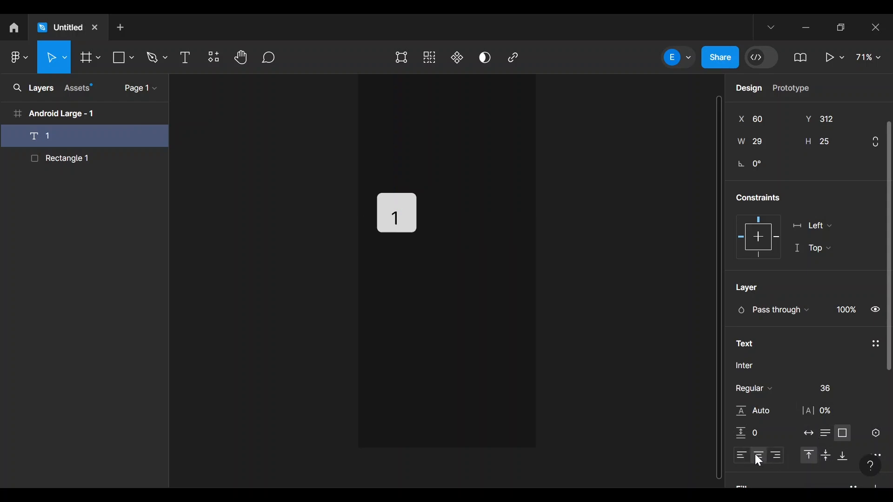
pyautogui.click(825, 455)
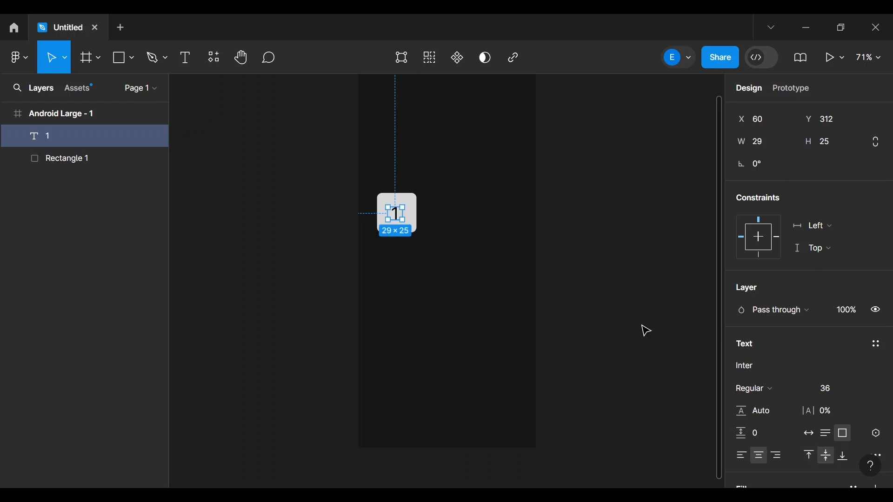
pyautogui.click(610, 307)
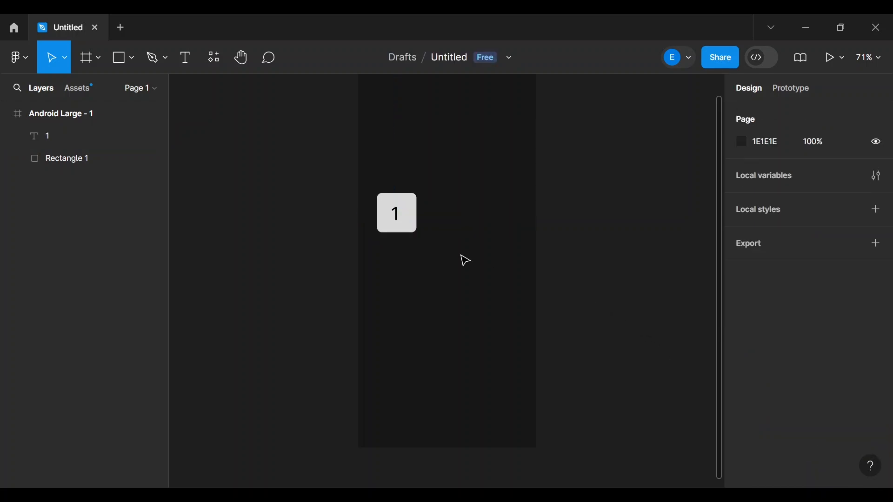
pyautogui.click(403, 222)
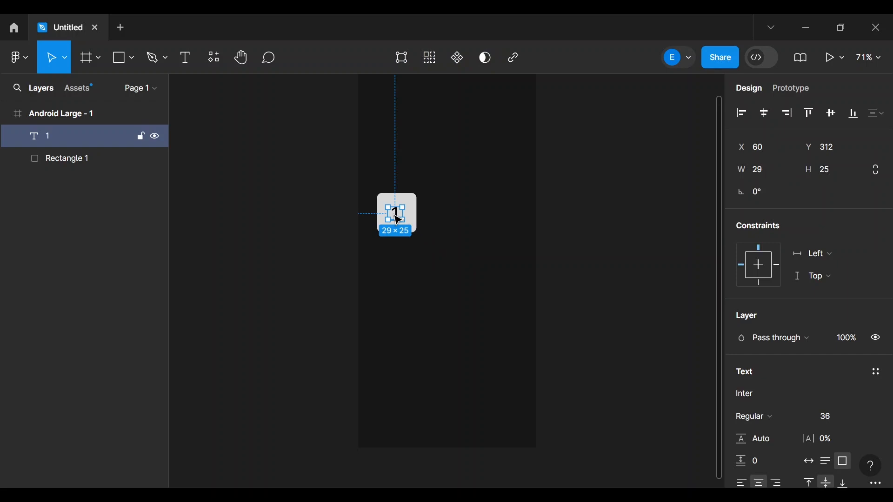
pyautogui.moveTo(395, 216)
pyautogui.mouseDown()
pyautogui.moveTo(397, 208)
pyautogui.moveTo(403, 215)
pyautogui.moveTo(394, 213)
pyautogui.mouseUp()
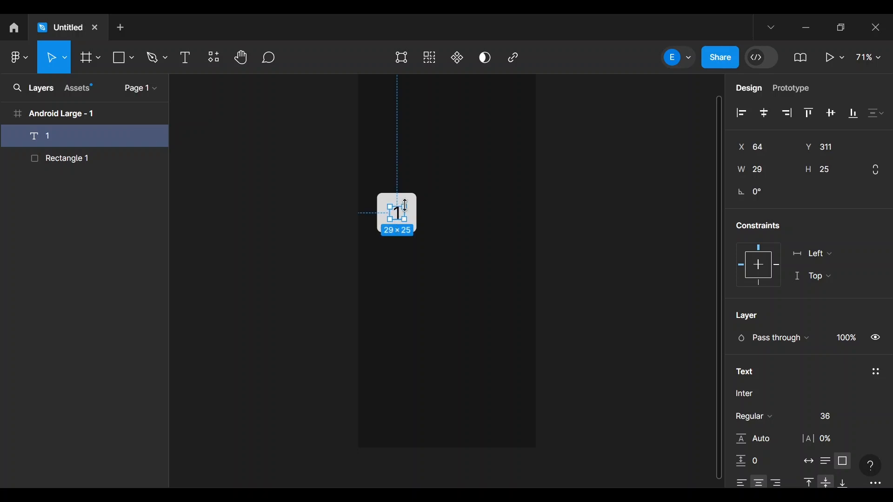
pyautogui.click(599, 268)
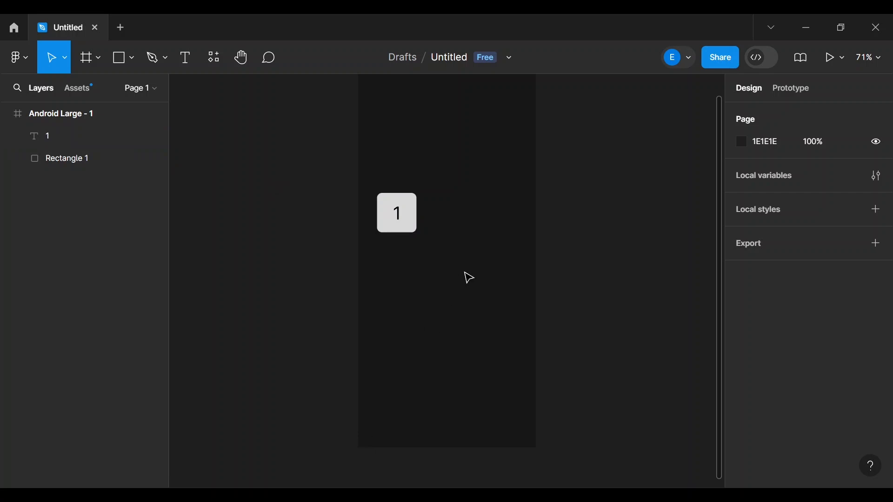
# - Group the grey rounded square and its '1' label together
pyautogui.click(65, 156)
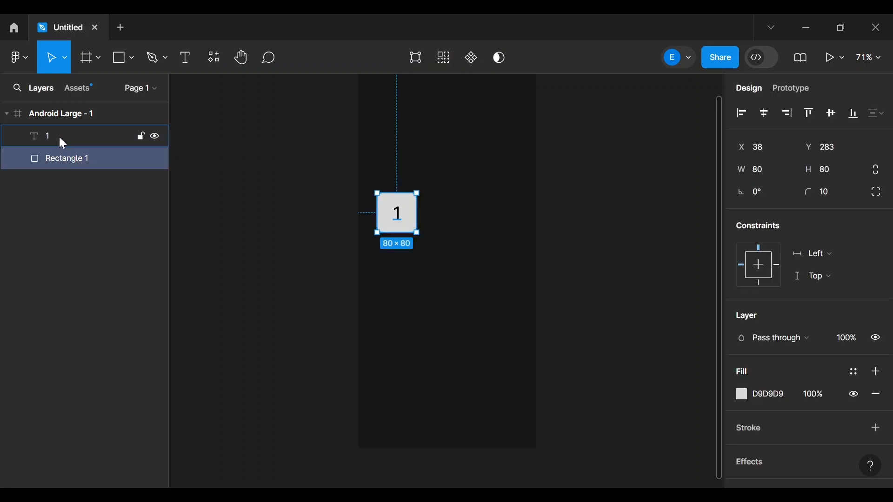
pyautogui.keyDown('shift'); pyautogui.click(60, 137); pyautogui.keyUp('shift')
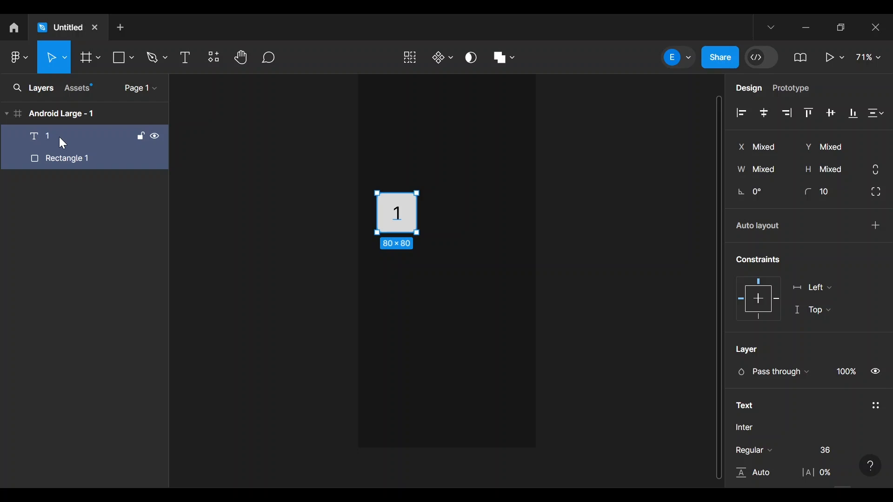
pyautogui.rightClick(60, 136)
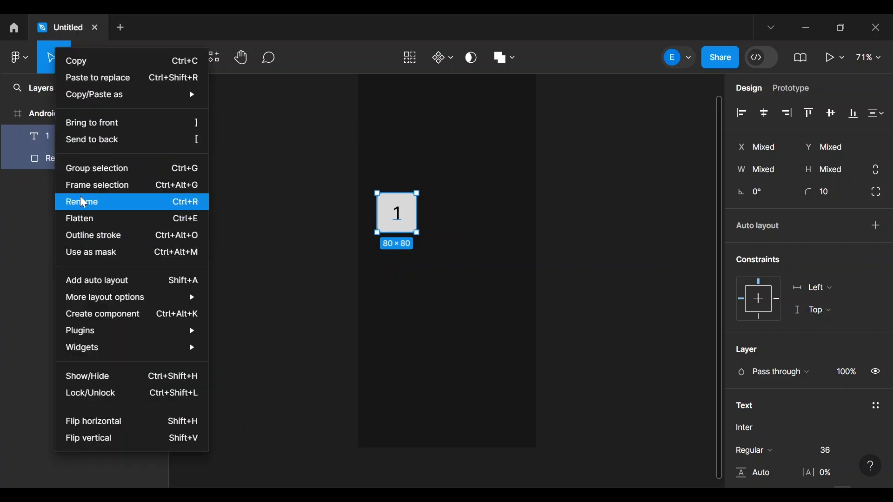
pyautogui.moveTo(88, 293)
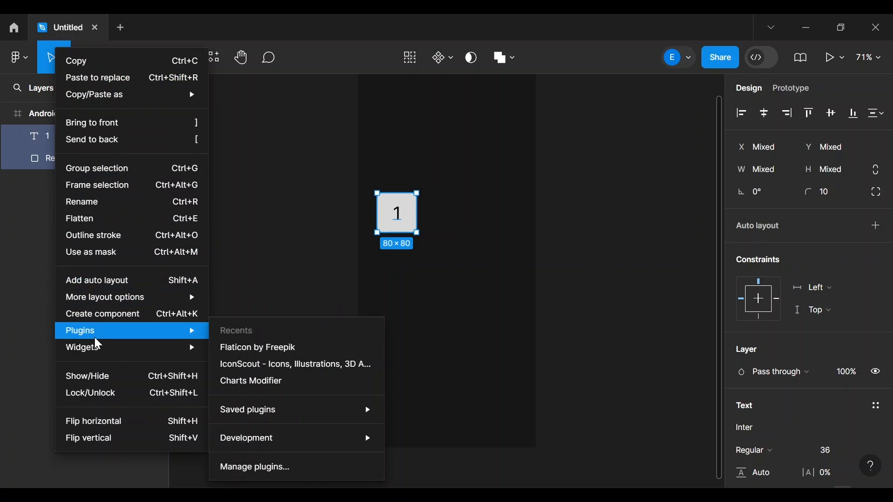
pyautogui.click(91, 171)
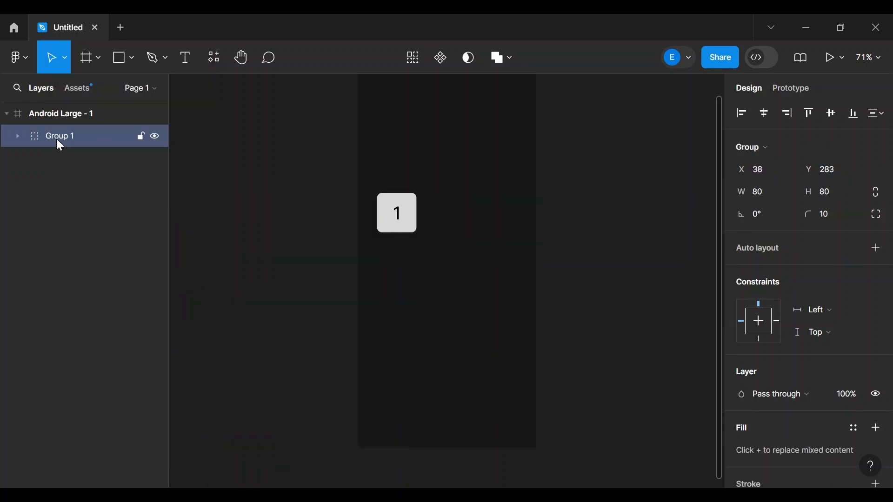
# - Rename the new group to 'Button 1'
pyautogui.rightClick(57, 139)
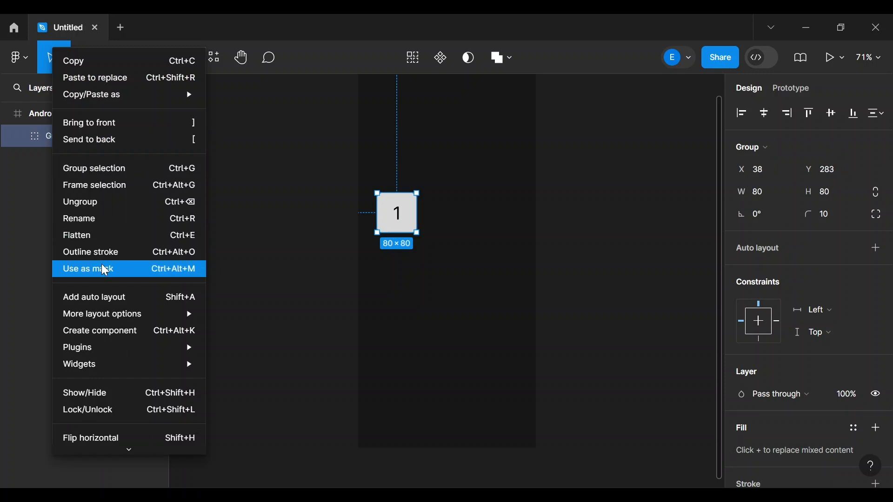
pyautogui.click(91, 216)
pyautogui.write('Button ')
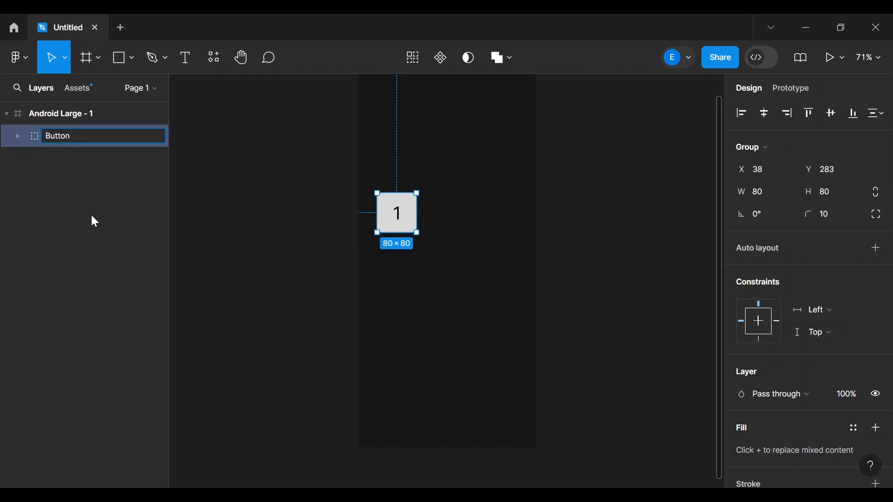
pyautogui.write('1')
pyautogui.press('BackSpace')
pyautogui.write('1')
pyautogui.press('Return')
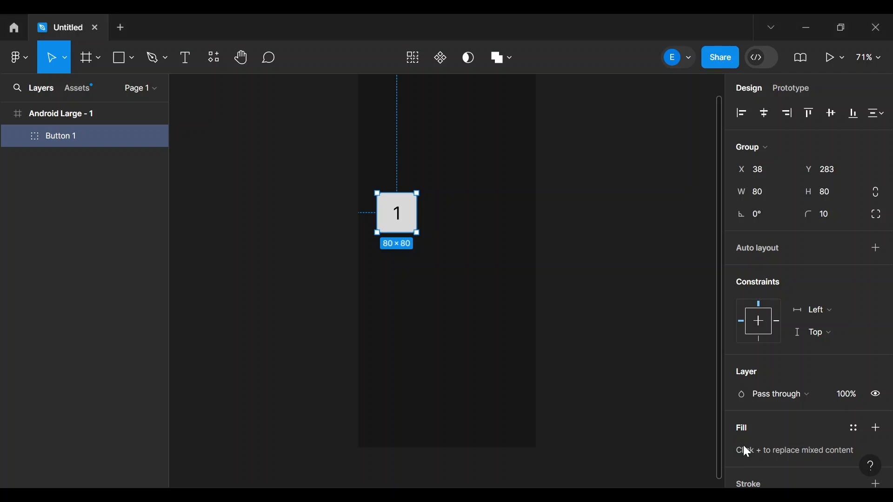
# - Recolour the button's square from D9D9D9 to 535352 and its '1' label to white FFFFFF
pyautogui.scroll(-5, 798, 414)
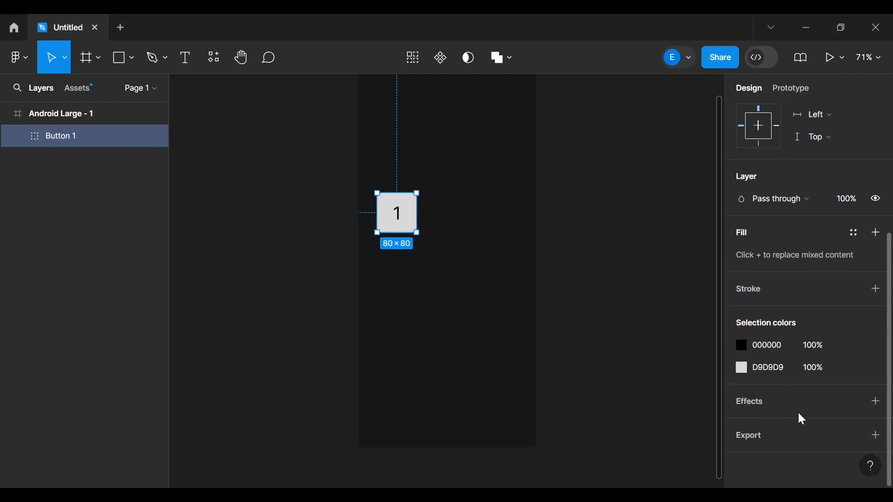
pyautogui.click(783, 369)
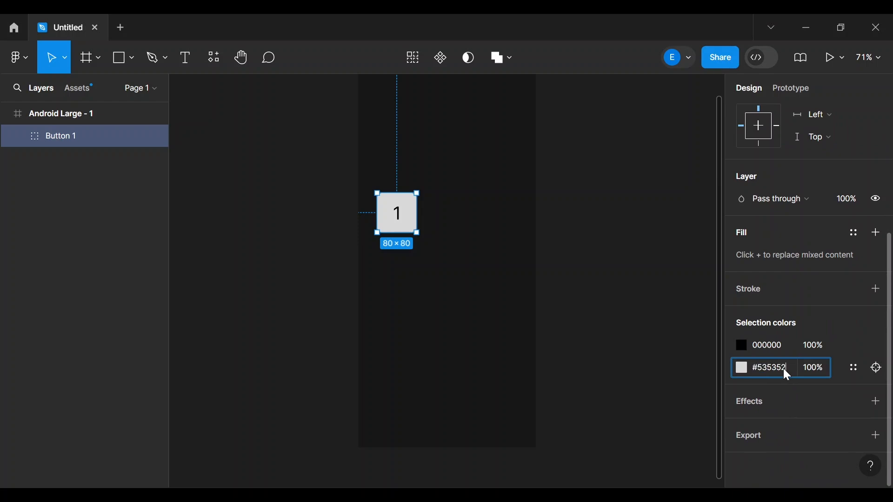
pyautogui.click(769, 345)
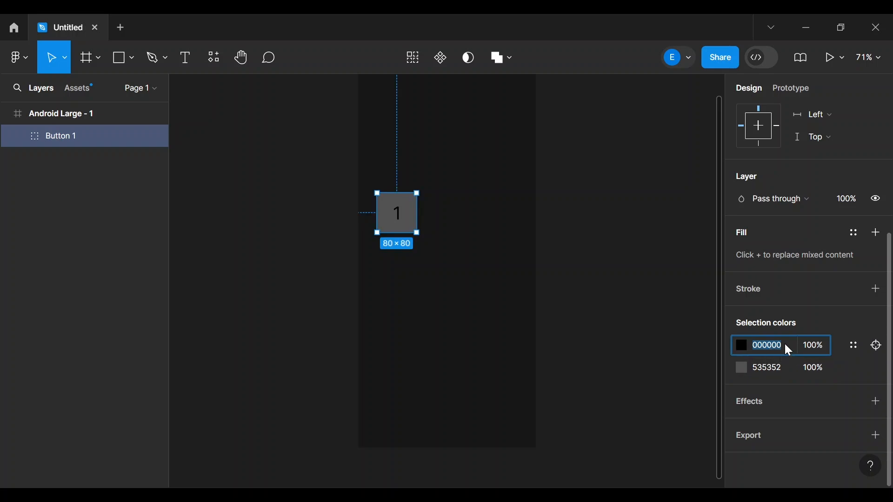
pyautogui.click(743, 346)
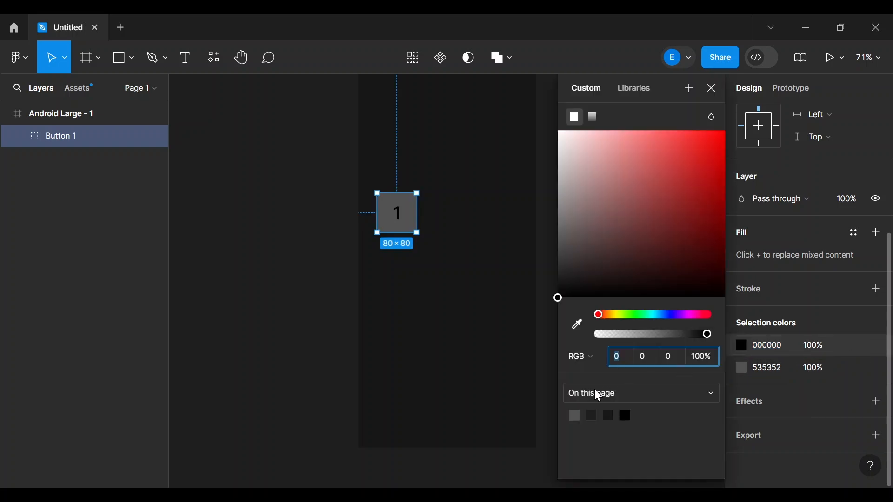
pyautogui.moveTo(561, 299); pyautogui.dragTo(557, 105)
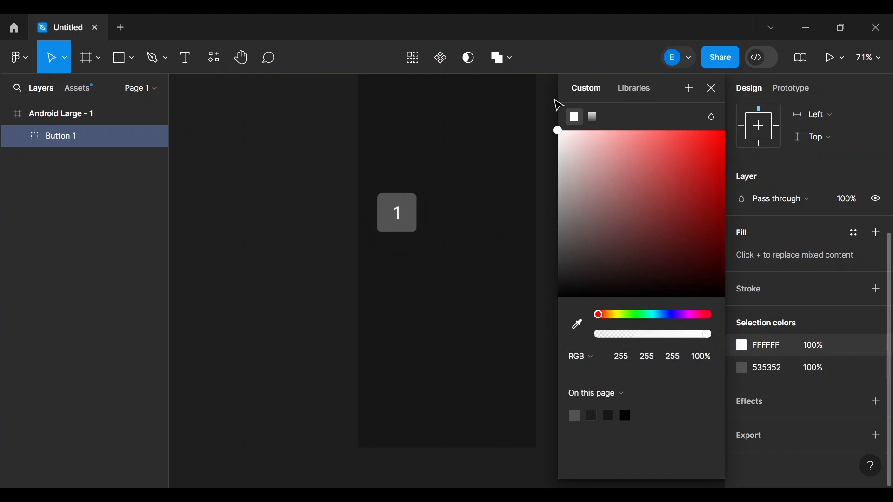
pyautogui.click(279, 176)
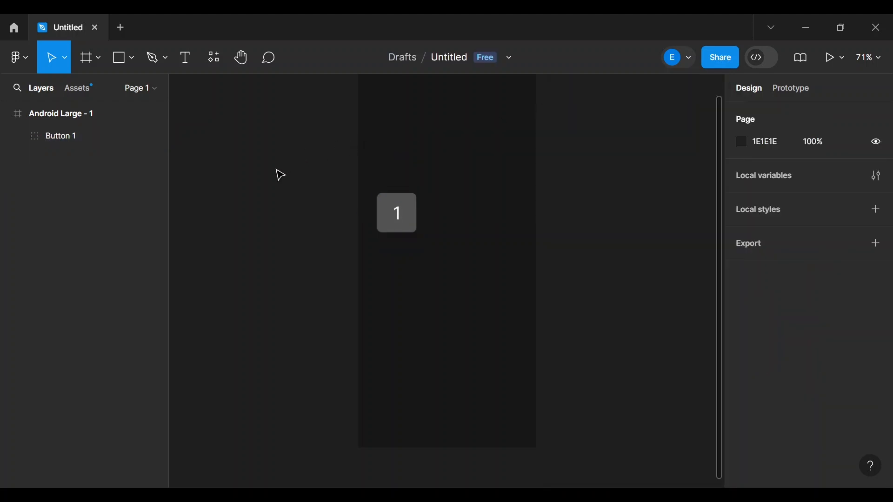
pyautogui.scroll(3, 613, 216)
pyautogui.scroll(2, 614, 216)
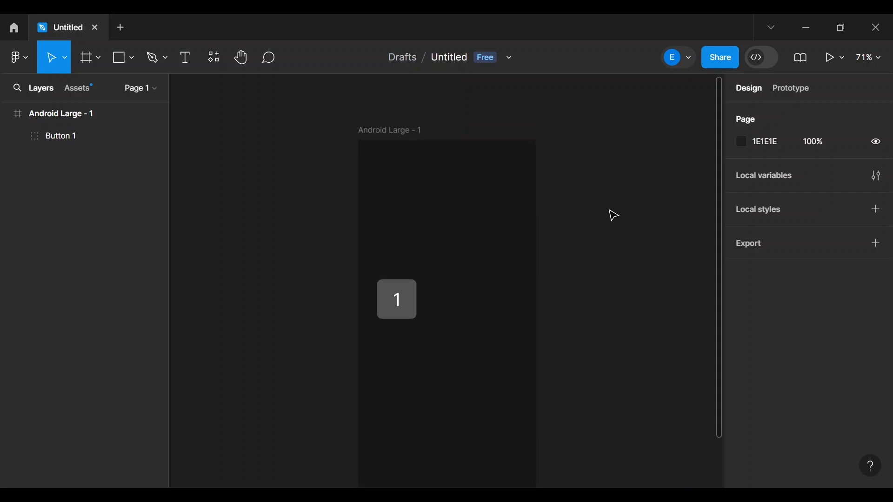
pyautogui.scroll(-1, 614, 215)
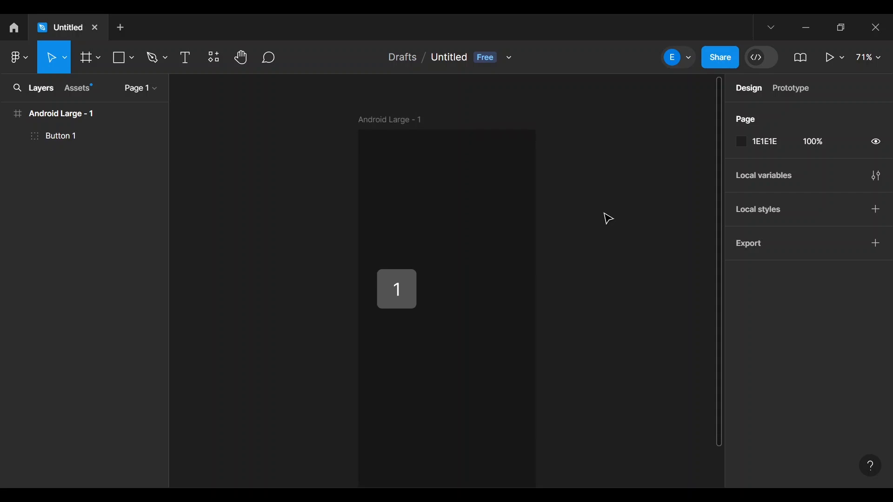
pyautogui.scroll(-4, 646, 279)
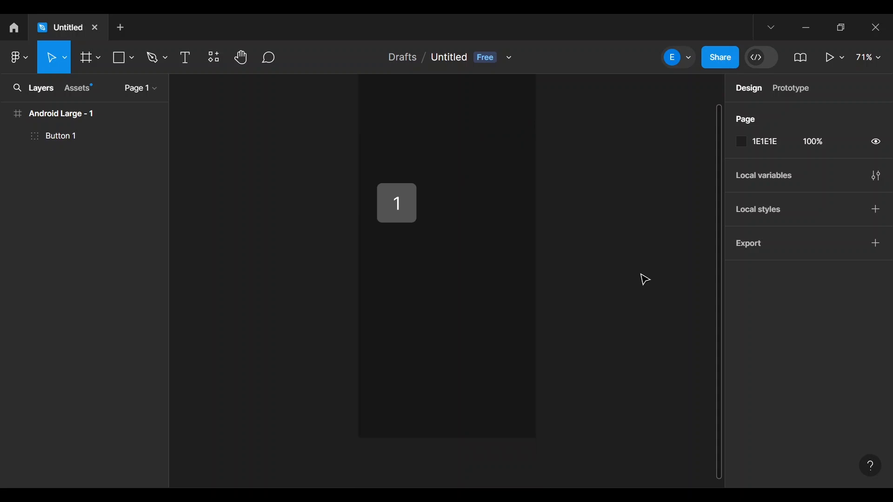
# - Select Button 1 and expand it to show its '1' label and Rectangle 1 layers
pyautogui.scroll(-3, 585, 241)
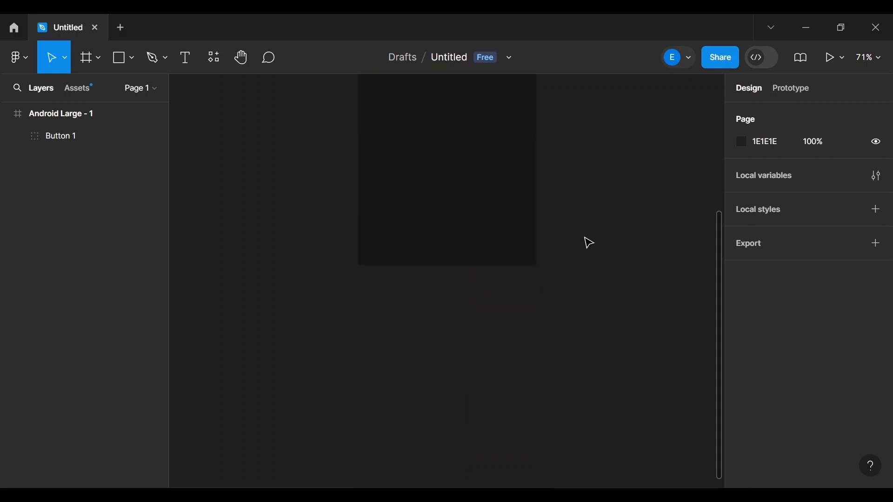
pyautogui.click(403, 147)
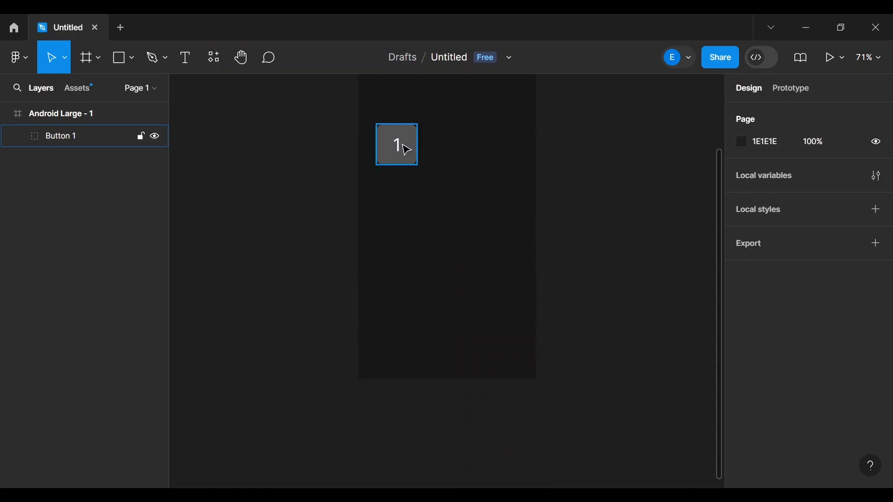
pyautogui.click(406, 149)
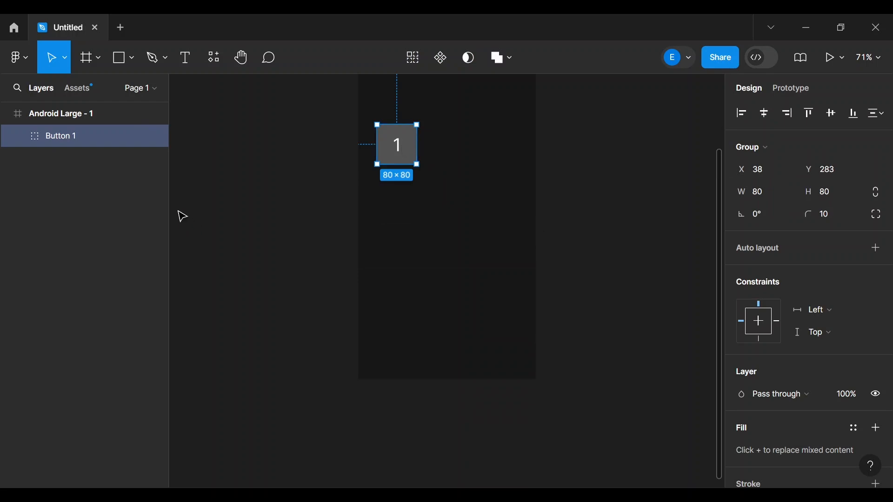
pyautogui.click(18, 136)
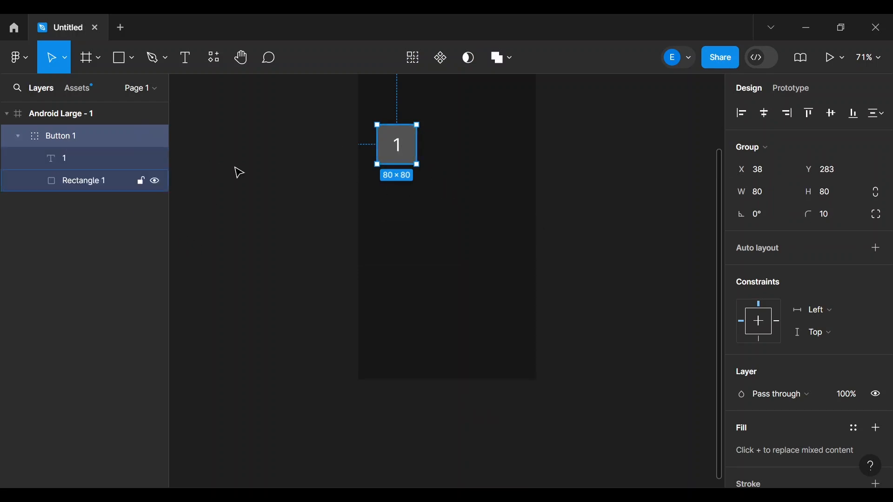
pyautogui.click(608, 205)
pyautogui.click(396, 161)
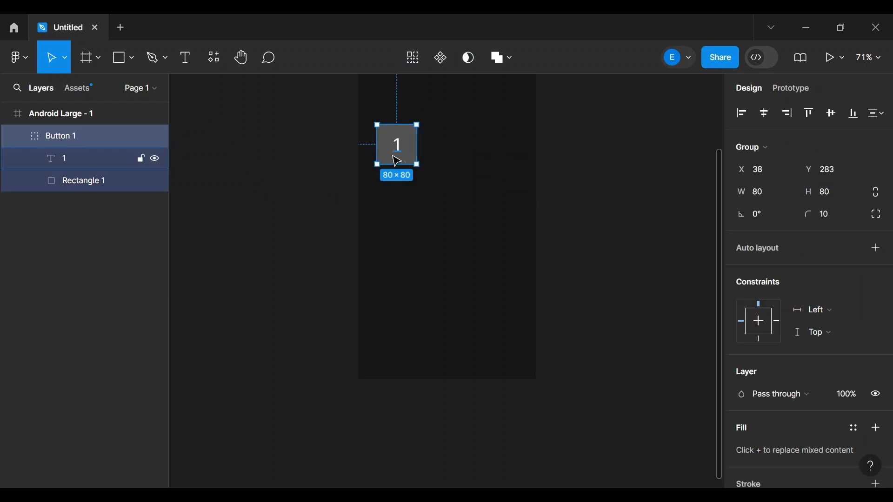
# - Duplicate Button 1 into Button 2 and paste Button 3, undoing the stray nested copies
pyautogui.hotkey('ctrl', 'd')
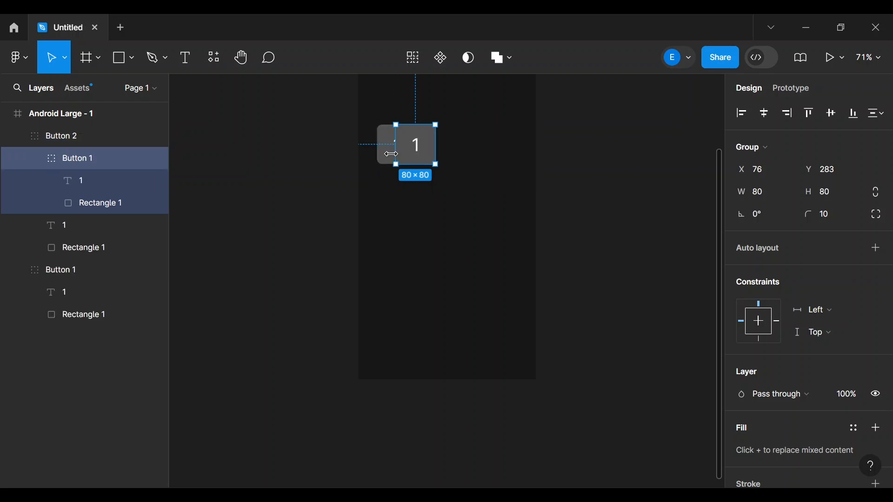
pyautogui.hotkey('ctrl', 'z')
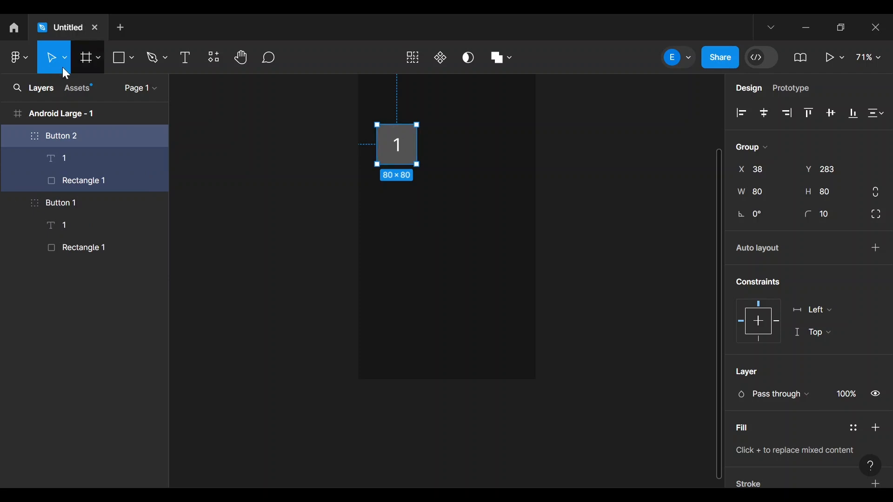
pyautogui.click(37, 113)
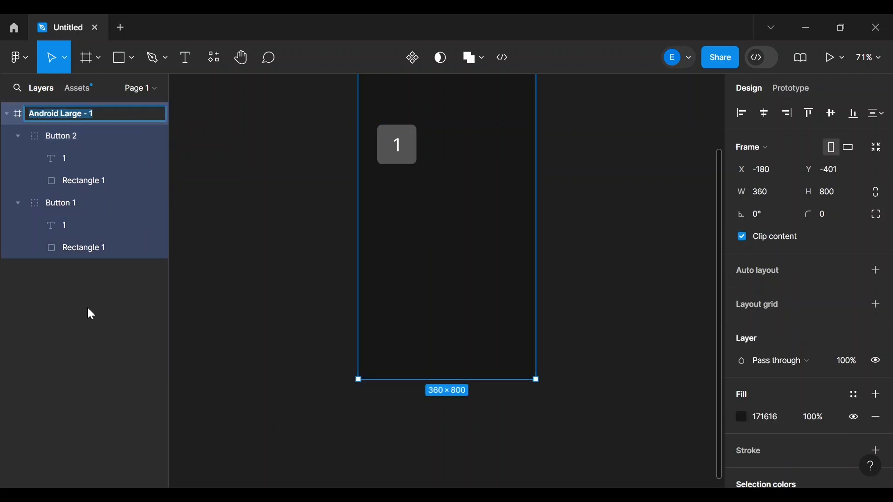
pyautogui.click(80, 319)
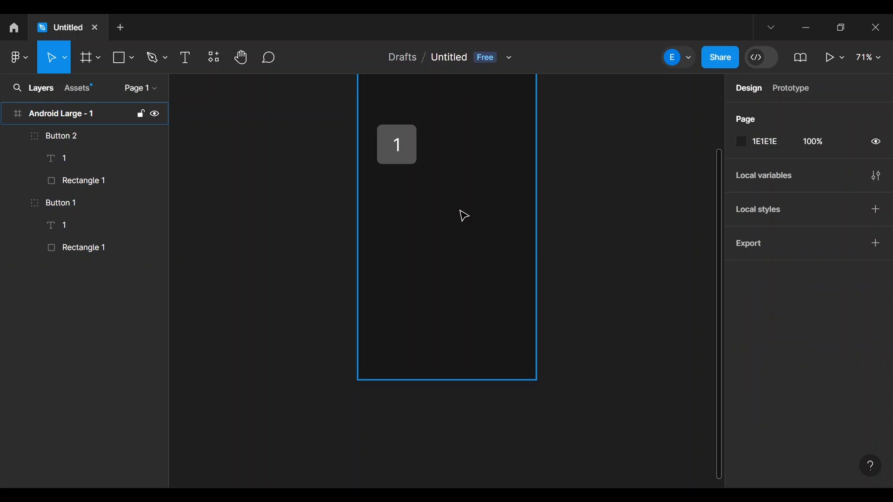
pyautogui.hotkey('ctrl', 'v')
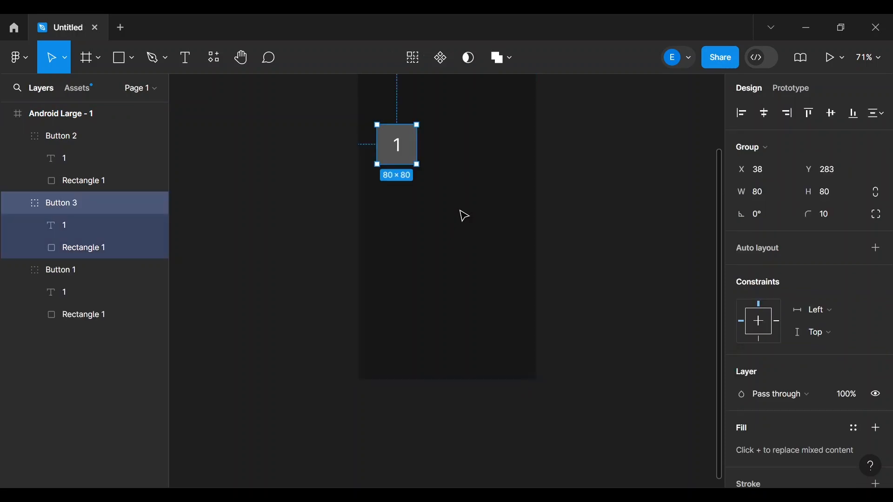
pyautogui.hotkey('ctrl', 'v')
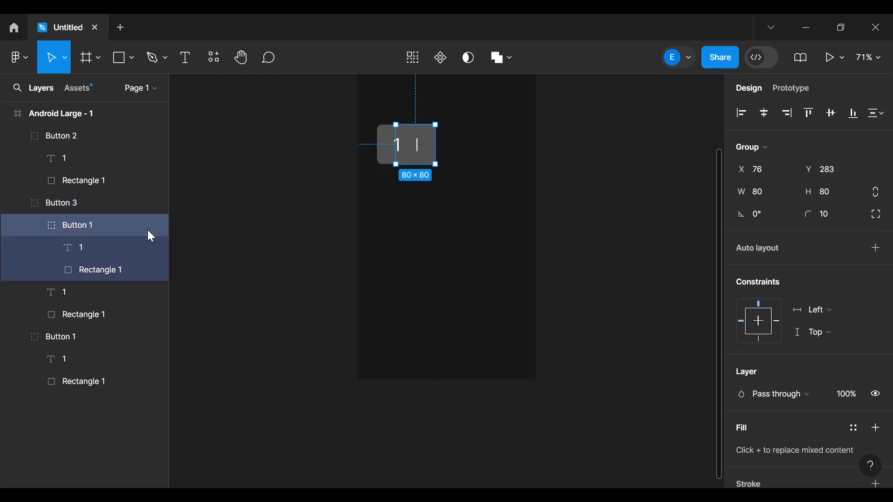
pyautogui.hotkey('ctrl', 'z')
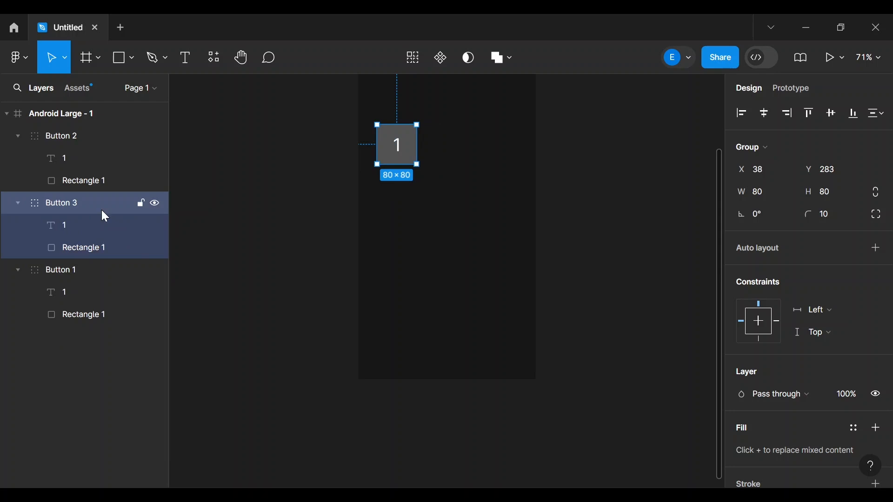
pyautogui.click(45, 404)
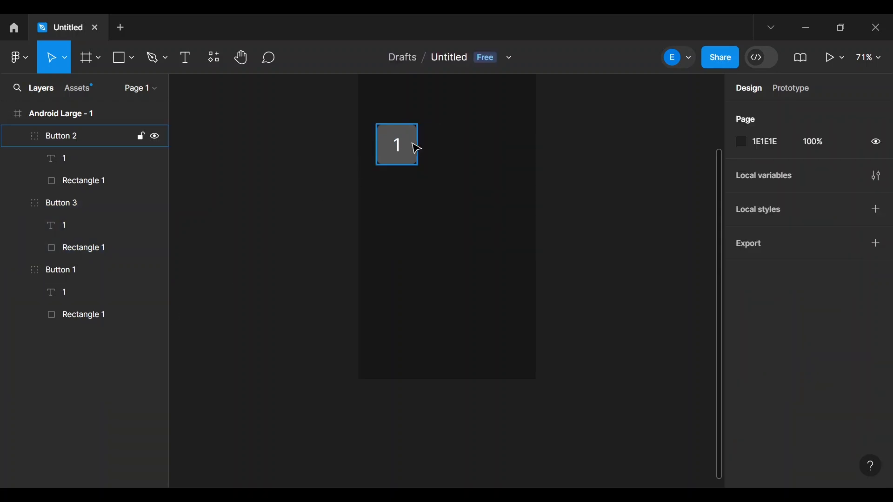
# - Drag Button 1, Button 2 and Button 3 into a snapped horizontal row at the frame bottom
pyautogui.moveTo(411, 148); pyautogui.dragTo(406, 330)
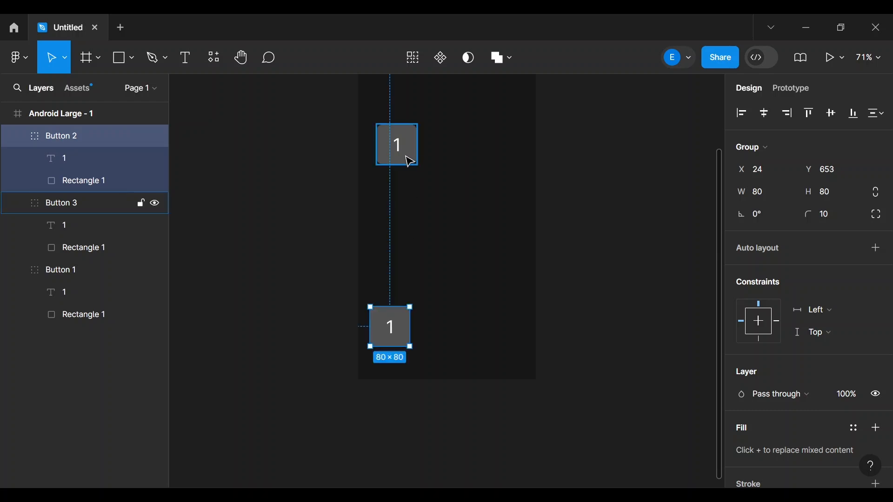
pyautogui.moveTo(392, 331); pyautogui.dragTo(425, 335)
pyautogui.moveTo(392, 152); pyautogui.dragTo(470, 334)
pyautogui.moveTo(399, 146); pyautogui.dragTo(431, 323)
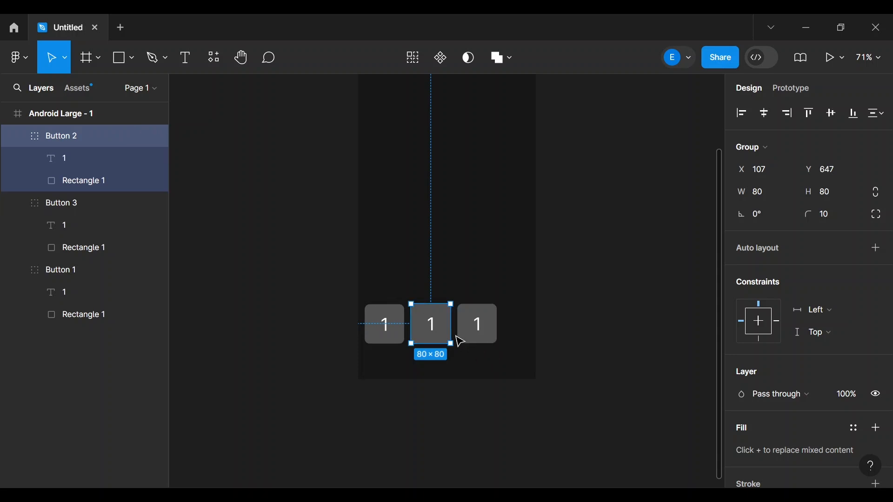
# - Change the second and third button labels to 2 and 3
pyautogui.doubleClick(434, 331)
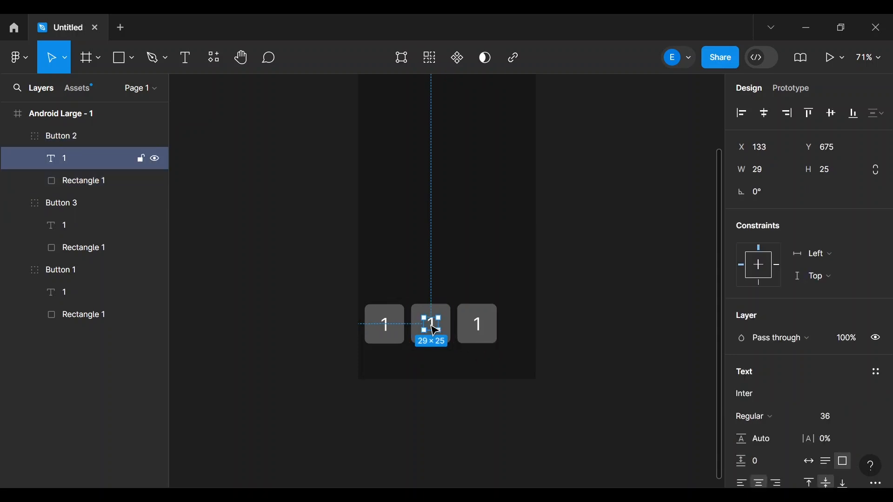
pyautogui.doubleClick(433, 325)
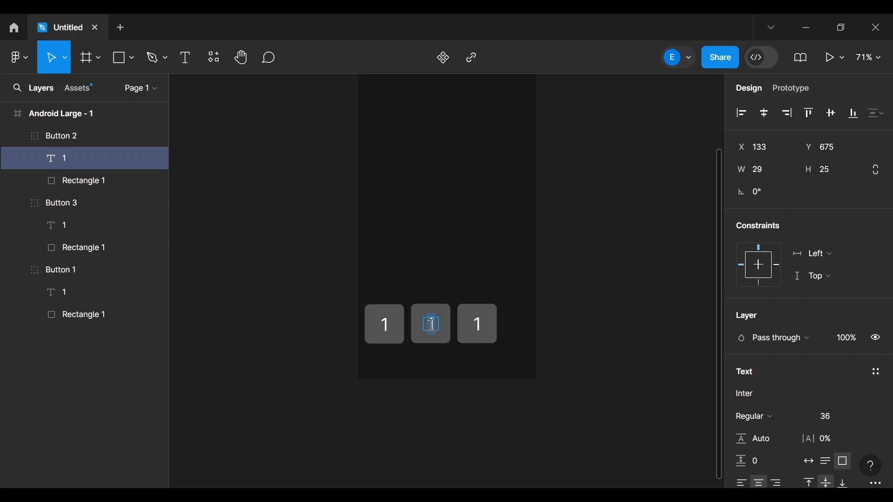
pyautogui.write('2')
pyautogui.doubleClick(482, 324)
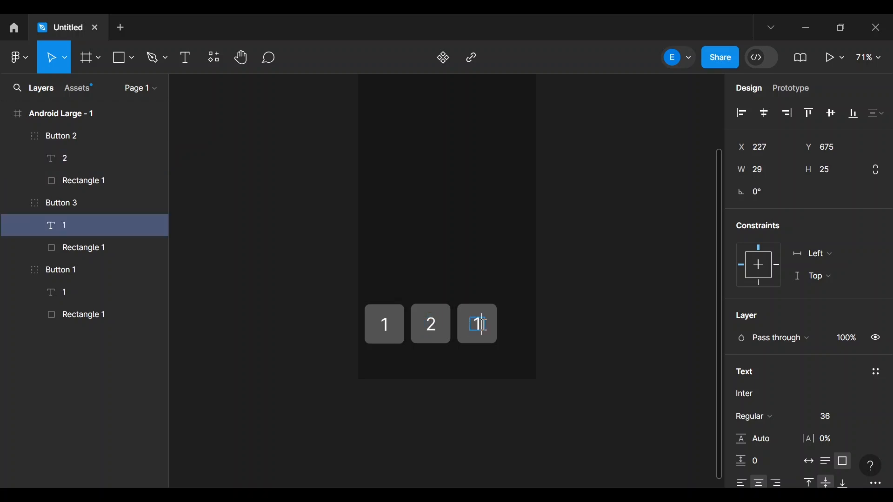
pyautogui.write('3')
pyautogui.press('Escape')
pyautogui.click(630, 311)
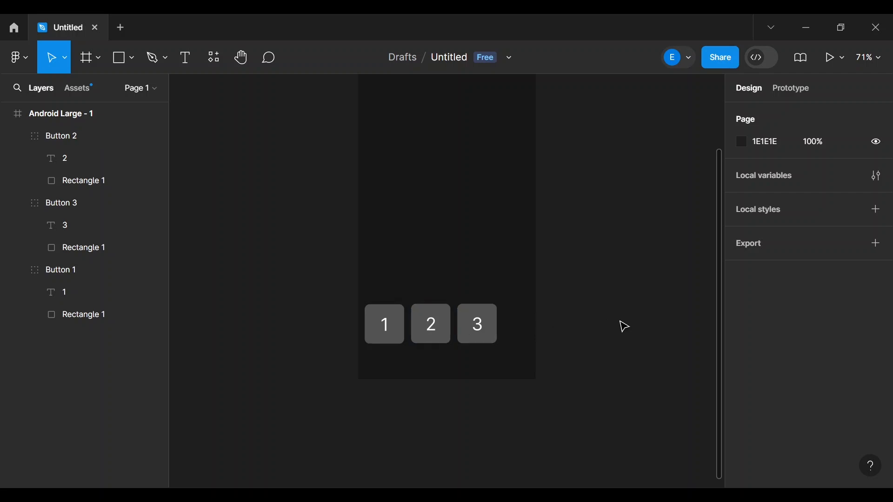
pyautogui.scroll(5, 624, 326)
pyautogui.scroll(-3, 624, 327)
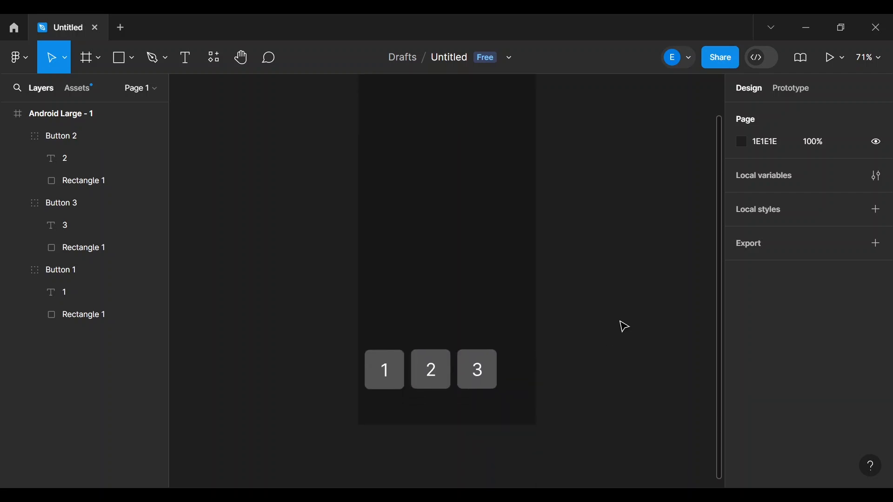
# - Drag the 2 button left toward button 1, tightening the row to 7-pixel gaps
pyautogui.click(368, 494)
pyautogui.click(435, 379)
pyautogui.moveTo(434, 379); pyautogui.dragTo(476, 378)
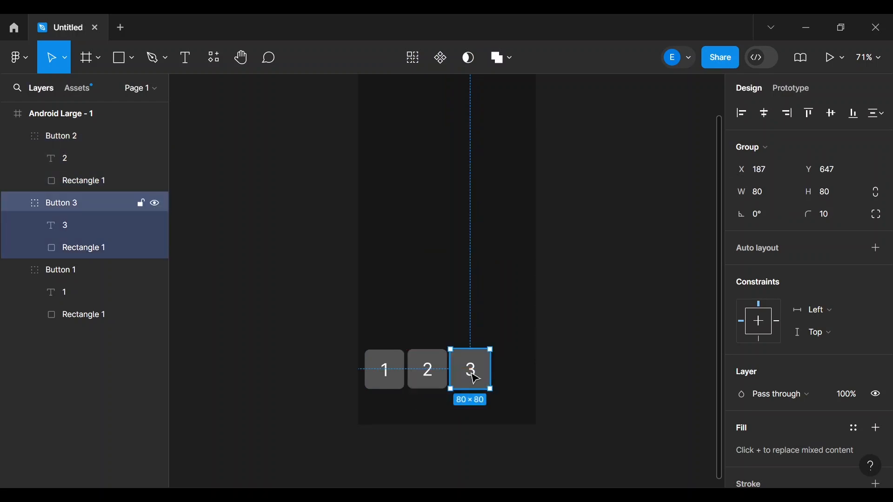
pyautogui.click(108, 396)
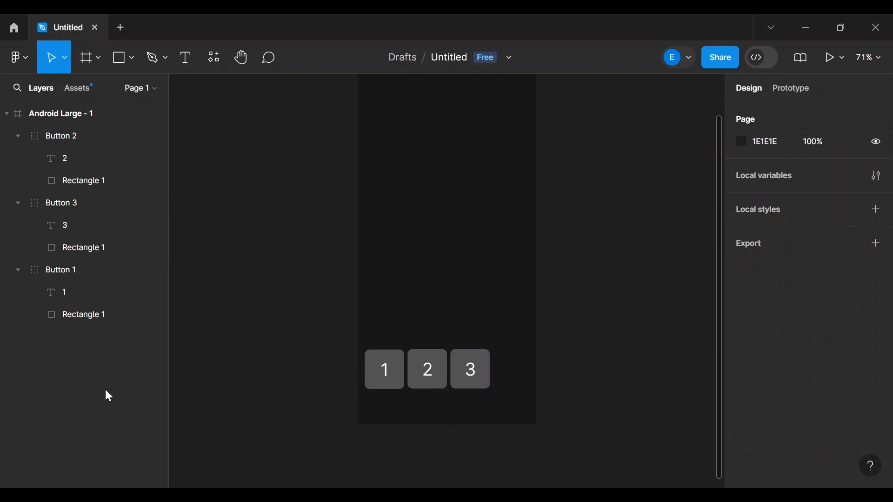
# - Paste a copy of the 1 button into the row right of button 3, at X 280
pyautogui.hotkey('ctrl', 'v')
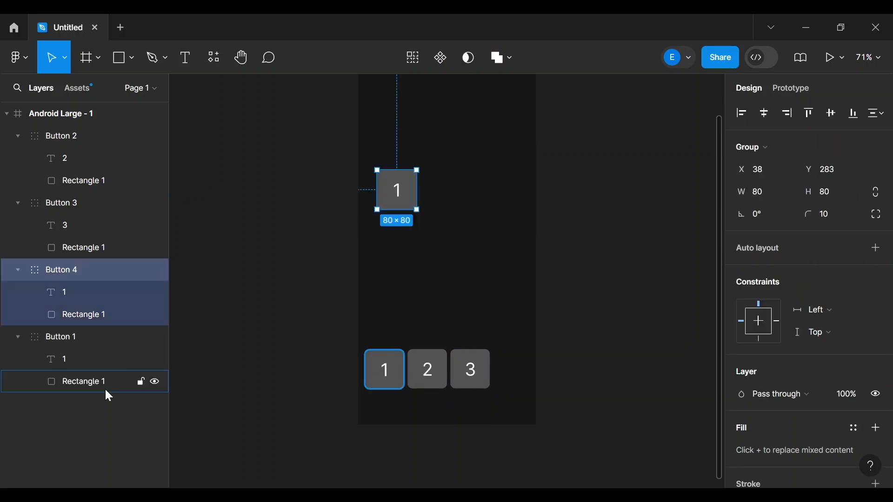
pyautogui.moveTo(396, 192); pyautogui.dragTo(514, 368)
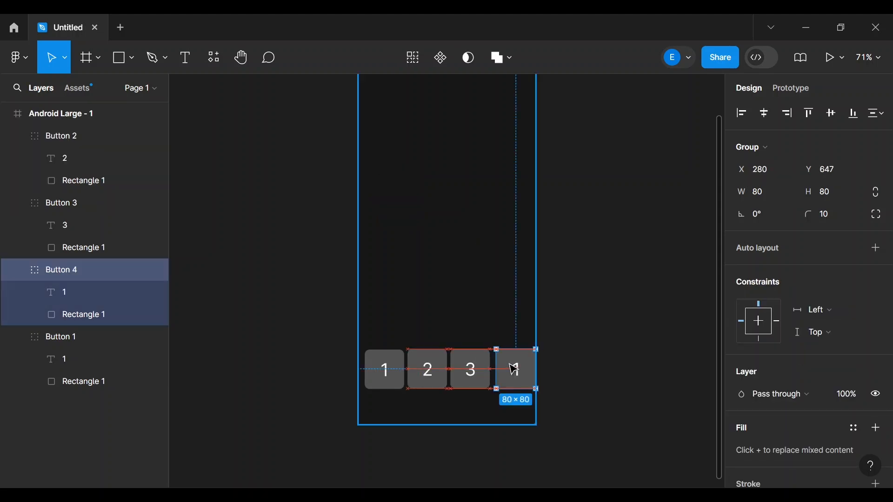
pyautogui.click(384, 381)
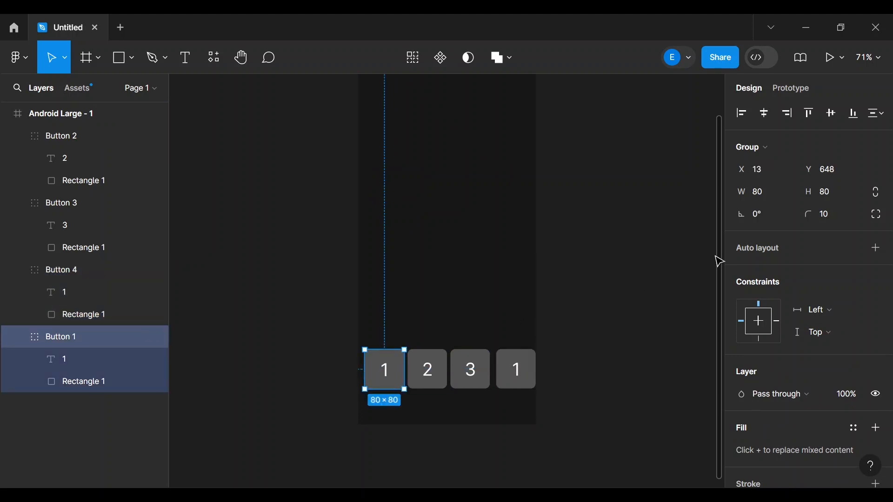
pyautogui.click(764, 169)
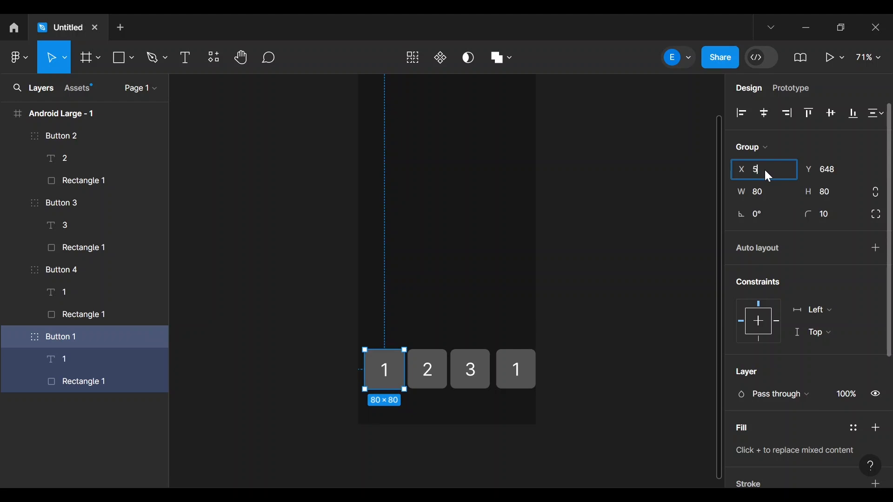
# - Set the 1 button's X to 5 and the 2 button's X to 90
pyautogui.write('5')
pyautogui.click(612, 293)
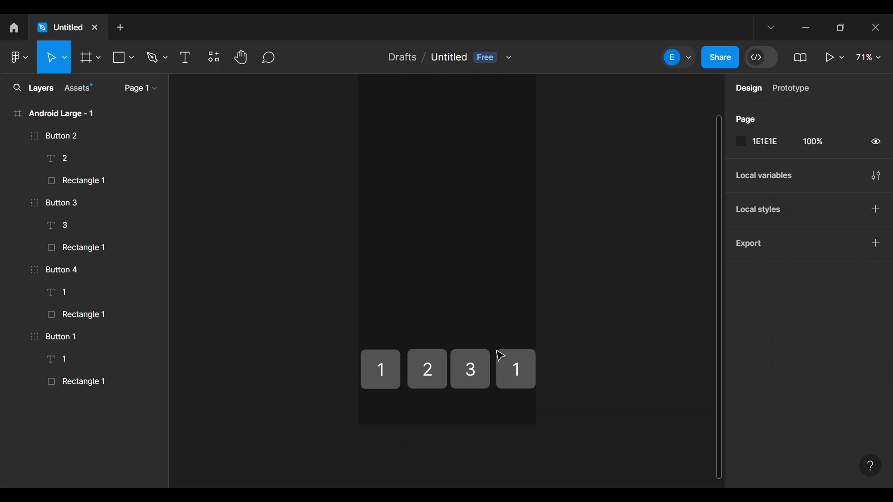
pyautogui.click(432, 375)
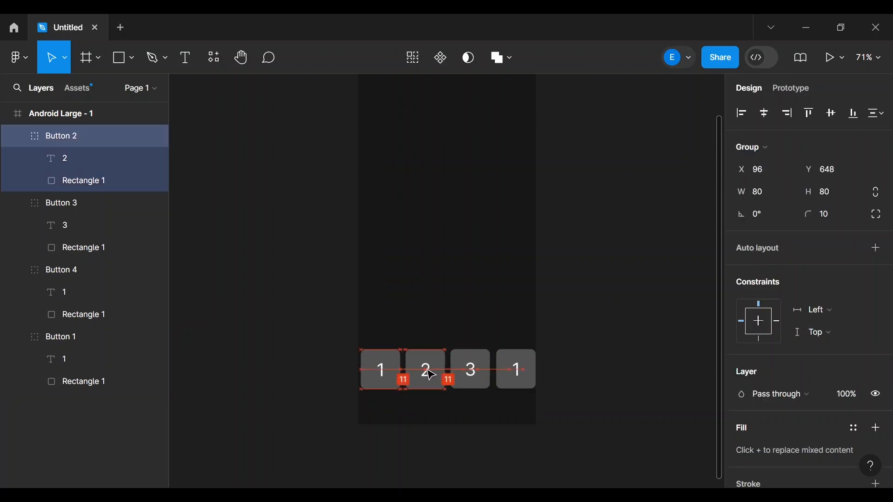
pyautogui.moveTo(430, 373)
pyautogui.mouseDown()
pyautogui.moveTo(414, 380)
pyautogui.moveTo(426, 376)
pyautogui.mouseUp()
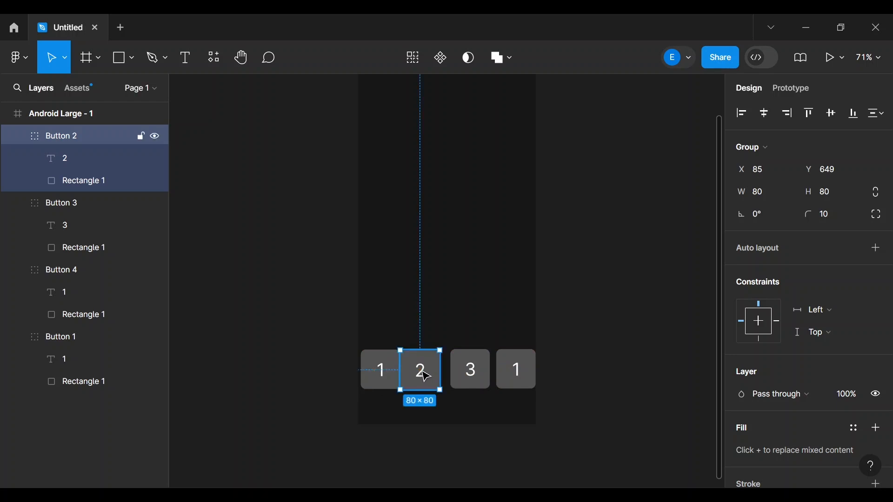
pyautogui.click(764, 175)
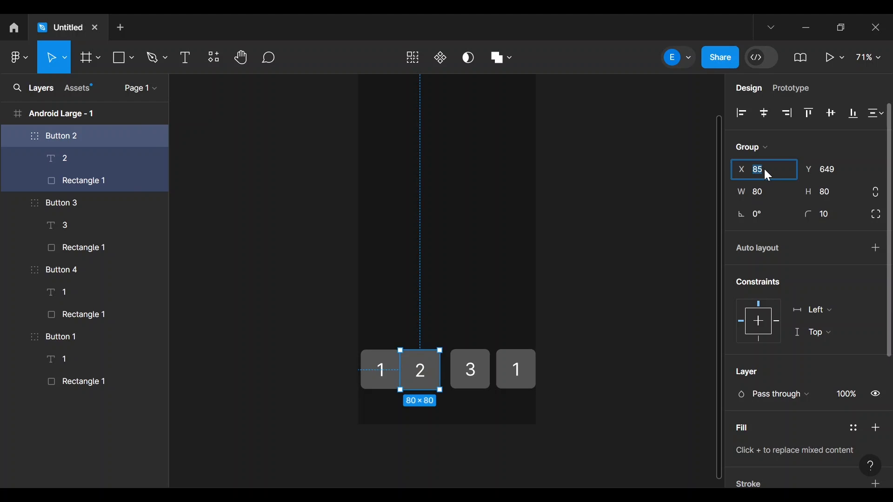
pyautogui.write('90')
pyautogui.press('Return')
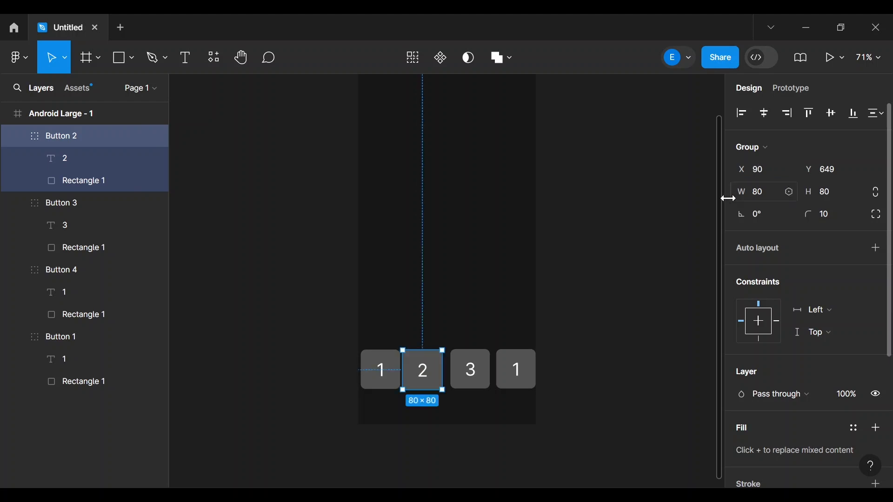
# - Move the fourth button left beside button 3, to X 260
pyautogui.click(470, 382)
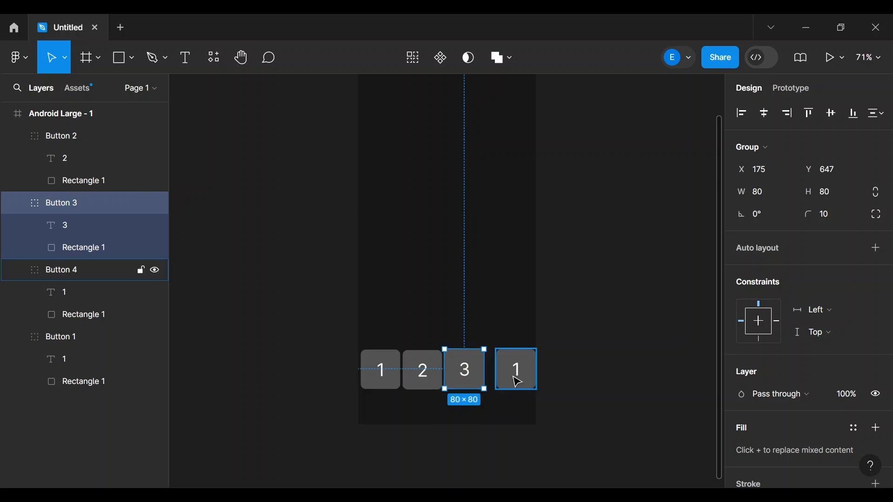
pyautogui.click(516, 379)
pyautogui.moveTo(516, 379); pyautogui.dragTo(511, 382)
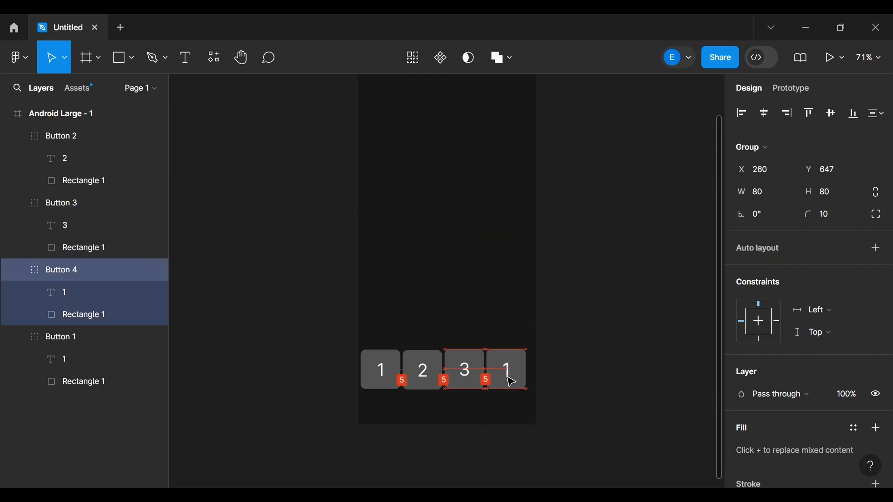
pyautogui.click(617, 365)
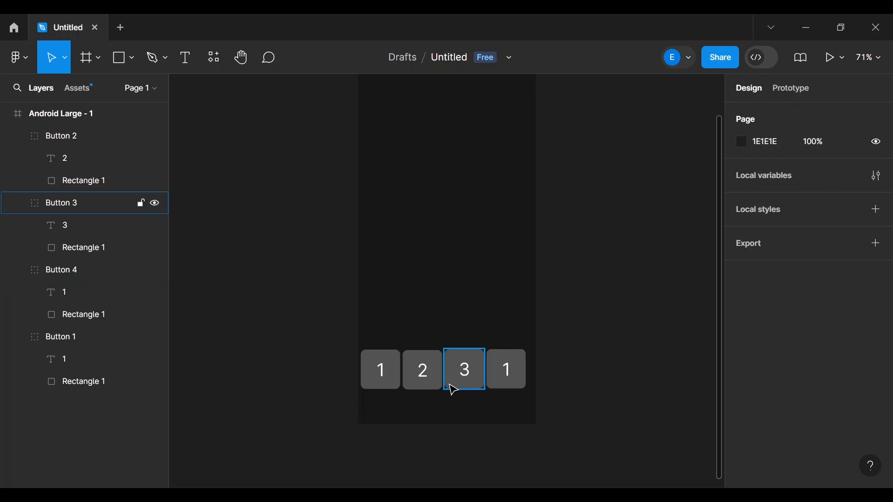
pyautogui.click(394, 380)
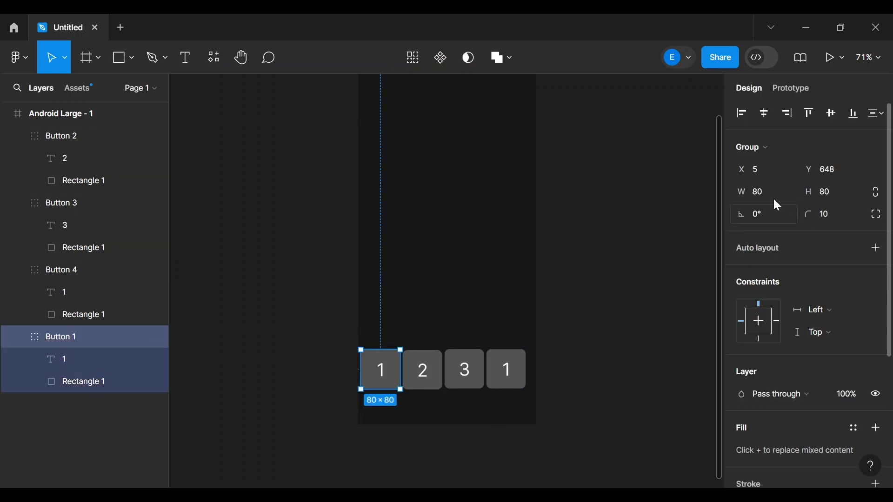
# - Set the first button's X to 6 and the 2 button's X to 92
pyautogui.click(763, 173)
pyautogui.write('6')
pyautogui.press('Return')
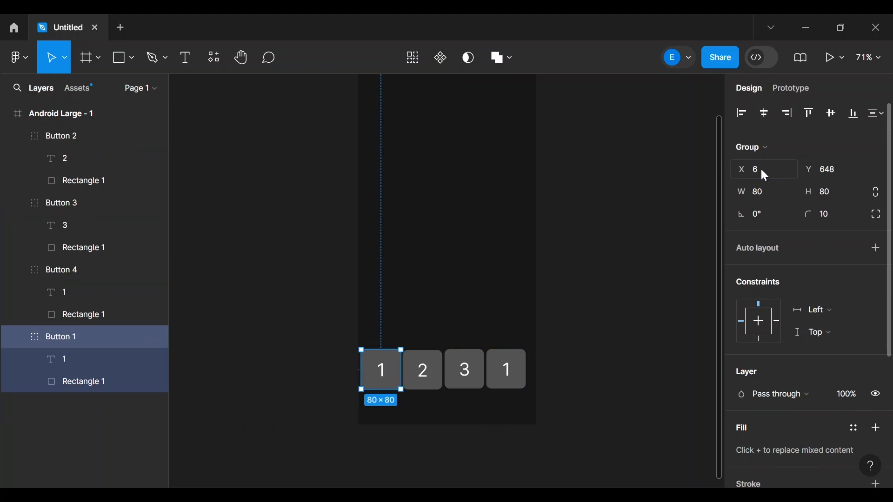
pyautogui.click(421, 371)
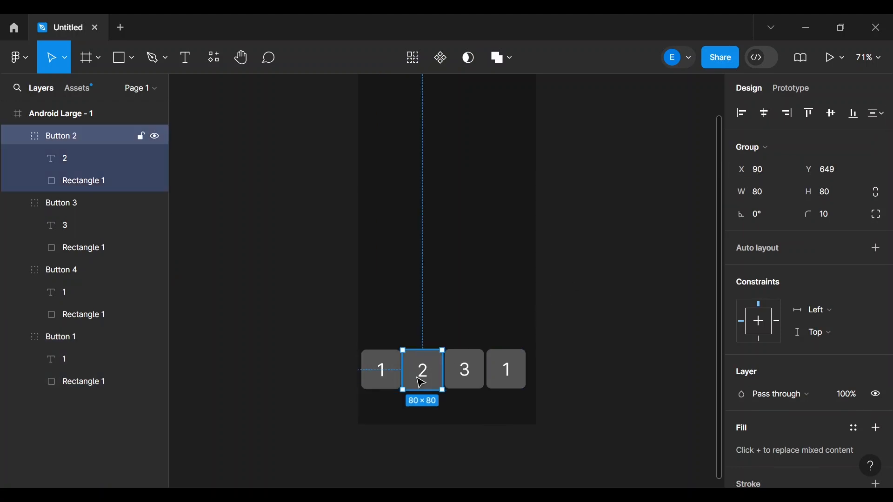
pyautogui.click(763, 169)
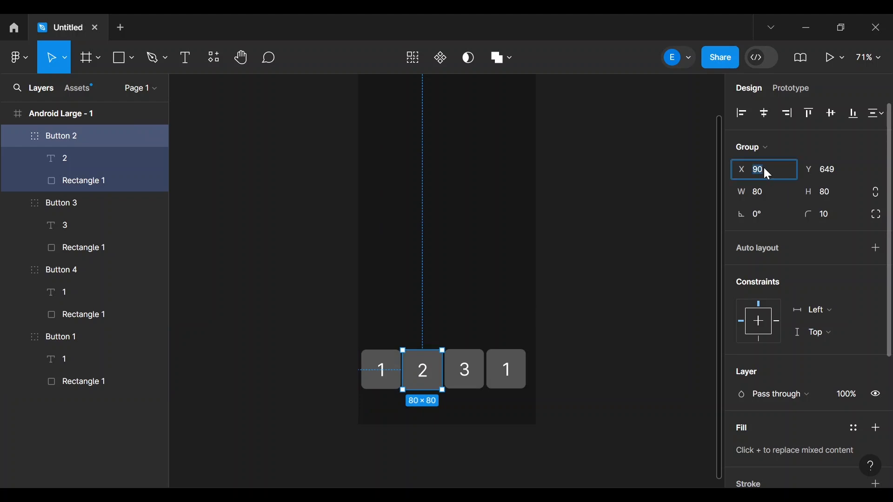
pyautogui.write('2')
pyautogui.press('Return')
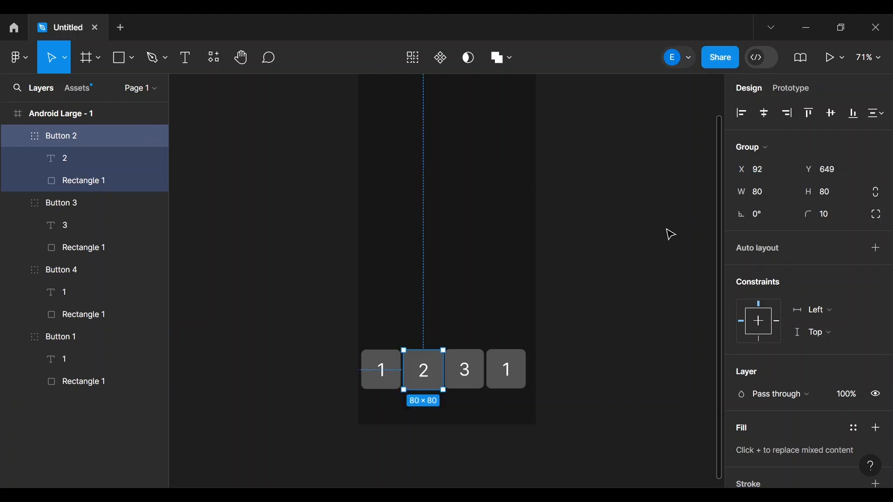
# - Set the 3 button's X to 178 and the fourth button's X to 264
pyautogui.click(482, 368)
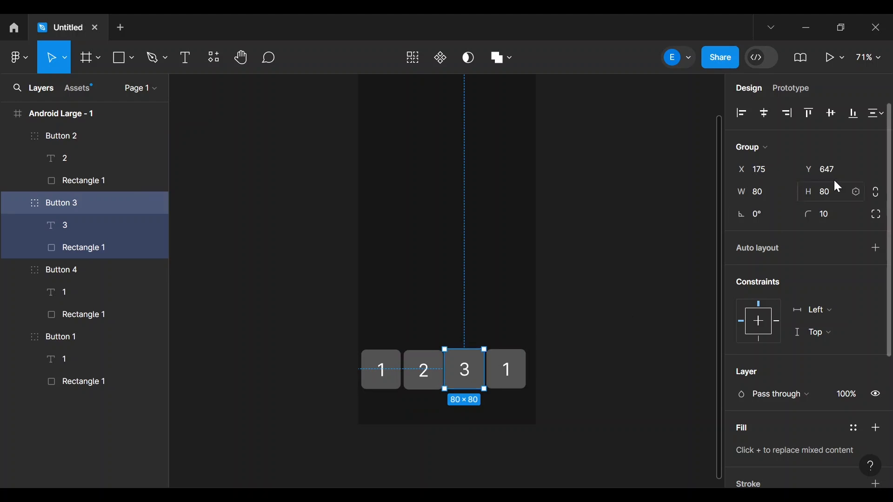
pyautogui.click(760, 173)
pyautogui.write('178')
pyautogui.press('Return')
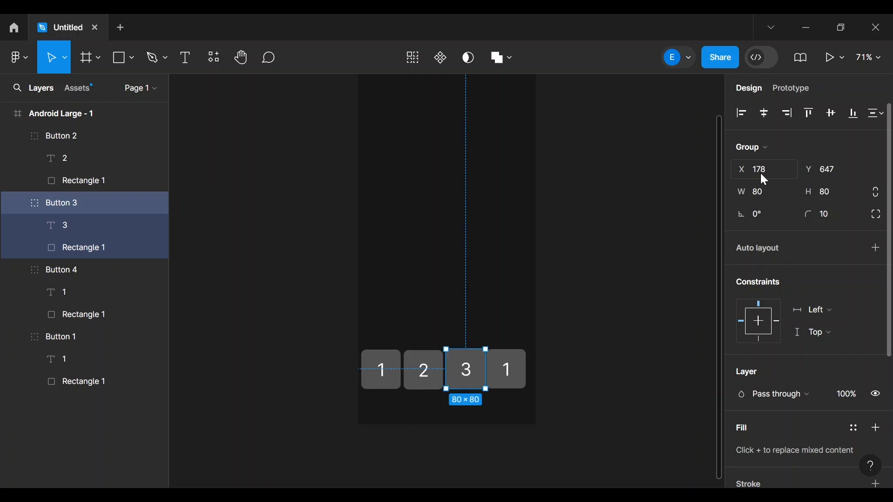
pyautogui.click(508, 370)
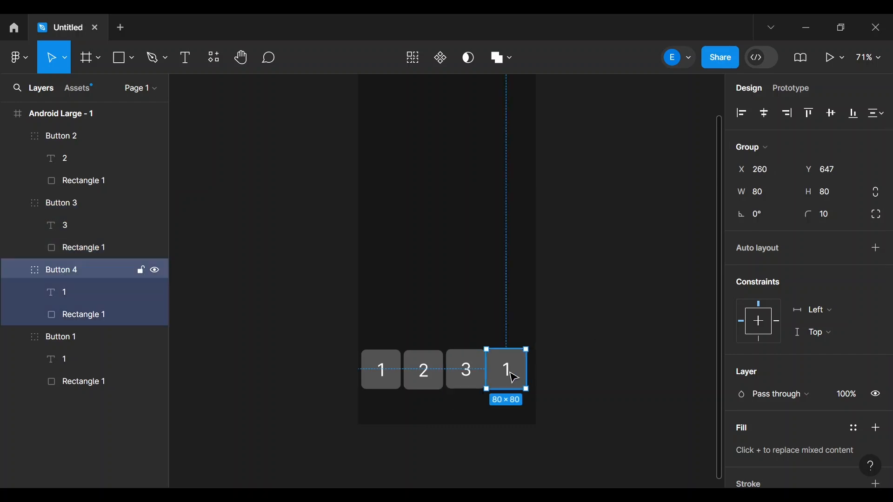
pyautogui.click(766, 169)
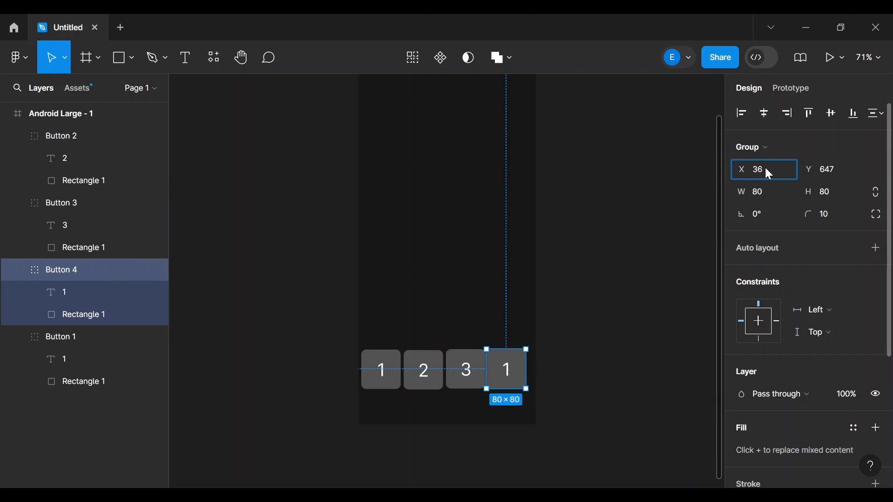
pyautogui.write('264')
pyautogui.press('Return')
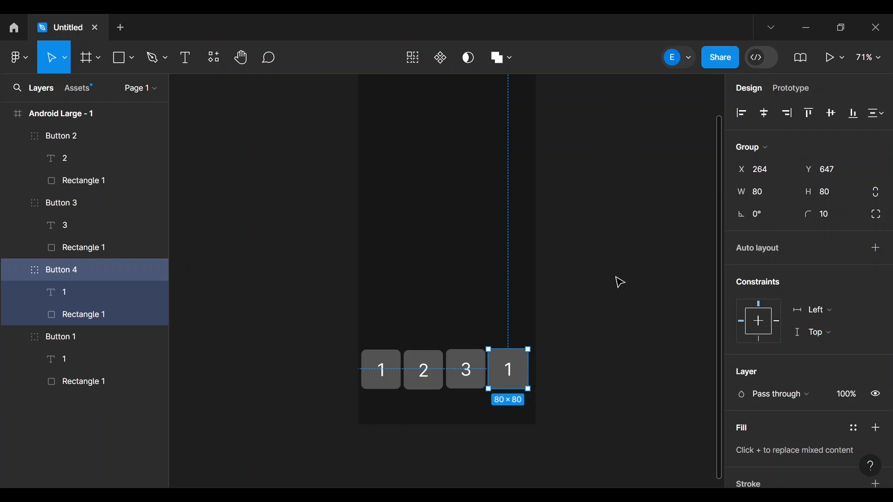
# - Check the fourth button's spacing in the row, then reselect the first 1 button
pyautogui.click(621, 282)
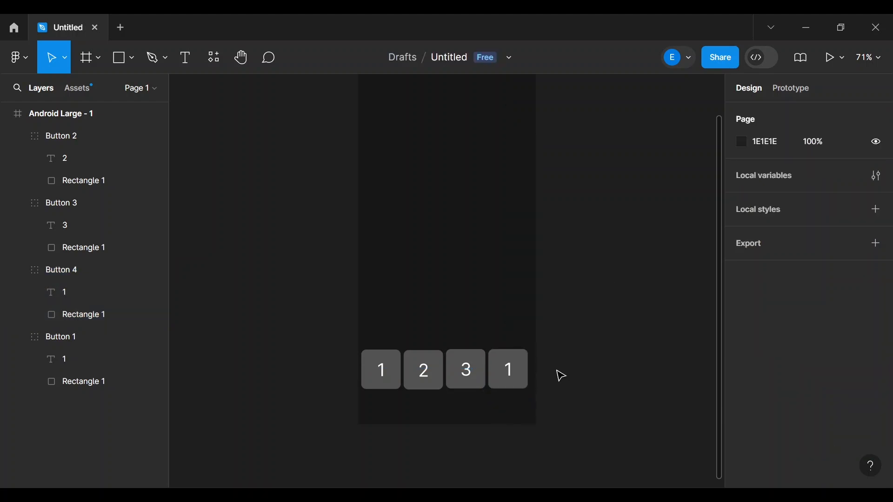
pyautogui.click(515, 372)
pyautogui.moveTo(512, 369); pyautogui.dragTo(477, 380)
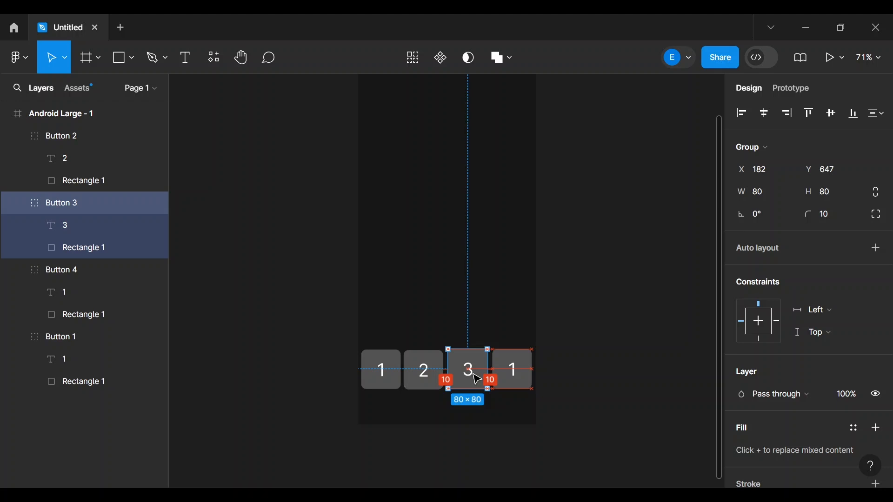
pyautogui.click(515, 380)
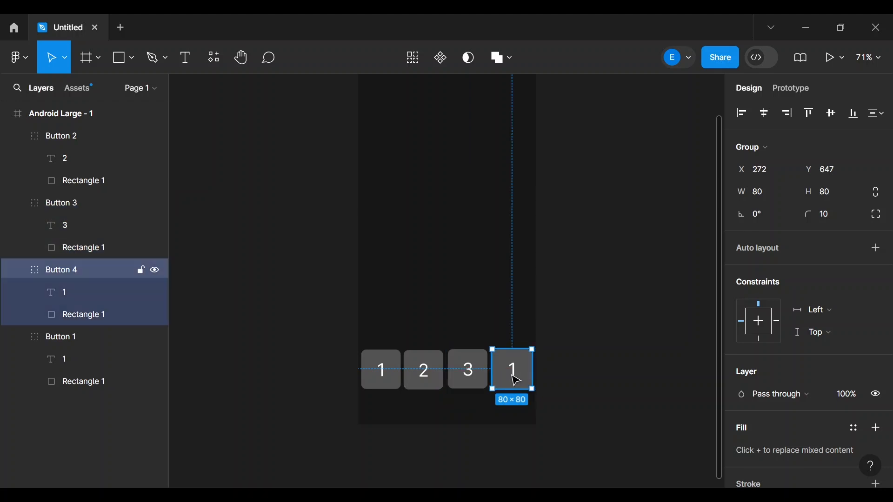
pyautogui.click(390, 375)
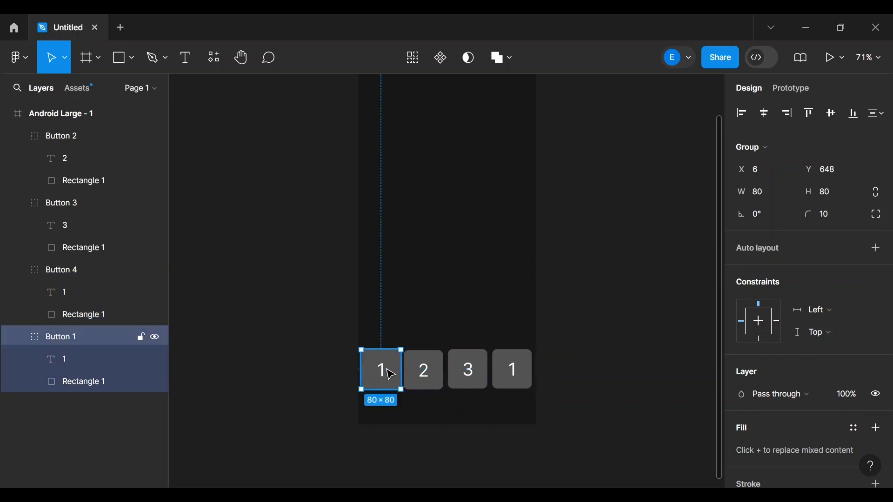
# - Resize the first 1 button and the 2 button to 75×75
pyautogui.click(573, 333)
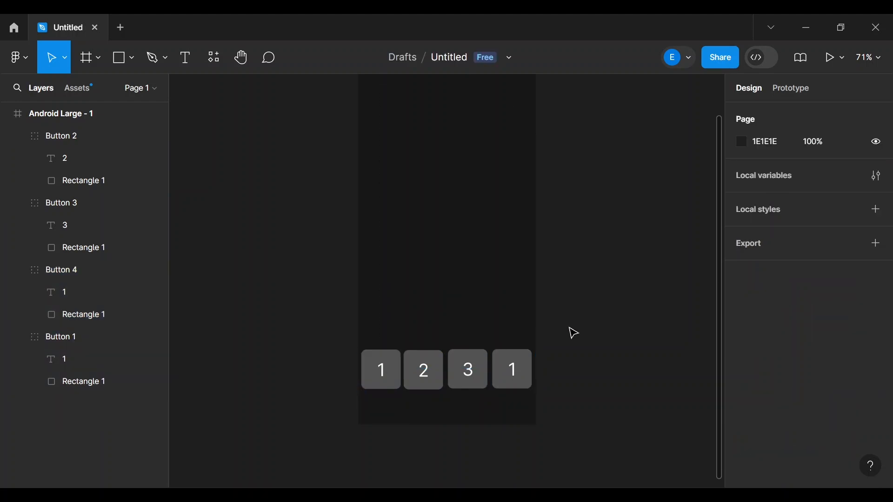
pyautogui.click(381, 379)
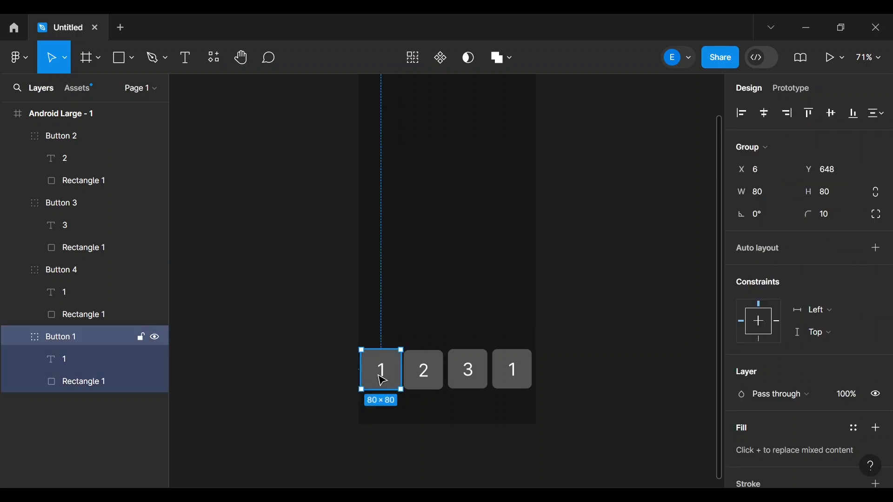
pyautogui.click(759, 196)
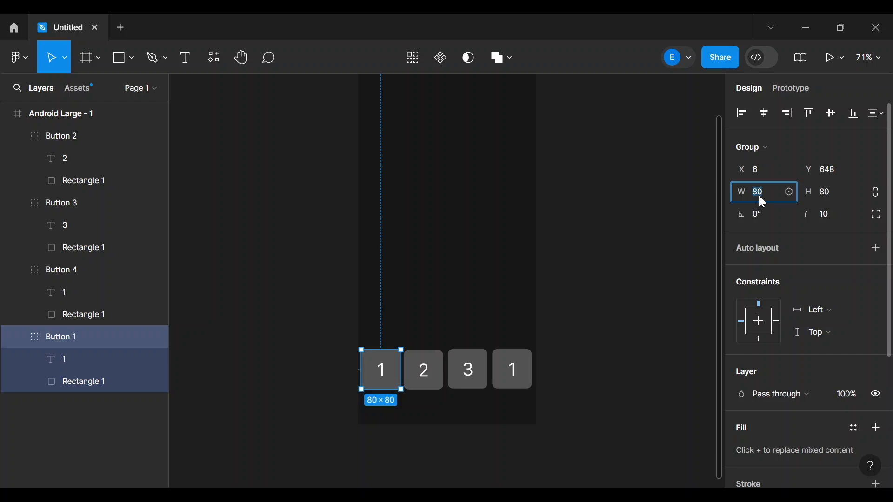
pyautogui.write('75')
pyautogui.click(825, 192)
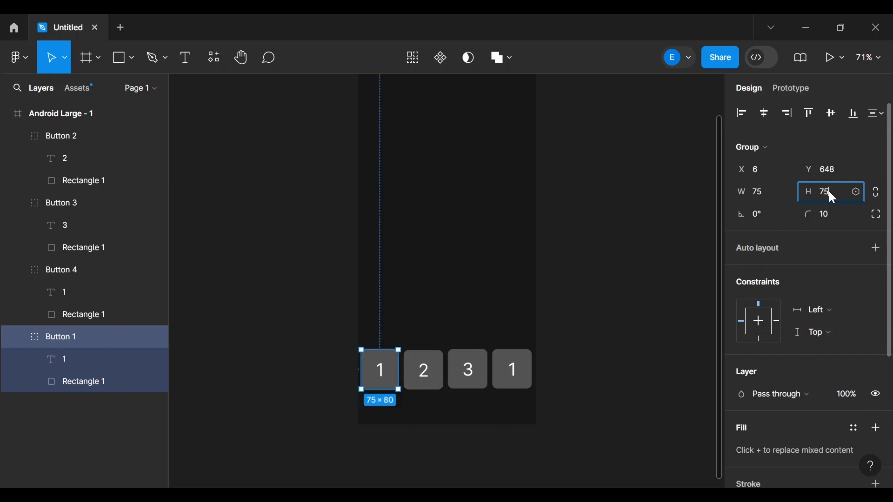
pyautogui.write('75')
pyautogui.press('Return')
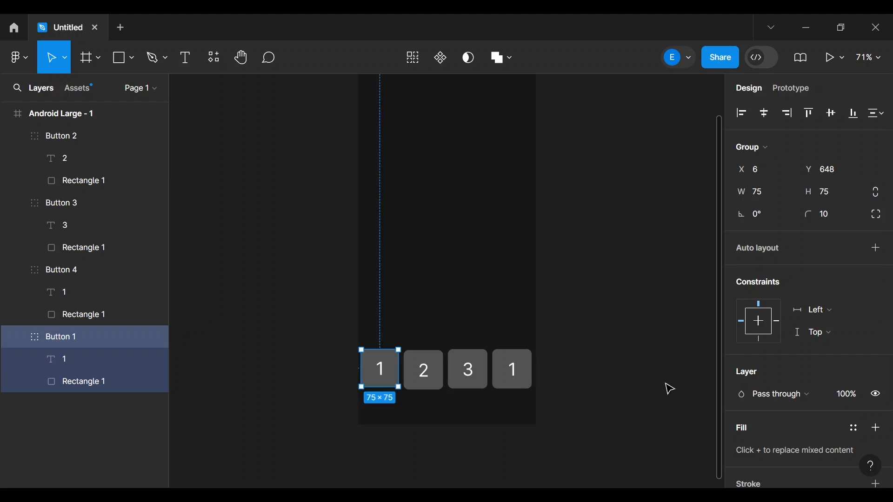
pyautogui.click(427, 370)
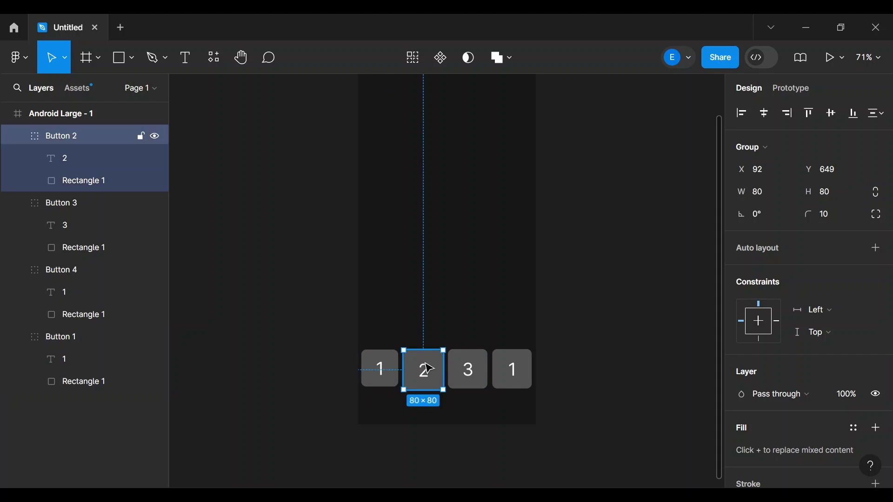
pyautogui.click(764, 193)
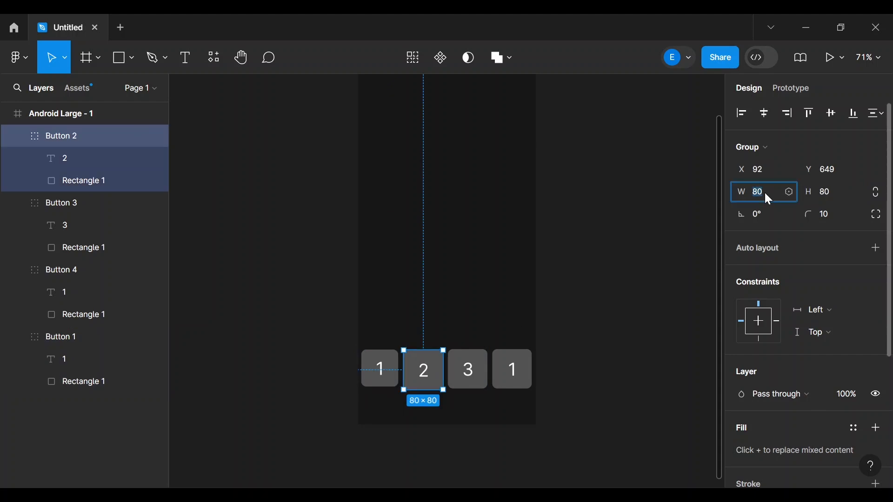
pyautogui.write('75')
pyautogui.click(830, 193)
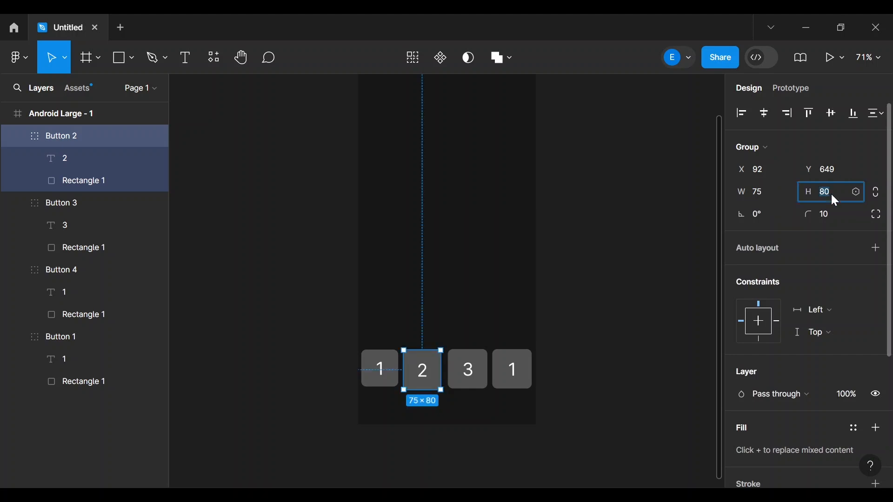
# - Resize the 3 button and the last 1 button to 75×75
pyautogui.click(459, 372)
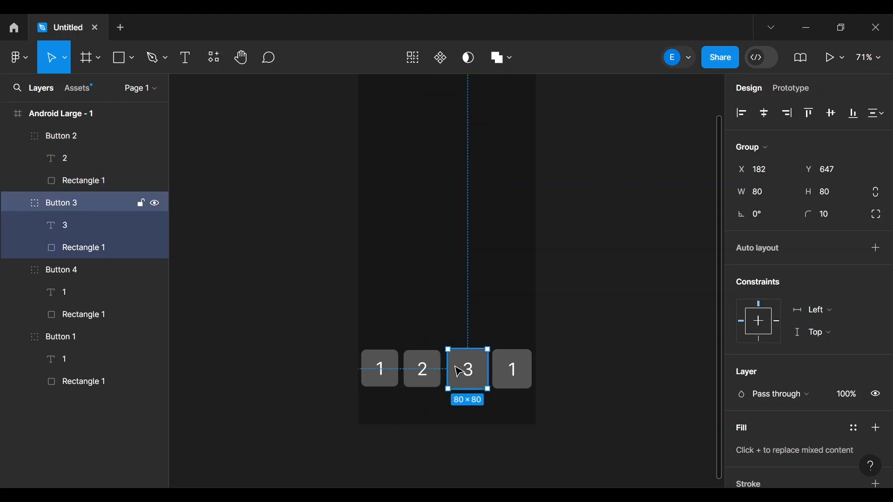
pyautogui.click(773, 197)
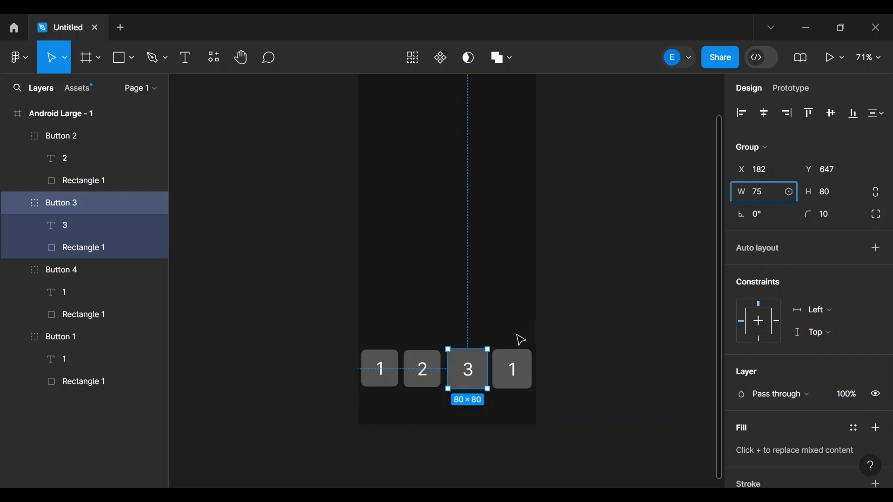
pyautogui.click(833, 192)
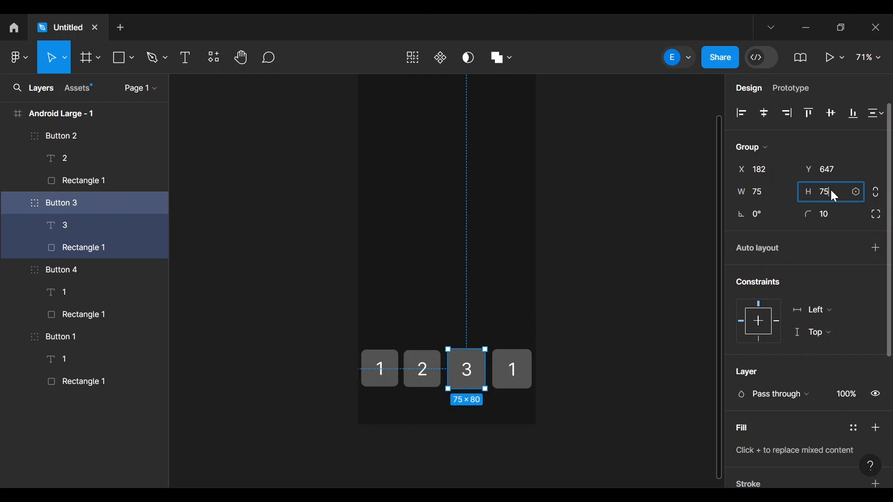
pyautogui.click(610, 236)
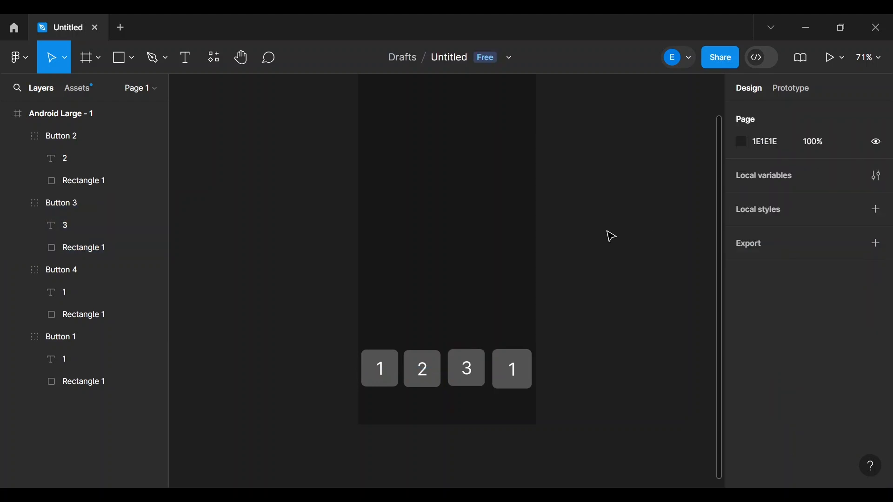
pyautogui.click(506, 379)
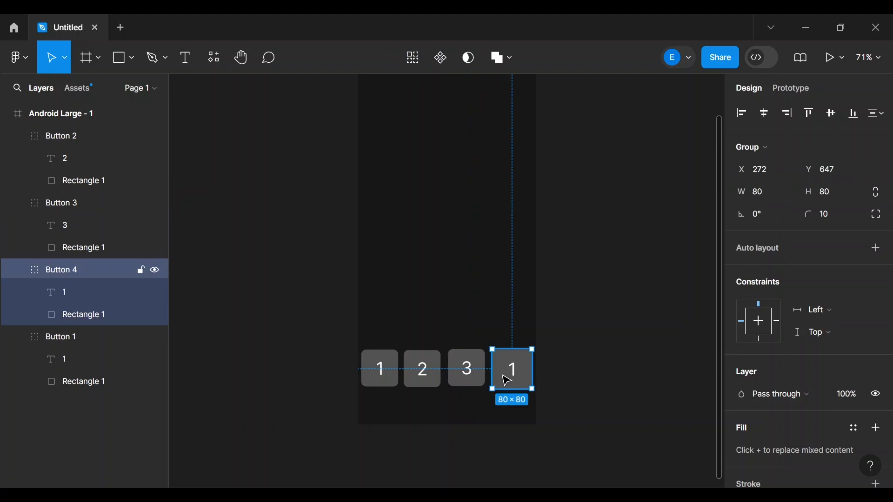
pyautogui.click(757, 195)
pyautogui.write('7')
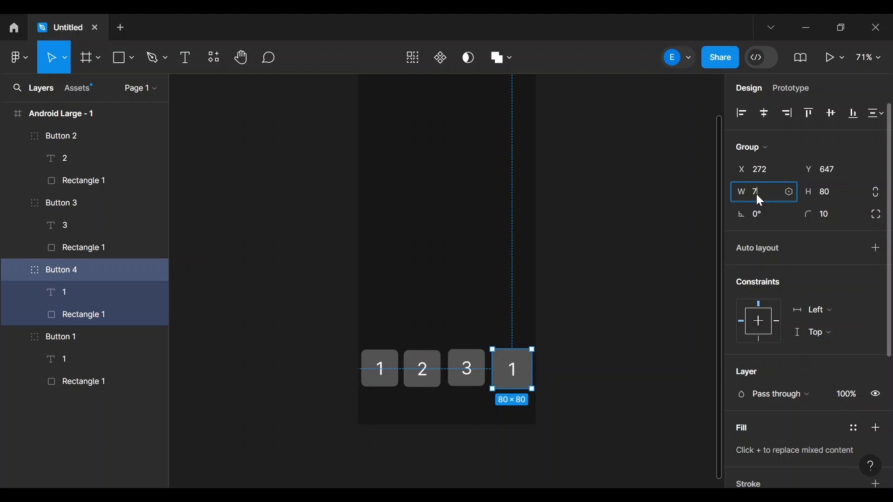
pyautogui.write('5')
pyautogui.press('Tab')
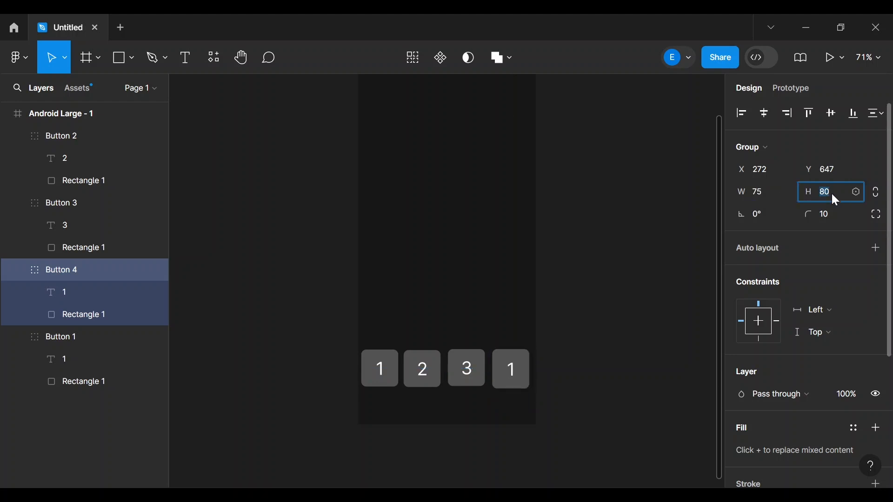
pyautogui.write('75')
pyautogui.press('Return')
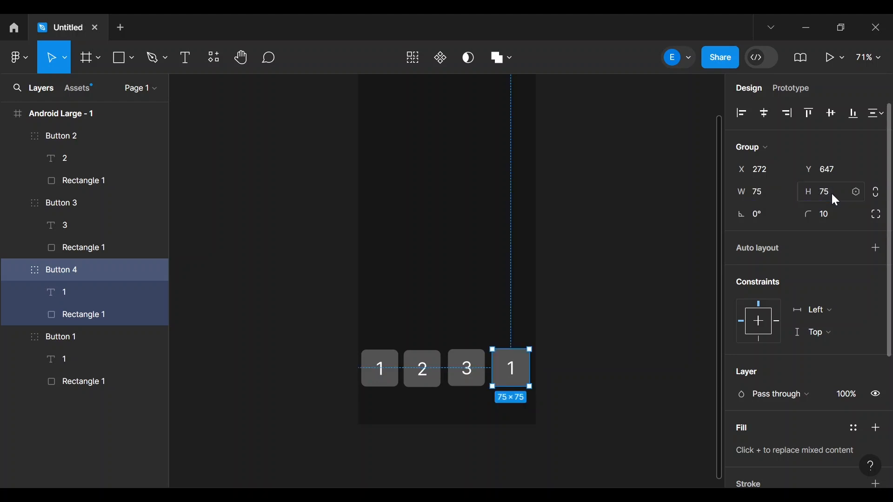
pyautogui.click(691, 239)
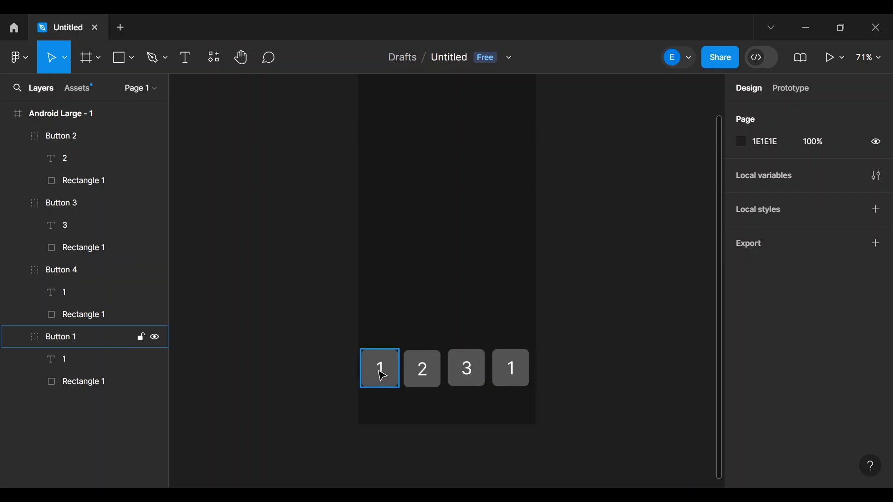
# - Check the 15-pixel spacing between the first and last 75×75 keys
pyautogui.moveTo(382, 375); pyautogui.dragTo(383, 374)
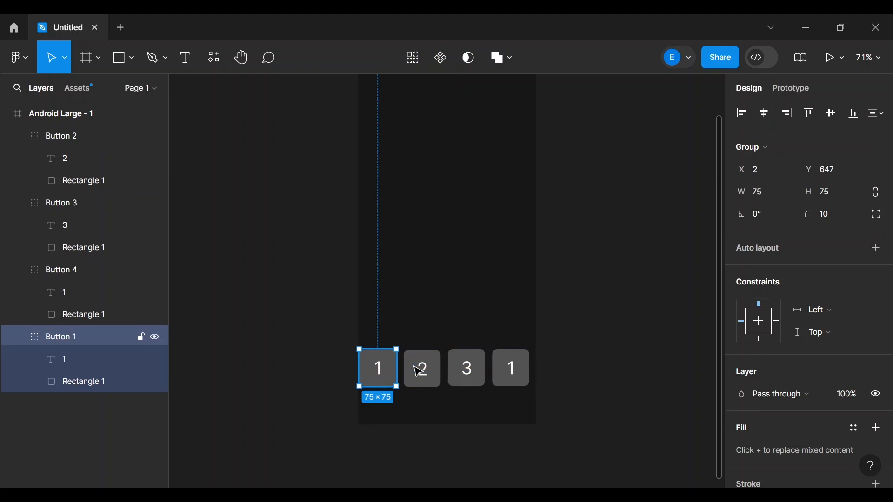
pyautogui.click(588, 367)
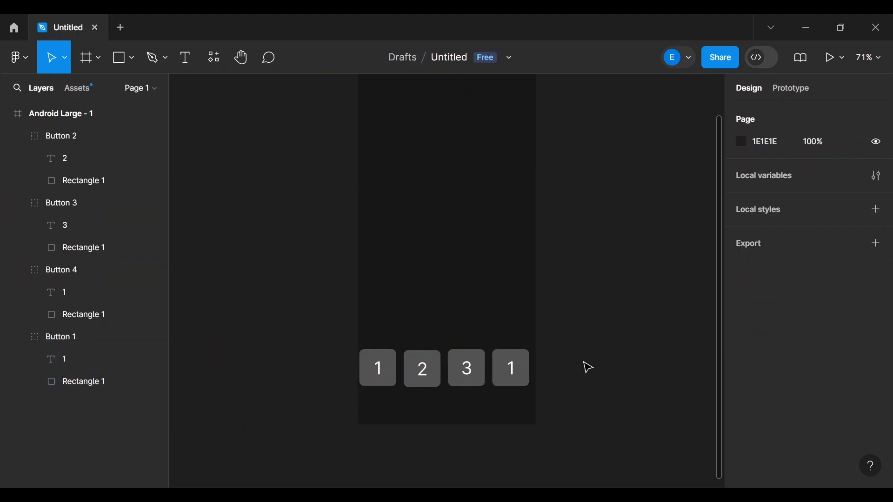
pyautogui.click(516, 374)
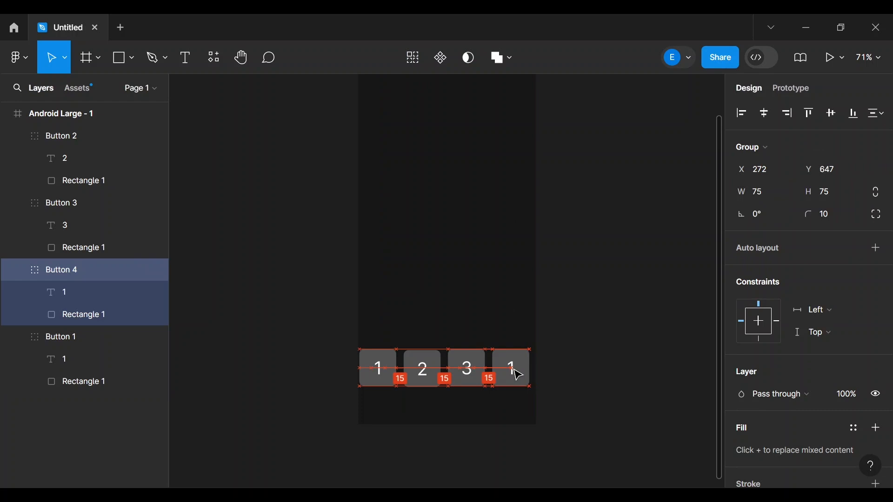
pyautogui.click(623, 350)
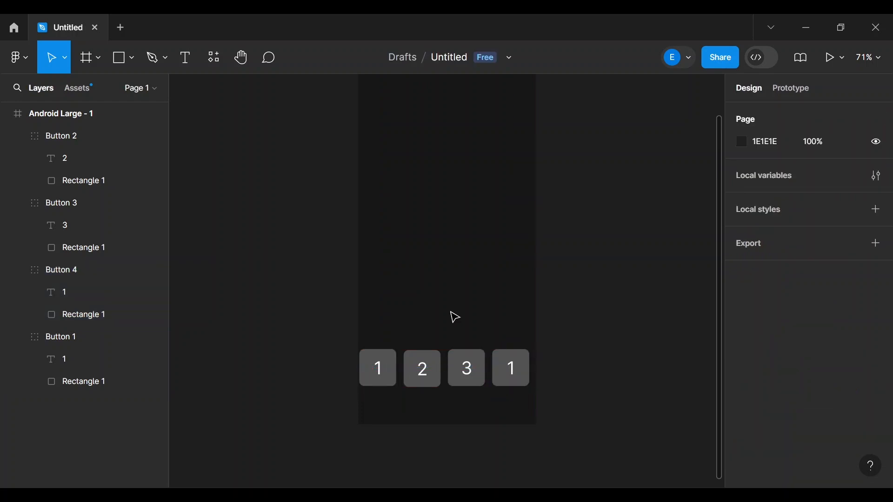
pyautogui.click(395, 365)
pyautogui.click(422, 367)
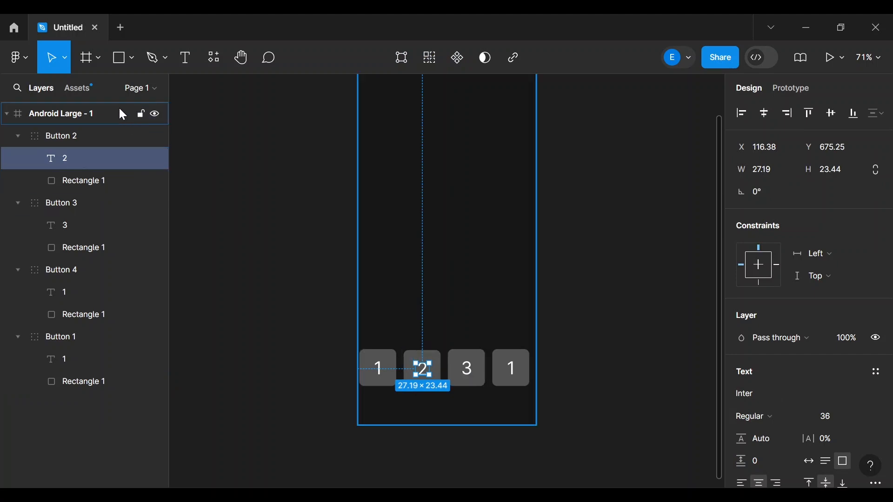
pyautogui.click(88, 446)
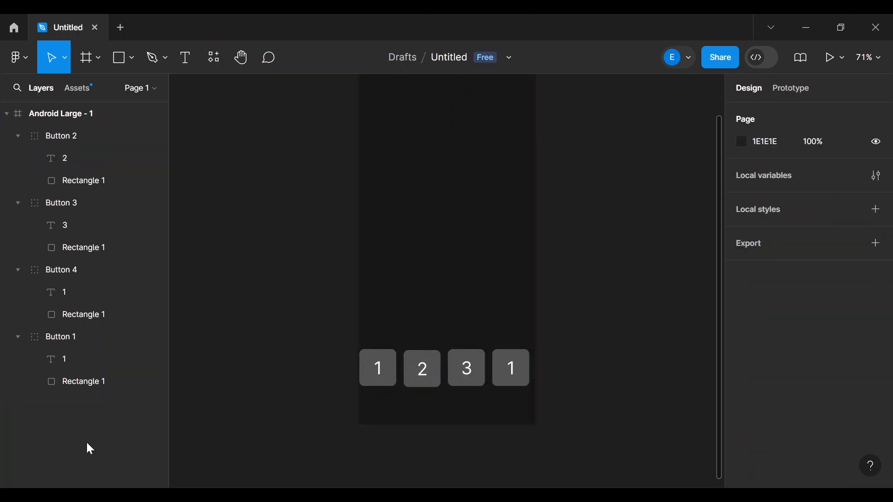
# - Collapse the Button 2, 3, 4 and 1 groups in the Layers panel
pyautogui.click(17, 137)
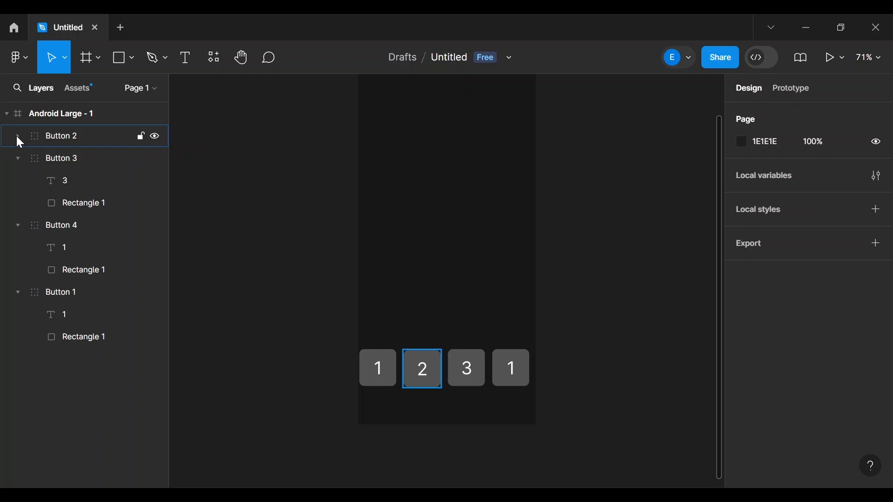
pyautogui.click(16, 158)
pyautogui.click(17, 181)
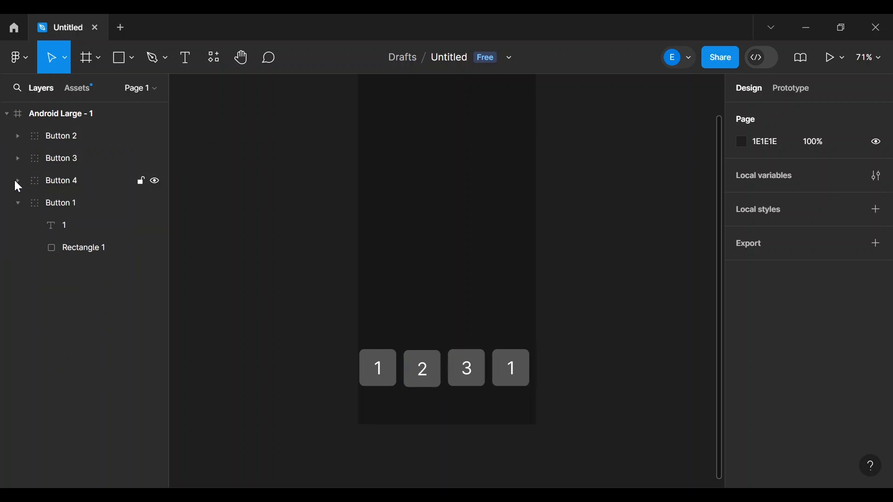
pyautogui.click(17, 202)
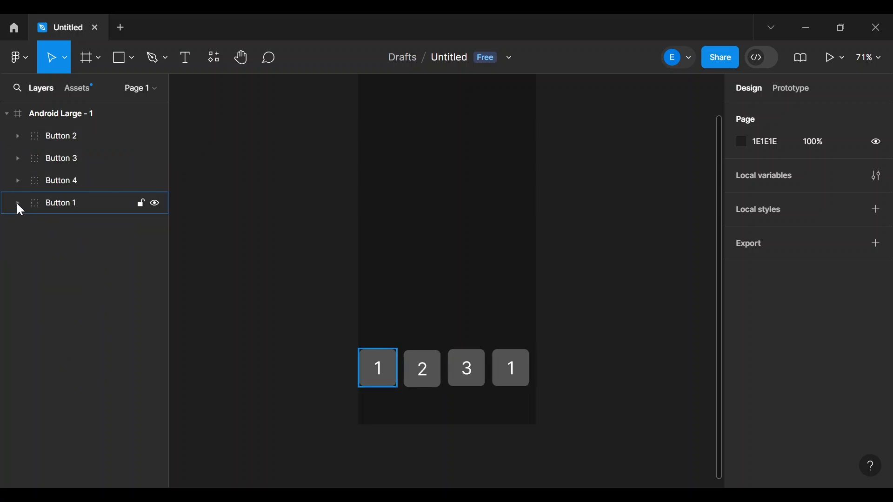
# - Select all four Button groups and nudge them slightly right
pyautogui.click(60, 200)
pyautogui.keyDown('shift'); pyautogui.click(63, 181); pyautogui.keyUp('shift')
pyautogui.keyDown('shift'); pyautogui.click(58, 158); pyautogui.keyUp('shift')
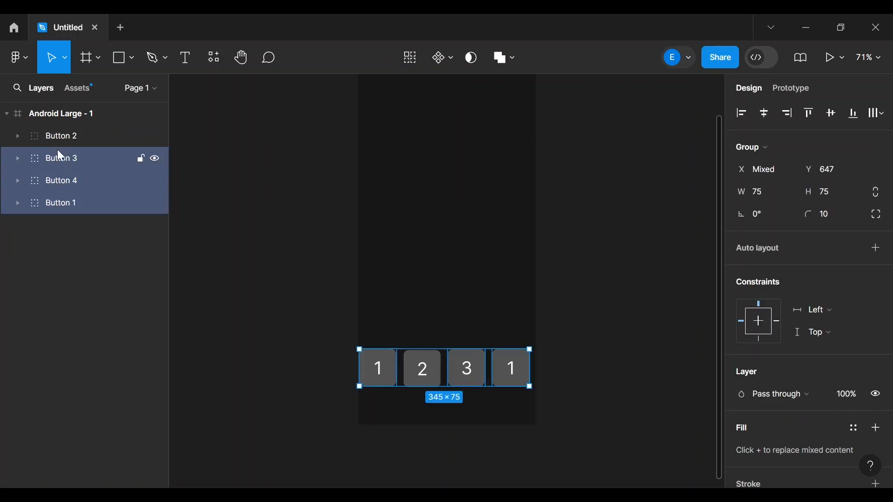
pyautogui.keyDown('shift'); pyautogui.click(56, 135); pyautogui.keyUp('shift')
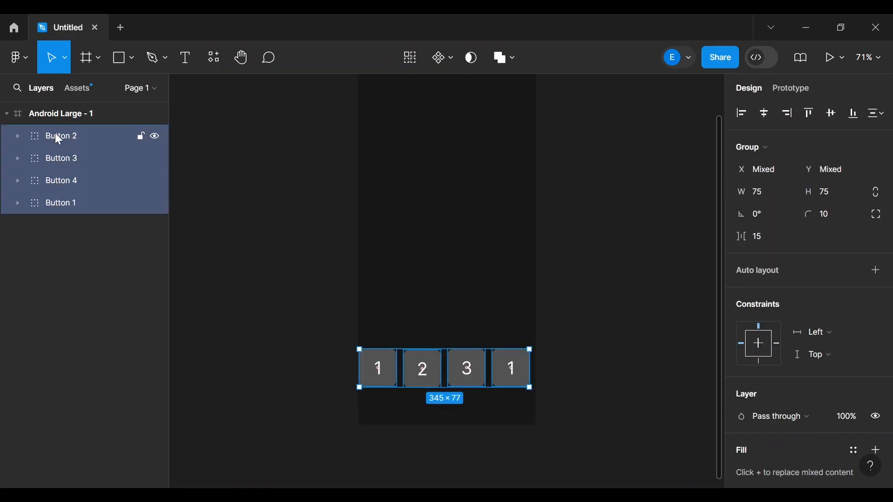
pyautogui.press('Right')
pyautogui.press('Right')
pyautogui.press('Right')
pyautogui.press('Right')
pyautogui.press('Right')
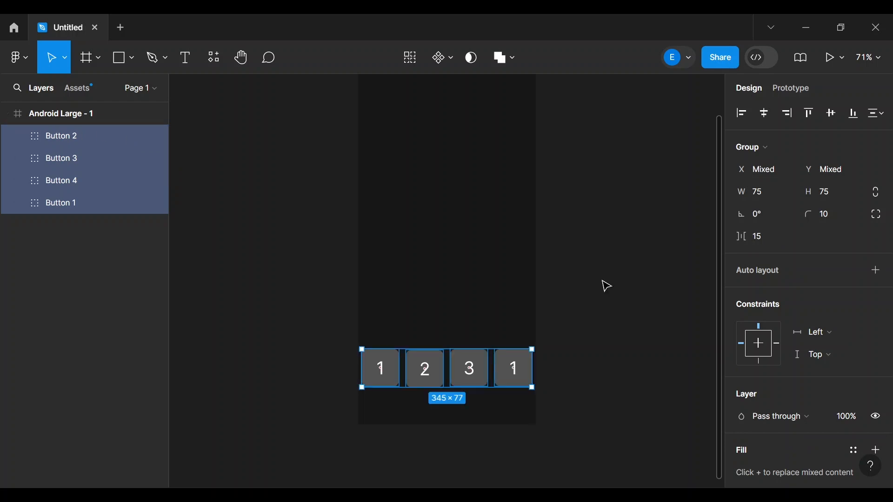
# - Move the copied button's layer to the top and place it above the 1 key
pyautogui.click(641, 299)
pyautogui.click(528, 372)
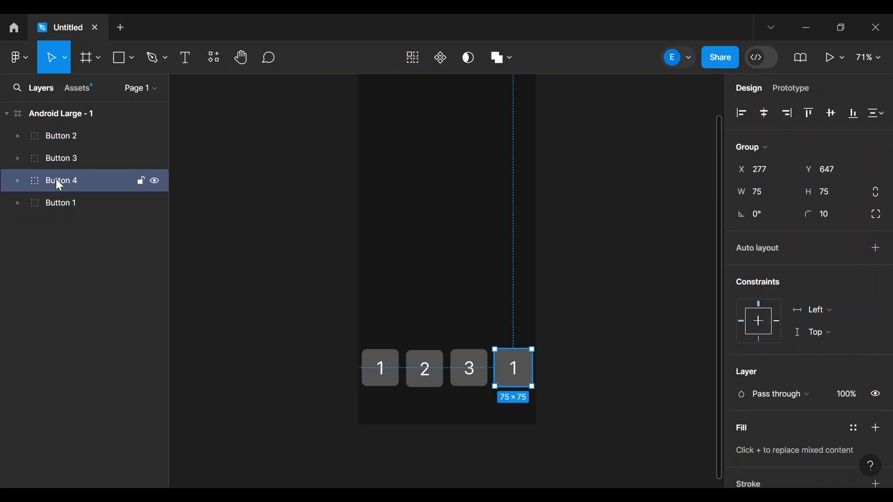
pyautogui.moveTo(50, 179); pyautogui.dragTo(60, 123)
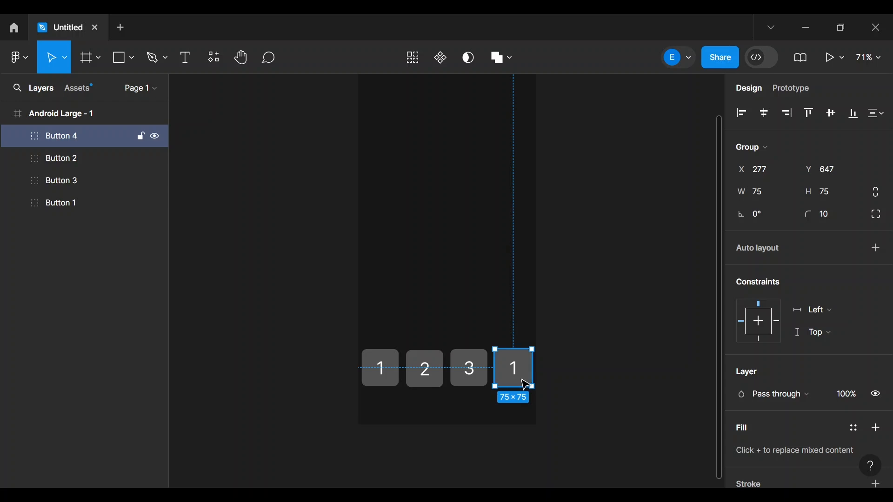
pyautogui.moveTo(524, 379); pyautogui.dragTo(393, 338)
# - Relabel the copied button to 4 and nudge it above the 1 key
pyautogui.doubleClick(392, 331)
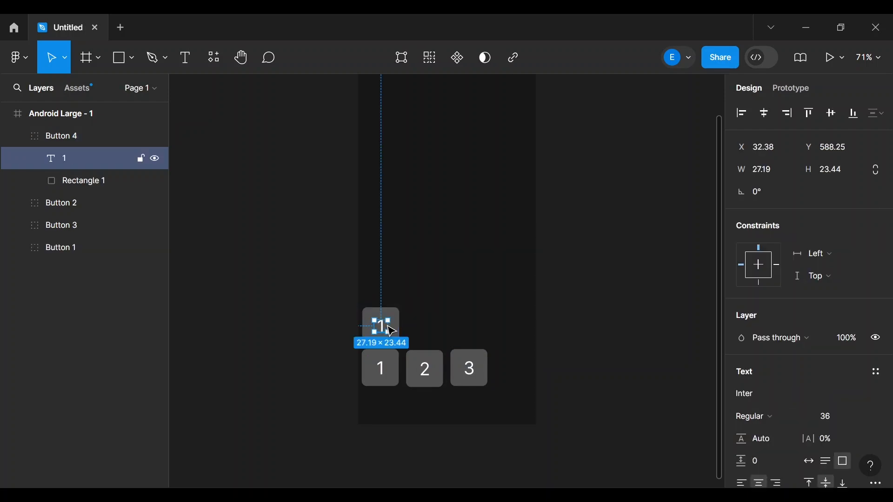
pyautogui.doubleClick(382, 326)
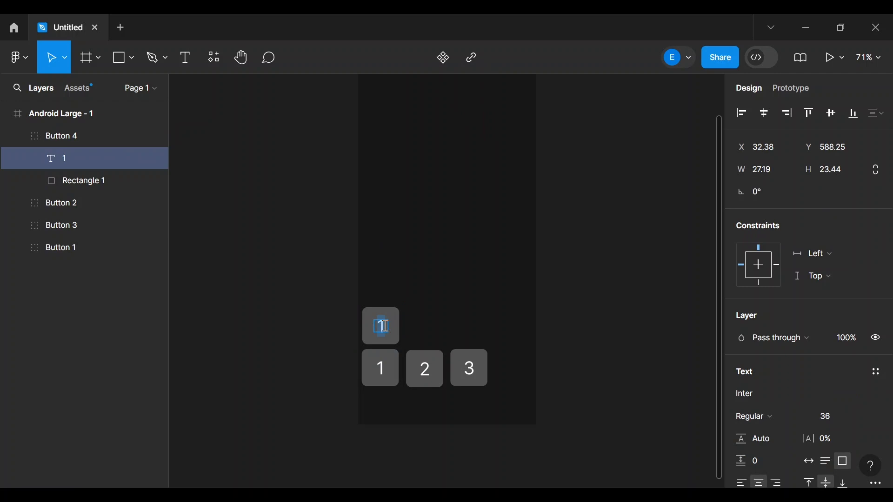
pyautogui.write('4')
pyautogui.press('Escape')
pyautogui.click(592, 319)
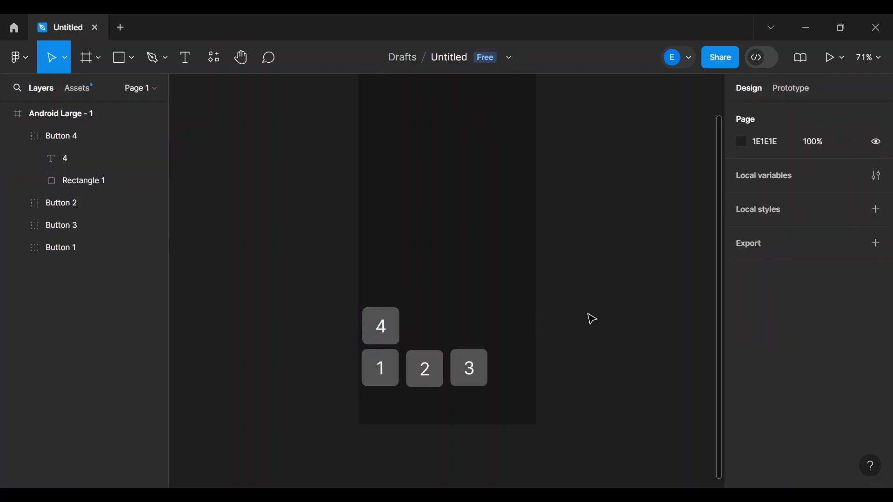
pyautogui.moveTo(384, 327); pyautogui.dragTo(384, 331)
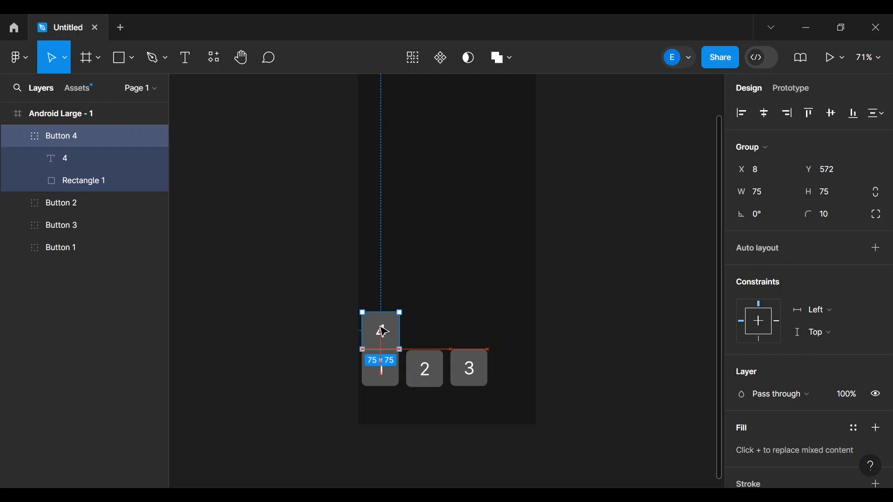
# - Set the 4 key's Y to 562 aligned above the 1 key, then paste another 1 button copy
pyautogui.moveTo(380, 327); pyautogui.dragTo(380, 327)
pyautogui.click(835, 171)
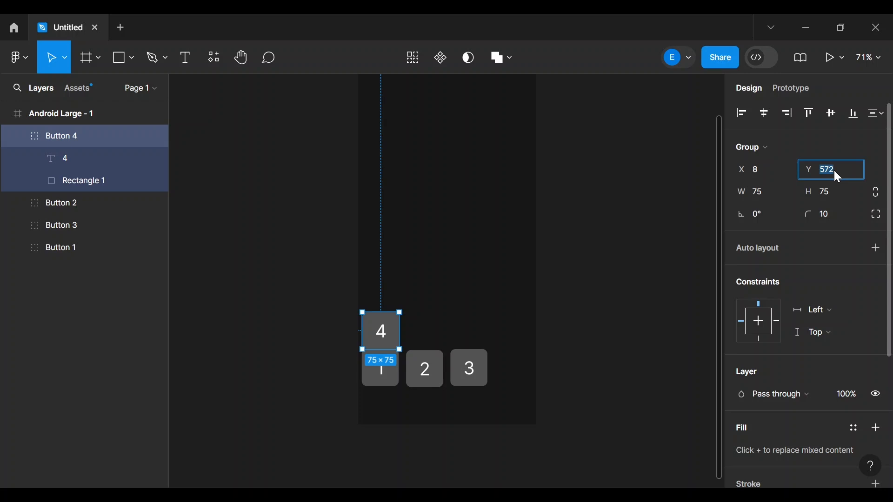
pyautogui.press('Return')
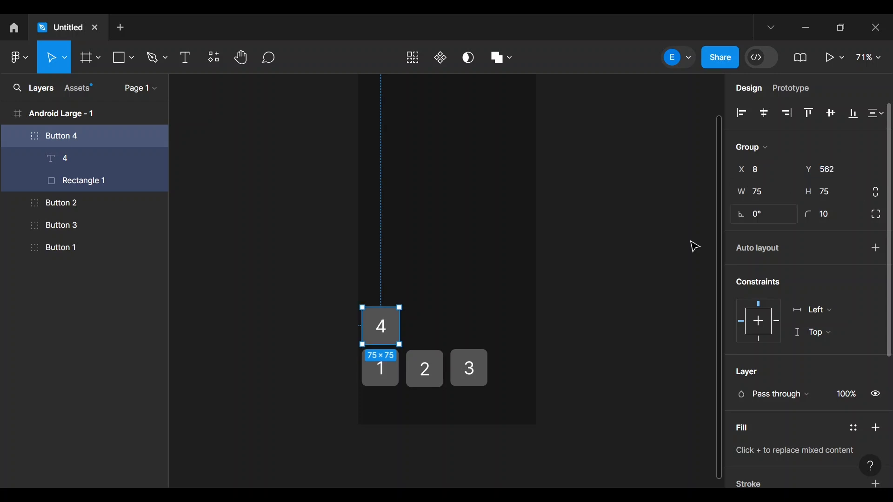
pyautogui.click(619, 294)
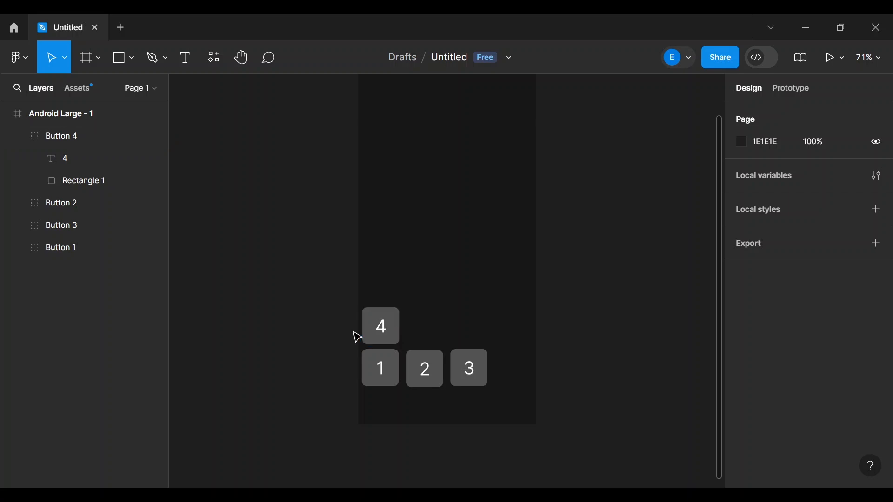
pyautogui.moveTo(375, 333)
pyautogui.mouseDown()
pyautogui.moveTo(383, 334)
pyautogui.moveTo(373, 334)
pyautogui.mouseUp()
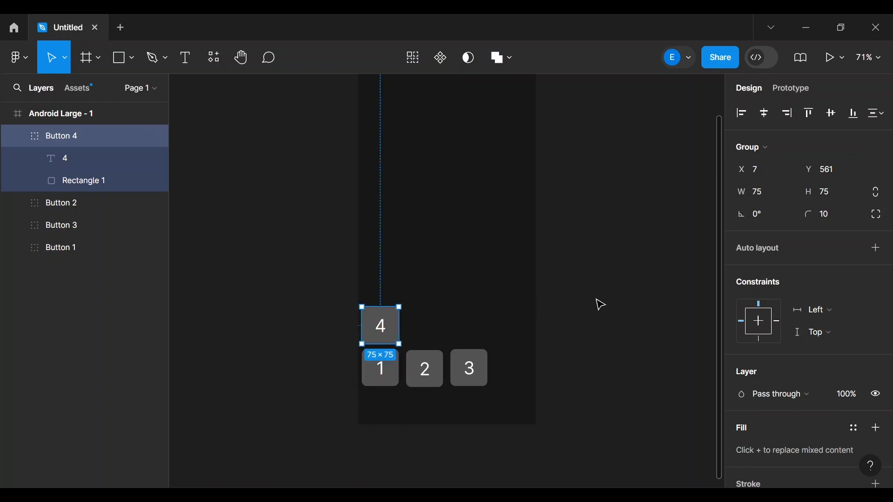
pyautogui.click(492, 260)
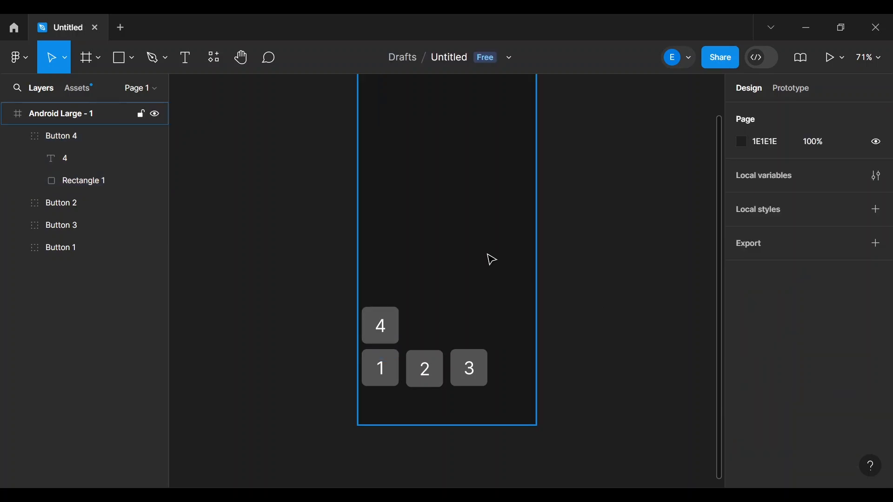
pyautogui.hotkey('ctrl', 'v')
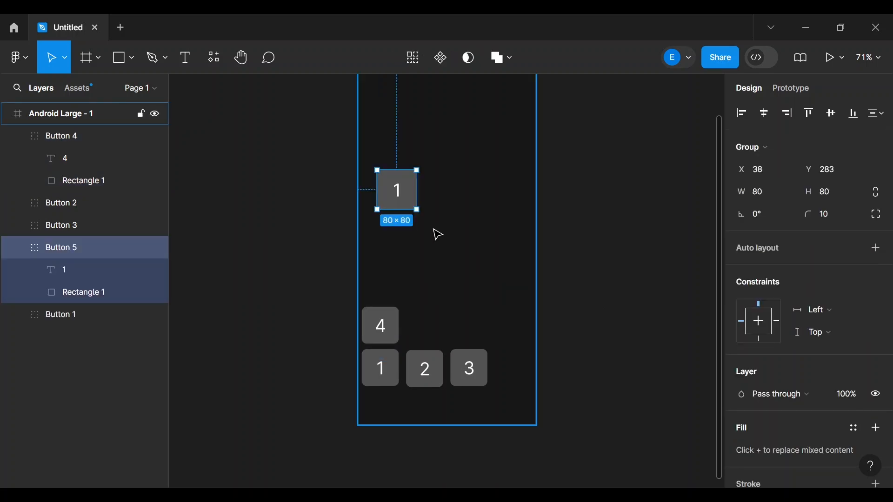
# - Resize the new copy to 75×75 and place it beside 4, above the 2 key, at X 97, Y 561
pyautogui.moveTo(411, 198); pyautogui.dragTo(440, 331)
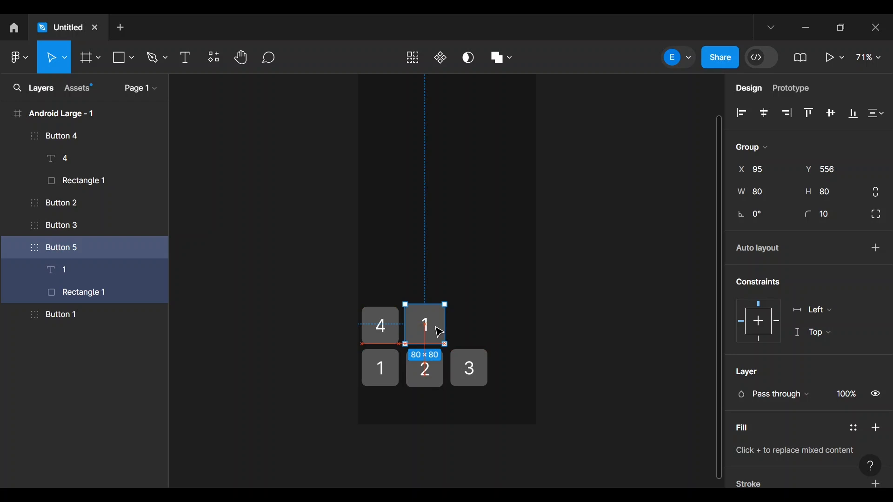
pyautogui.click(770, 194)
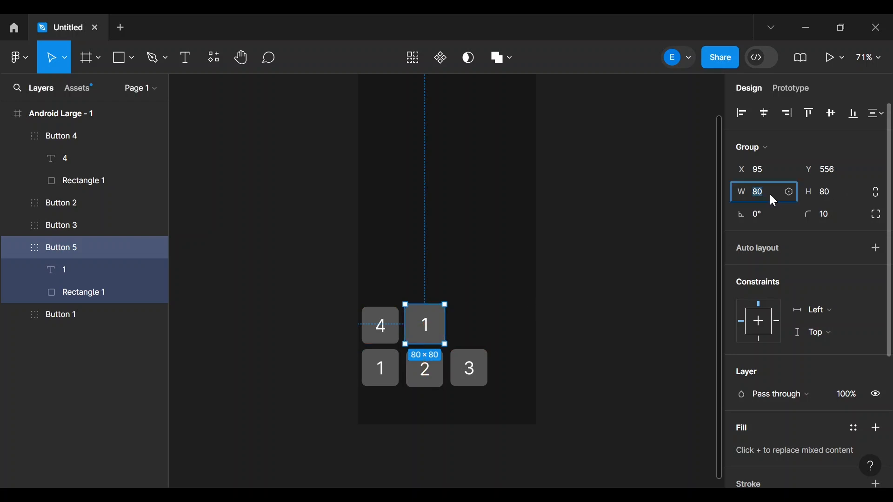
pyautogui.press('Tab')
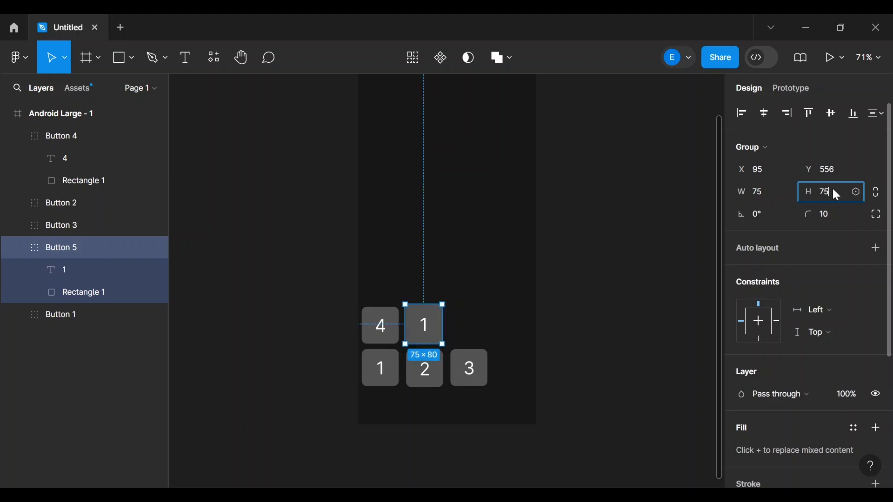
pyautogui.press('Return')
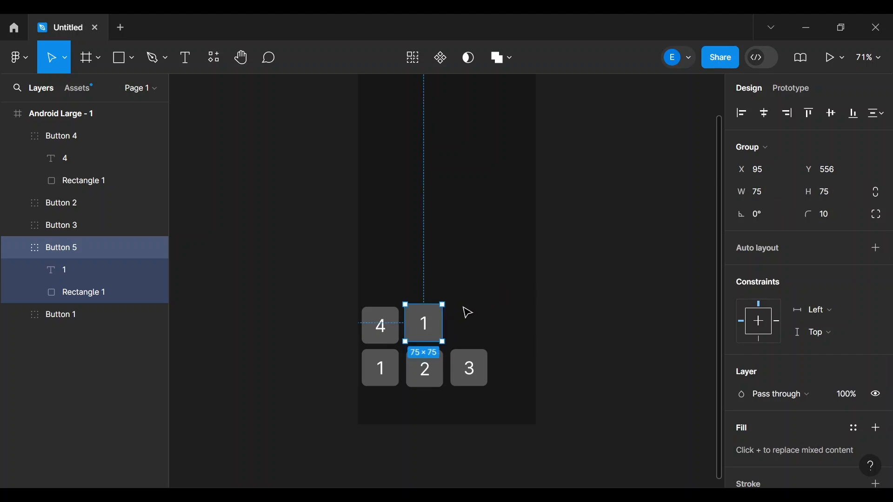
pyautogui.moveTo(425, 321); pyautogui.dragTo(430, 327)
pyautogui.moveTo(425, 321); pyautogui.dragTo(425, 322)
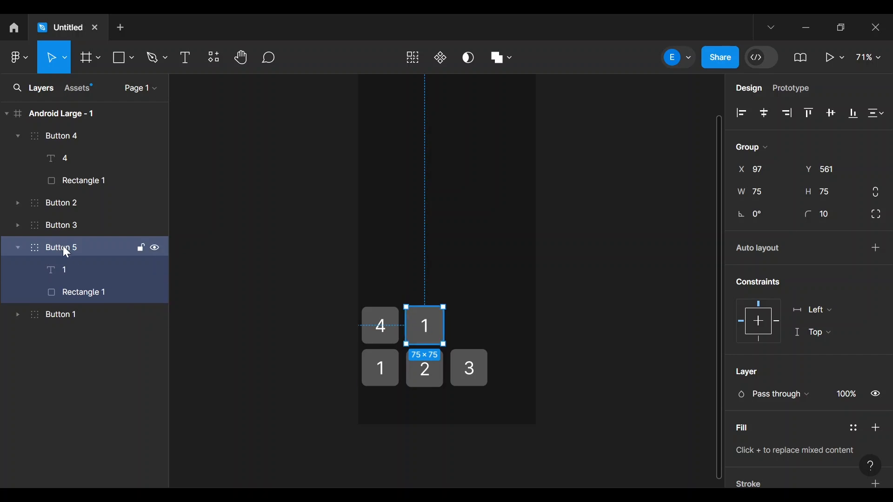
# - Move Button 5's layer above Button 4 in the layers list and collapse it
pyautogui.moveTo(31, 247); pyautogui.dragTo(71, 127)
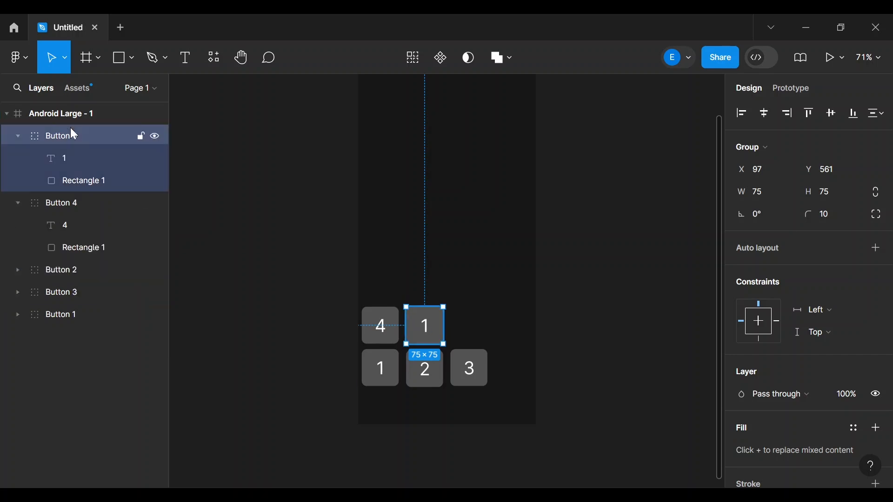
pyautogui.click(16, 136)
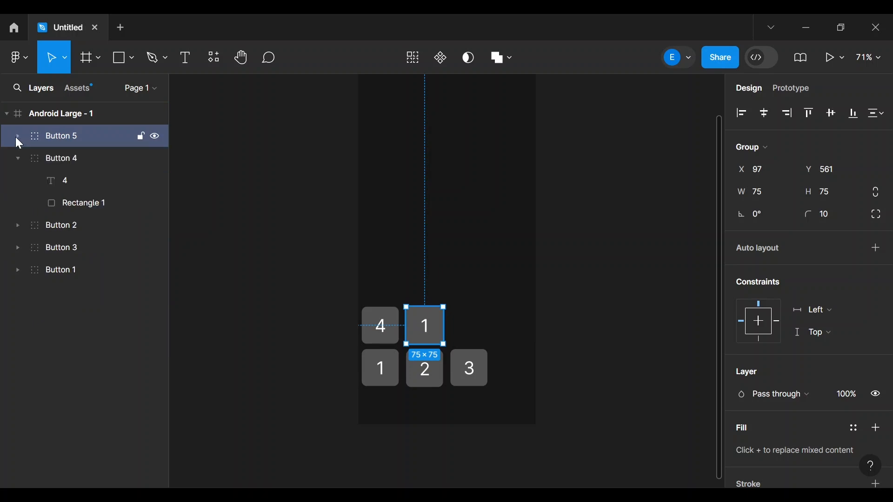
pyautogui.click(617, 275)
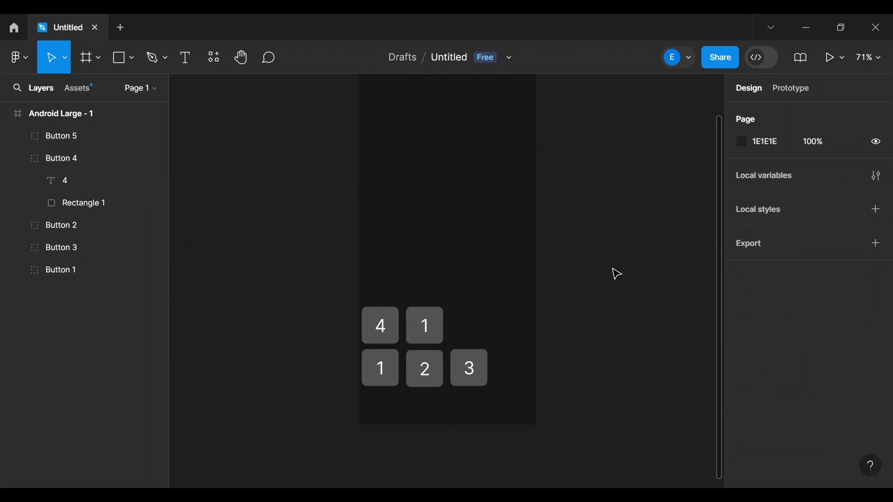
# - Paste another 1 button, size it 75×75, and place it at the end of the middle row
pyautogui.hotkey('ctrl', 'v')
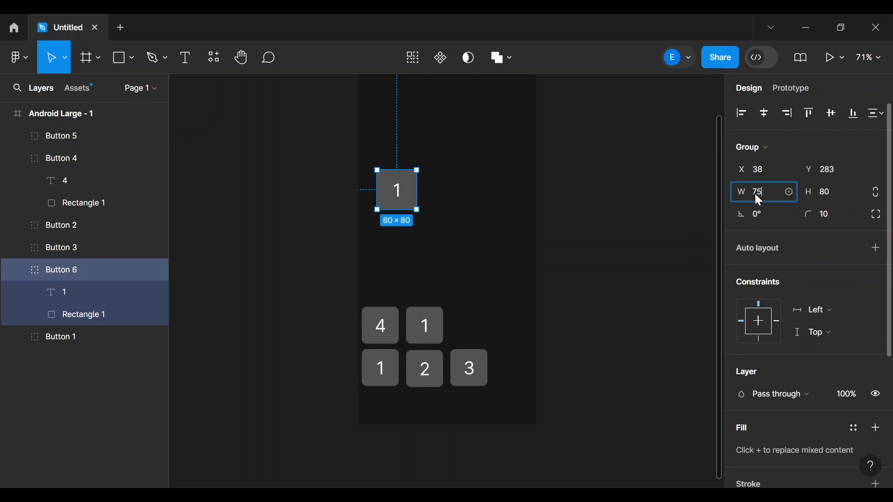
pyautogui.click(830, 193)
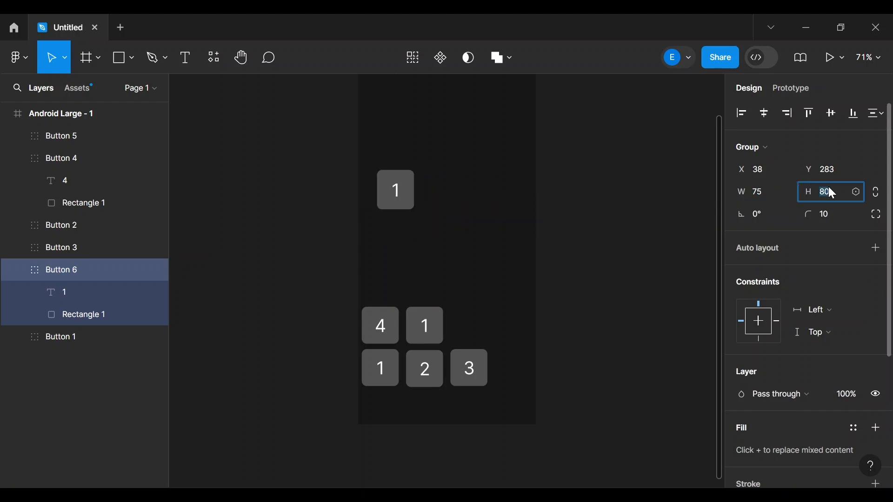
pyautogui.write('75')
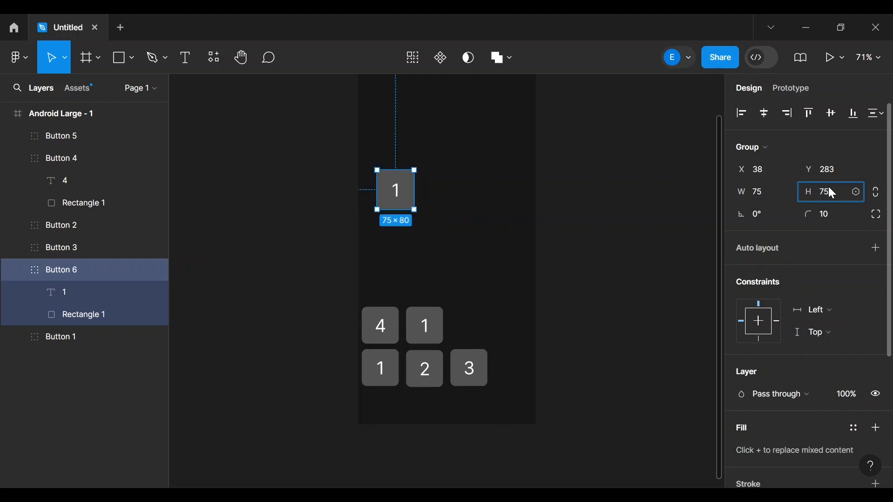
pyautogui.press('Return')
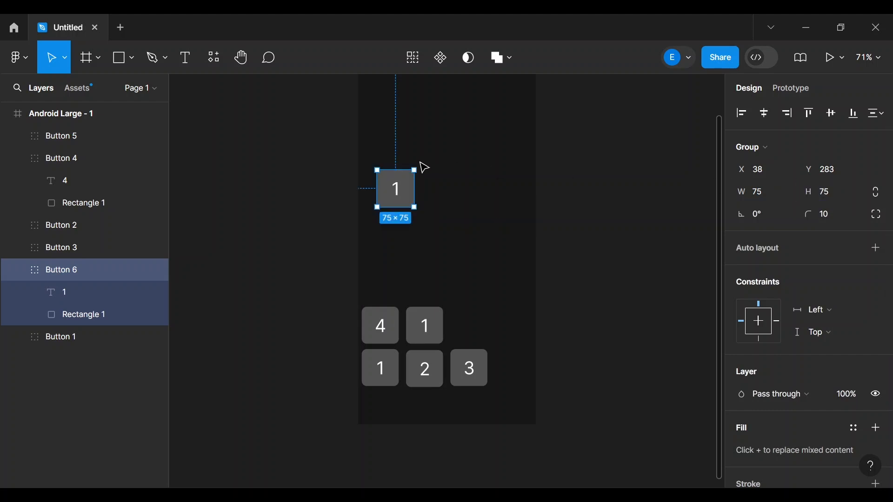
pyautogui.moveTo(400, 195); pyautogui.dragTo(474, 330)
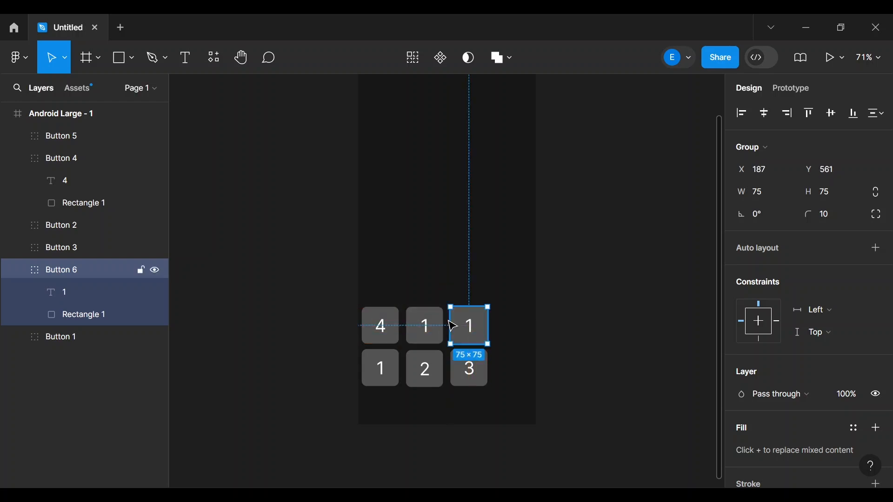
# - Move Button 6's layer to the top and relabel the middle-row keys 5 and 6
pyautogui.click(18, 270)
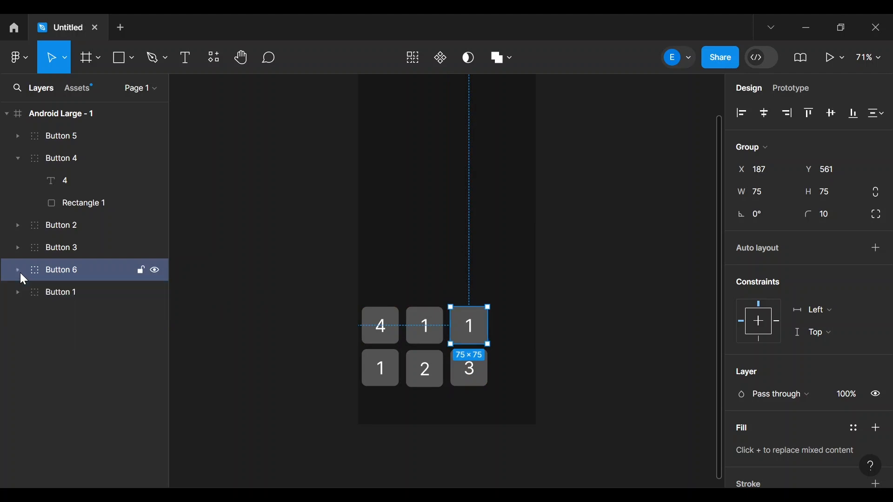
pyautogui.moveTo(54, 269); pyautogui.dragTo(49, 126)
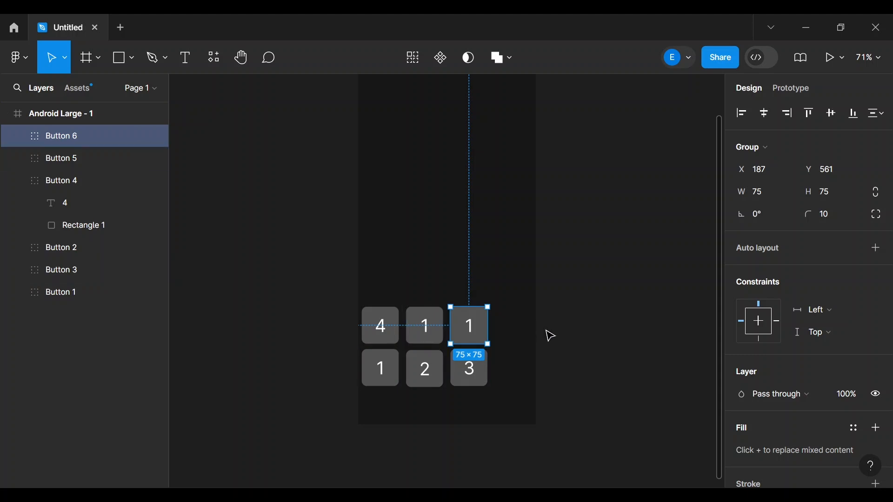
pyautogui.doubleClick(428, 327)
pyautogui.doubleClick(427, 327)
pyautogui.write('5')
pyautogui.doubleClick(468, 327)
pyautogui.doubleClick(467, 327)
pyautogui.write('6')
pyautogui.click(566, 317)
pyautogui.click(567, 317)
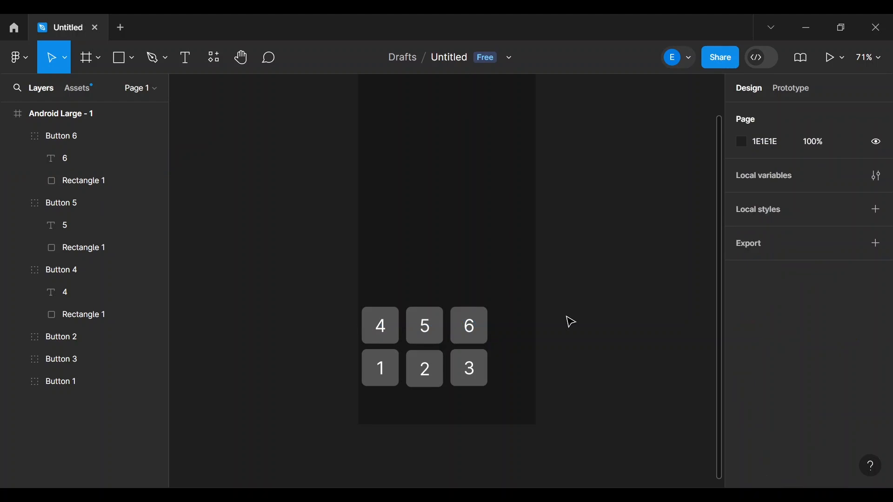
pyautogui.hotkey('ctrl', 'v')
# - Size the pasted button 75×75 and change its label to 7
pyautogui.moveTo(399, 189); pyautogui.dragTo(386, 294)
pyautogui.click(763, 198)
pyautogui.write('75')
pyautogui.press('Tab')
pyautogui.write('75')
pyautogui.press('Return')
pyautogui.click(685, 271)
pyautogui.doubleClick(390, 285)
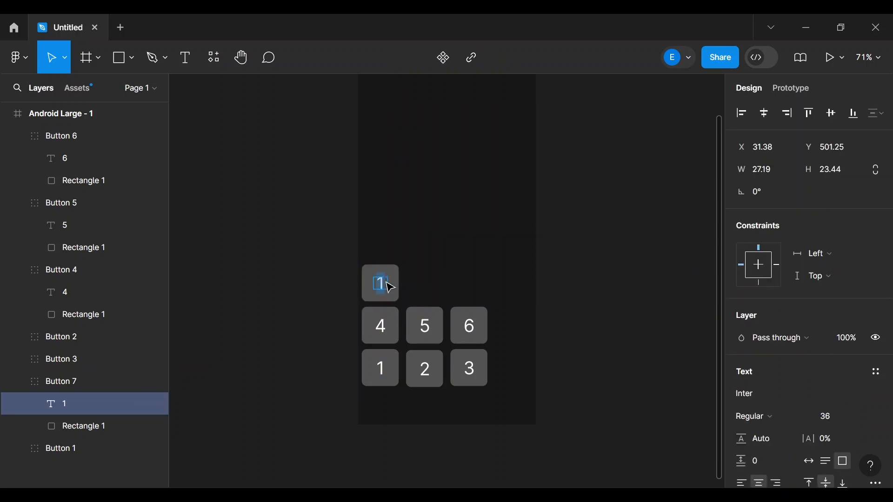
pyautogui.write('7')
pyautogui.press('Escape')
# - Paste another button, size it 75×75, label it 8, and move it into the keypad grid
pyautogui.hotkey('ctrl', 'v')
pyautogui.click(758, 192)
pyautogui.write('75')
pyautogui.click(833, 190)
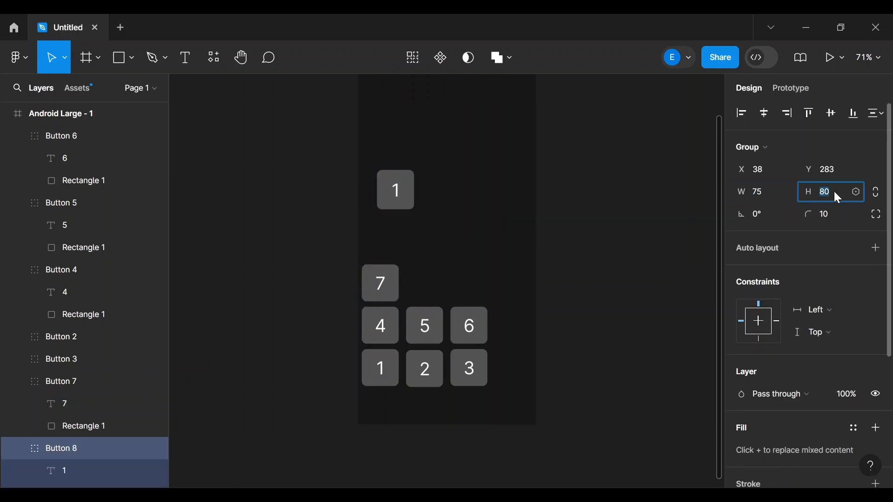
pyautogui.write('75')
pyautogui.press('Return')
pyautogui.doubleClick(398, 189)
pyautogui.write('8')
pyautogui.press('Escape')
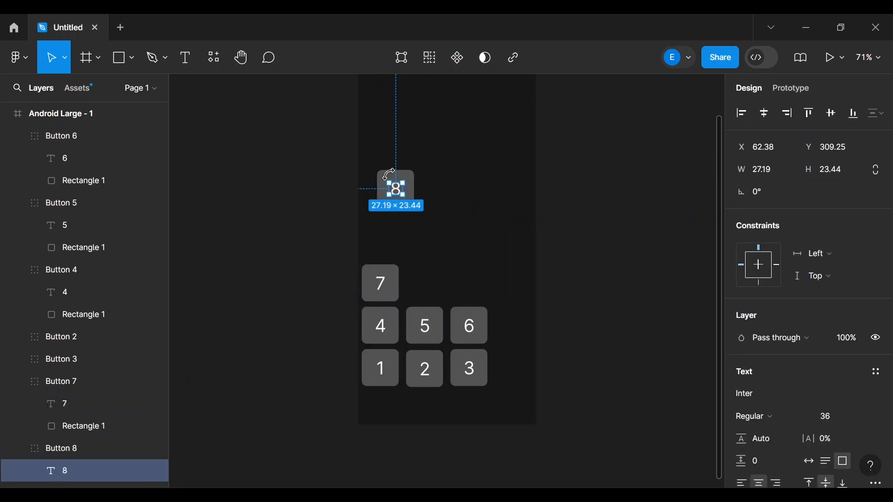
pyautogui.click(553, 214)
pyautogui.moveTo(407, 197); pyautogui.dragTo(438, 298)
# - Paste a third copy, label it 9, and place it beside 8 in the top row
pyautogui.click(440, 334)
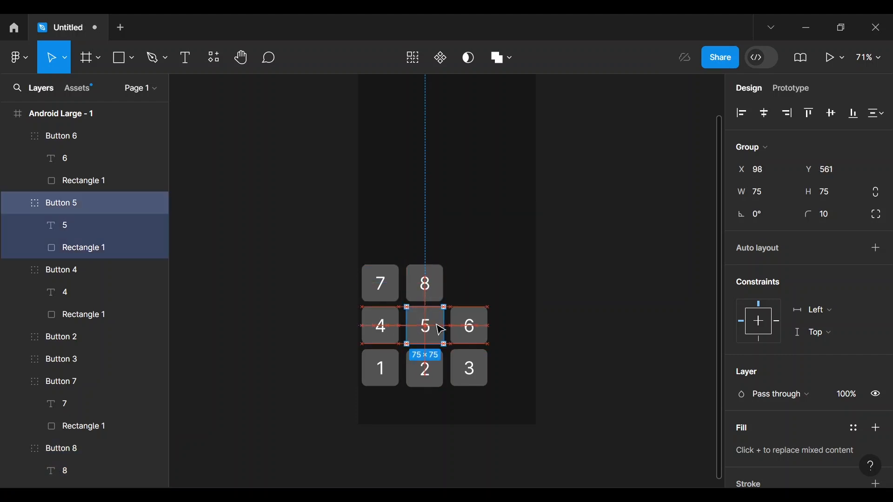
pyautogui.click(651, 277)
pyautogui.hotkey('ctrl', 'v')
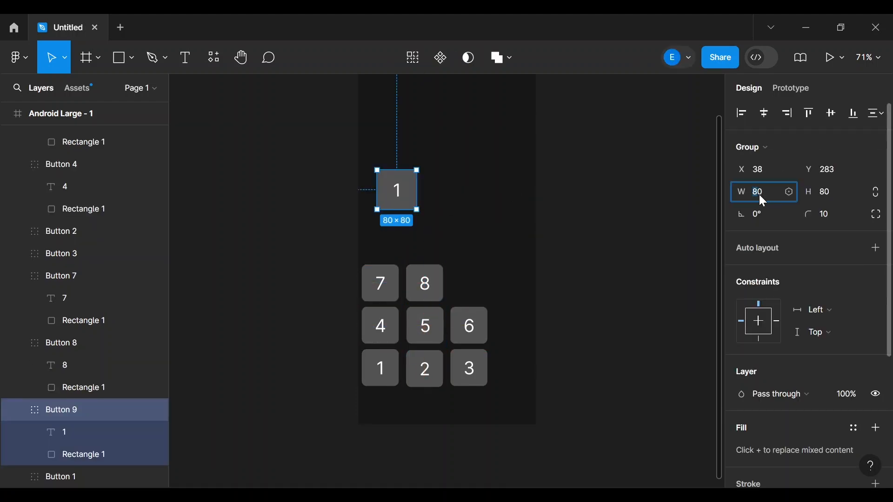
pyautogui.doubleClick(396, 189)
pyautogui.write('9')
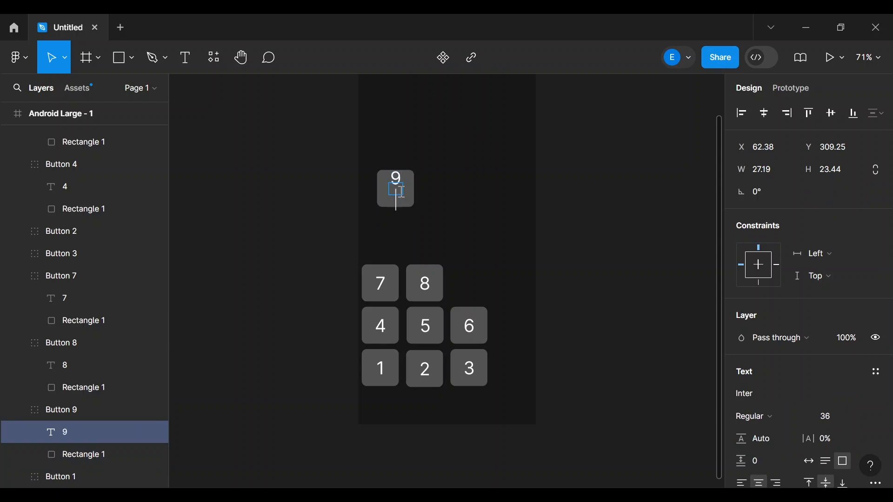
pyautogui.press('Escape')
pyautogui.press('Escape')
pyautogui.moveTo(396, 189); pyautogui.dragTo(471, 284)
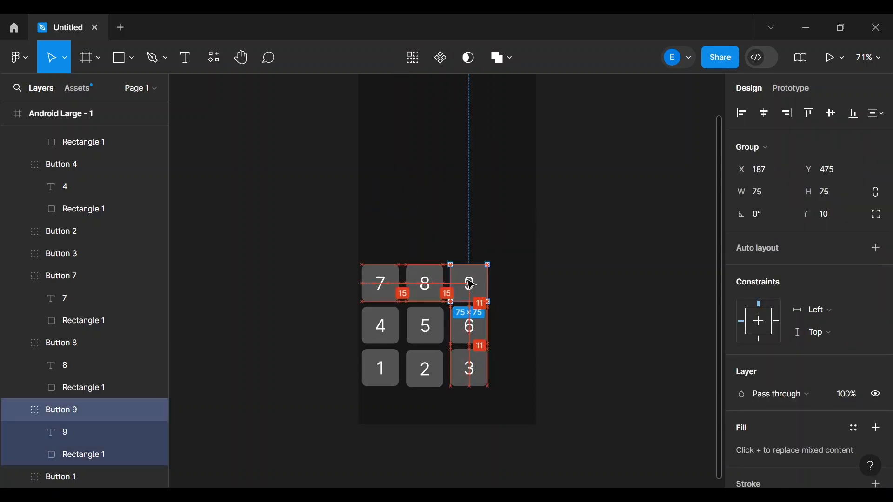
# - Nudge the 5 key left and set the 2 and 3 keys to X 92 and 184
pyautogui.click(484, 225)
pyautogui.moveTo(430, 326); pyautogui.dragTo(433, 328)
pyautogui.click(424, 367)
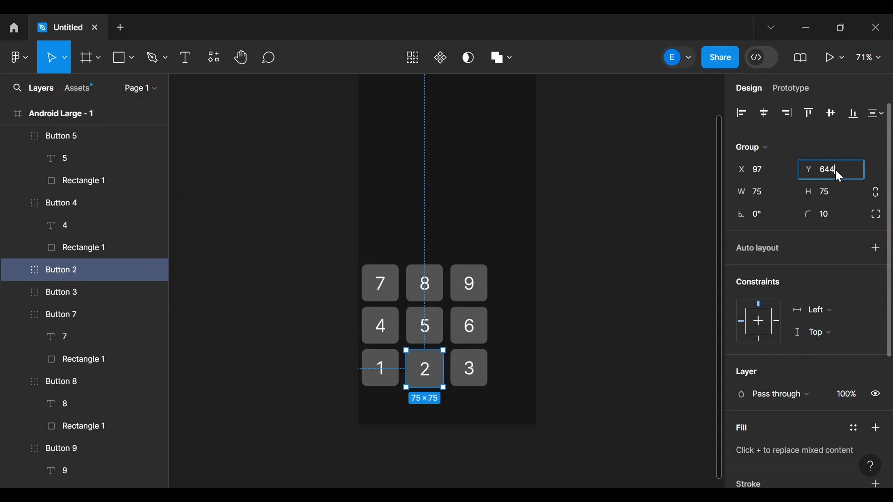
pyautogui.click(763, 173)
pyautogui.write('92')
pyautogui.press('Return')
pyautogui.click(471, 366)
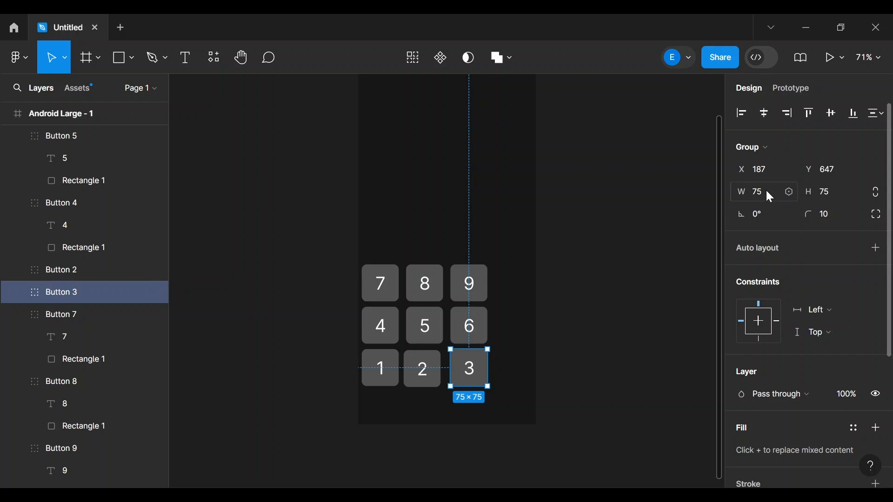
pyautogui.click(762, 170)
pyautogui.write('184')
pyautogui.press('Return')
# - Shift the 5/6 and 8/9 keys left so all three columns line up tightly
pyautogui.click(503, 343)
pyautogui.moveTo(421, 327); pyautogui.dragTo(469, 321)
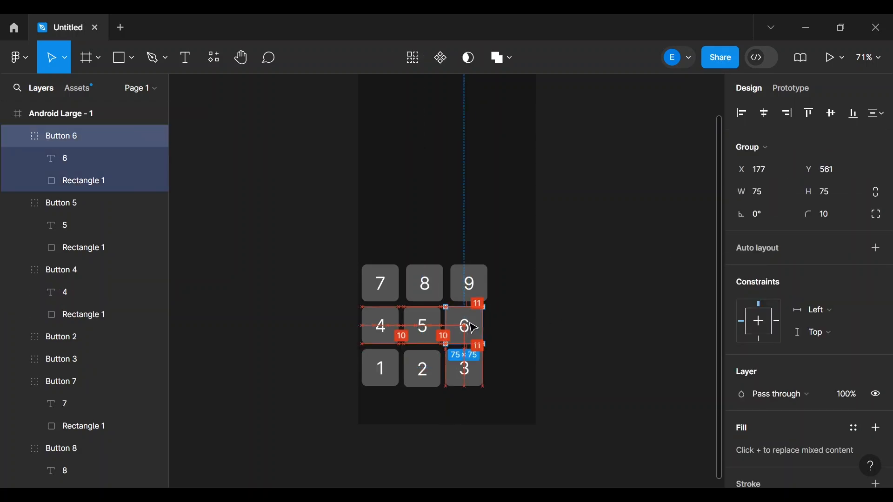
pyautogui.moveTo(432, 290); pyautogui.dragTo(469, 292)
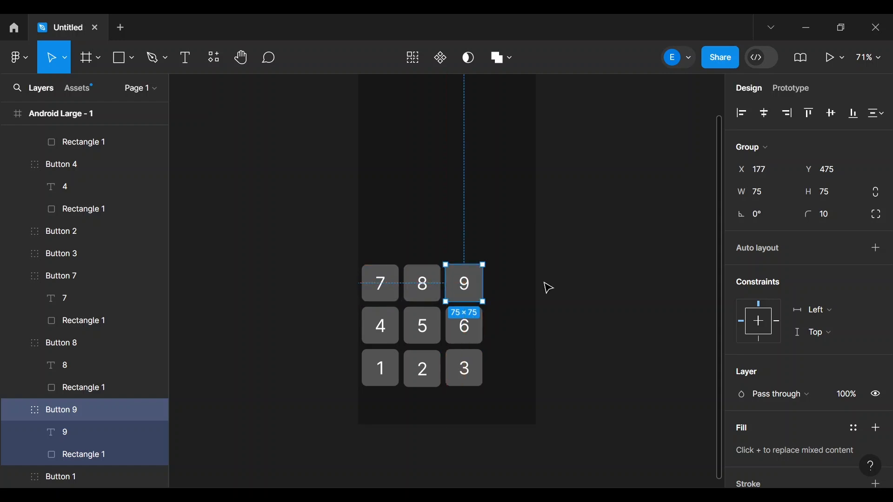
pyautogui.click(539, 346)
pyautogui.scroll(3, 539, 348)
pyautogui.scroll(-1, 504, 420)
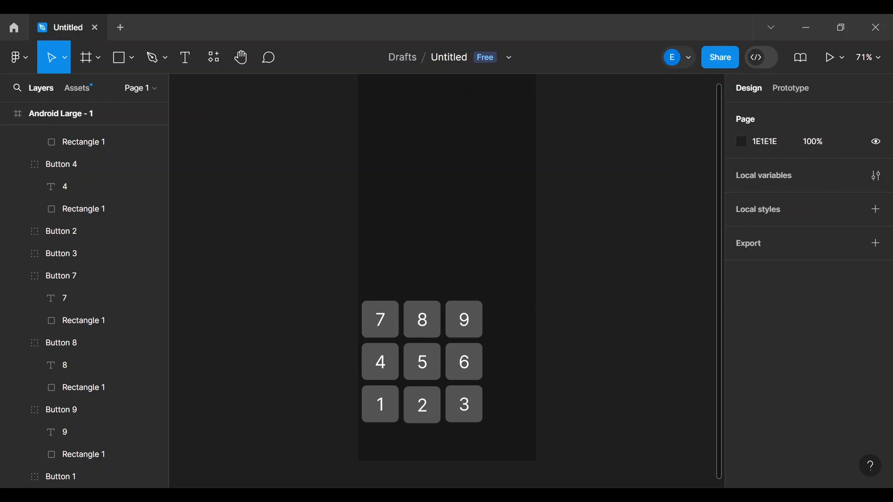
pyautogui.scroll(1, 604, 285)
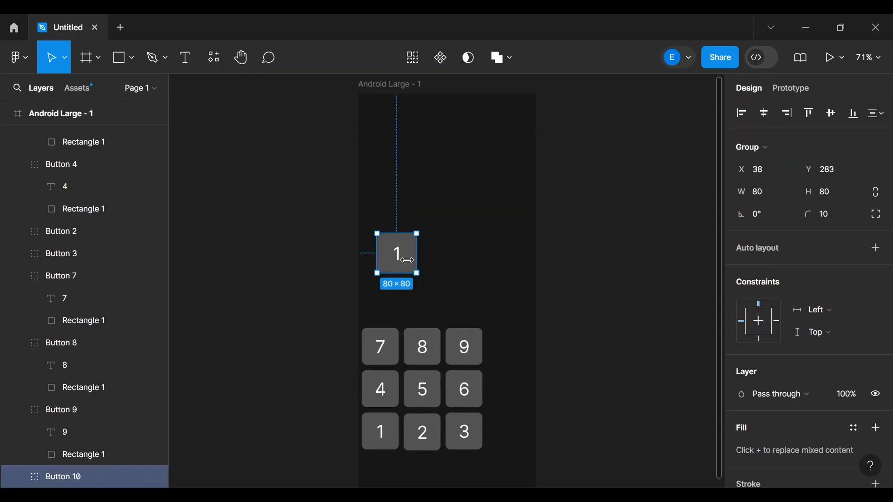
# - Relabel the pasted key C, set its height to 75, and place it above 7
pyautogui.doubleClick(402, 255)
pyautogui.doubleClick(402, 255)
pyautogui.write('C')
pyautogui.click(582, 256)
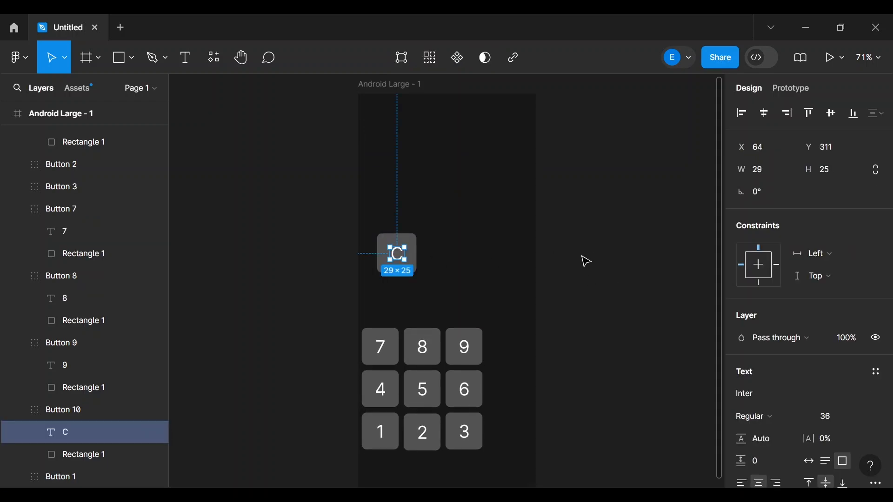
pyautogui.press('Escape')
pyautogui.click(834, 194)
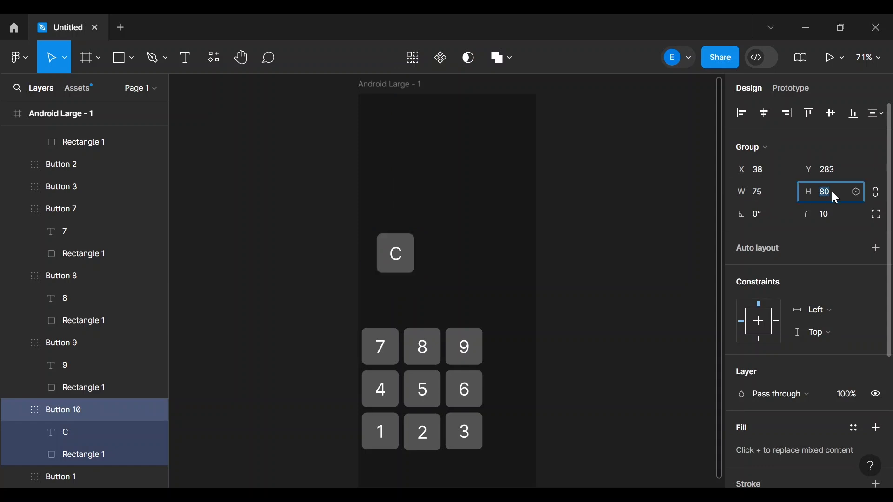
pyautogui.write('75')
pyautogui.click(502, 265)
pyautogui.moveTo(396, 253); pyautogui.dragTo(380, 304)
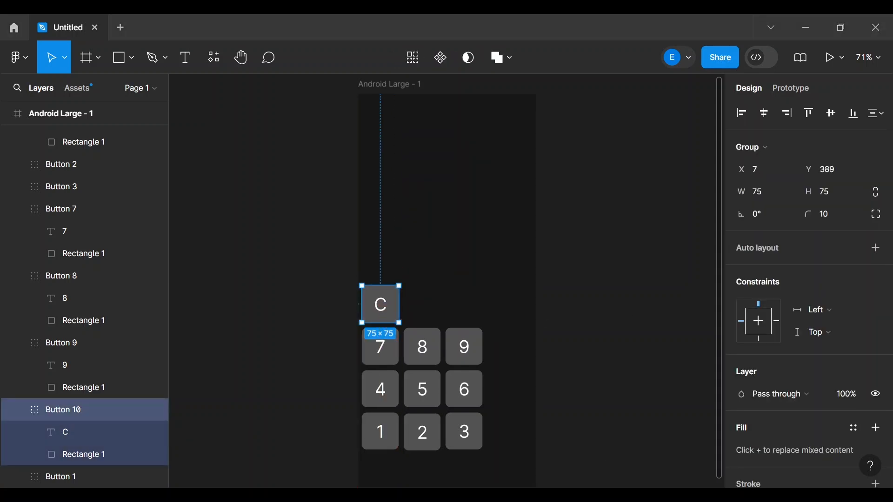
pyautogui.click(592, 324)
# - Paste two more 1 keys and size them to 75×75
pyautogui.hotkey('ctrl', 'v')
pyautogui.click(493, 277)
pyautogui.hotkey('ctrl', 'v')
pyautogui.click(462, 247)
pyautogui.moveTo(399, 256); pyautogui.dragTo(472, 302)
pyautogui.click(762, 195)
pyautogui.write('75')
pyautogui.press('Return')
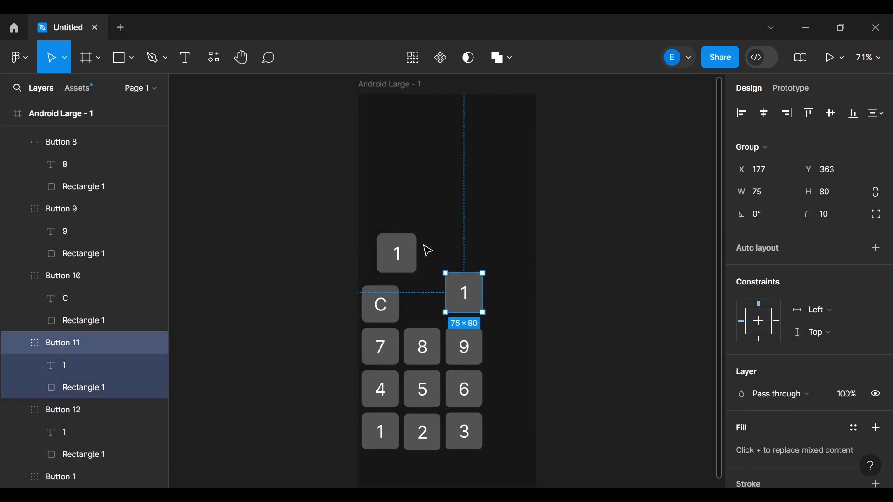
pyautogui.click(403, 252)
pyautogui.click(760, 191)
pyautogui.write('75')
pyautogui.press('Return')
pyautogui.click(834, 194)
pyautogui.write('75')
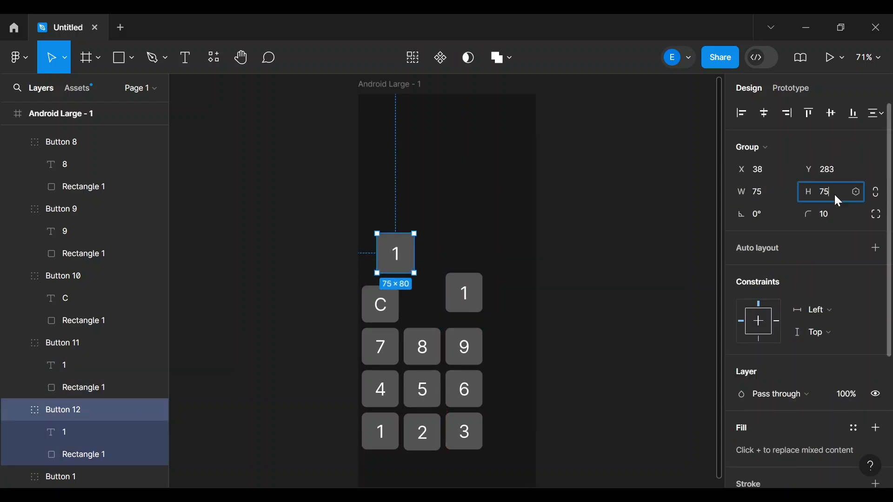
pyautogui.press('Return')
# - Place both 1 keys beside C in the new top row, setting height 75
pyautogui.moveTo(409, 252); pyautogui.dragTo(435, 305)
pyautogui.moveTo(473, 296); pyautogui.dragTo(467, 308)
pyautogui.click(828, 192)
pyautogui.write('75')
pyautogui.press('Return')
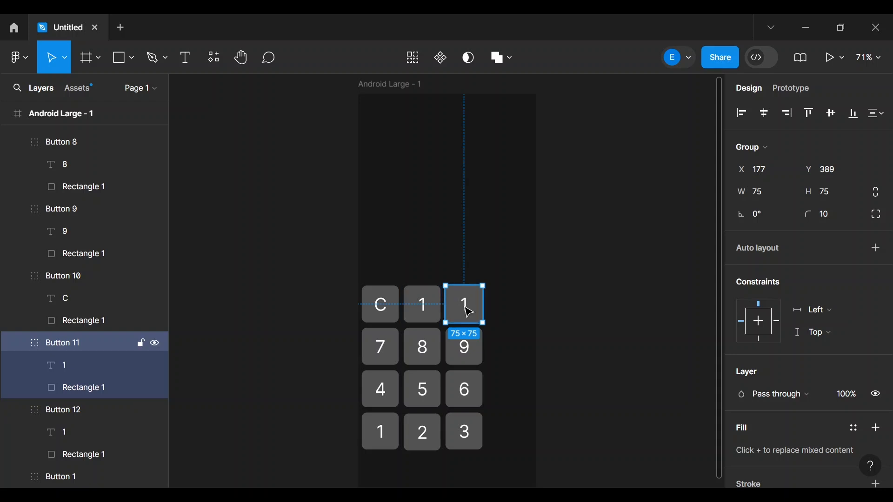
pyautogui.click(54, 372)
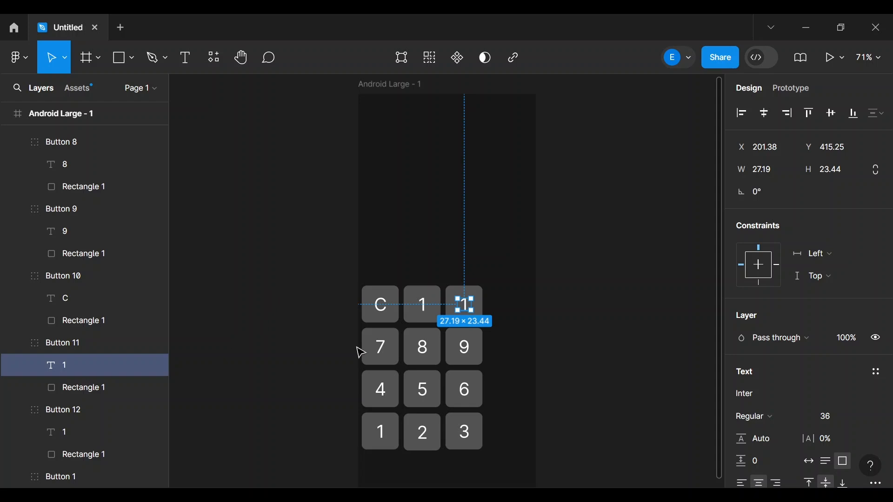
pyautogui.click(288, 322)
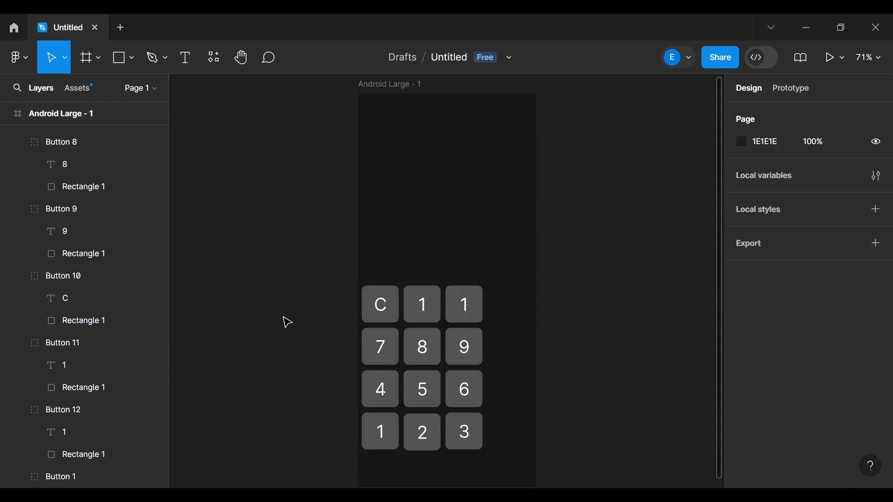
# - Launch the Flaticon by Freepik plugin from the Plugins tab of the Resources panel
pyautogui.click(212, 61)
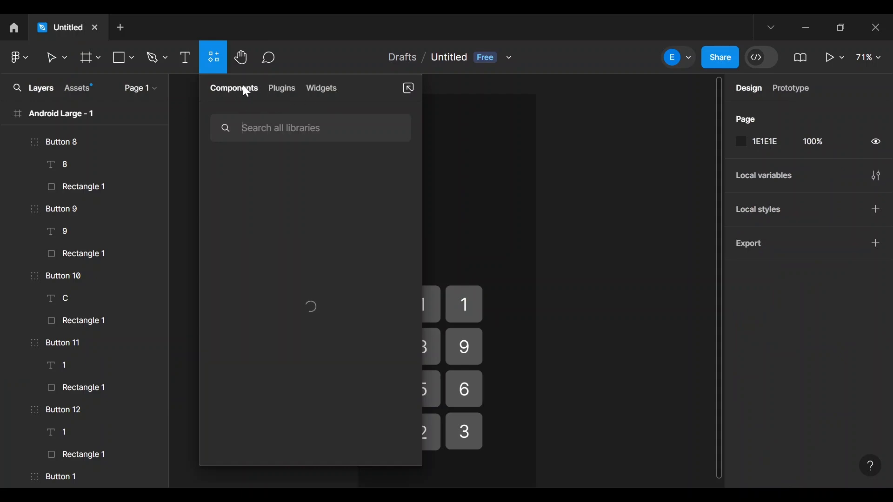
pyautogui.click(291, 89)
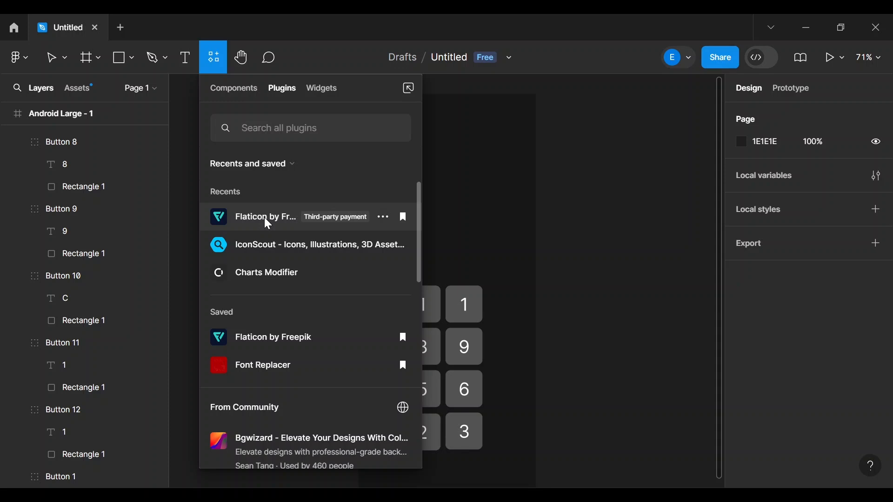
pyautogui.press('Escape')
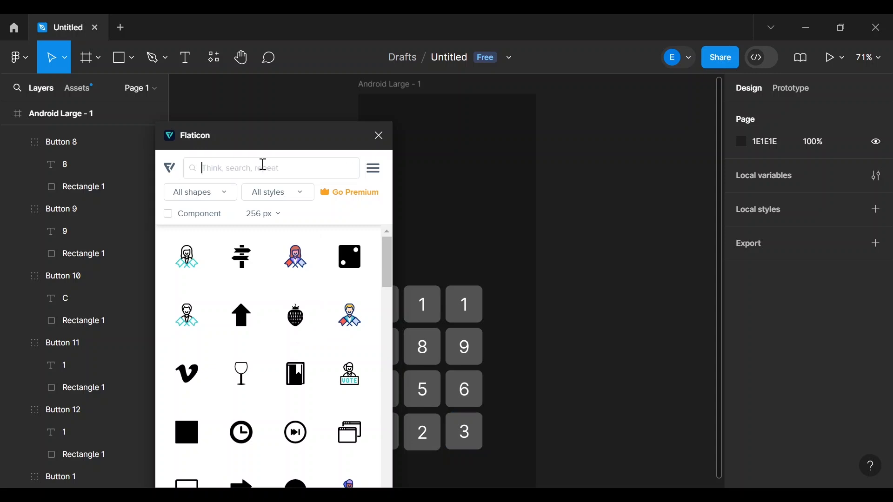
# - Search Flaticon for 'delete' and browse the results, inspecting a backspace icon
pyautogui.write('delete')
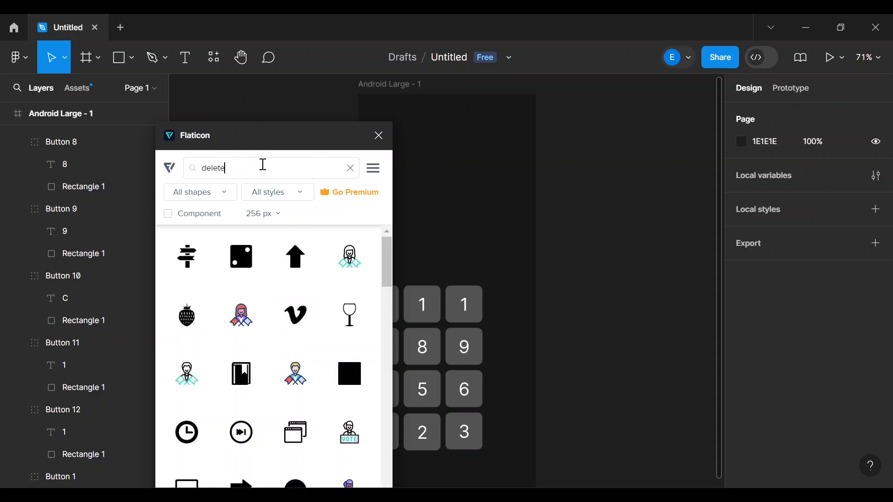
pyautogui.press('Return')
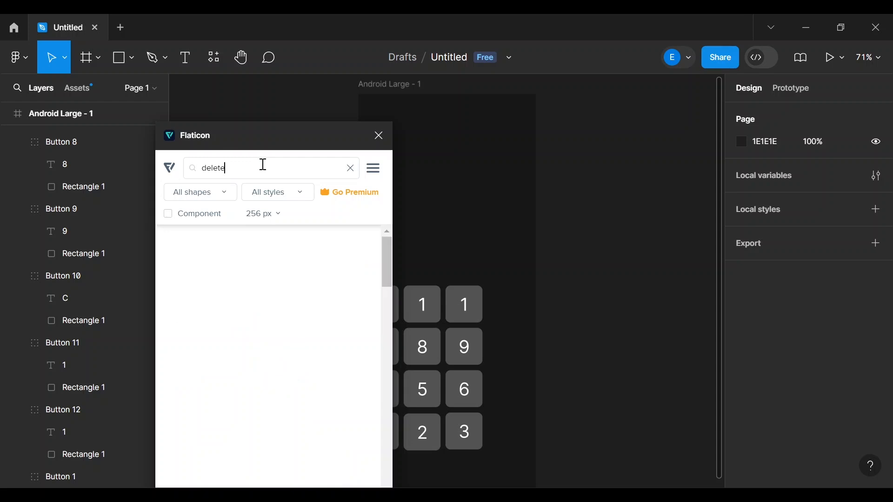
pyautogui.scroll(-3, 236, 329)
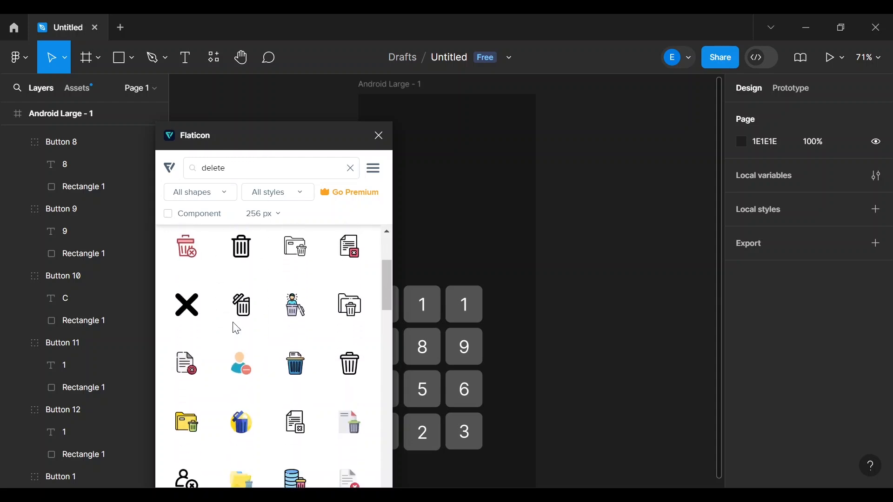
pyautogui.scroll(-10, 237, 329)
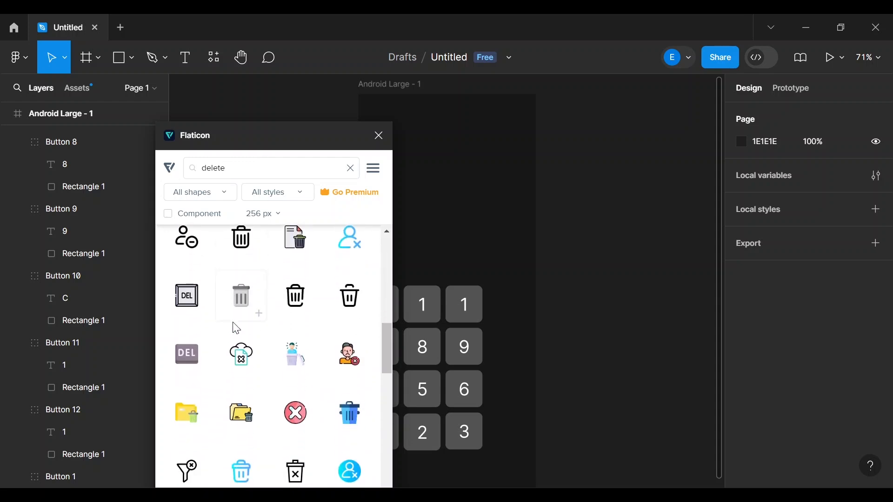
pyautogui.scroll(-10, 236, 329)
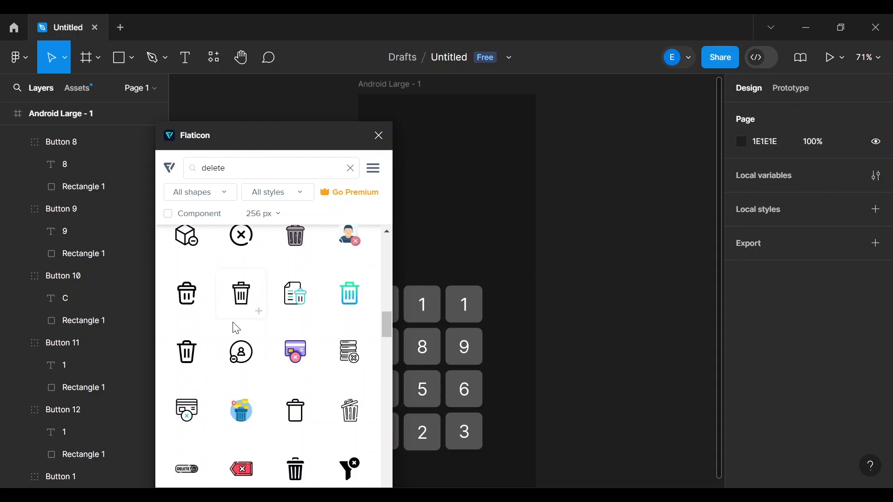
pyautogui.scroll(-8, 236, 329)
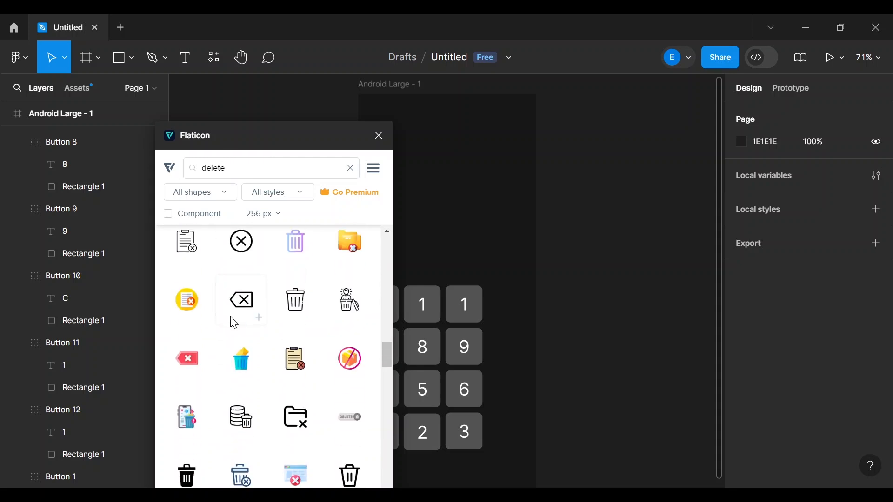
pyautogui.scroll(-2, 238, 300)
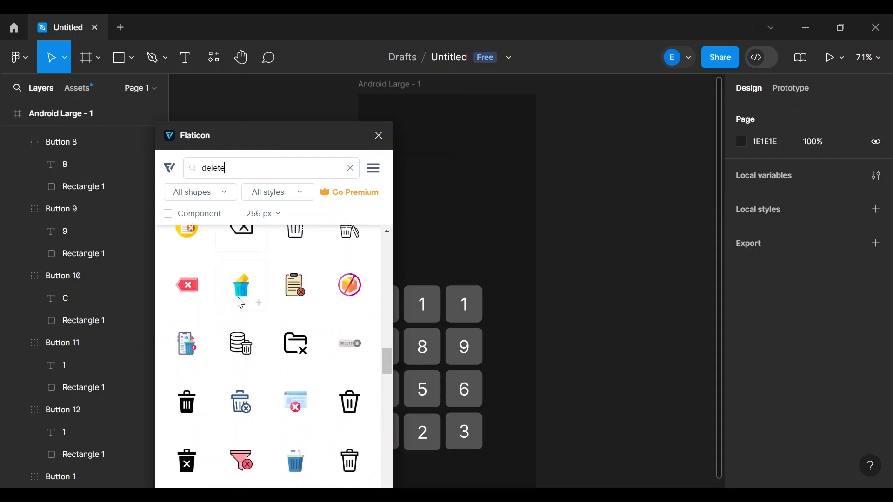
pyautogui.scroll(2, 240, 304)
pyautogui.click(240, 303)
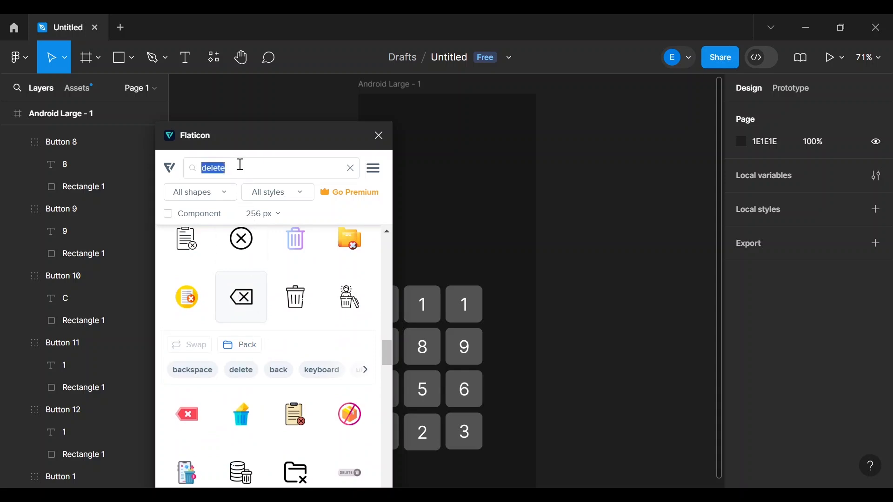
# - Search for 'backspace' and insert the plain outlined backspace icon into the design
pyautogui.write('backspace')
pyautogui.press('Return')
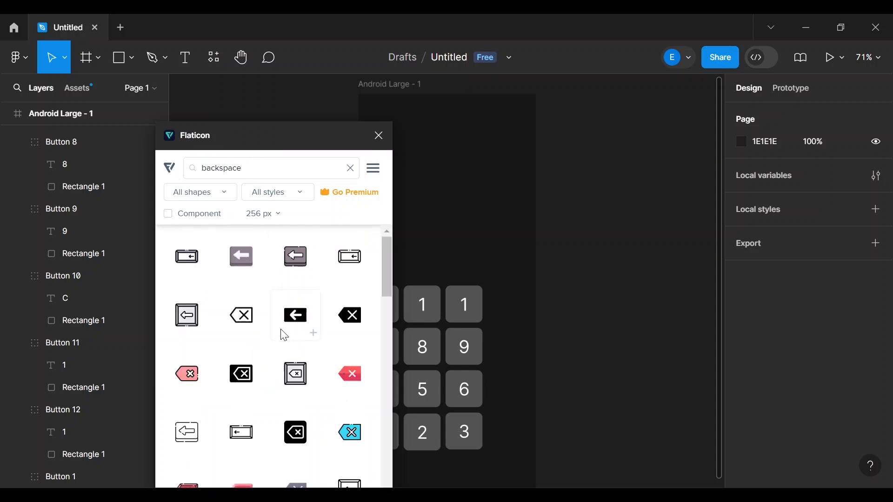
pyautogui.click(309, 383)
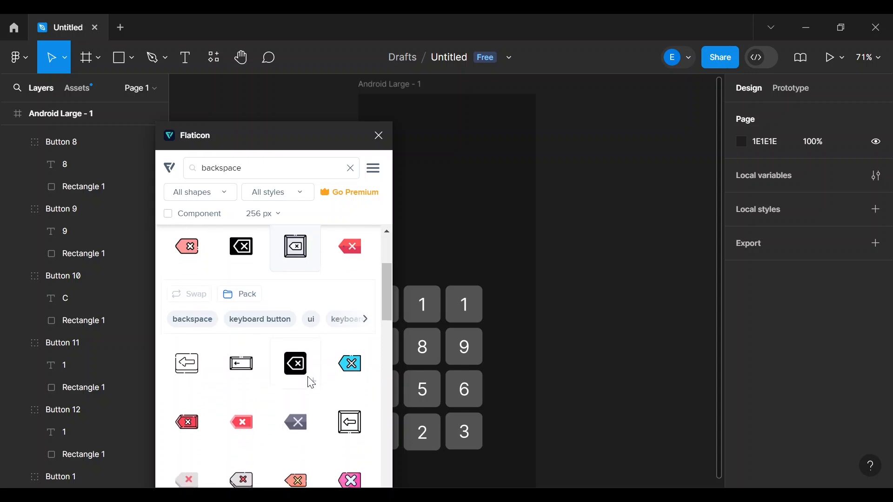
pyautogui.scroll(-5, 311, 384)
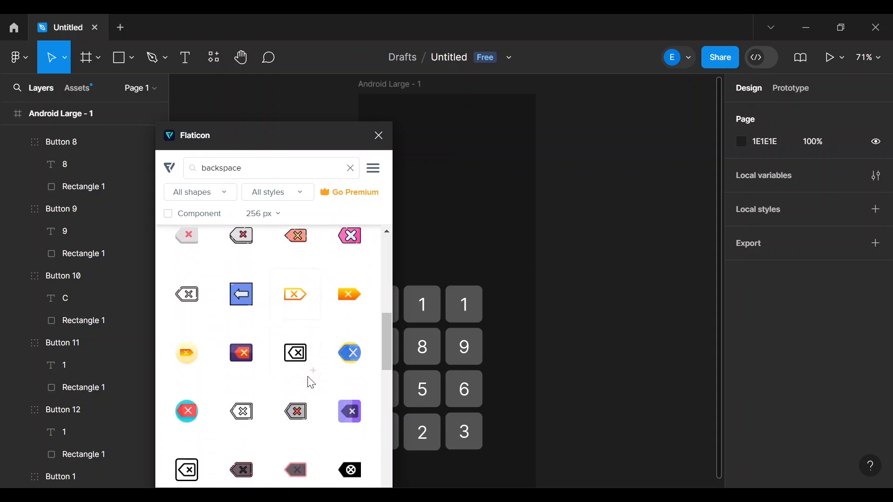
pyautogui.scroll(-1, 311, 384)
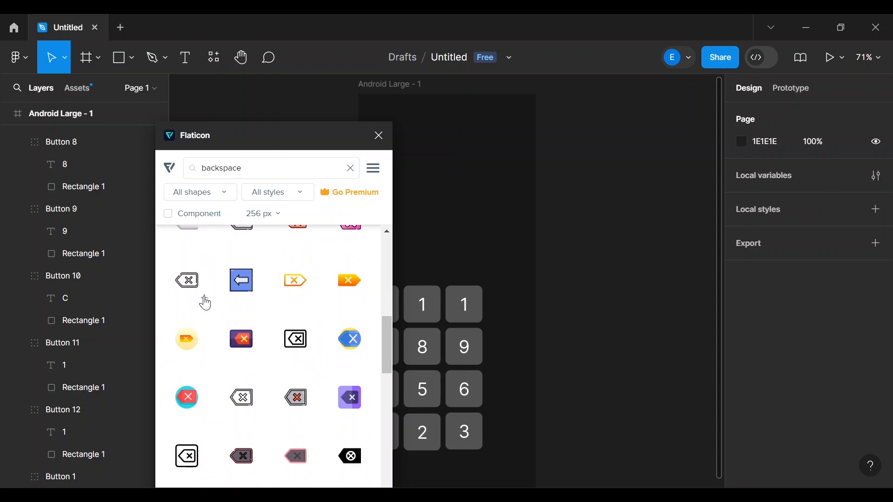
pyautogui.click(206, 302)
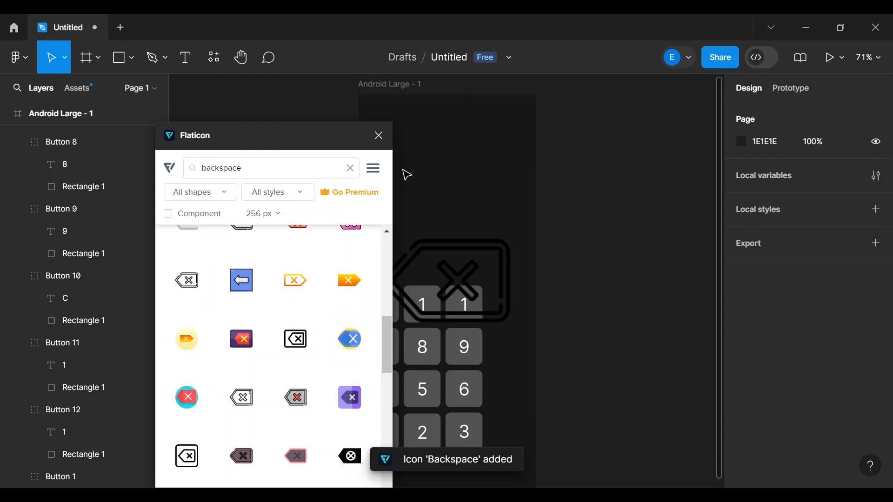
# - Close Flaticon, move the backspace icon above the keypad, and delete the 1 label beside C
pyautogui.click(378, 136)
pyautogui.moveTo(504, 294); pyautogui.dragTo(494, 194)
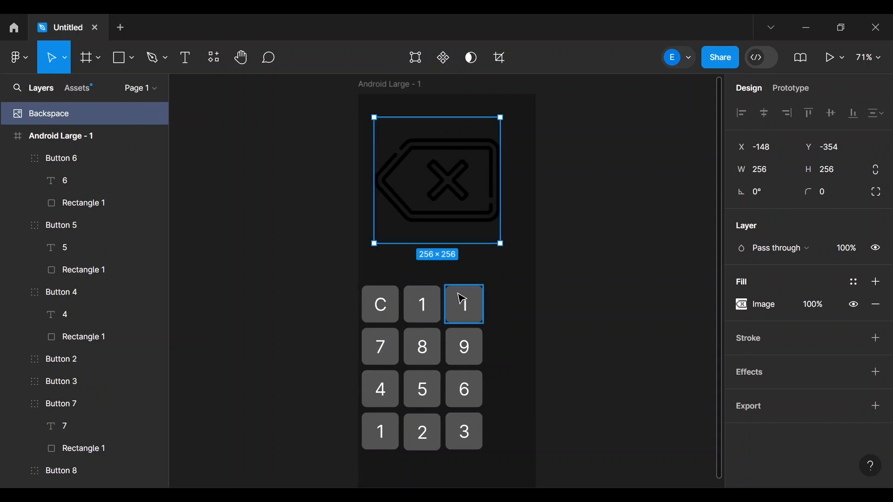
pyautogui.click(427, 308)
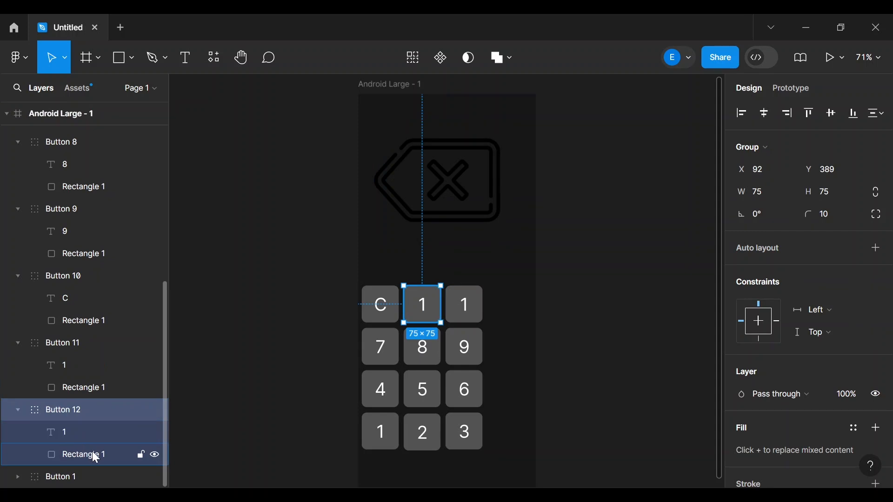
pyautogui.click(75, 433)
pyautogui.press('Delete')
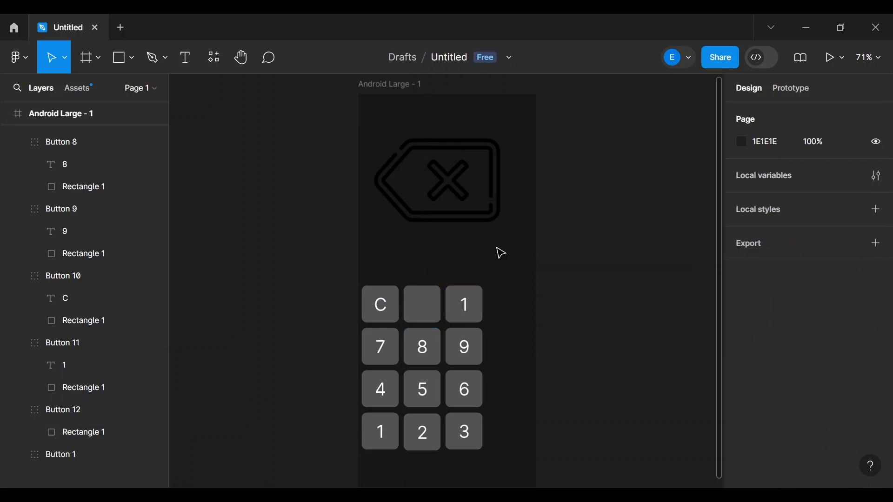
pyautogui.click(460, 195)
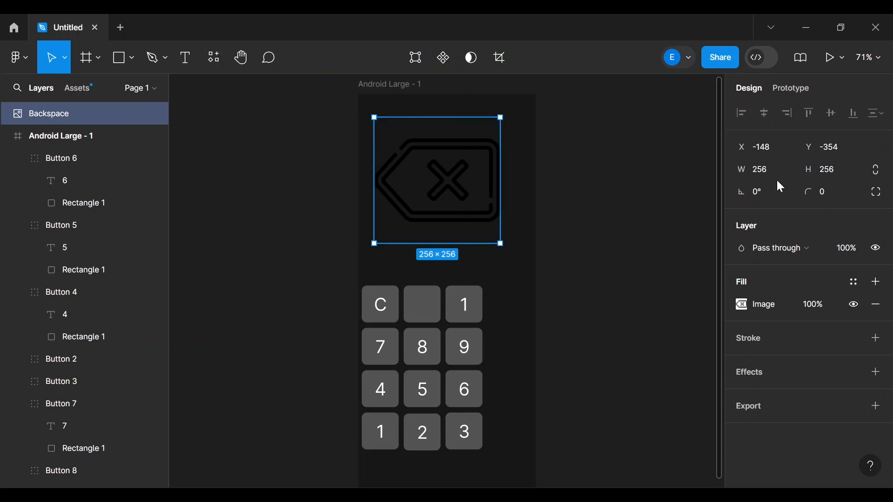
# - Resize the backspace icon to 50×50 and move it into the blank key beside C
pyautogui.click(761, 170)
pyautogui.click(835, 175)
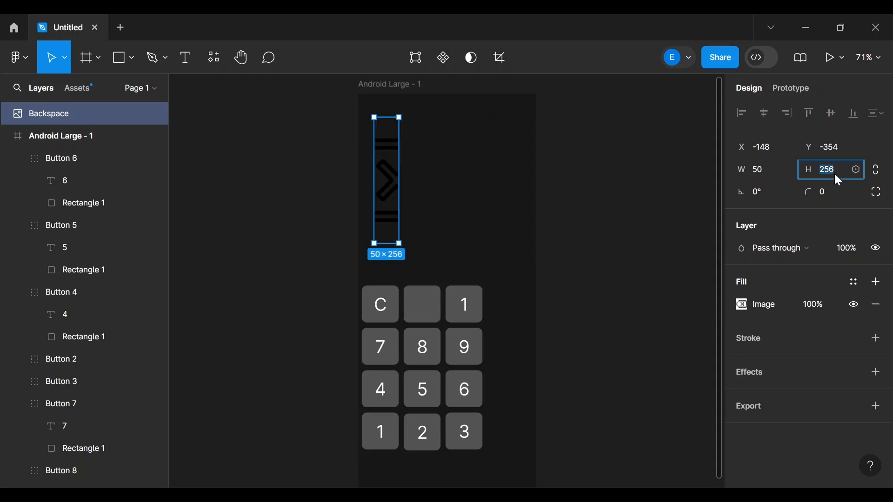
pyautogui.write('50')
pyautogui.press('Return')
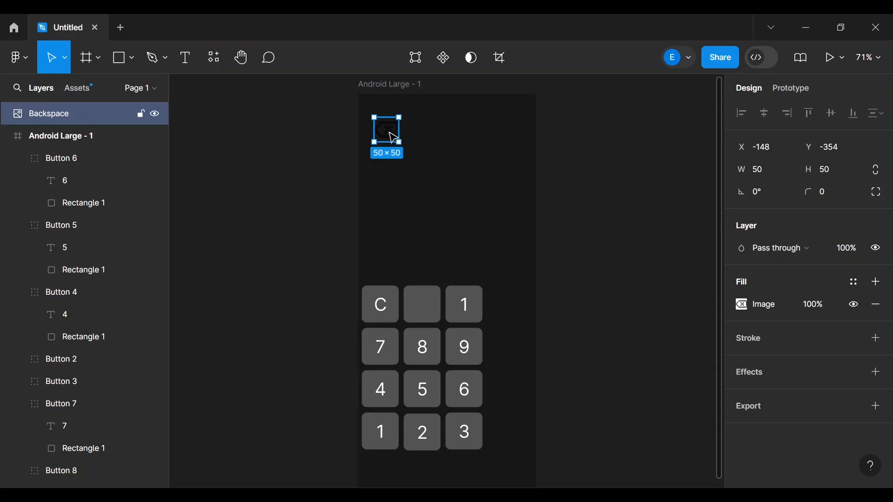
pyautogui.moveTo(394, 135); pyautogui.dragTo(428, 315)
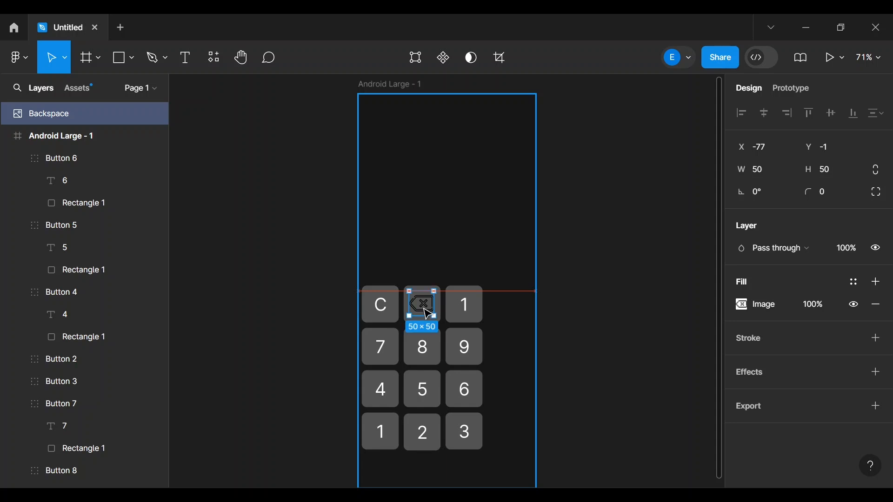
# - Shrink the icon further to 40×40 and check its placement in the key
pyautogui.click(758, 172)
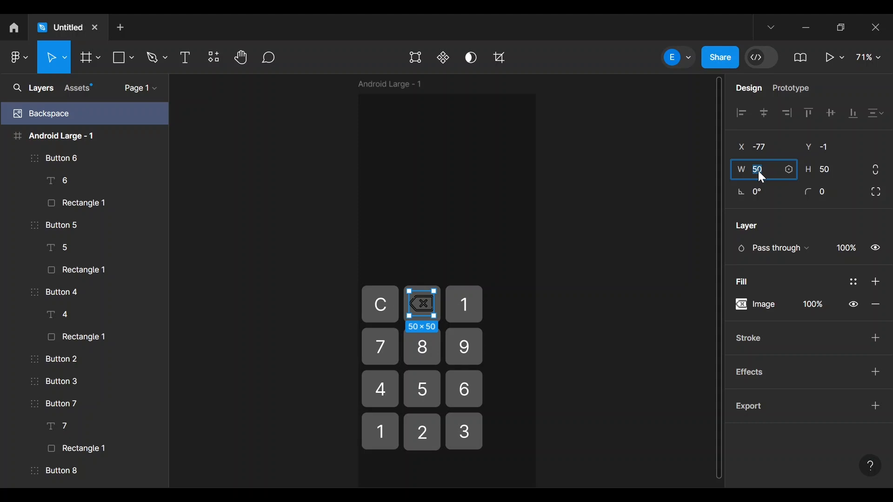
pyautogui.write('40')
pyautogui.click(825, 172)
pyautogui.write('40')
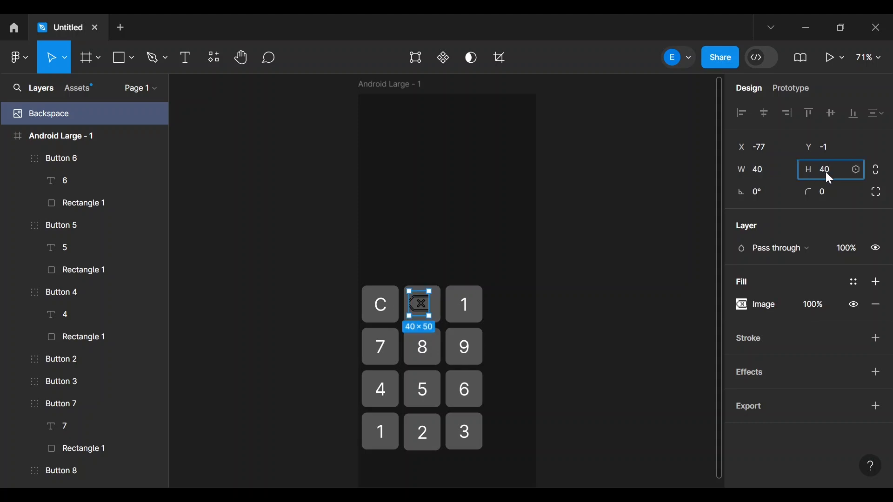
pyautogui.press('Return')
pyautogui.click(663, 191)
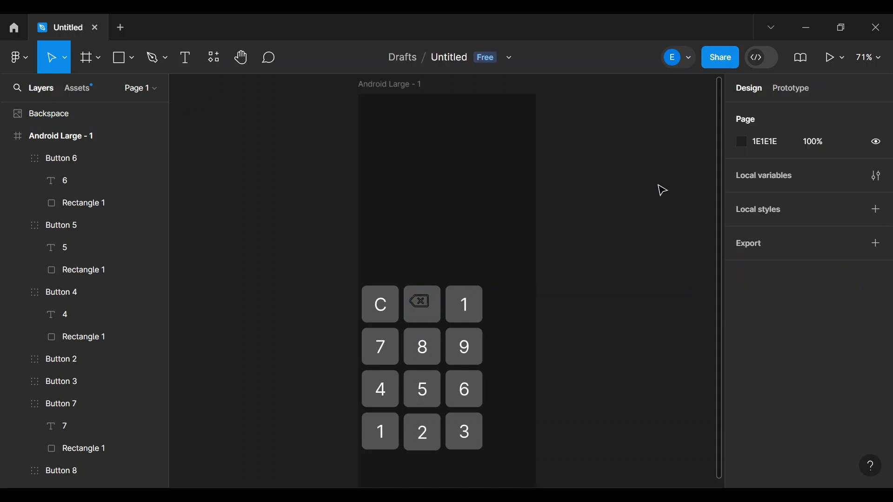
# - Drag the 40×40 backspace icon out of the key onto the canvas right of the frame
pyautogui.moveTo(423, 303); pyautogui.dragTo(425, 306)
pyautogui.click(636, 278)
pyautogui.moveTo(421, 304); pyautogui.dragTo(574, 249)
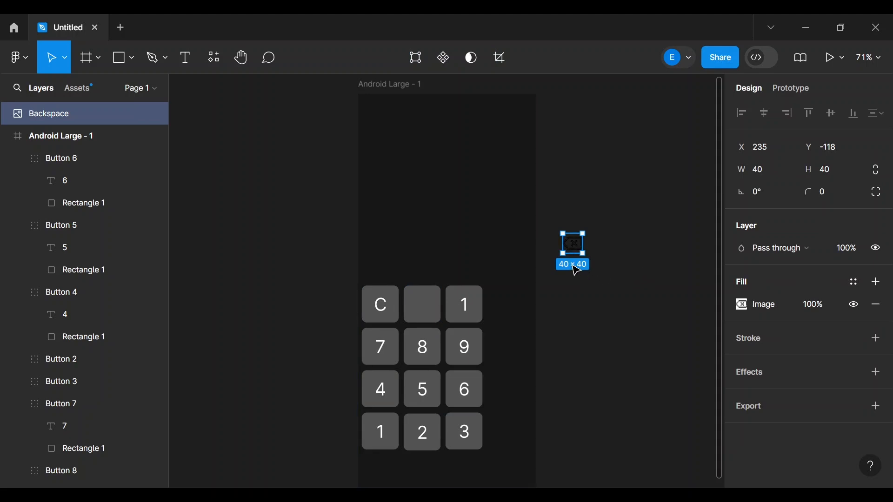
# - Draw a rectangle near the backspace icon and size it to 40×40
pyautogui.click(117, 64)
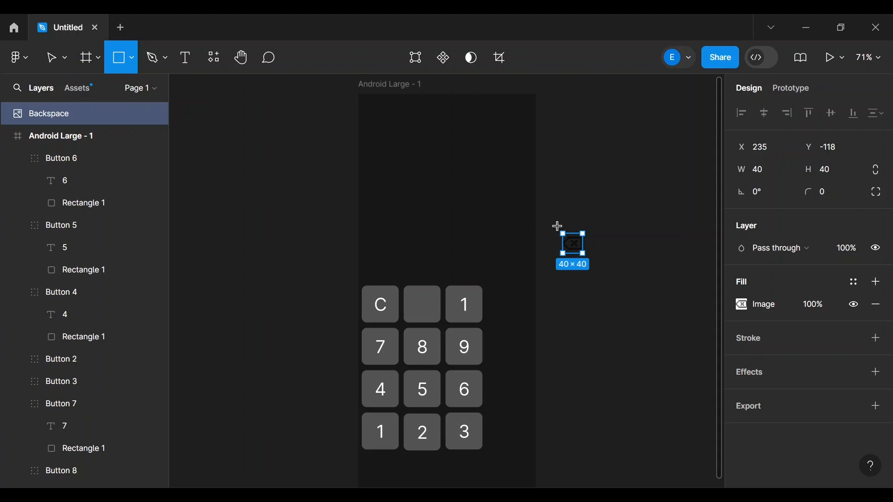
pyautogui.moveTo(554, 193); pyautogui.dragTo(583, 224)
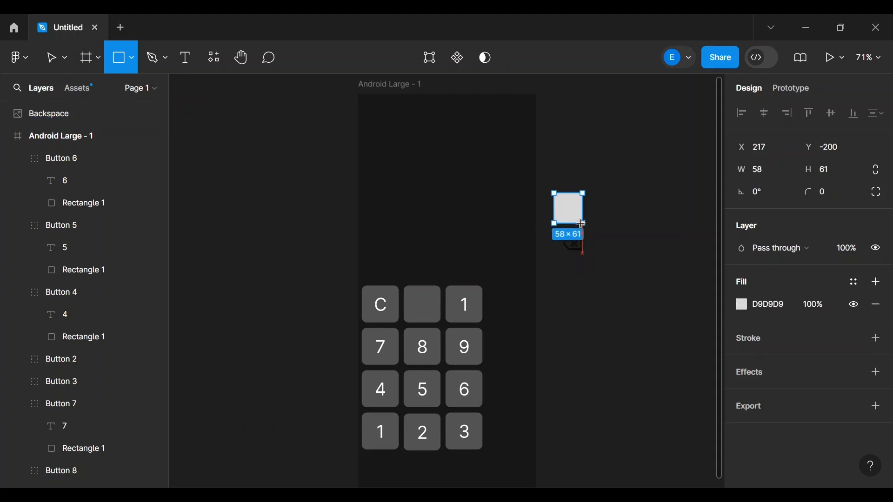
pyautogui.click(771, 174)
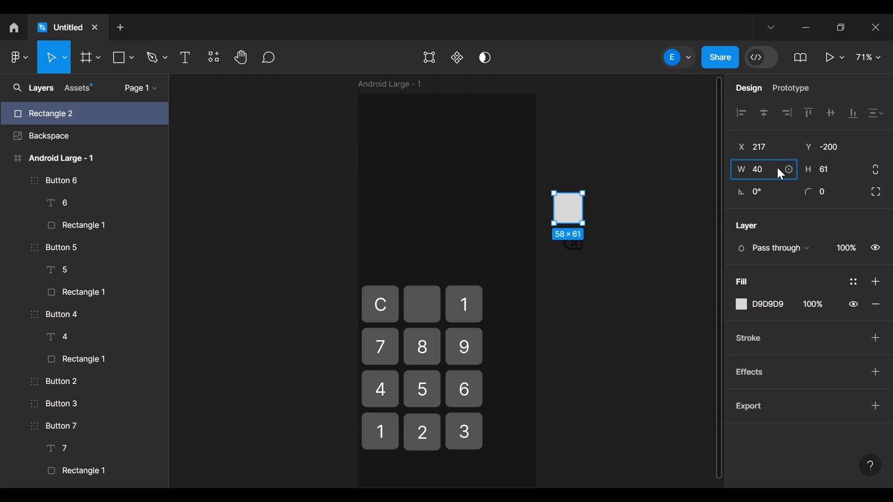
pyautogui.click(820, 171)
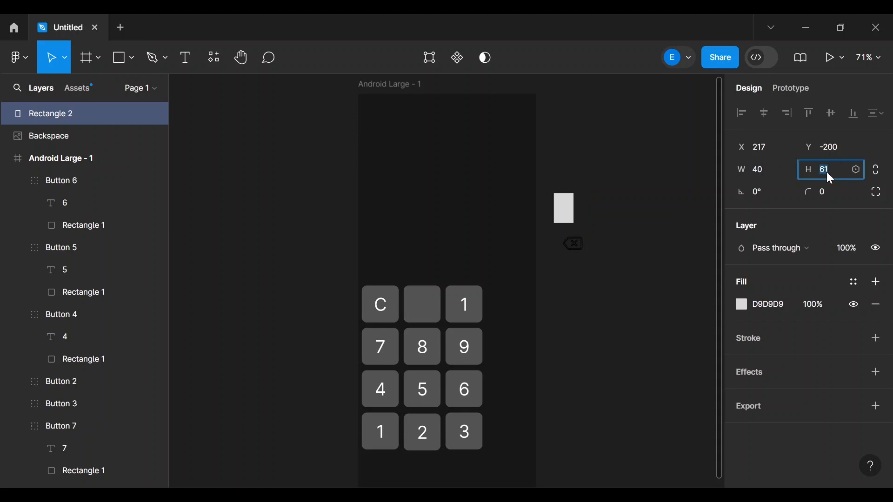
pyautogui.write('40')
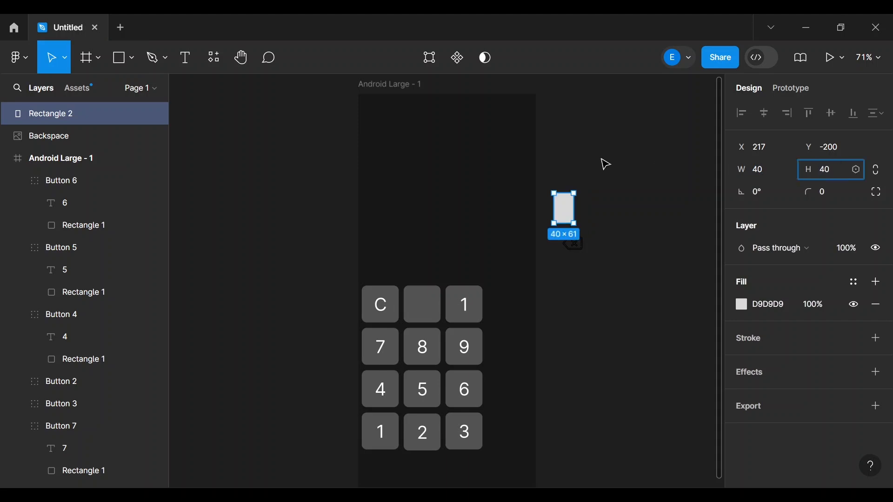
pyautogui.press('Return')
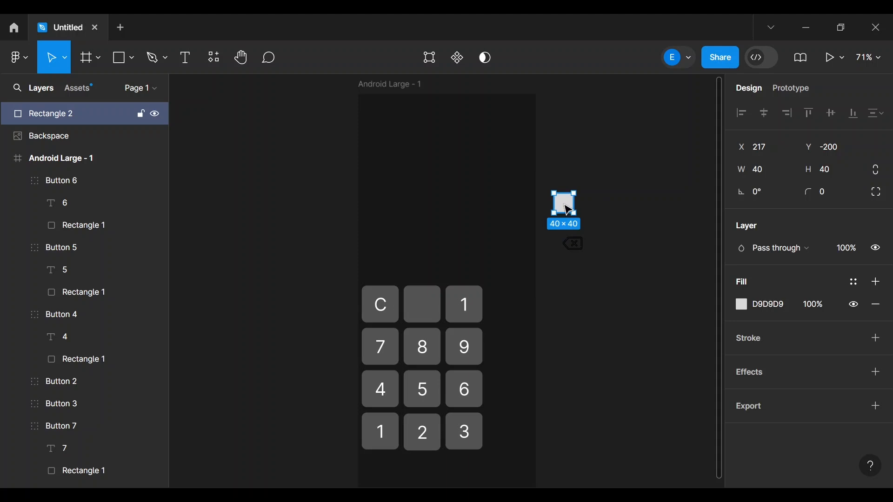
# - Fill the square pure white (FFFFFF) and drag it over the backspace icon
pyautogui.click(776, 304)
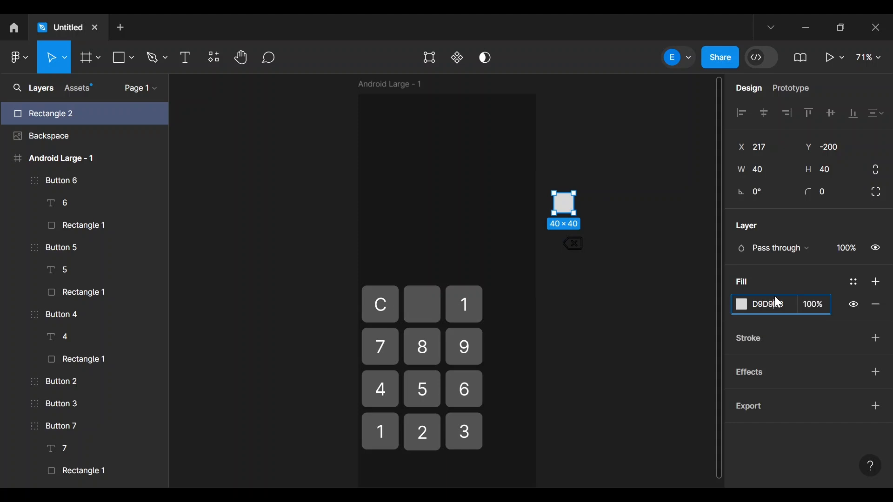
pyautogui.click(742, 305)
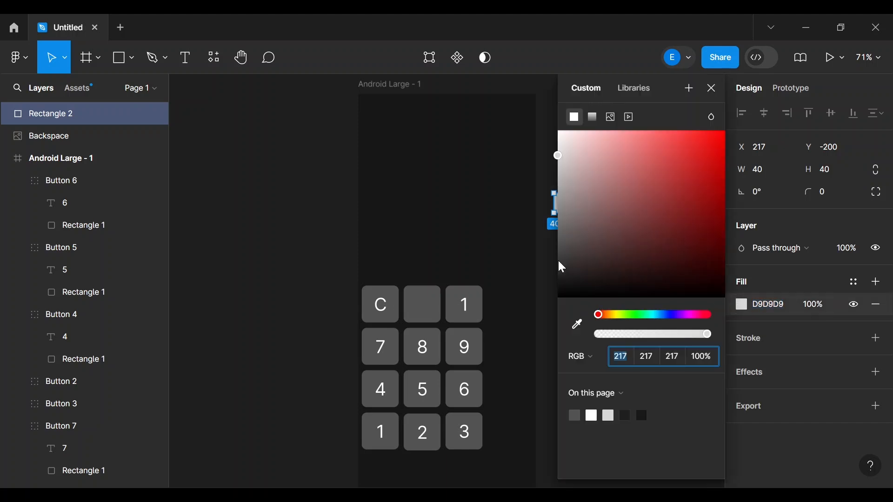
pyautogui.moveTo(556, 155); pyautogui.dragTo(542, 95)
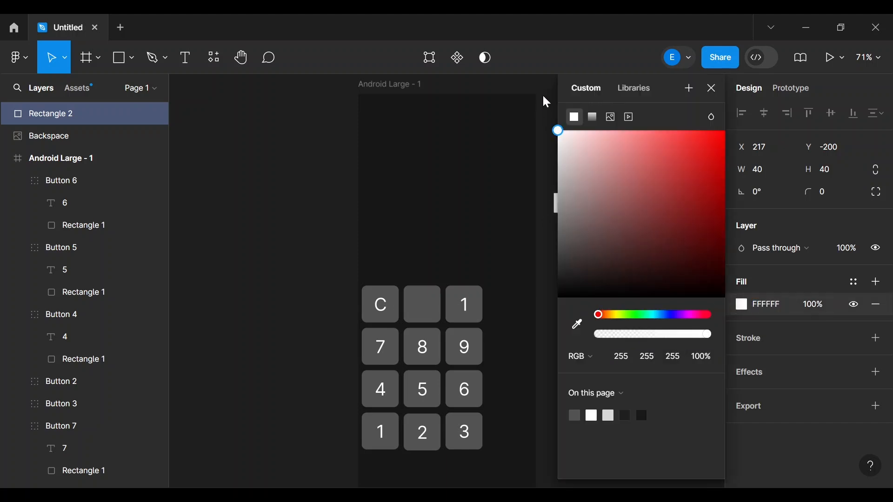
pyautogui.click(543, 142)
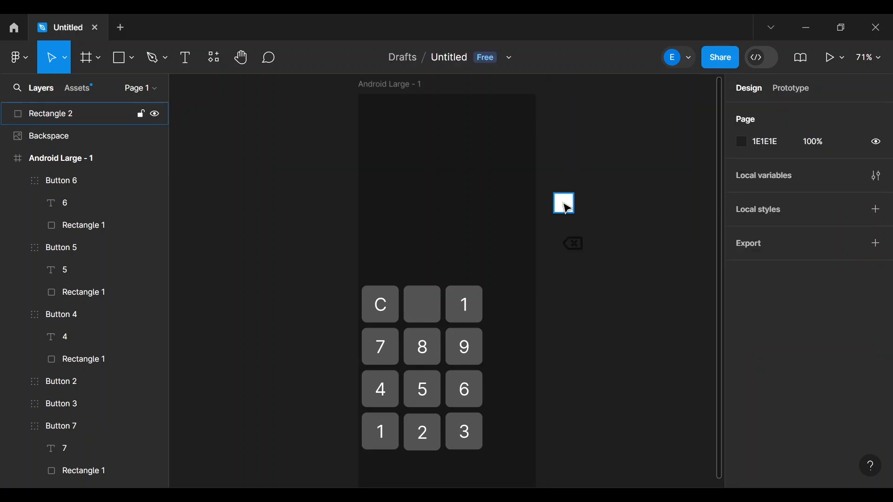
pyautogui.moveTo(566, 205); pyautogui.dragTo(578, 245)
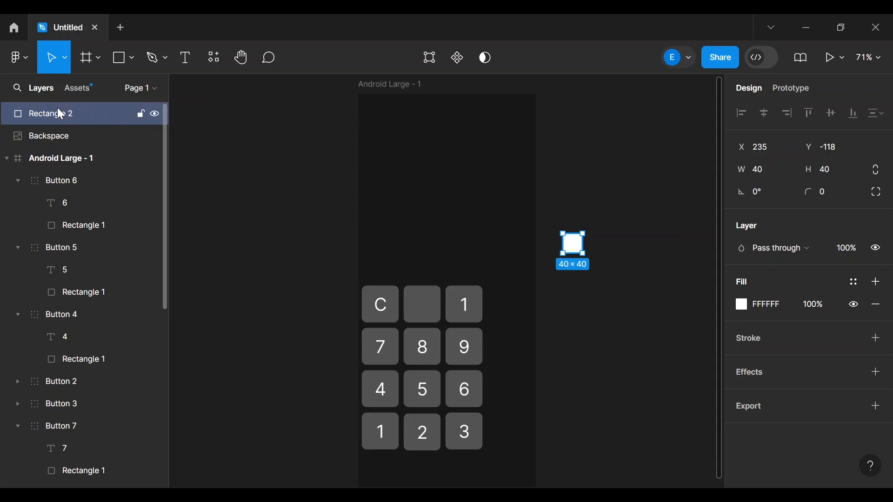
# - Mask the white square with the backspace icon and nudge the result toward the keypad
pyautogui.keyDown('shift'); pyautogui.click(57, 135); pyautogui.keyUp('shift')
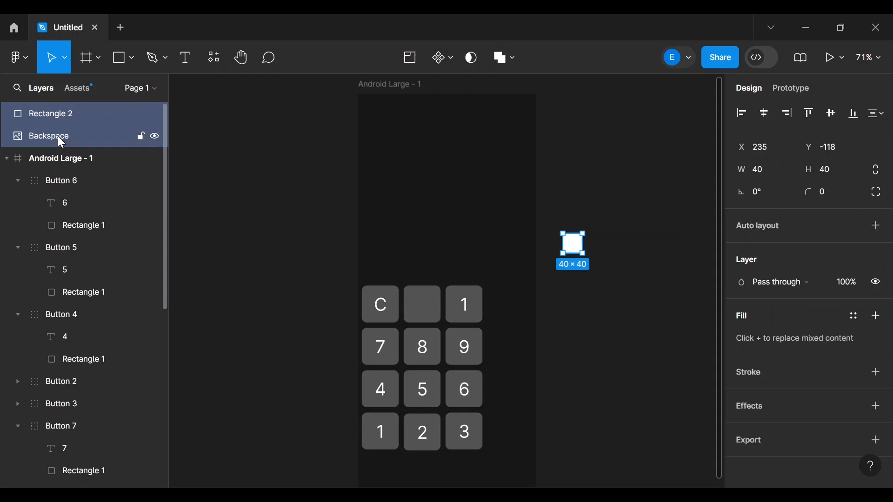
pyautogui.rightClick(60, 143)
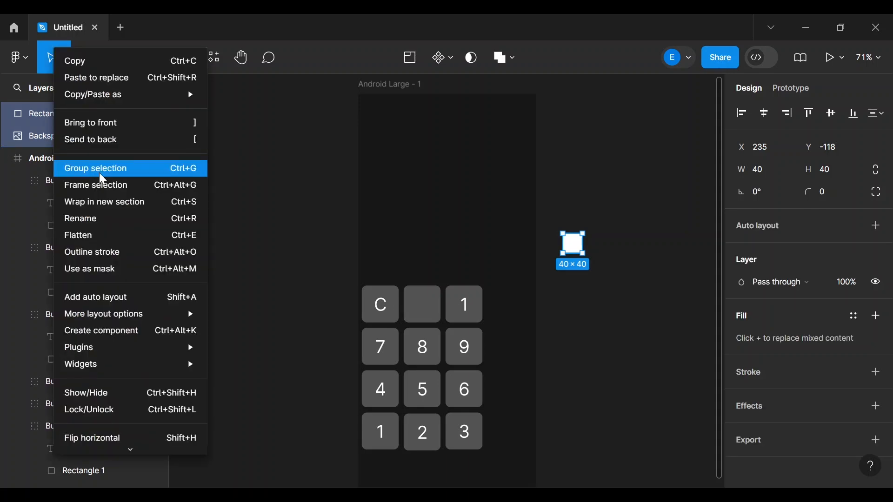
pyautogui.click(89, 273)
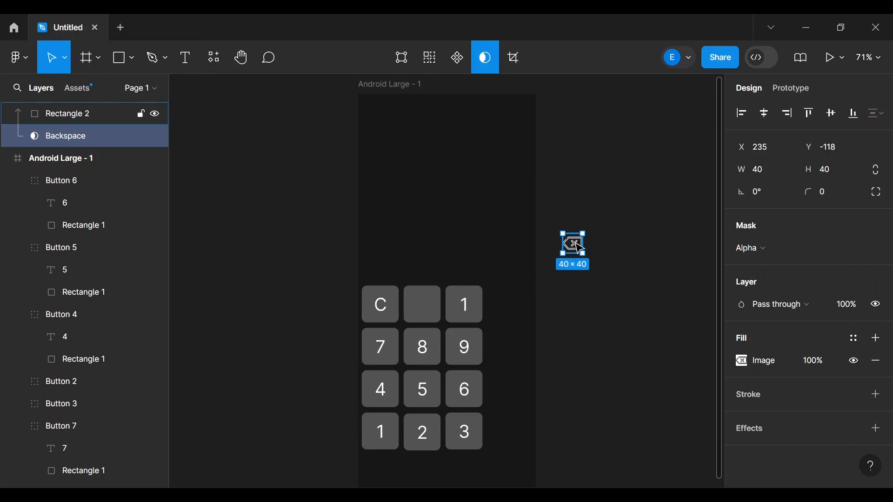
pyautogui.moveTo(574, 243)
pyautogui.mouseDown()
pyautogui.moveTo(416, 317)
pyautogui.moveTo(507, 290)
pyautogui.moveTo(573, 255)
pyautogui.mouseUp()
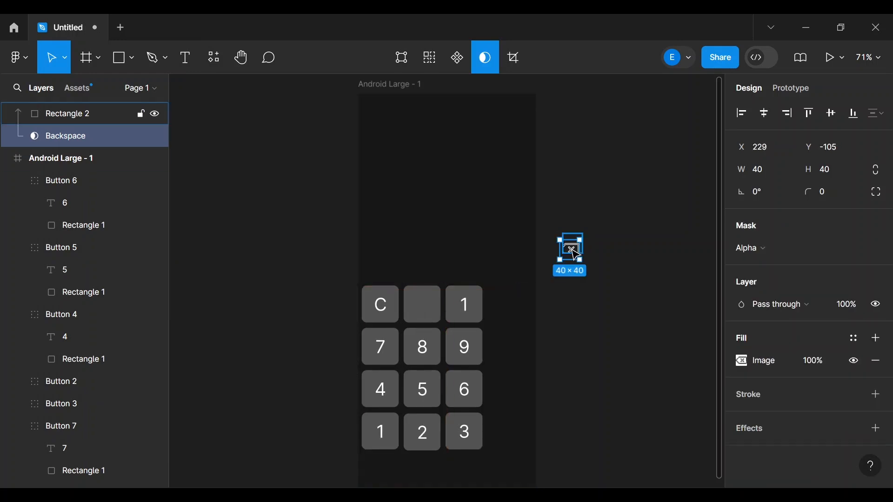
pyautogui.click(622, 258)
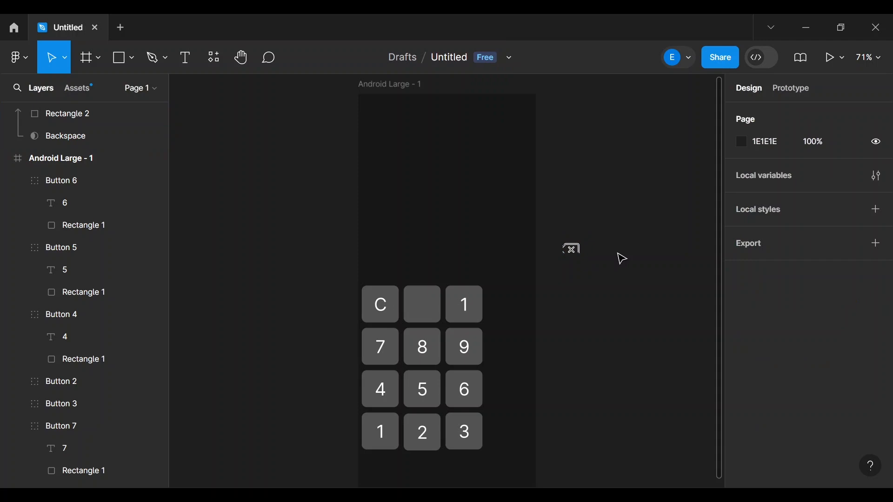
# - Undo back to the backspace mask group beside the frame, collapse it in Layers, and select the empty key beside C
pyautogui.hotkey('ctrl', 'z')
pyautogui.hotkey('ctrl', 'z')
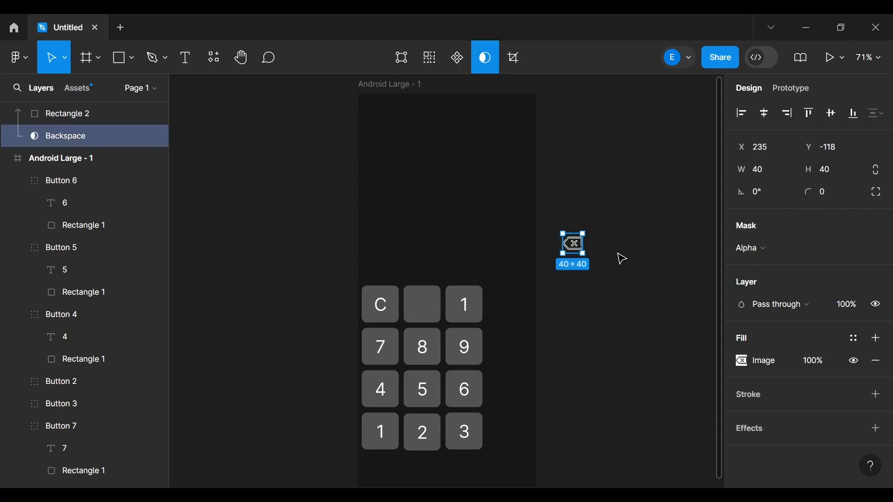
pyautogui.click(622, 259)
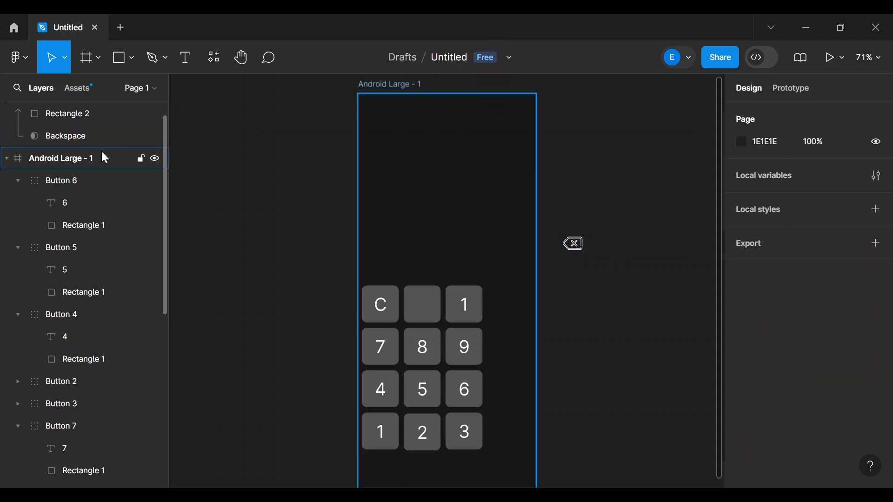
pyautogui.hotkey('ctrl', 'z')
pyautogui.click(7, 113)
pyautogui.click(7, 113)
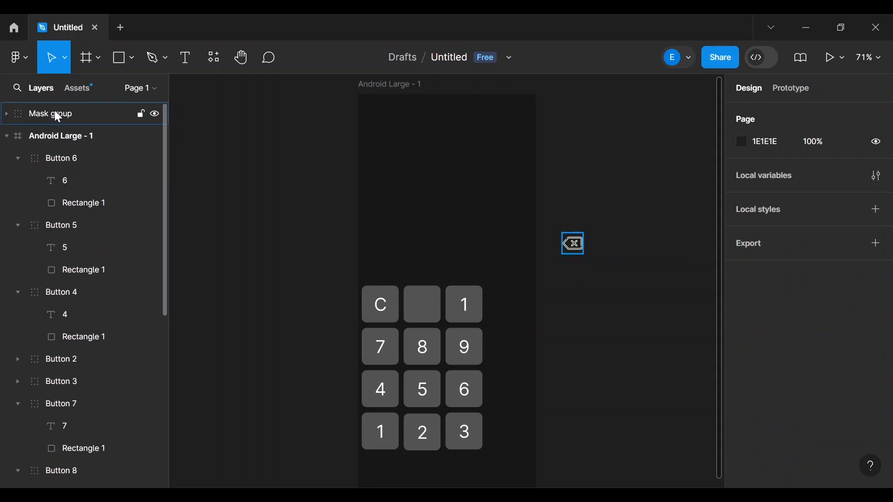
pyautogui.click(438, 314)
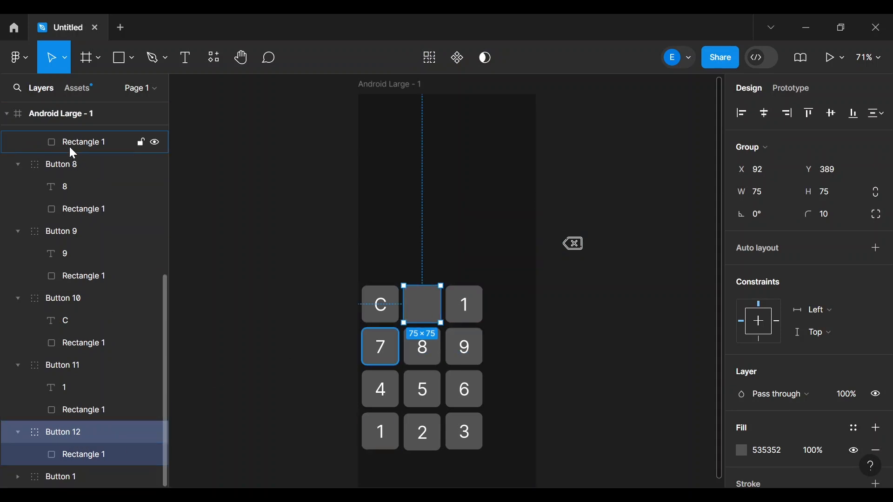
# - Move the backspace mask group into Android Large - 1 and centre it on the blank key beside C
pyautogui.scroll(5, 69, 146)
pyautogui.scroll(3, 69, 146)
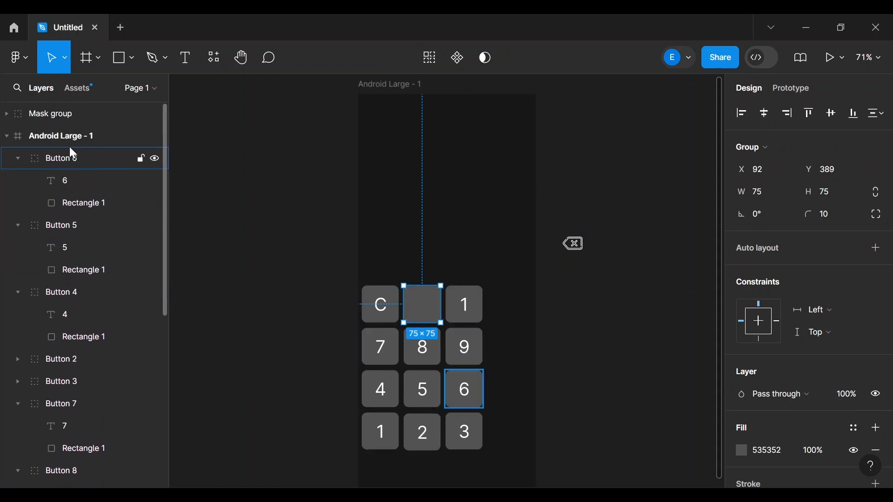
pyautogui.moveTo(45, 114); pyautogui.dragTo(70, 464)
pyautogui.moveTo(68, 438); pyautogui.dragTo(68, 457)
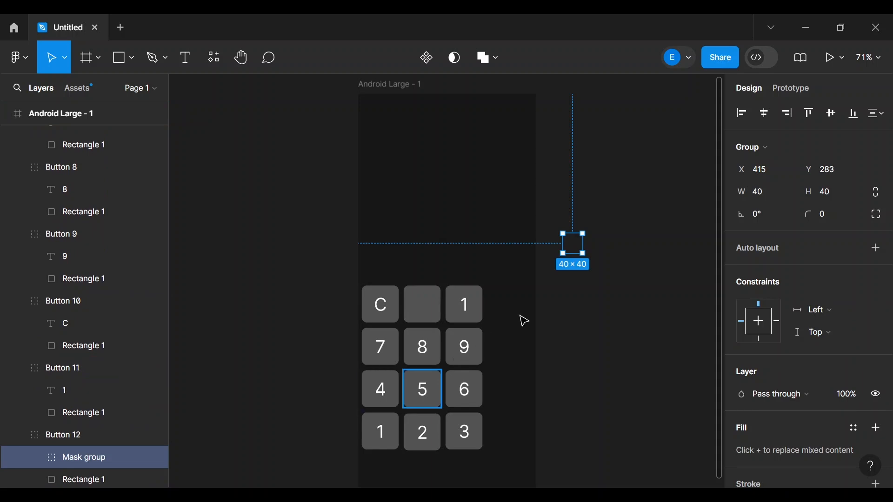
pyautogui.moveTo(581, 254); pyautogui.dragTo(430, 316)
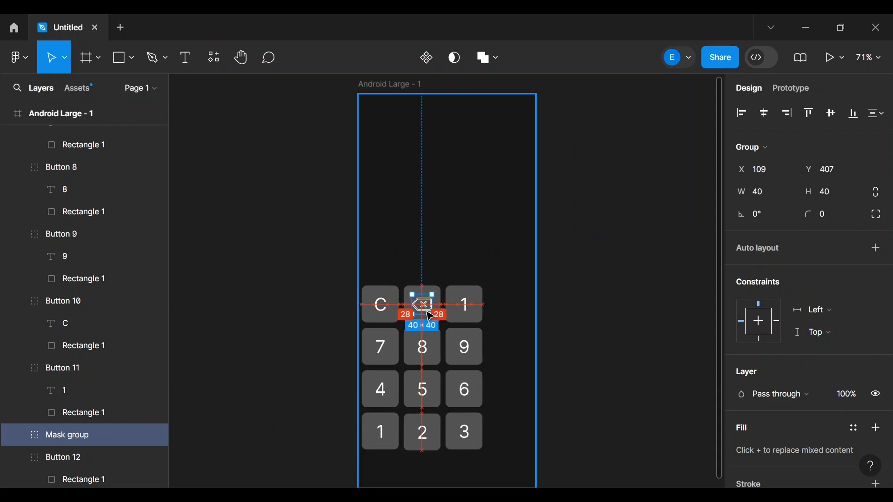
pyautogui.click(674, 267)
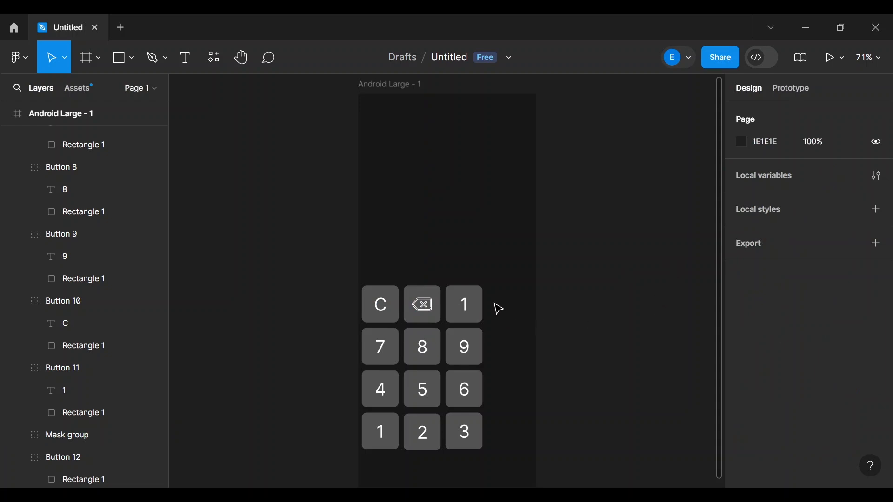
# - Launch the Flaticon plugin, search 'divide', and preview the first divide icon
pyautogui.click(214, 59)
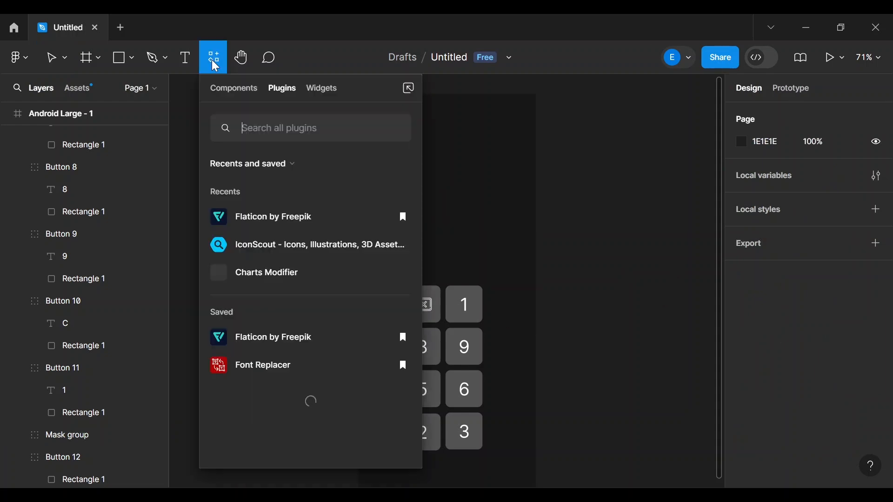
pyautogui.click(241, 219)
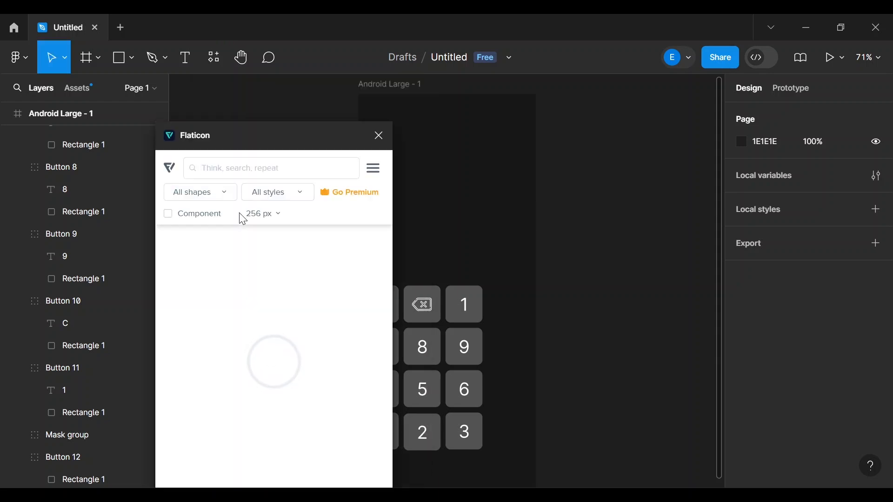
pyautogui.write('di')
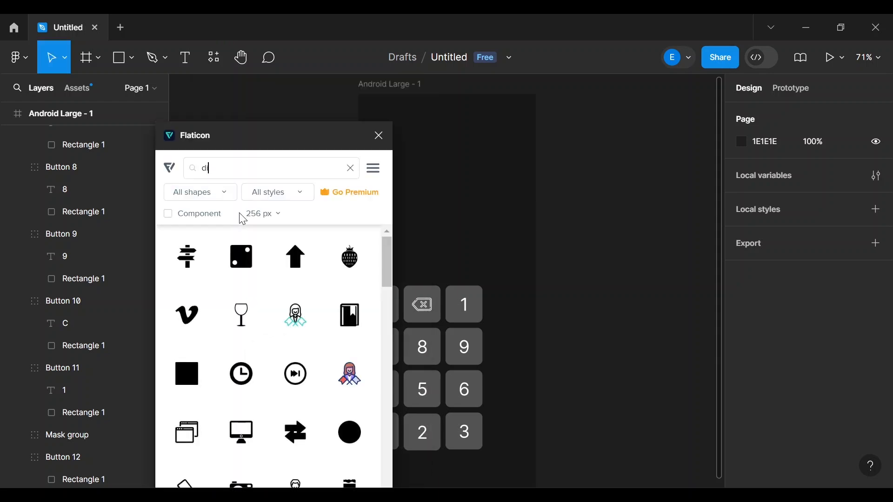
pyautogui.write('vide')
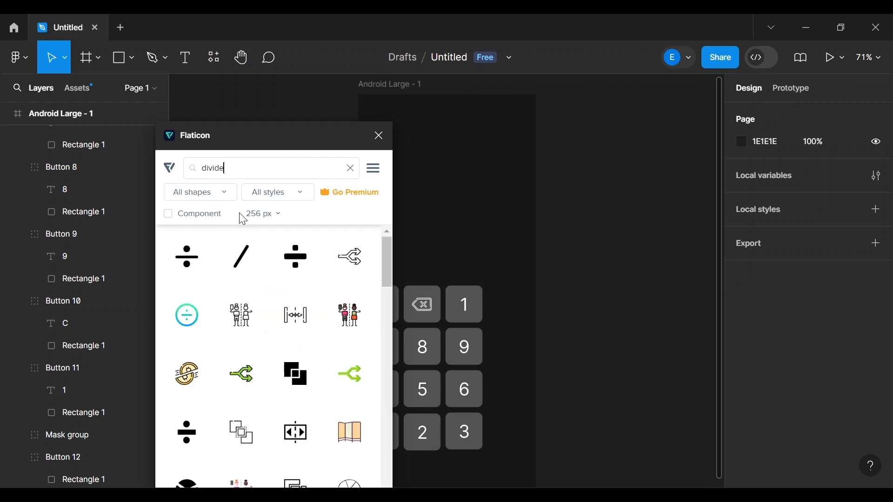
pyautogui.scroll(-5, 285, 331)
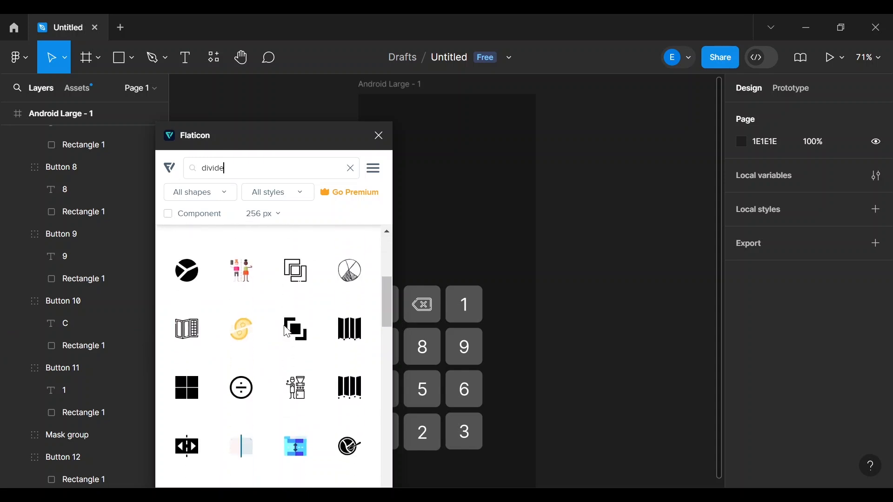
pyautogui.scroll(-8, 287, 331)
pyautogui.scroll(10, 287, 331)
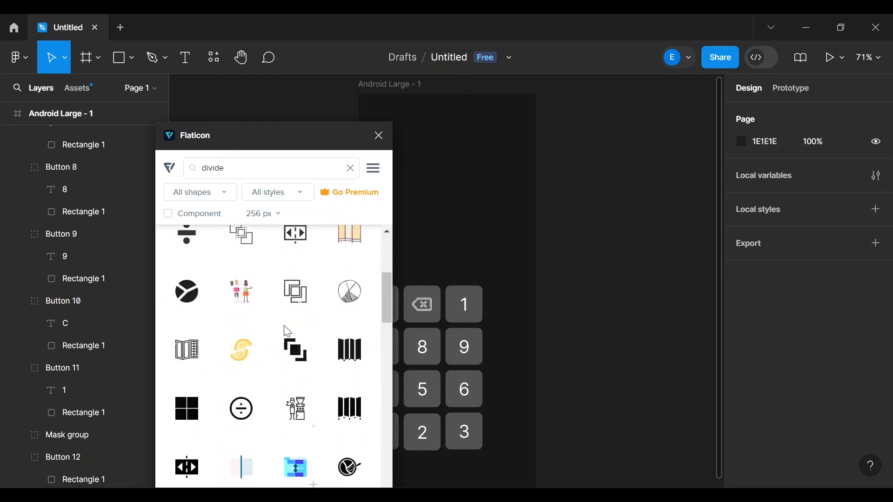
pyautogui.scroll(4, 287, 331)
pyautogui.click(191, 264)
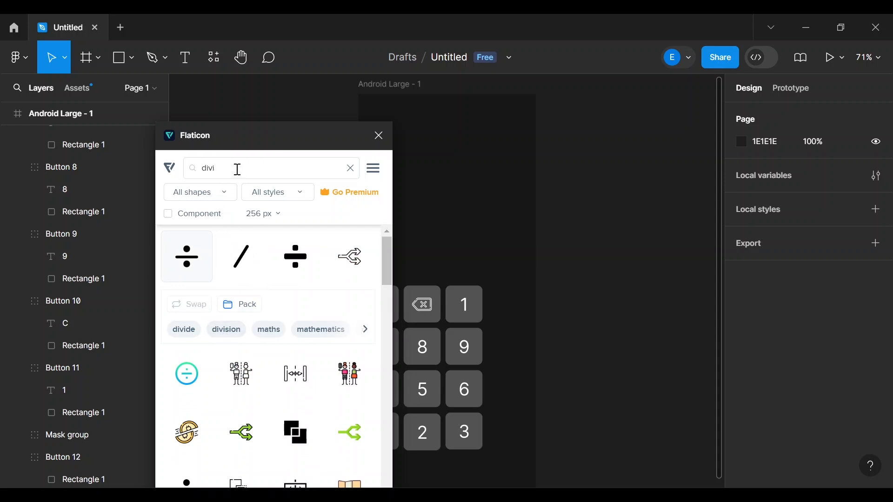
# - Refine the search to 'division math', browse the results, and insert the plain black divide icon
pyautogui.write('ision math')
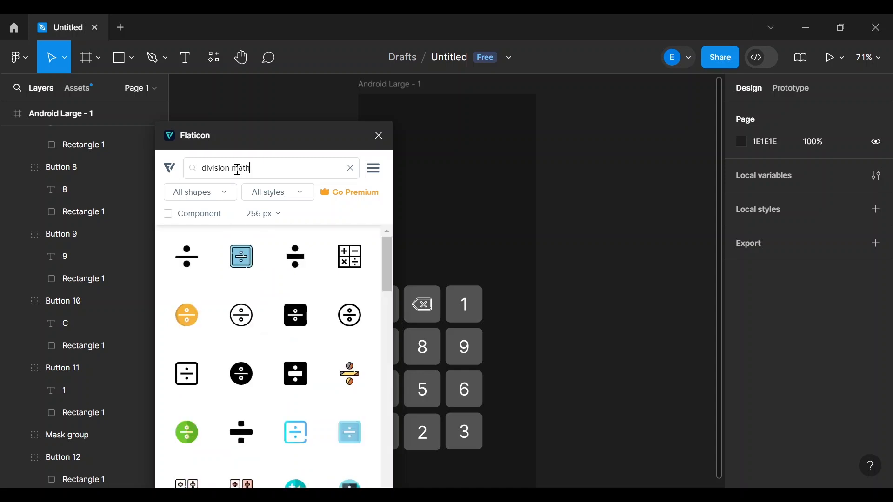
pyautogui.scroll(-3, 249, 382)
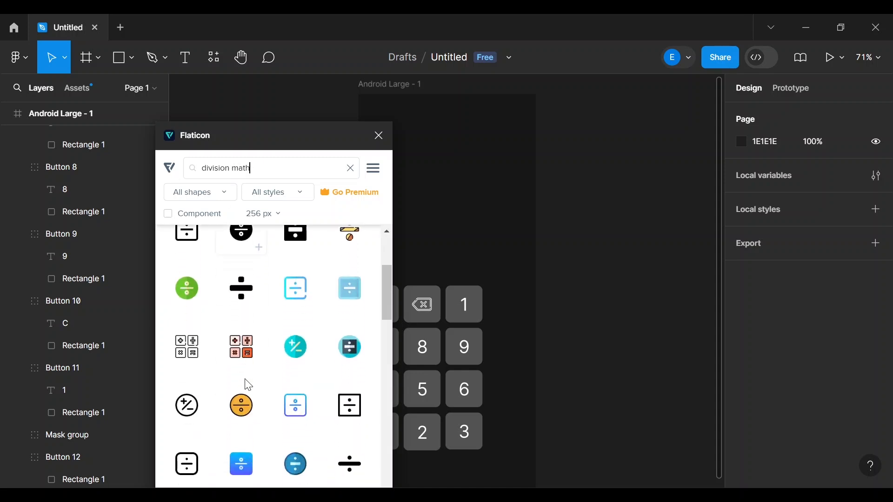
pyautogui.scroll(-4, 248, 385)
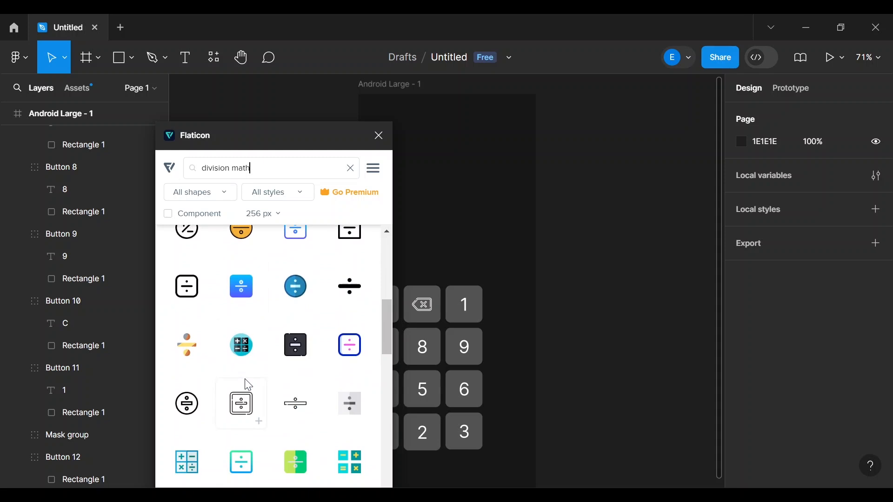
pyautogui.scroll(-4, 291, 400)
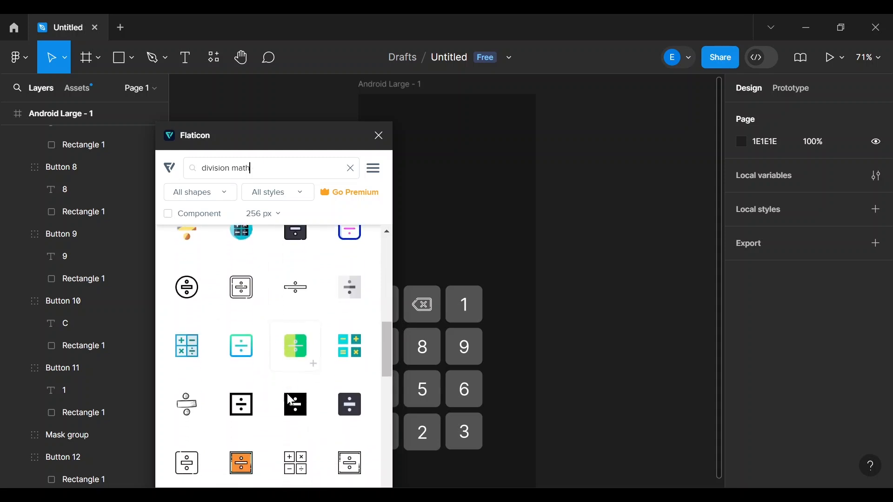
pyautogui.scroll(-4, 291, 400)
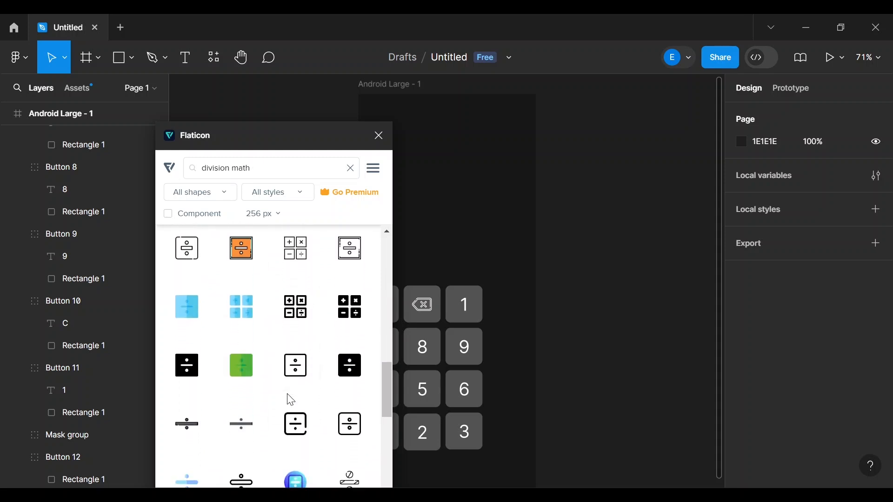
pyautogui.scroll(-4, 291, 400)
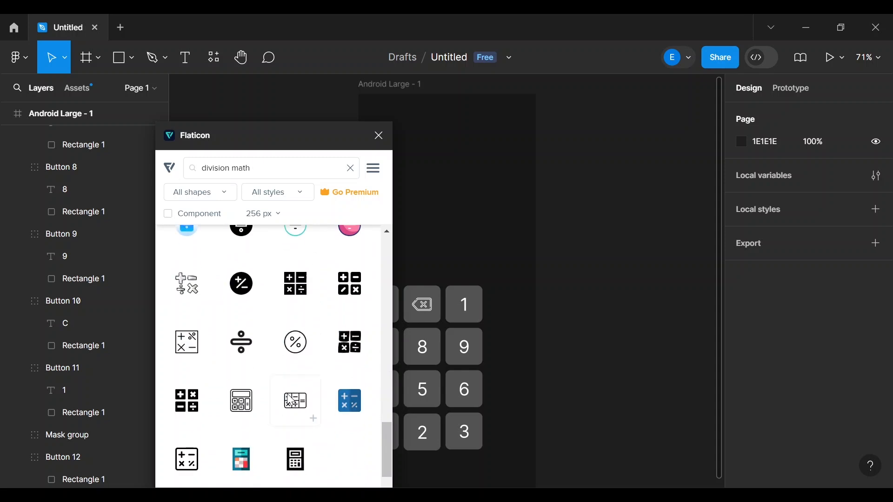
pyautogui.scroll(-1, 291, 400)
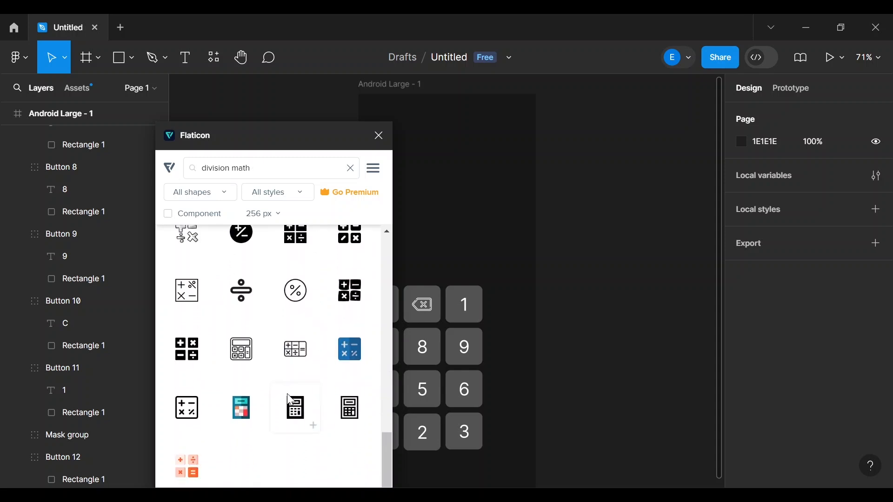
pyautogui.scroll(3, 290, 400)
pyautogui.scroll(-3, 290, 400)
pyautogui.scroll(8, 291, 400)
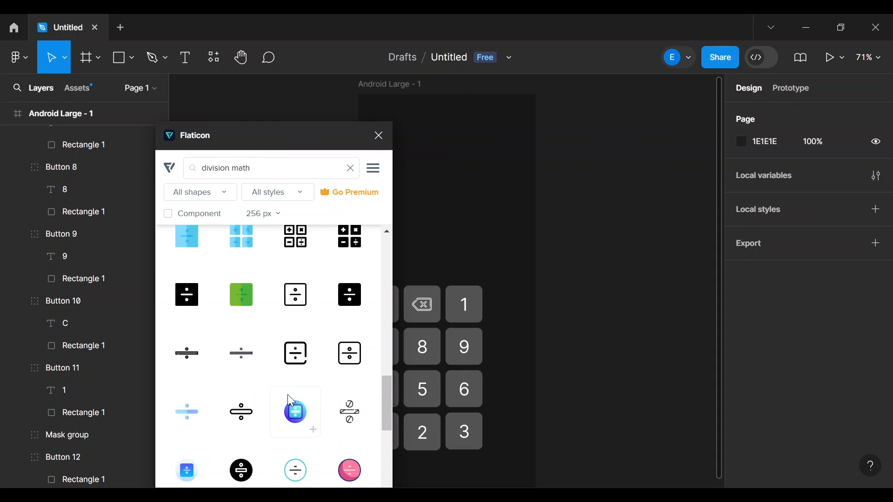
pyautogui.scroll(10, 291, 401)
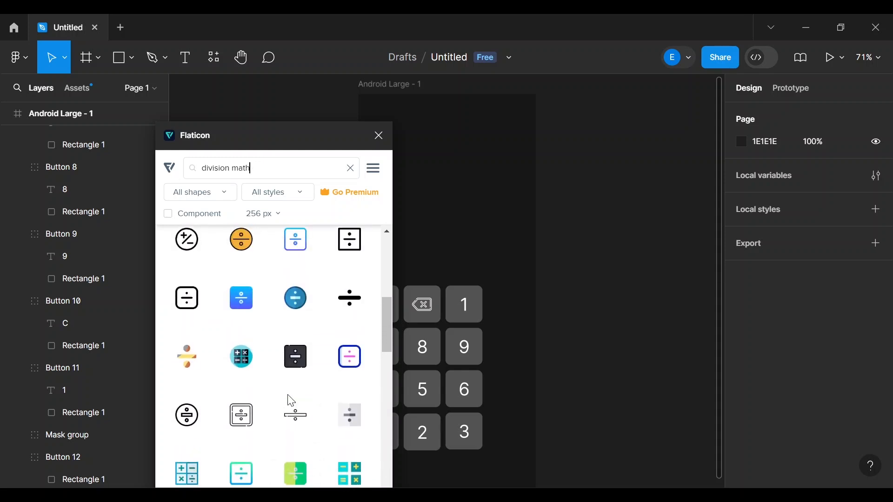
pyautogui.scroll(4, 291, 400)
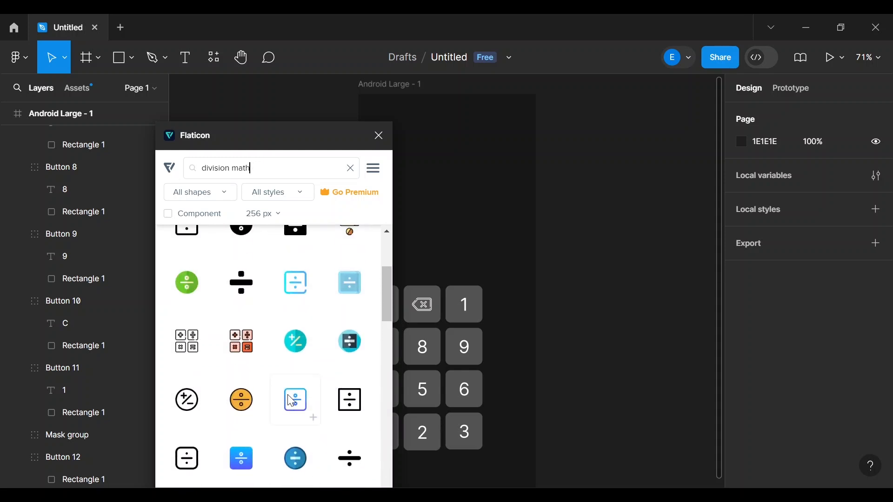
pyautogui.scroll(4, 291, 401)
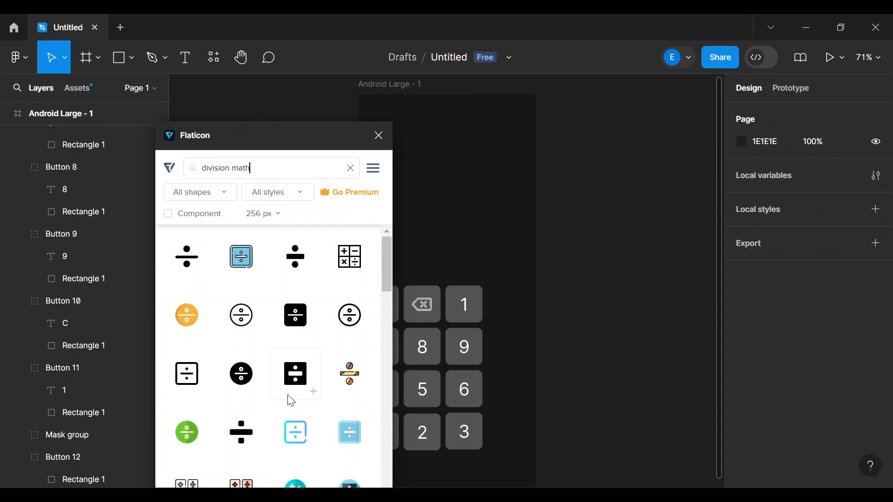
pyautogui.scroll(-1, 291, 401)
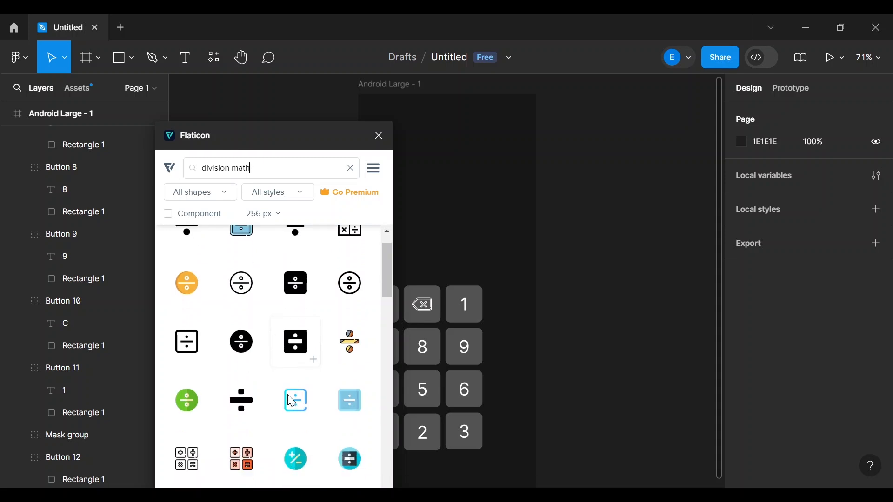
pyautogui.scroll(-3, 291, 401)
pyautogui.scroll(-2, 291, 401)
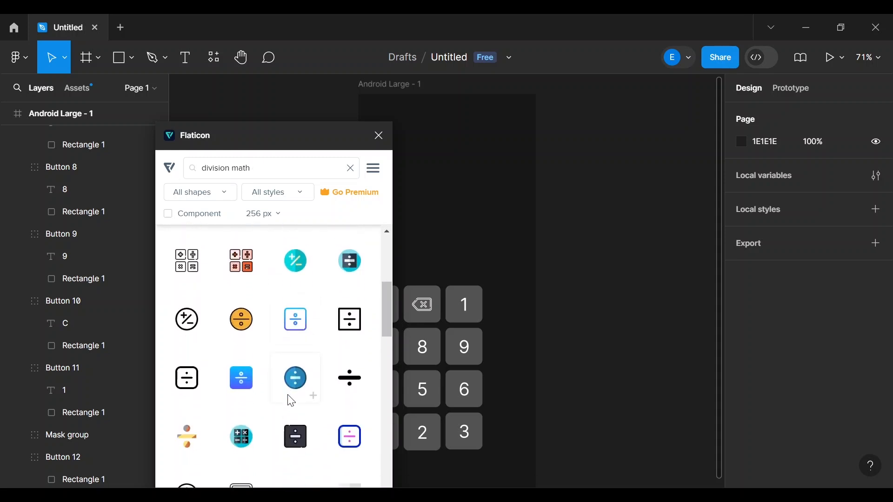
pyautogui.scroll(5, 318, 388)
pyautogui.scroll(-5, 318, 388)
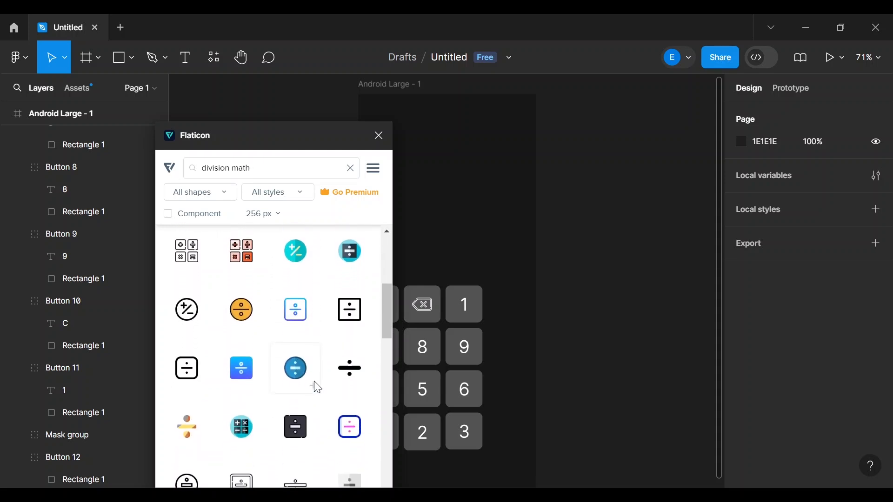
pyautogui.scroll(-2, 318, 388)
pyautogui.scroll(1, 318, 387)
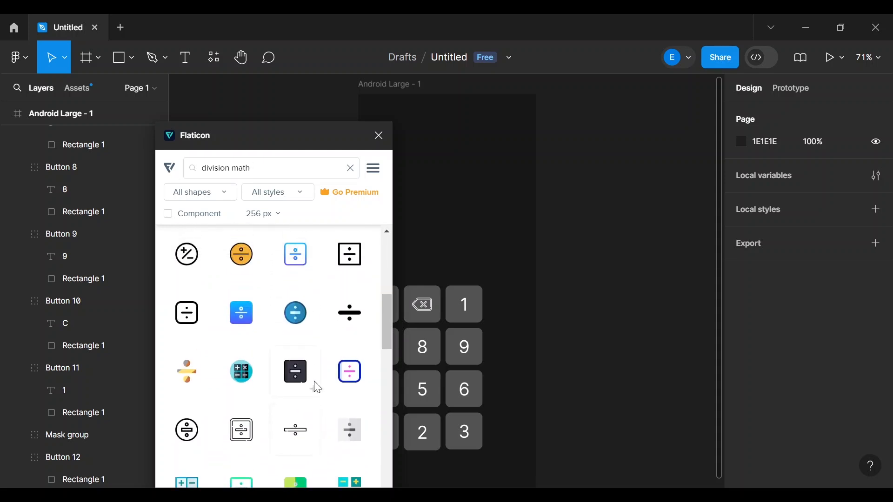
pyautogui.scroll(-1, 297, 370)
pyautogui.scroll(-2, 298, 370)
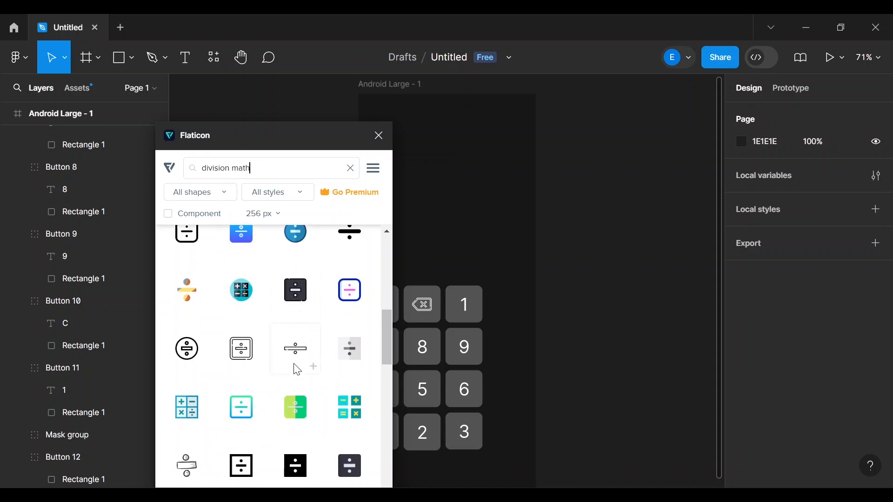
pyautogui.scroll(-1, 297, 371)
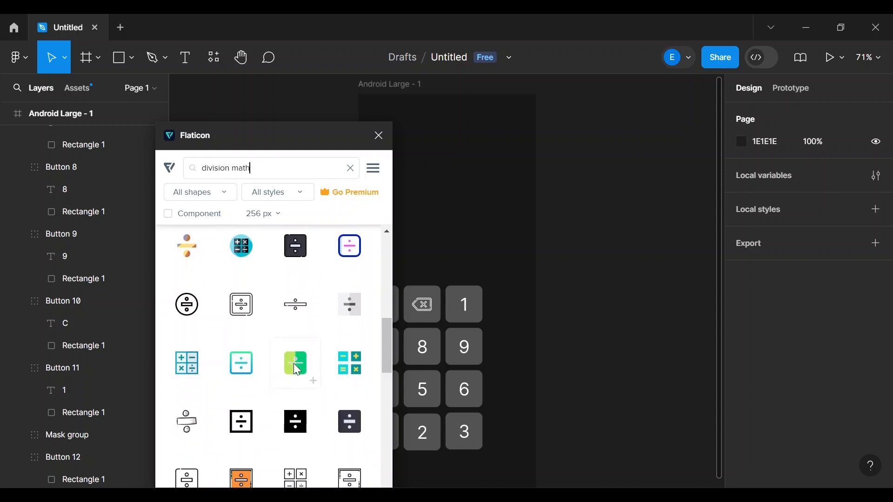
pyautogui.scroll(-4, 298, 370)
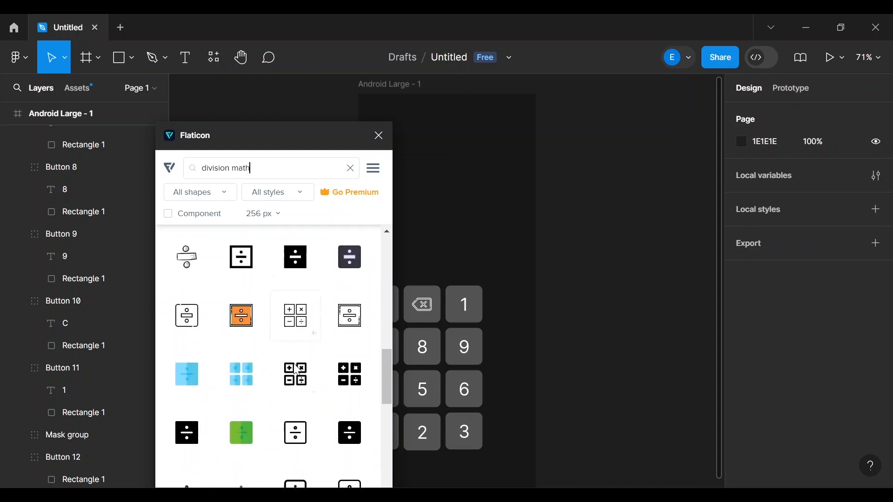
pyautogui.scroll(-2, 298, 370)
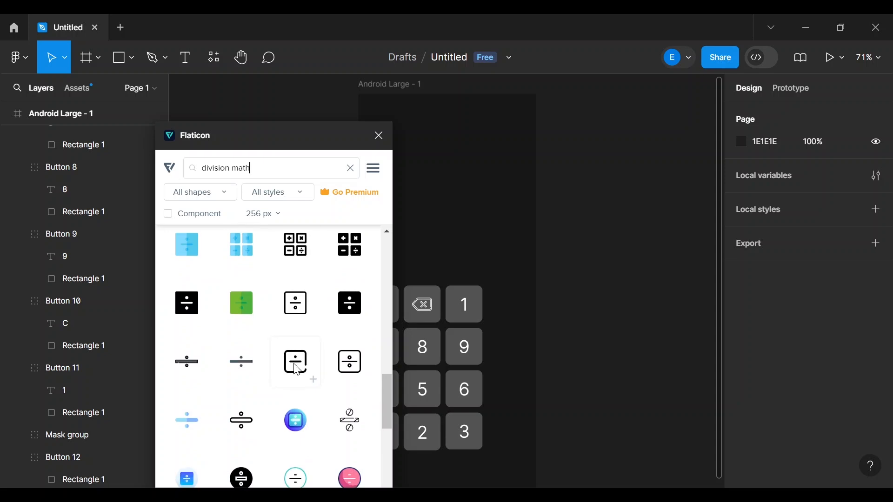
pyautogui.scroll(6, 297, 371)
pyautogui.scroll(4, 298, 371)
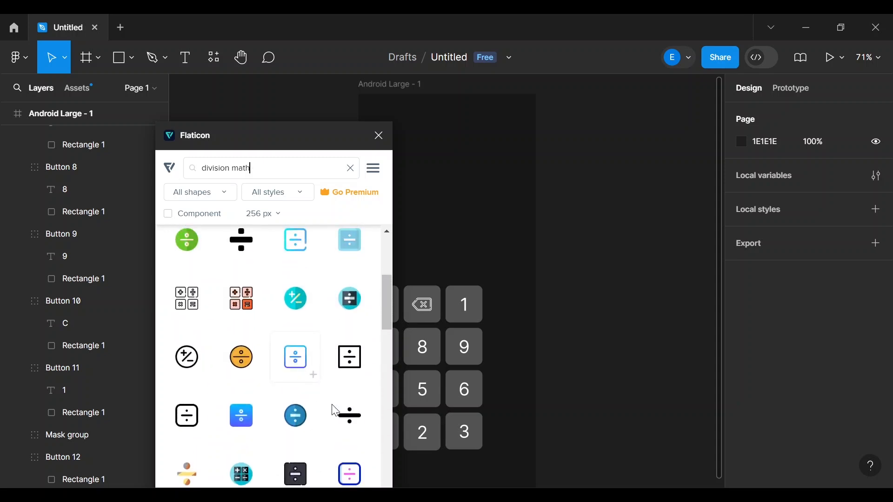
pyautogui.click(368, 438)
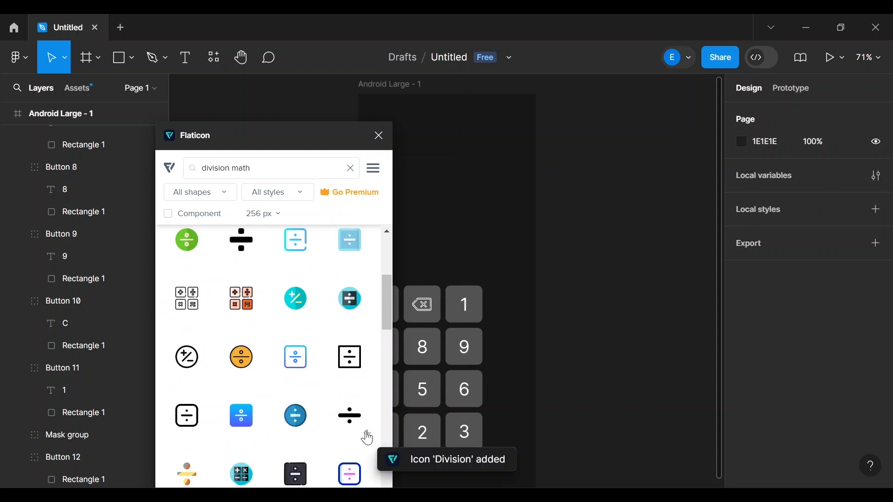
# - Close the Flaticon plugin, move the Division icon to the frame top, and delete the top-right key's '1' label
pyautogui.click(379, 137)
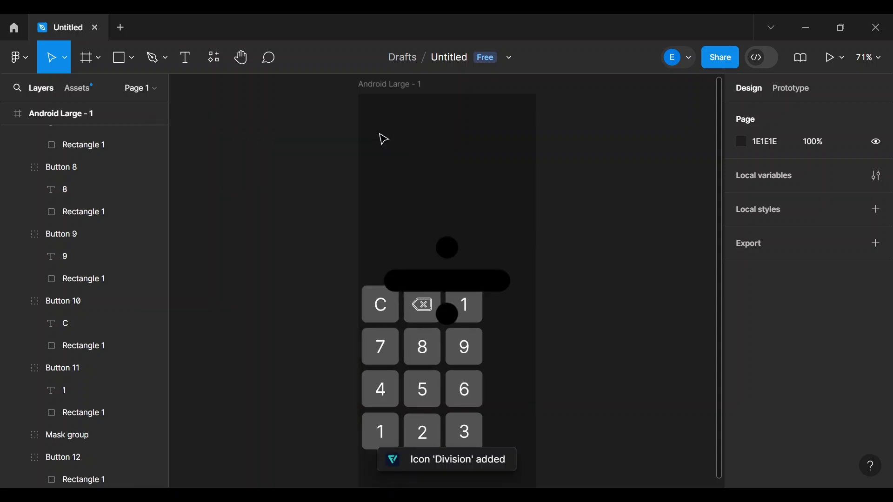
pyautogui.moveTo(466, 286); pyautogui.dragTo(442, 173)
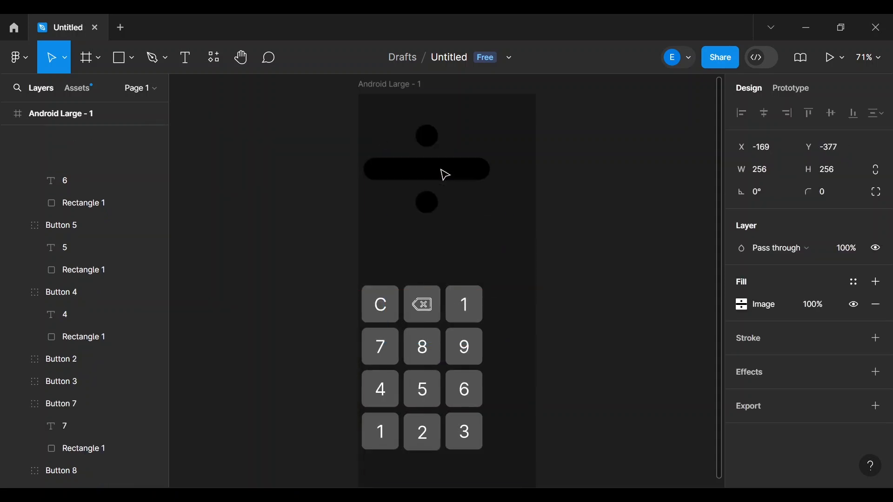
pyautogui.click(468, 312)
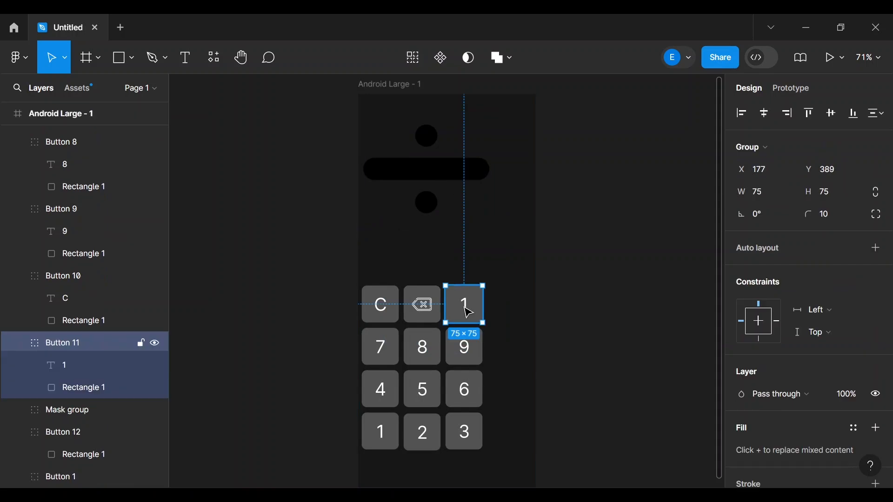
pyautogui.click(74, 374)
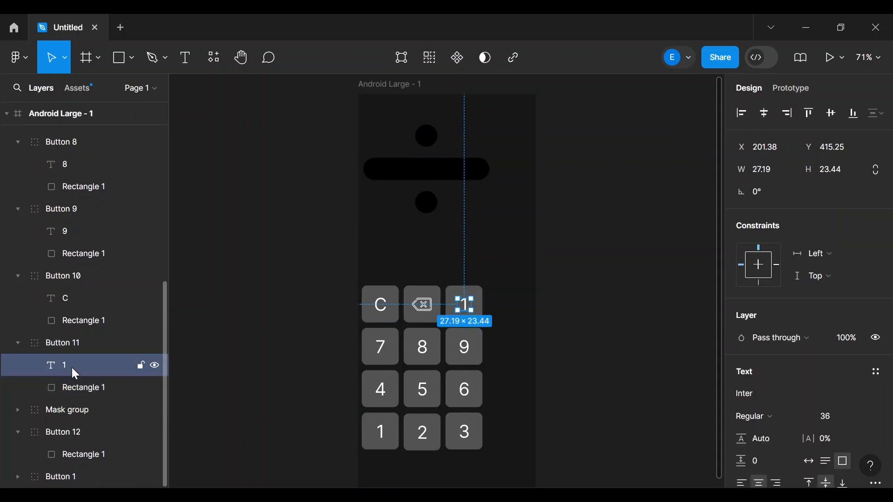
pyautogui.press('Delete')
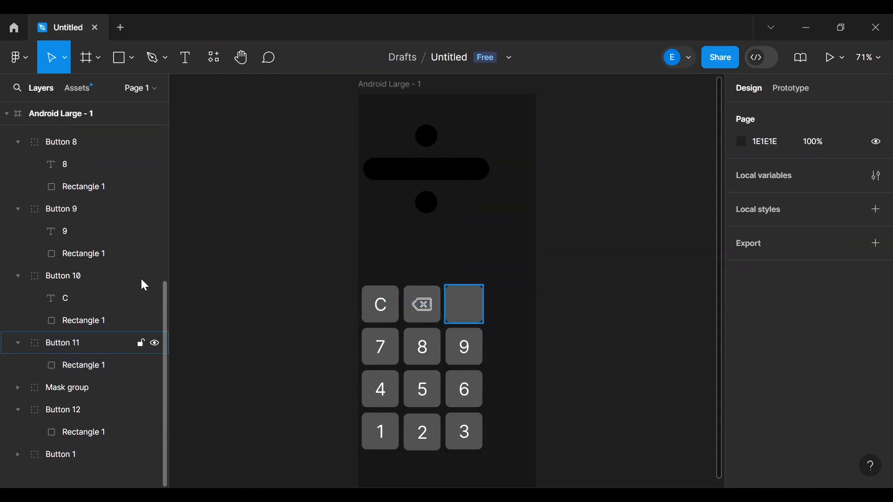
# - Resize the Division icon to 40×40
pyautogui.click(449, 161)
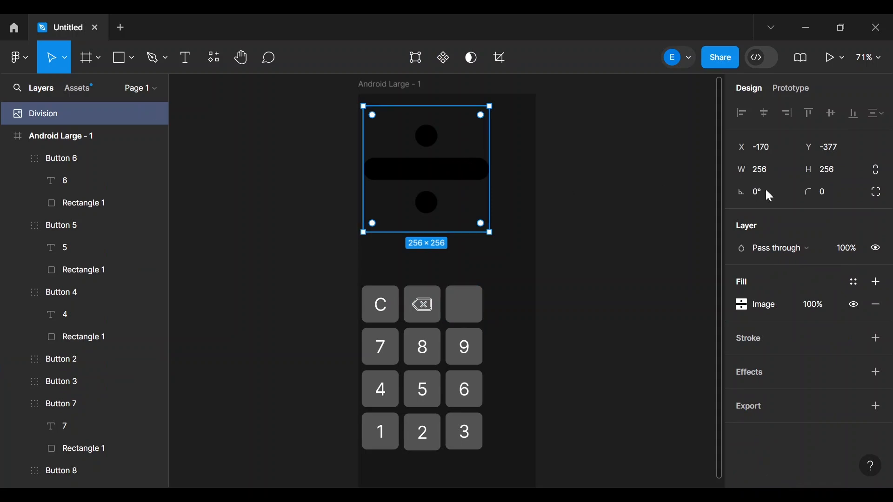
pyautogui.click(766, 190)
pyautogui.click(766, 168)
pyautogui.write('40')
pyautogui.click(833, 170)
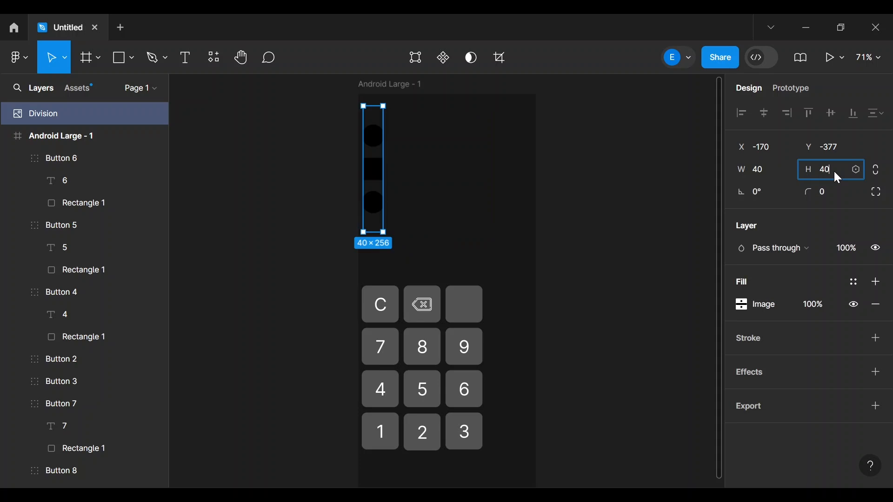
pyautogui.write('40')
pyautogui.press('Return')
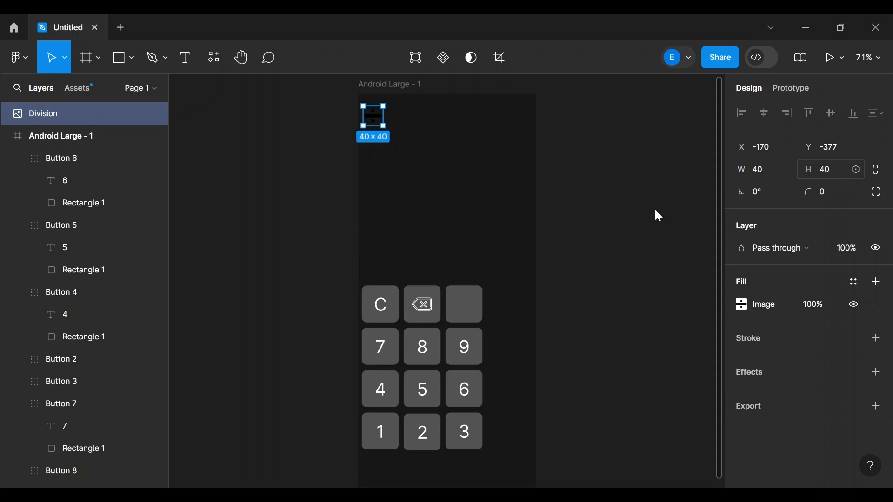
pyautogui.click(454, 191)
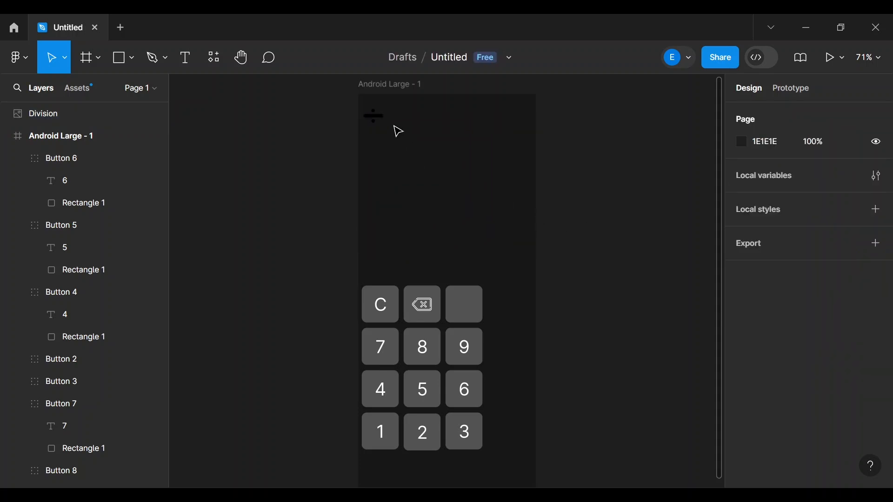
# - Move the Division icon aside and draw a 40×40 rectangle near the frame's top-left
pyautogui.moveTo(384, 125); pyautogui.dragTo(447, 166)
pyautogui.click(117, 58)
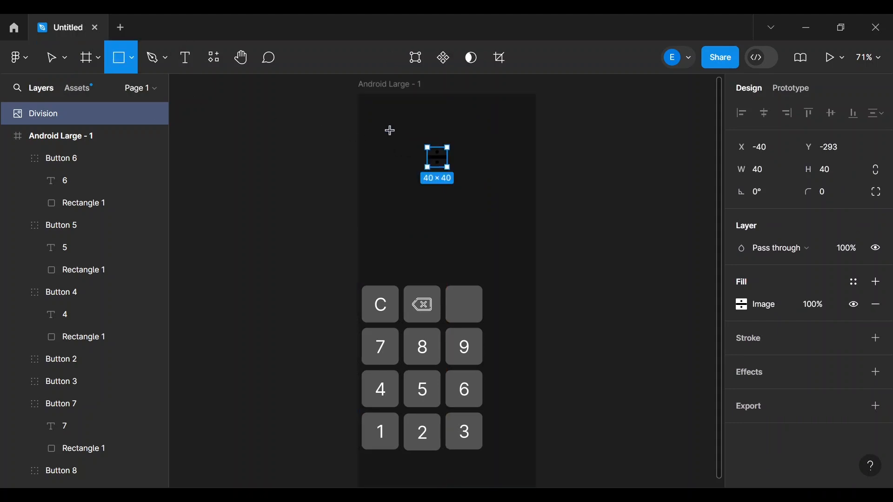
pyautogui.moveTo(391, 131); pyautogui.dragTo(404, 141)
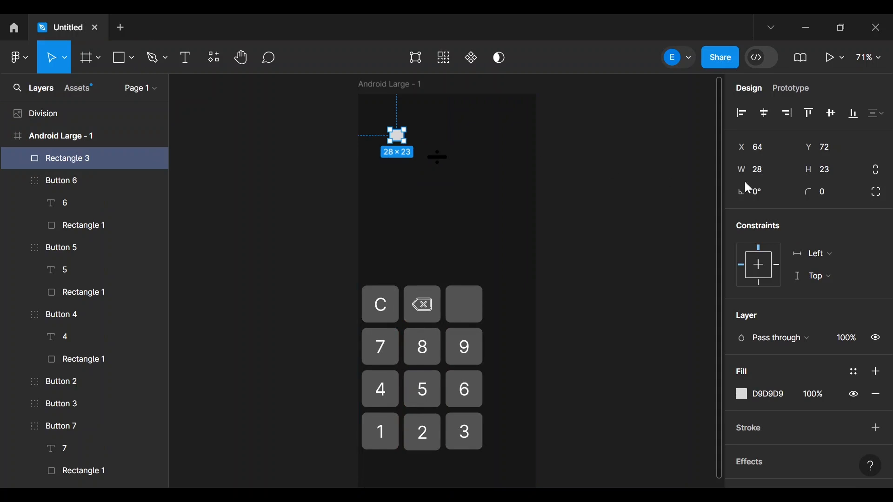
pyautogui.click(775, 176)
pyautogui.write('40')
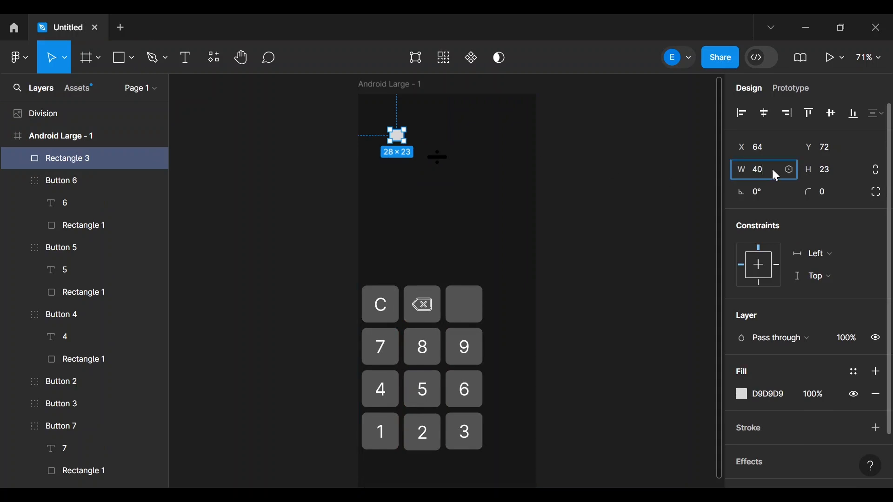
pyautogui.click(822, 173)
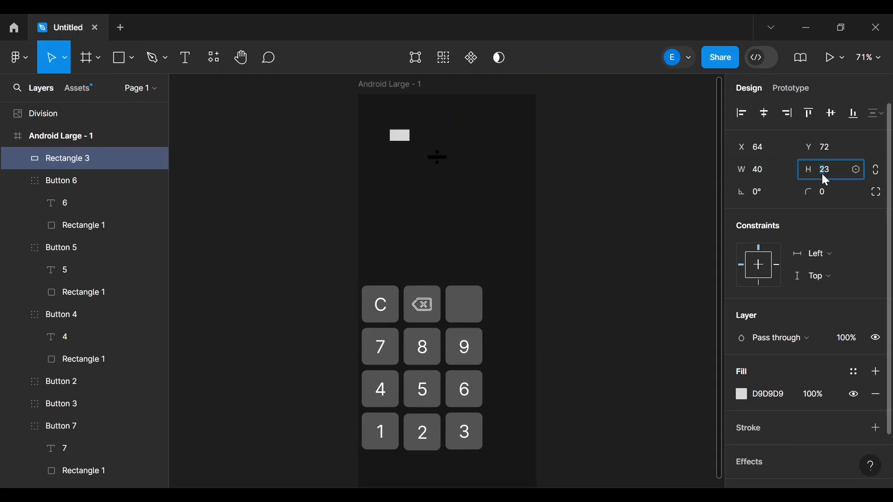
pyautogui.write('40')
pyautogui.press('Return')
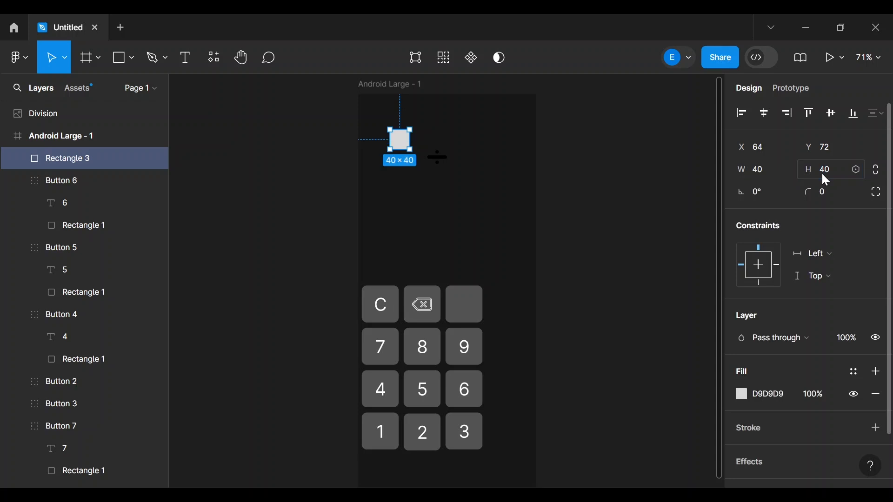
# - Set the new square's fill to white FFFFFF
pyautogui.click(742, 396)
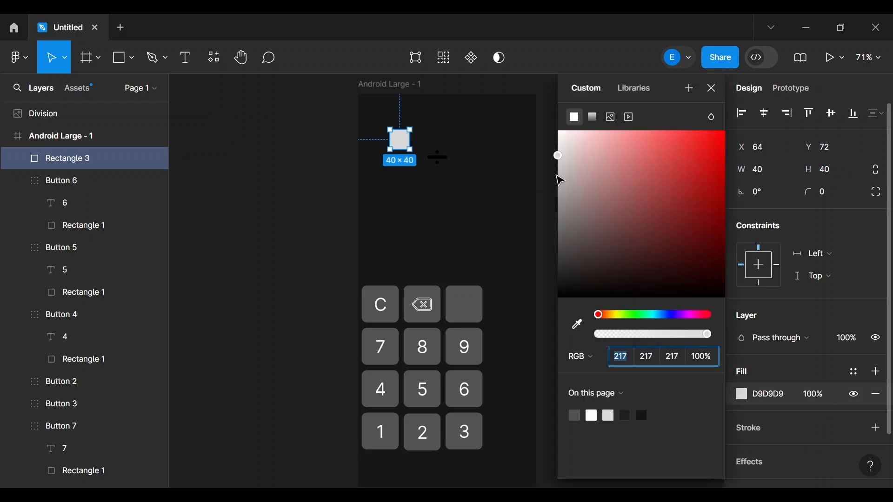
pyautogui.click(558, 155)
pyautogui.moveTo(557, 141); pyautogui.dragTo(548, 104)
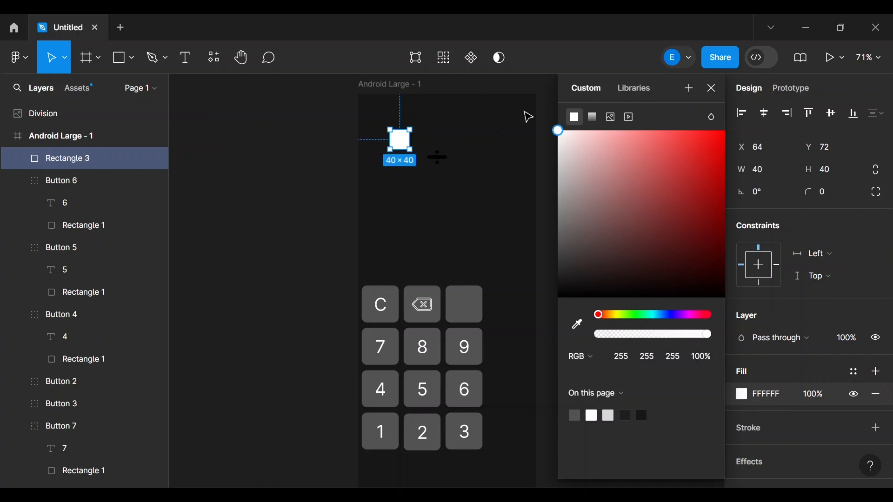
pyautogui.click(475, 131)
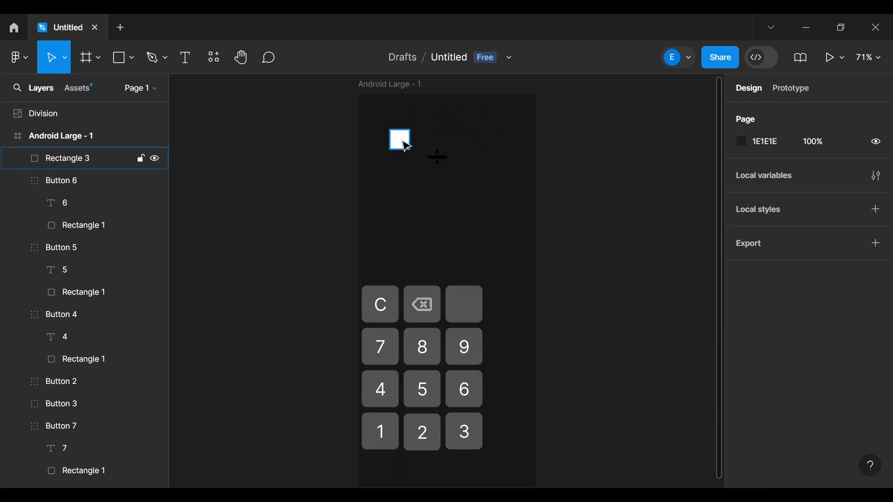
pyautogui.click(404, 141)
# - Move the white square right of the frame, place the Division icon on it, and apply Use as mask
pyautogui.moveTo(404, 141); pyautogui.dragTo(586, 175)
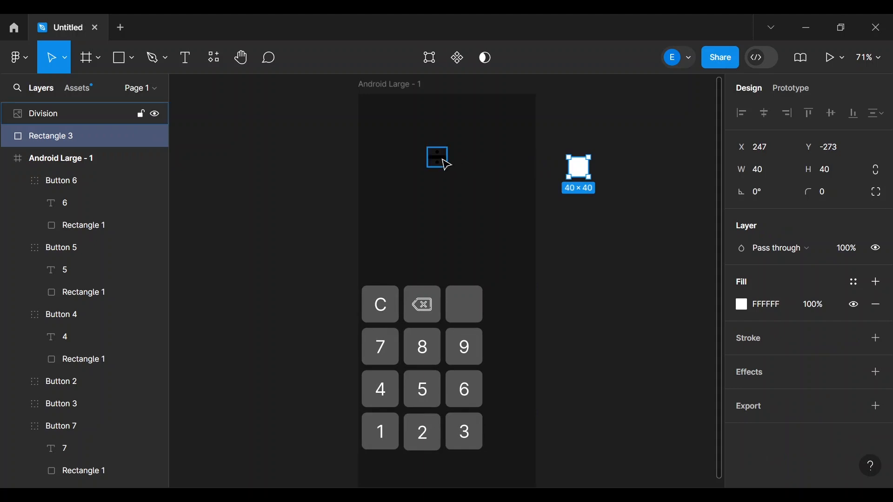
pyautogui.moveTo(446, 165); pyautogui.dragTo(588, 174)
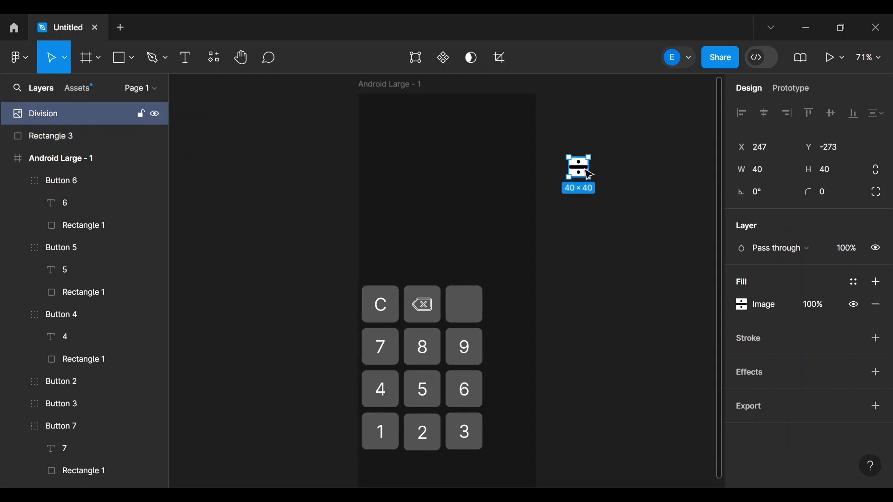
pyautogui.keyDown('shift'); pyautogui.click(108, 139); pyautogui.keyUp('shift')
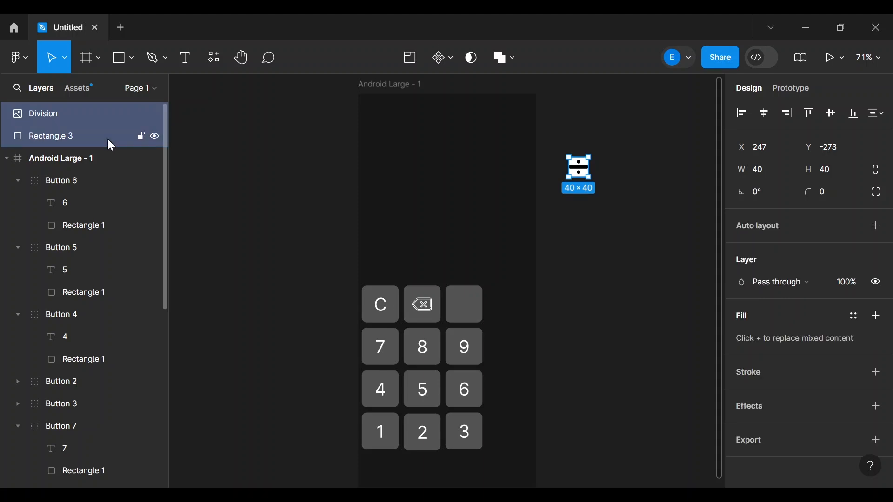
pyautogui.rightClick(107, 138)
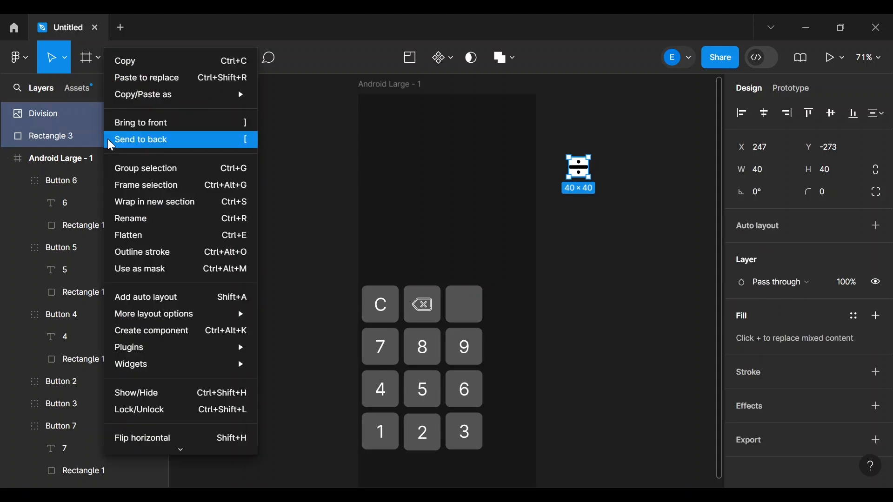
pyautogui.click(158, 269)
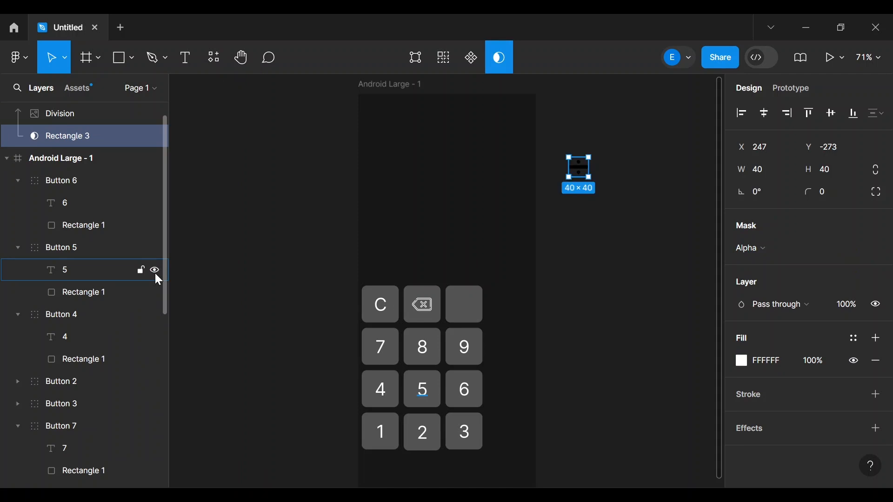
# - Undo the mask and move Rectangle 3 above the Division layer
pyautogui.hotkey('ctrl', 'z')
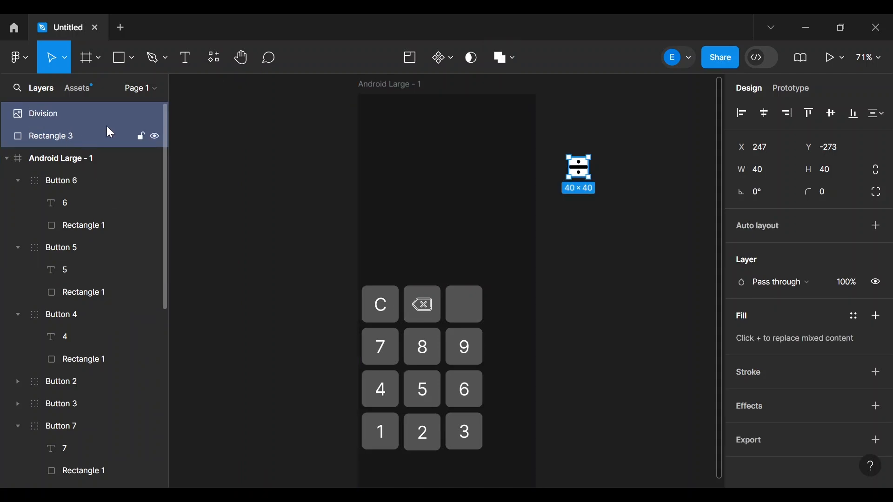
pyautogui.click(244, 156)
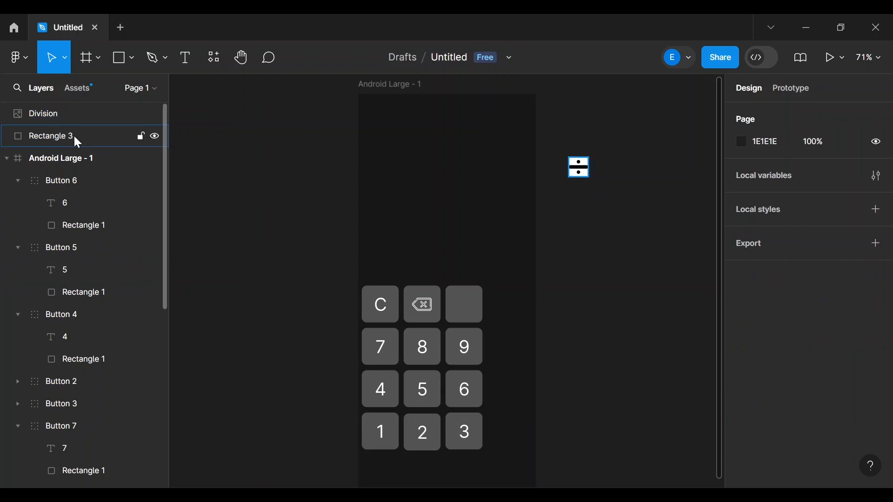
pyautogui.moveTo(55, 135); pyautogui.dragTo(54, 102)
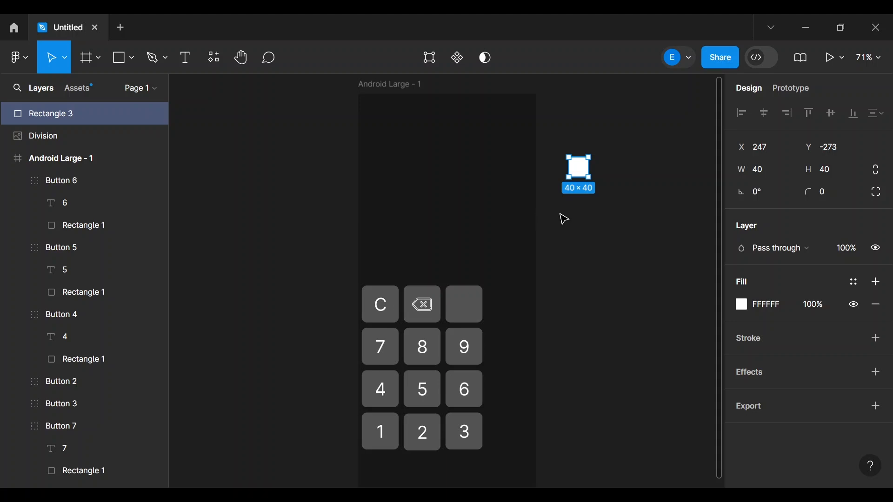
# - Mask the Division image with white Rectangle 3 to form a white ÷ icon beside the frame
pyautogui.click(87, 131)
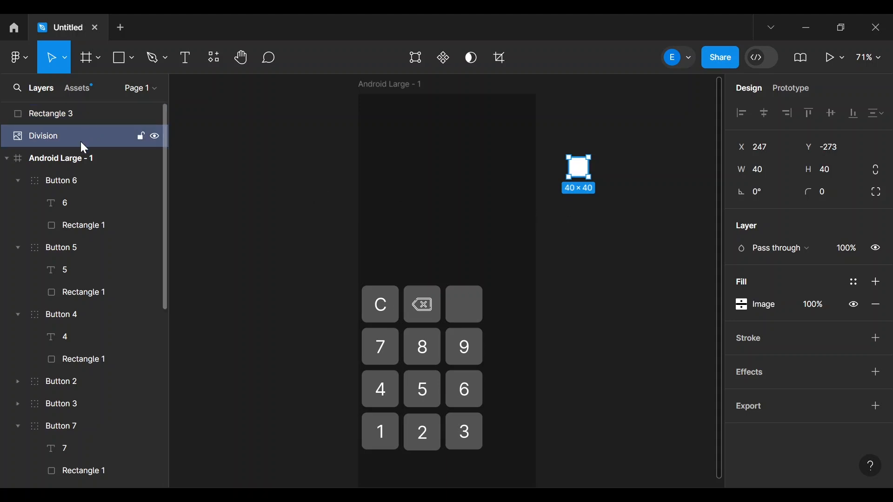
pyautogui.keyDown('shift'); pyautogui.click(72, 113); pyautogui.keyUp('shift')
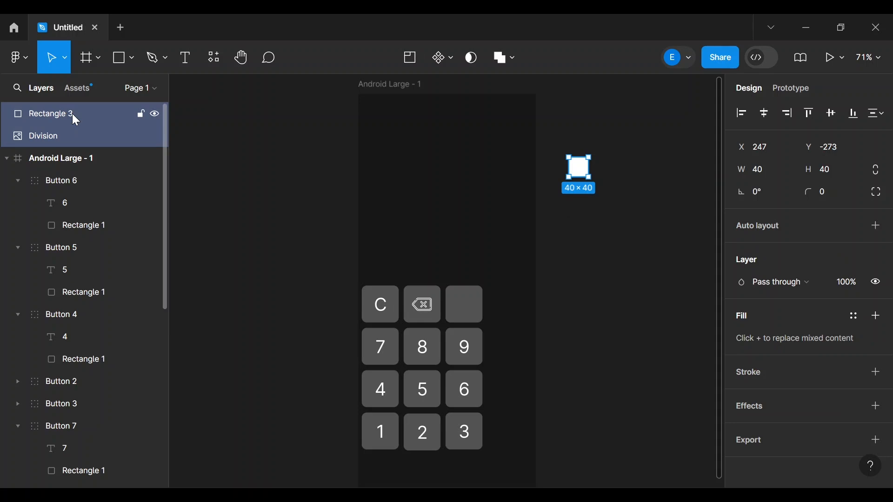
pyautogui.rightClick(72, 114)
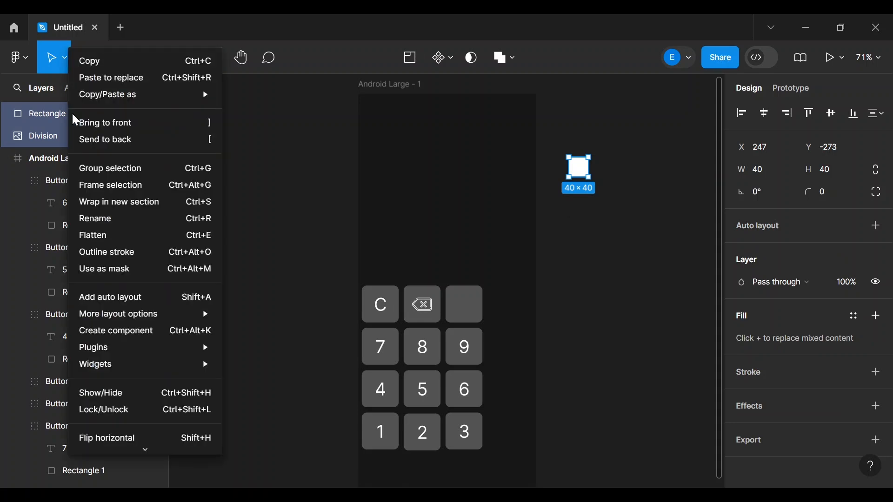
pyautogui.click(103, 274)
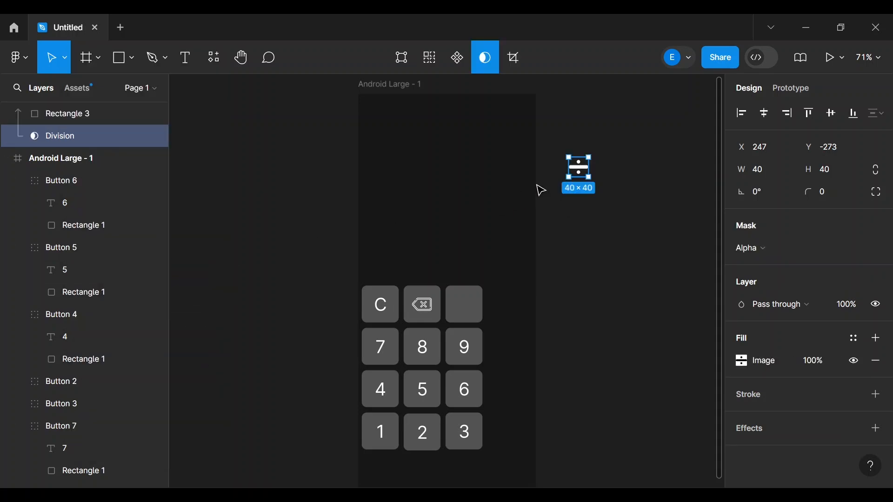
pyautogui.moveTo(581, 171); pyautogui.dragTo(655, 168)
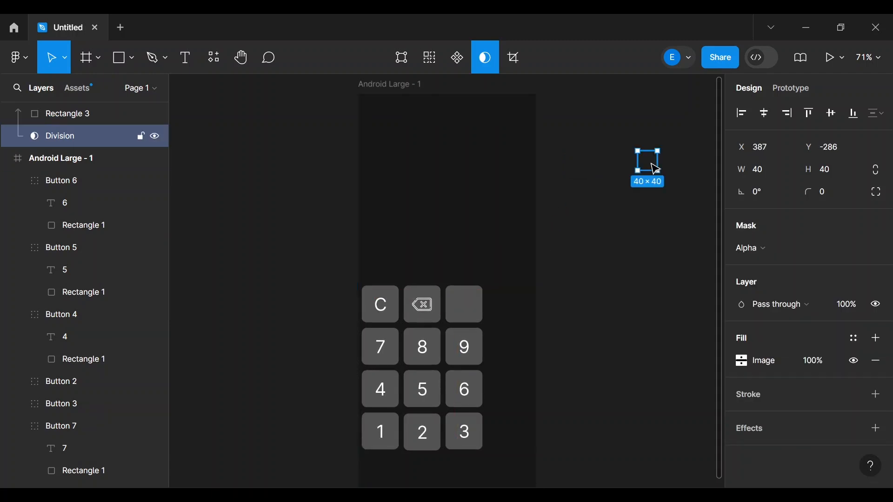
pyautogui.hotkey('ctrl', 'z')
pyautogui.click(656, 169)
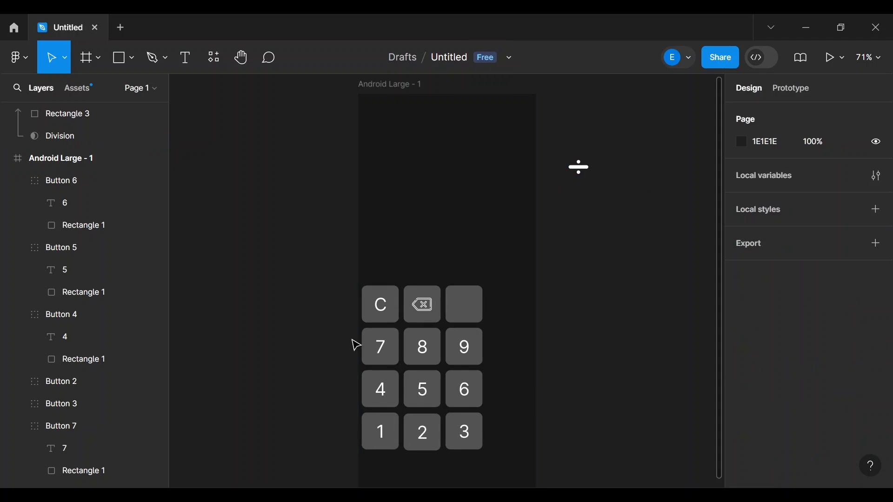
# - Collapse the Mask group's contents and select the ÷ mask group in Layers
pyautogui.click(479, 308)
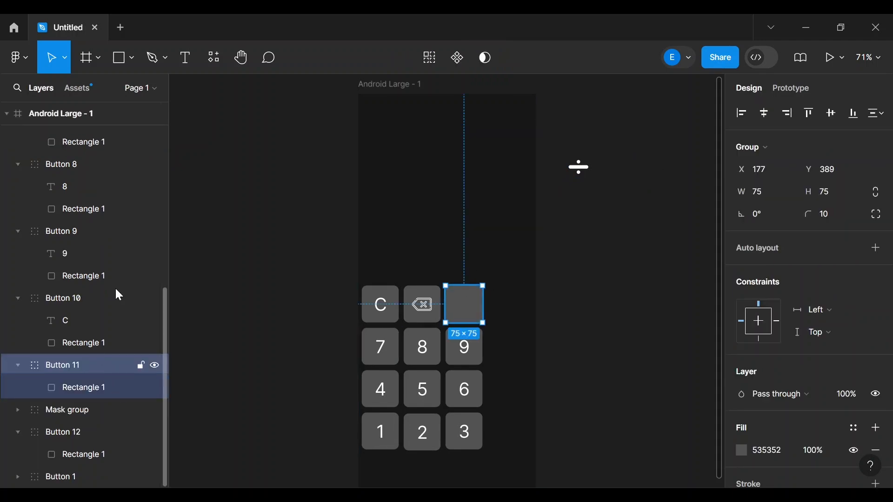
pyautogui.scroll(3, 130, 255)
pyautogui.scroll(5, 134, 263)
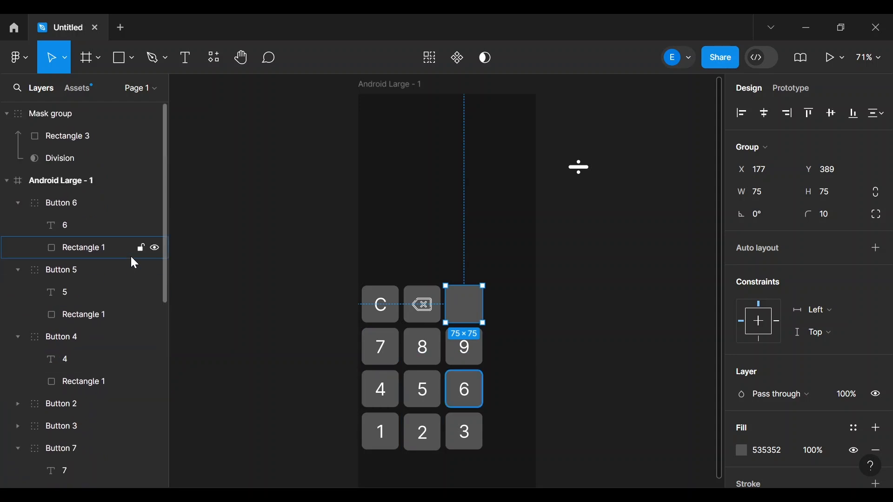
pyautogui.click(7, 113)
pyautogui.click(50, 119)
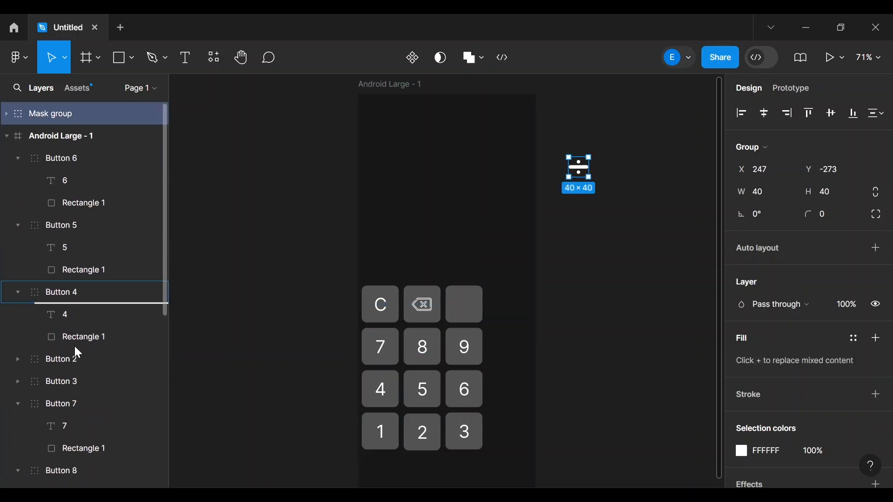
# - Move the ÷ mask group into Button 11 and place it on the empty top-right key
pyautogui.scroll(-1, 66, 459)
pyautogui.scroll(-1, 66, 460)
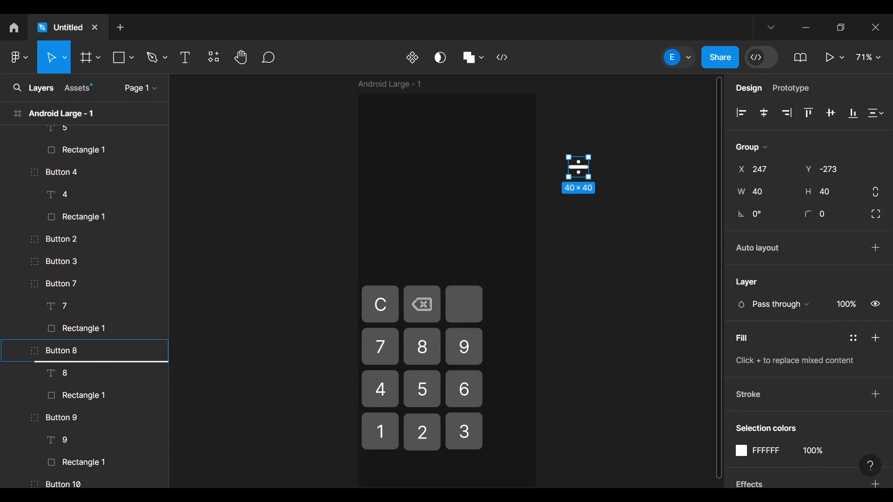
pyautogui.scroll(-1, 66, 459)
pyautogui.scroll(-1, 79, 461)
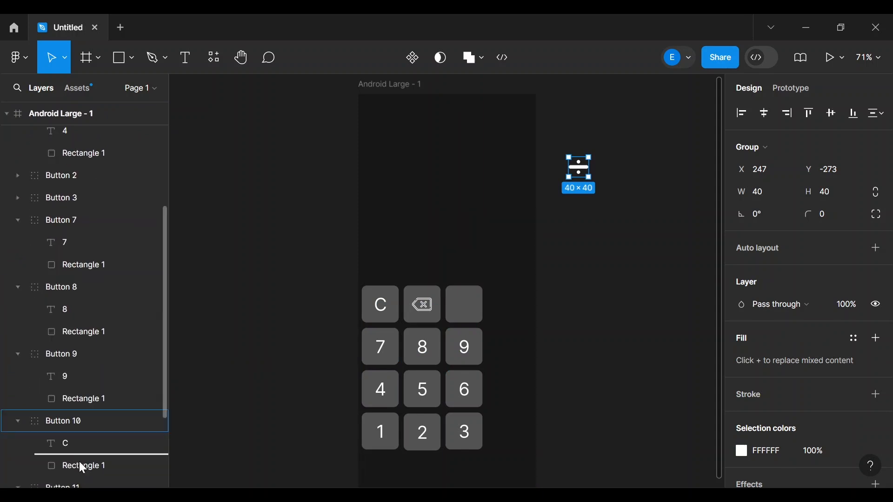
pyautogui.scroll(-1, 88, 479)
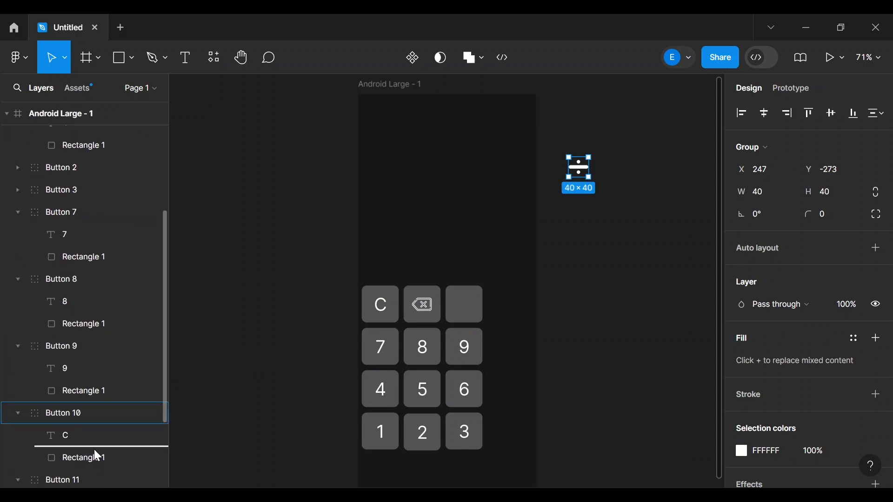
pyautogui.scroll(-2, 93, 454)
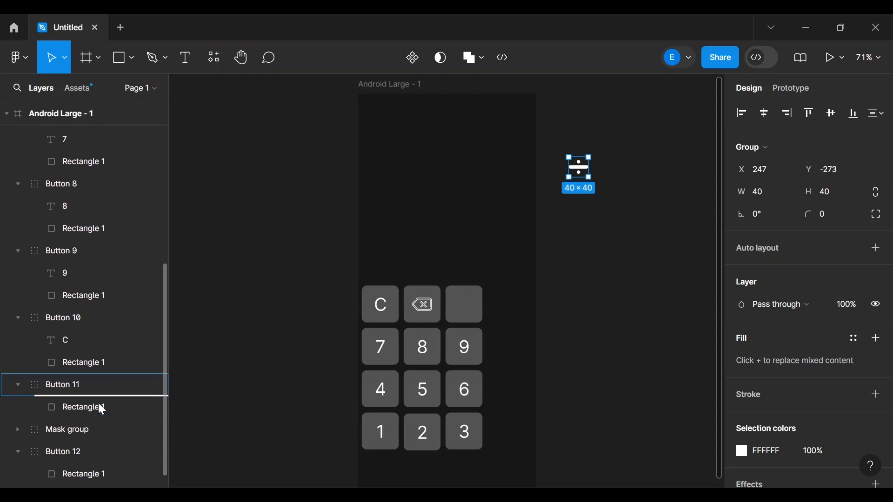
pyautogui.moveTo(99, 396); pyautogui.dragTo(98, 396)
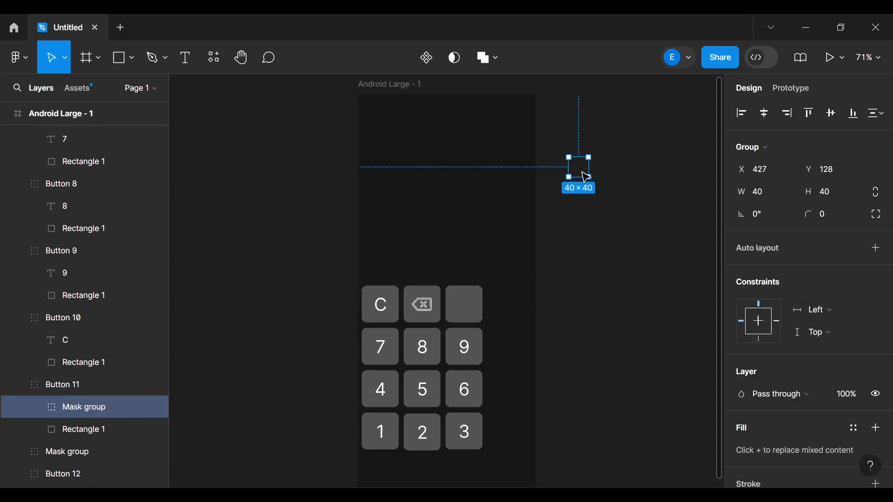
pyautogui.moveTo(586, 177); pyautogui.dragTo(472, 316)
pyautogui.click(614, 288)
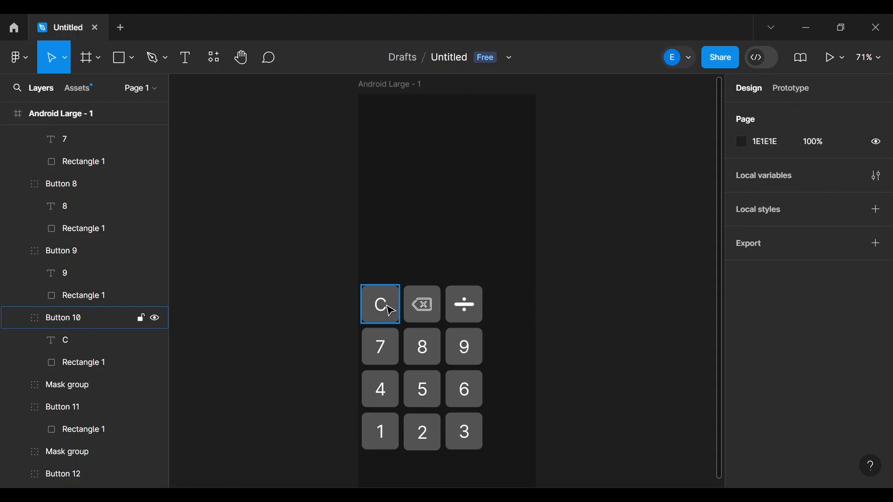
pyautogui.scroll(5, 115, 309)
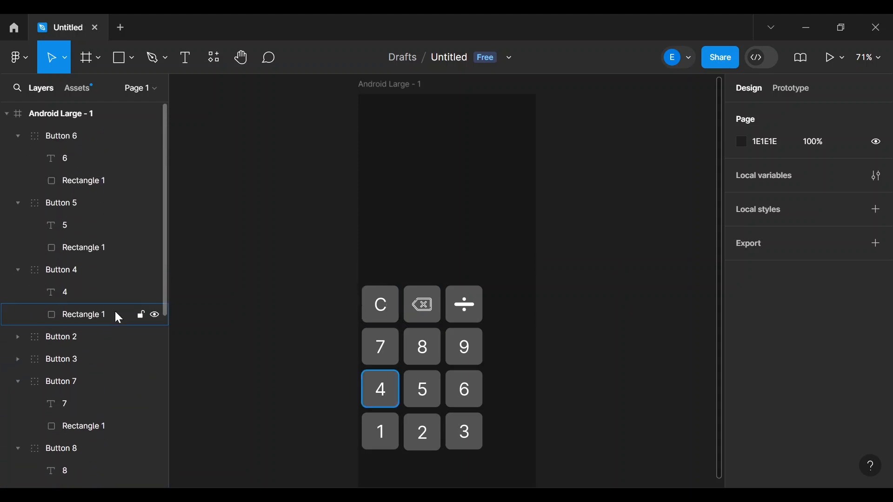
# - Select the 6, 5, 4, 2 and 3 digit labels, expanding Buttons 2 and 3
pyautogui.click(82, 163)
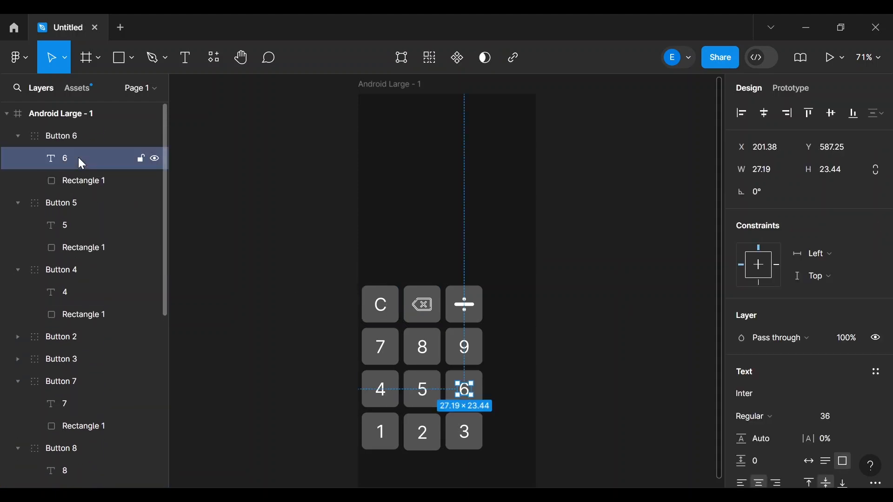
pyautogui.keyDown('shift'); pyautogui.click(68, 223); pyautogui.keyUp('shift')
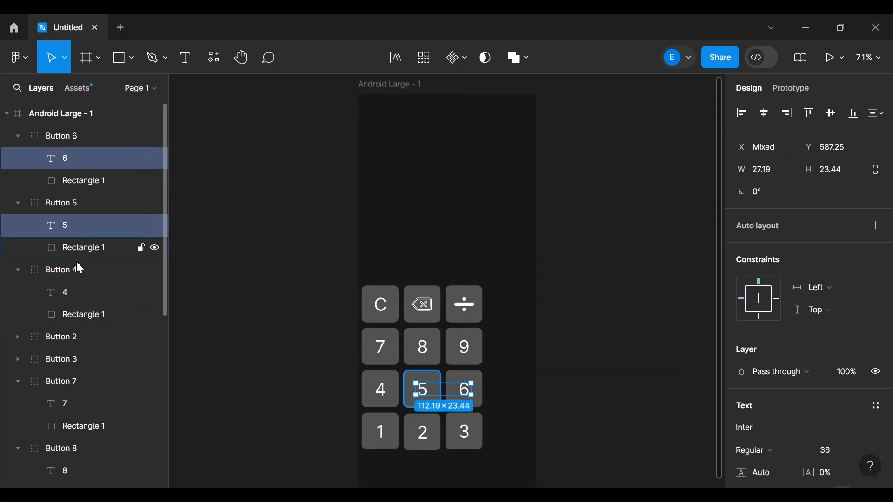
pyautogui.keyDown('shift'); pyautogui.click(76, 293); pyautogui.keyUp('shift')
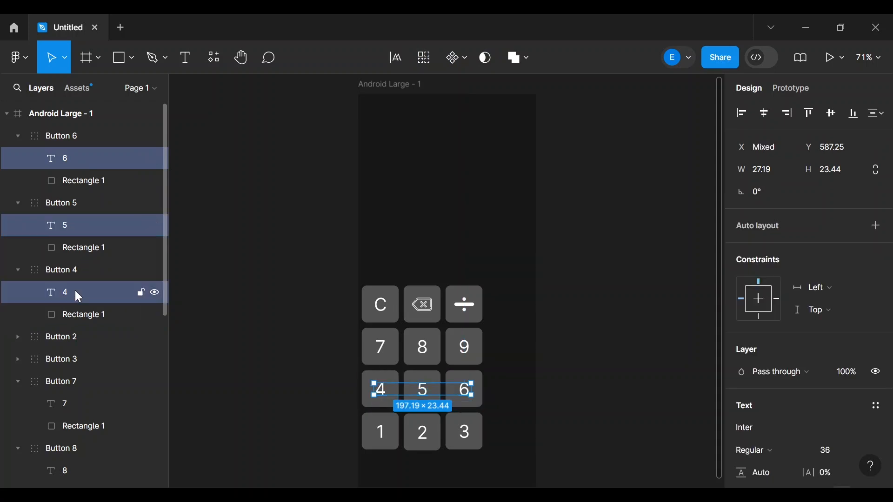
pyautogui.click(17, 338)
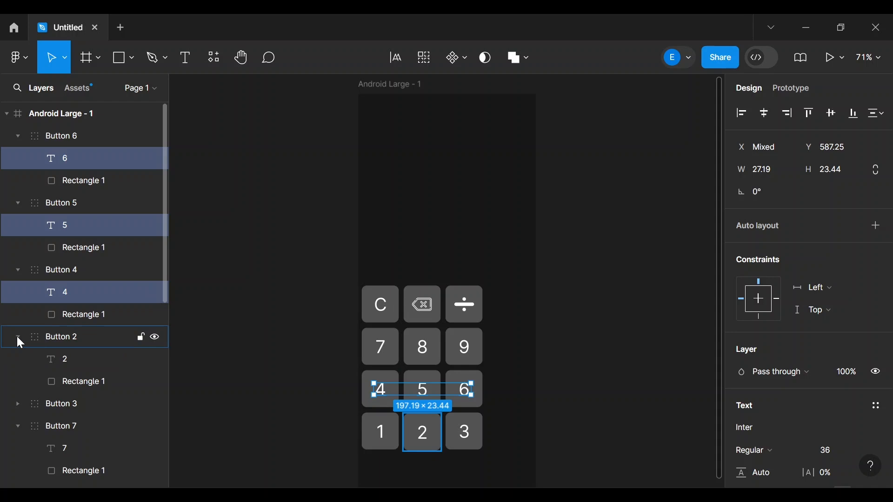
pyautogui.keyDown('shift'); pyautogui.click(66, 359); pyautogui.keyUp('shift')
pyautogui.scroll(-3, 65, 355)
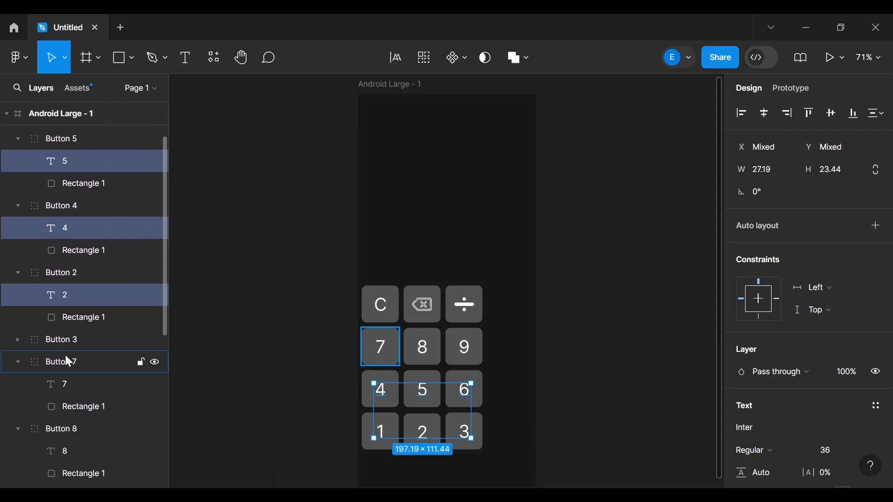
pyautogui.click(17, 342)
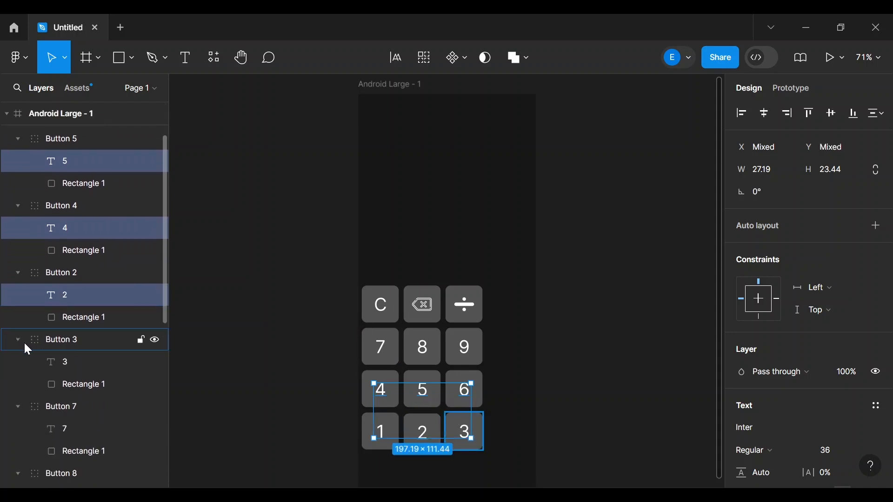
pyautogui.keyDown('shift'); pyautogui.click(74, 362); pyautogui.keyUp('shift')
pyautogui.scroll(-4, 74, 361)
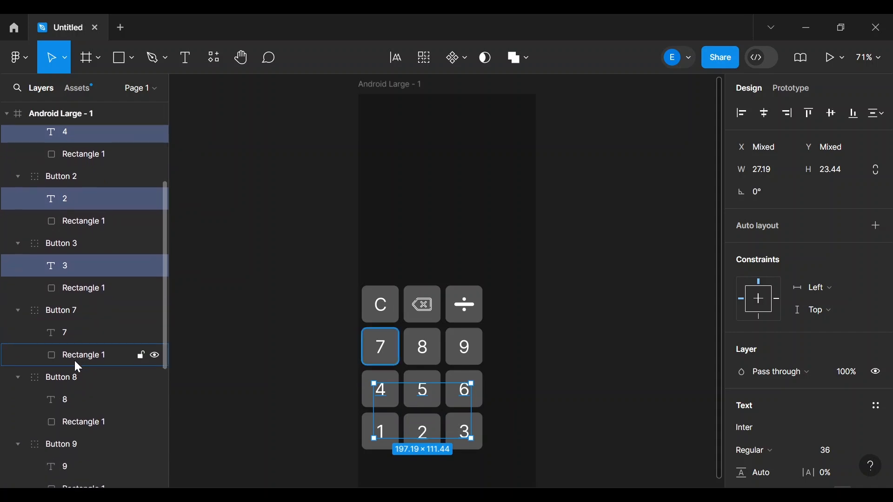
# - Add the 7, 8, 9 and C labels to the selection
pyautogui.keyDown('shift'); pyautogui.click(65, 331); pyautogui.keyUp('shift')
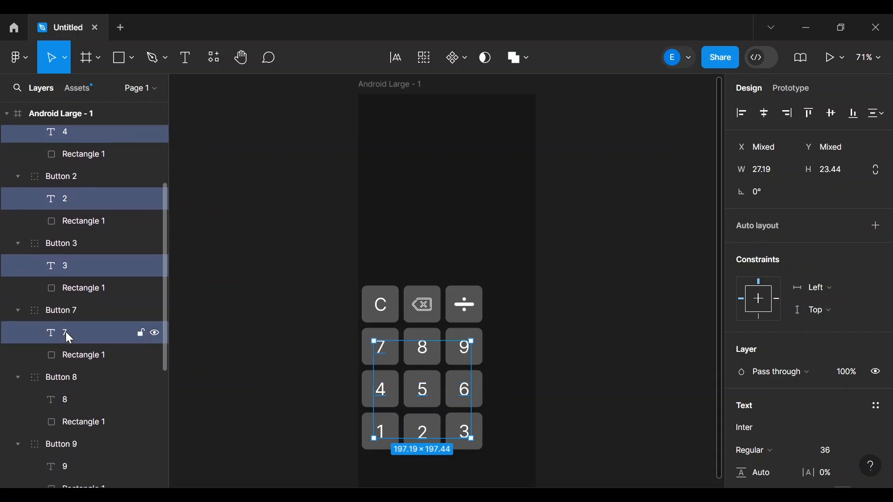
pyautogui.keyDown('shift'); pyautogui.click(67, 401); pyautogui.keyUp('shift')
pyautogui.keyDown('shift'); pyautogui.click(79, 469); pyautogui.keyUp('shift')
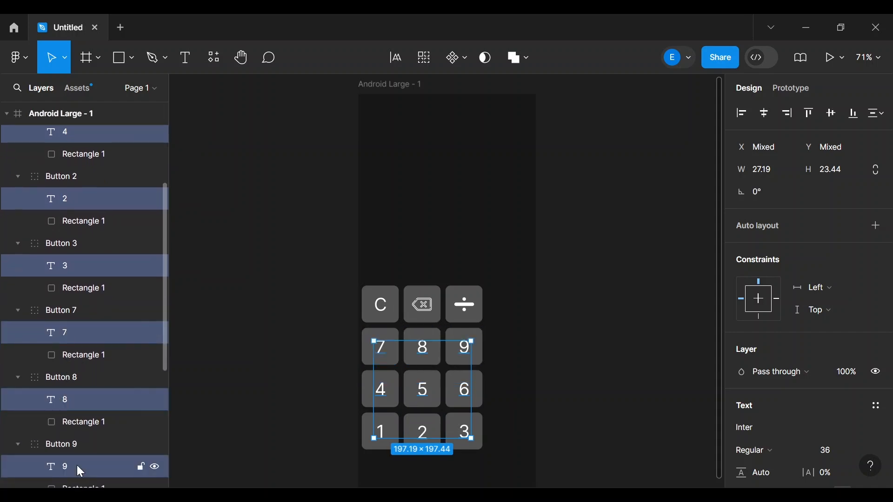
pyautogui.scroll(-5, 77, 465)
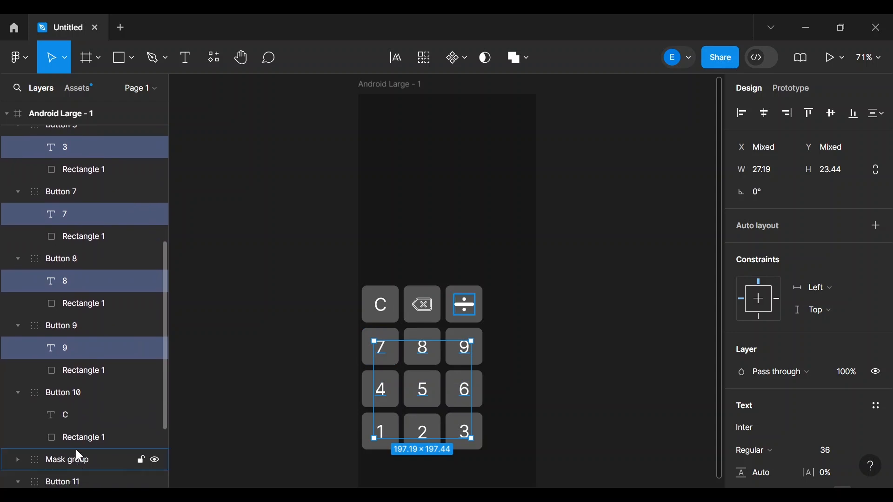
pyautogui.keyDown('shift'); pyautogui.click(69, 416); pyautogui.keyUp('shift')
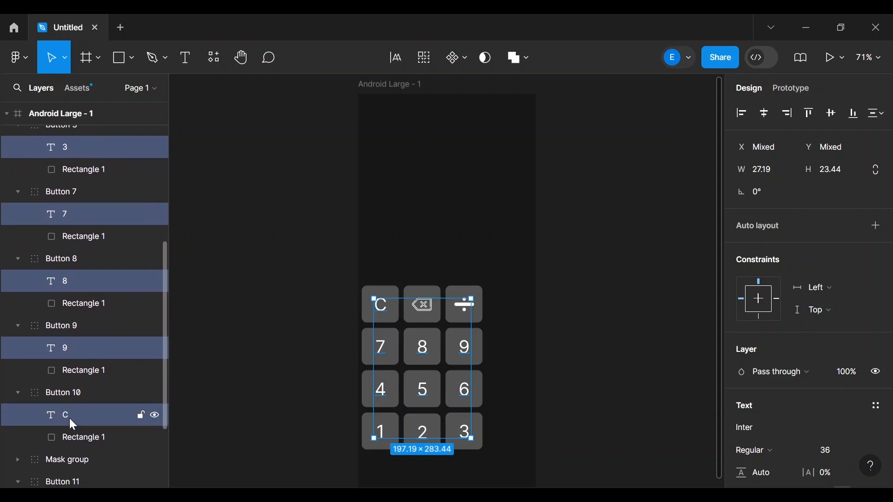
pyautogui.scroll(-5, 69, 417)
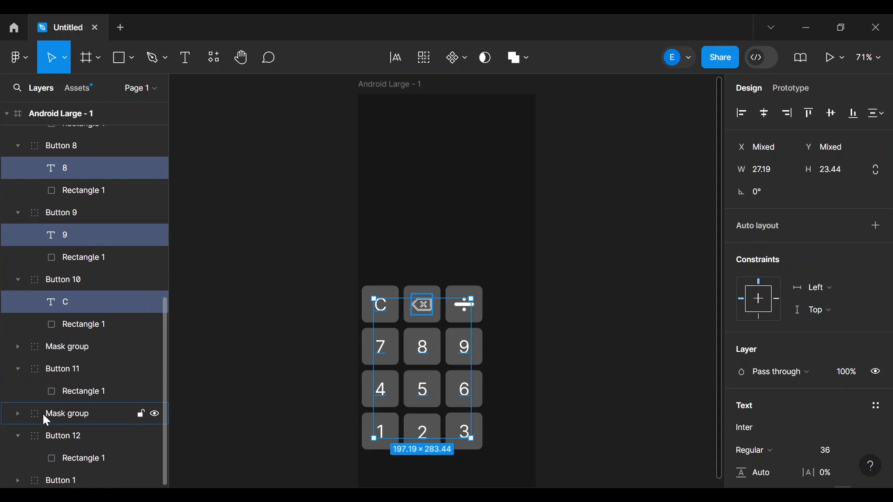
# - Undo an accidental mask-group move, then expand Button 1 and add its 1 label
pyautogui.moveTo(43, 412); pyautogui.dragTo(64, 374)
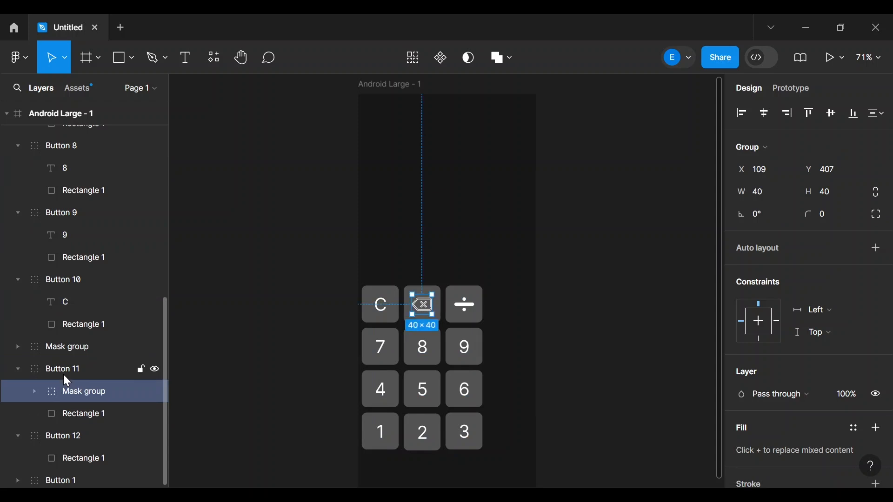
pyautogui.hotkey('ctrl', 'z')
pyautogui.hotkey('ctrl', 'z')
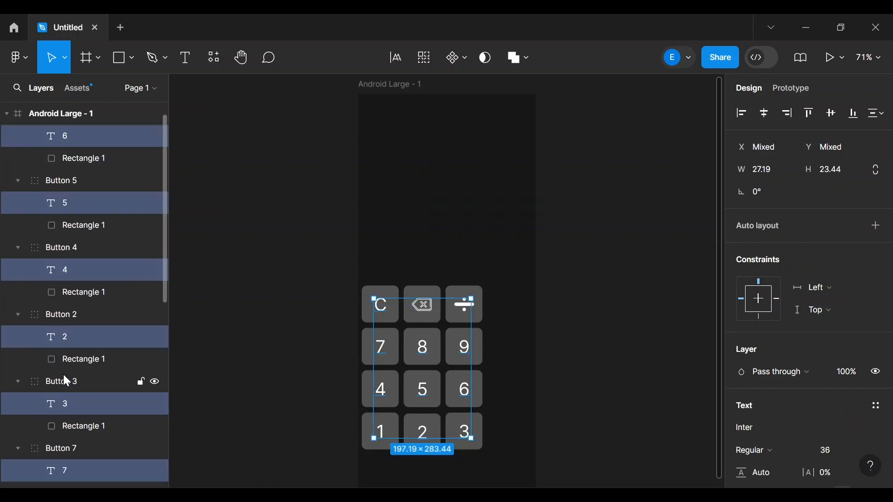
pyautogui.scroll(-10, 63, 374)
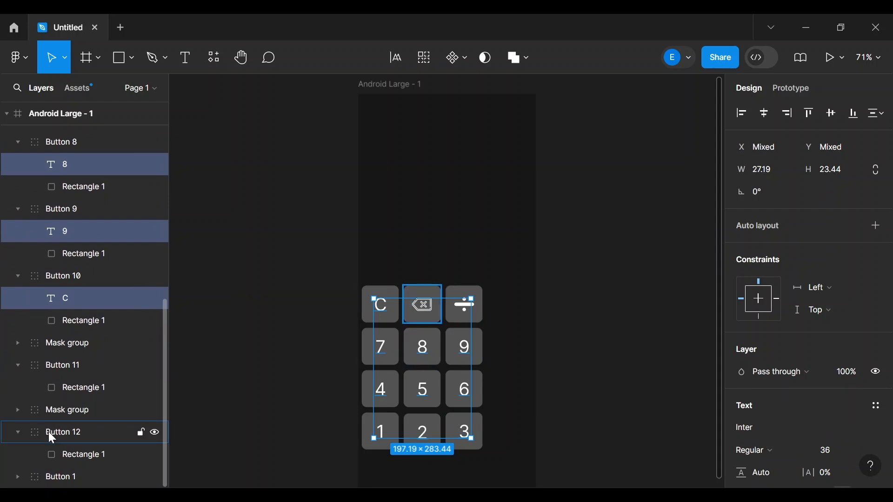
pyautogui.click(16, 477)
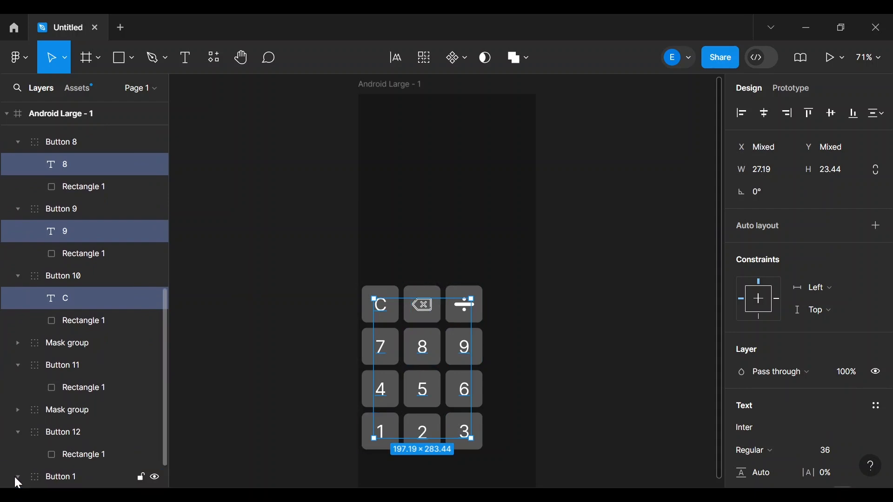
pyautogui.scroll(-2, 16, 477)
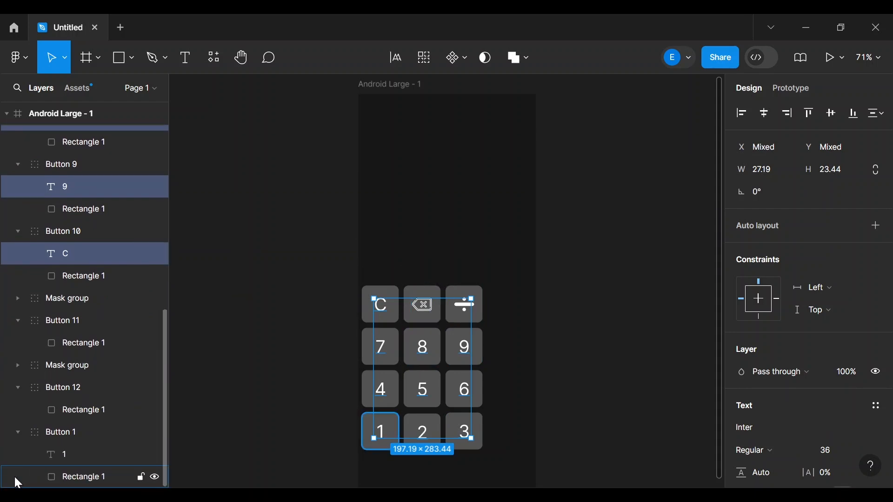
pyautogui.keyDown('shift'); pyautogui.click(86, 456); pyautogui.keyUp('shift')
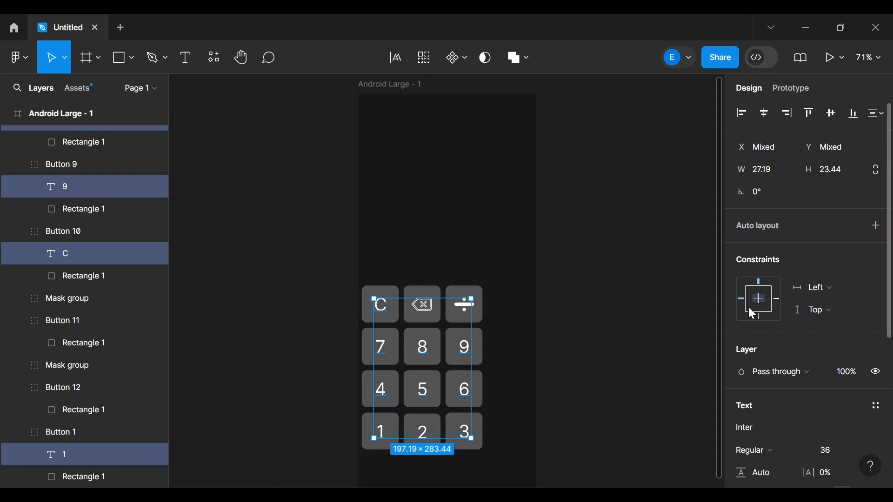
pyautogui.scroll(-2, 824, 330)
pyautogui.scroll(-1, 824, 333)
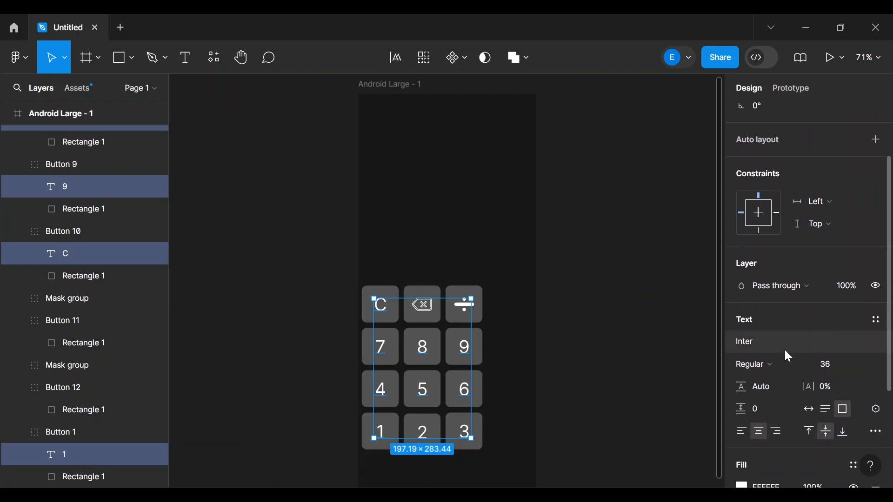
# - Apply Inria Serif to the keypad labels, then browse the font list and try Gurajada
pyautogui.click(750, 339)
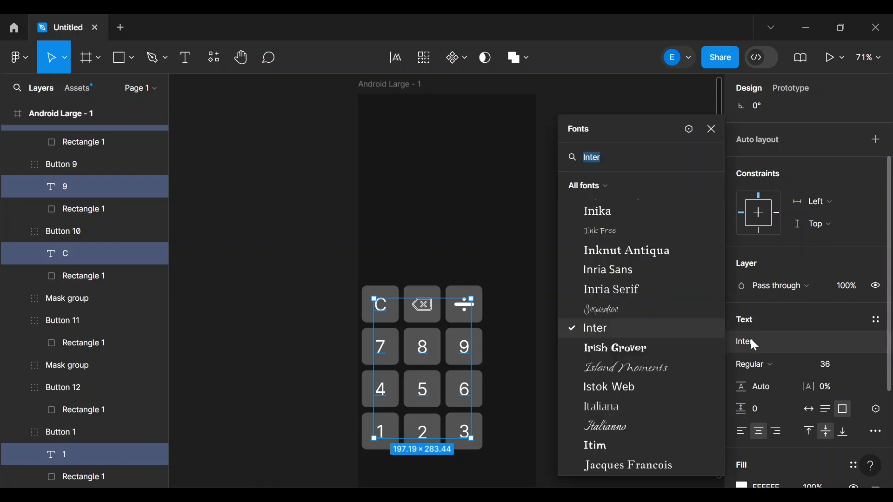
pyautogui.click(600, 291)
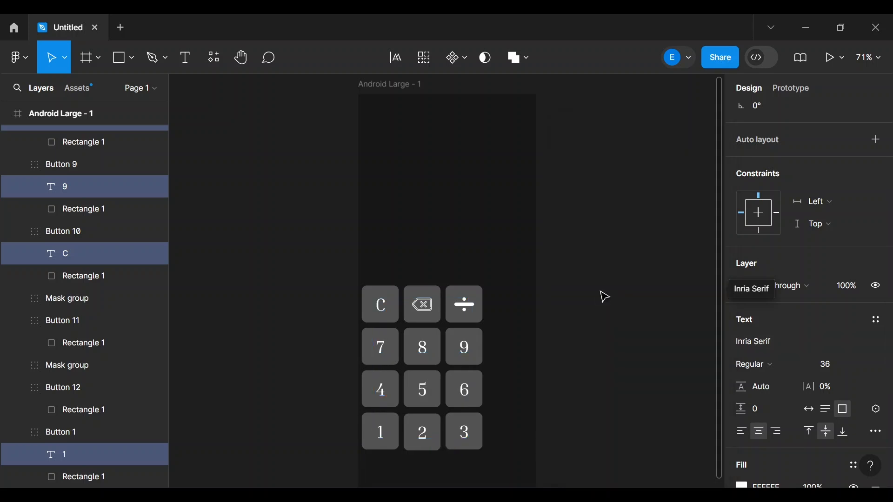
pyautogui.click(755, 345)
pyautogui.scroll(-2, 615, 389)
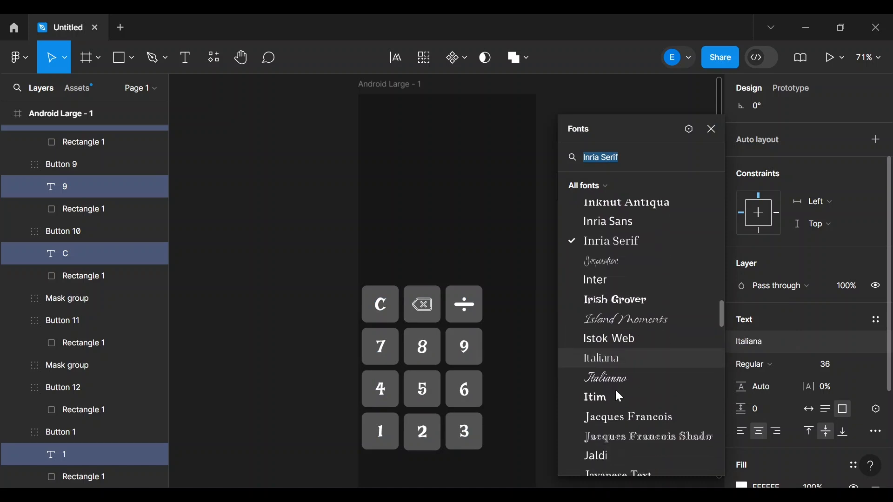
pyautogui.scroll(-5, 614, 389)
pyautogui.scroll(7, 615, 389)
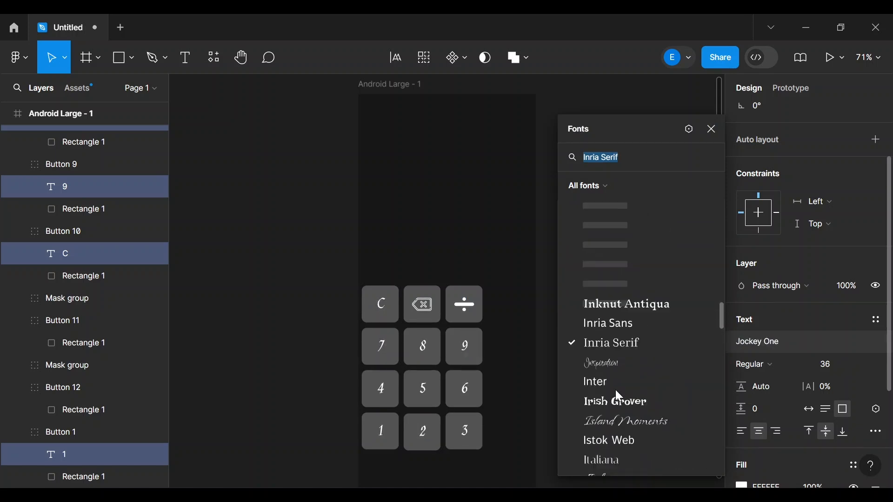
pyautogui.scroll(10, 615, 390)
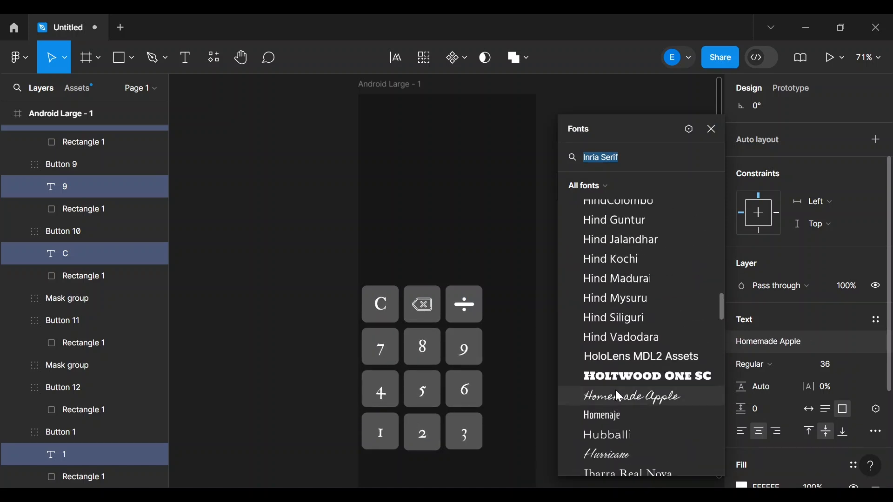
pyautogui.scroll(8, 615, 389)
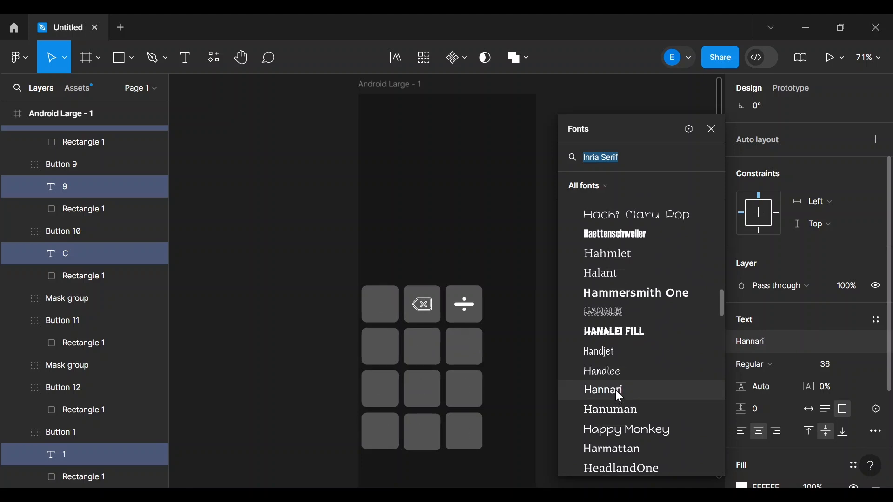
pyautogui.scroll(2, 615, 390)
pyautogui.scroll(3, 615, 390)
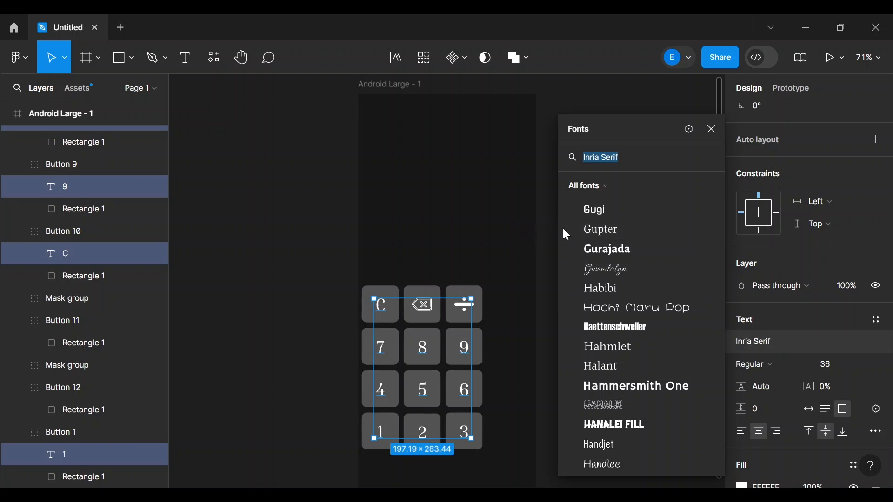
pyautogui.click(587, 249)
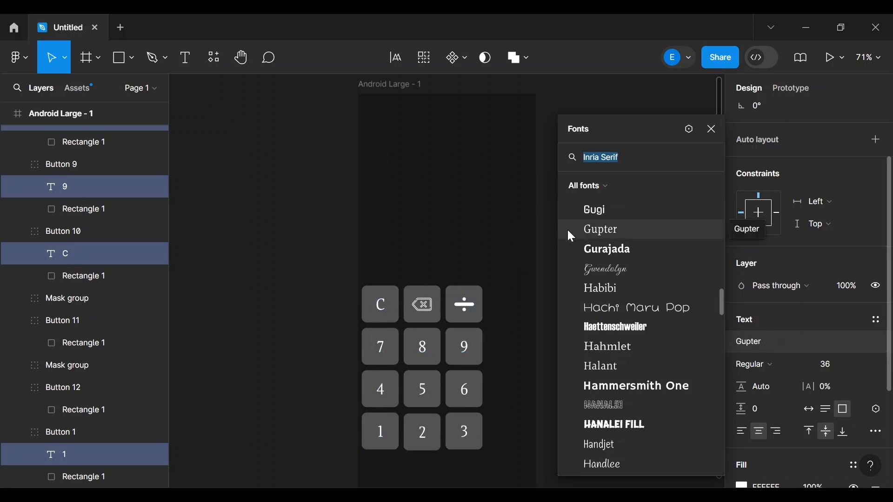
pyautogui.click(531, 237)
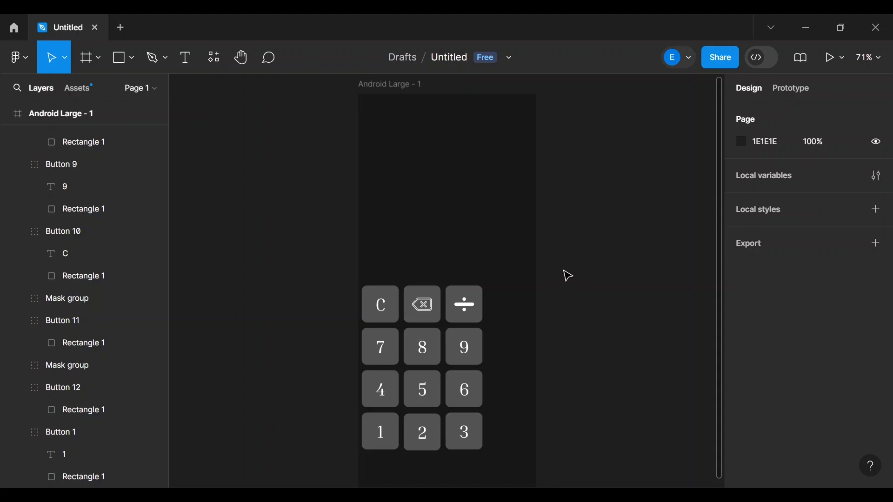
pyautogui.scroll(-5, 568, 276)
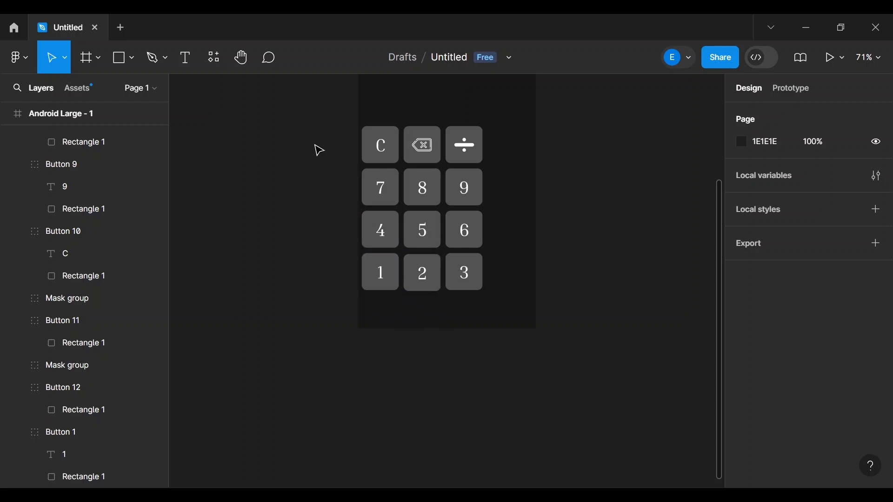
# - Draw a 160×75 rectangle with corner radius 10 and move it under the 1 and 2 keys
pyautogui.click(122, 59)
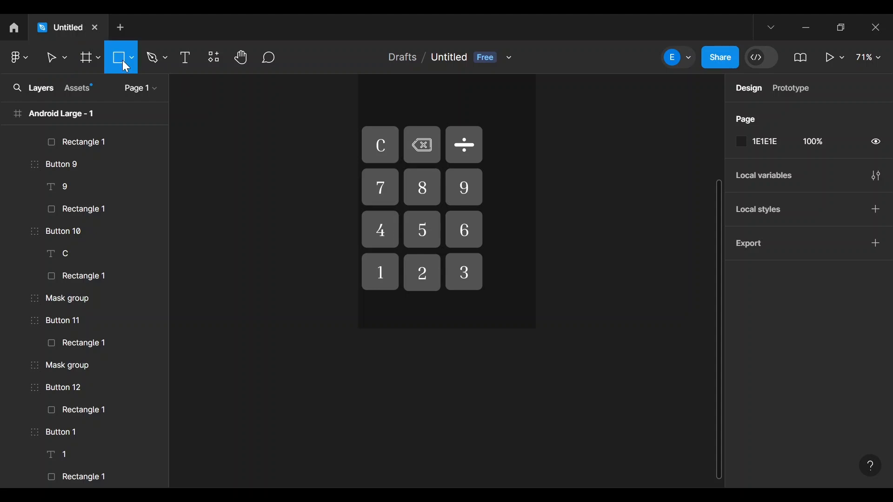
pyautogui.moveTo(366, 299); pyautogui.dragTo(454, 312)
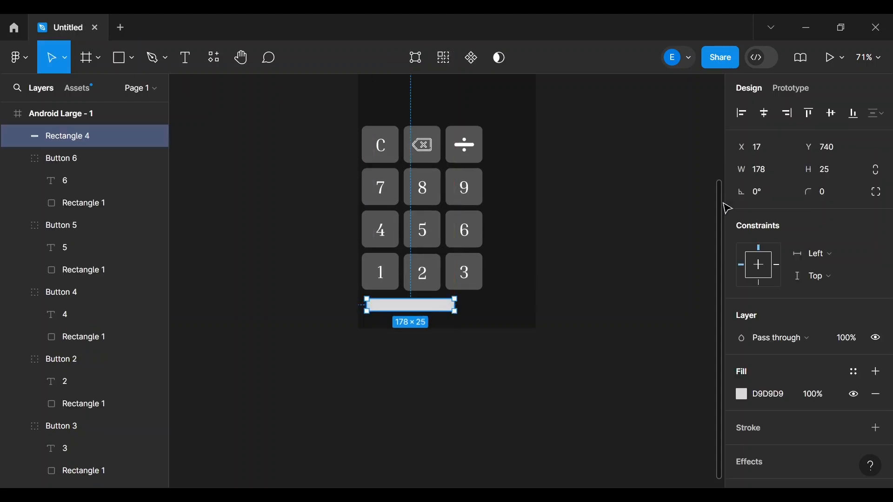
pyautogui.click(840, 176)
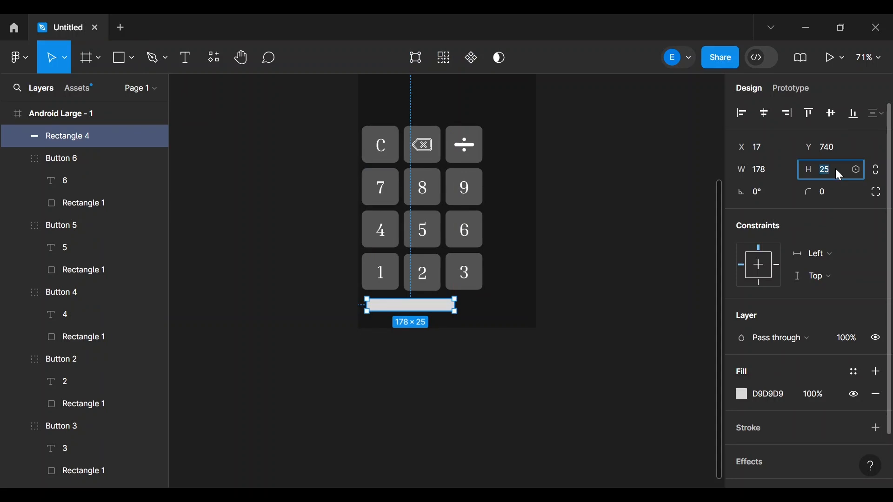
pyautogui.press('Return')
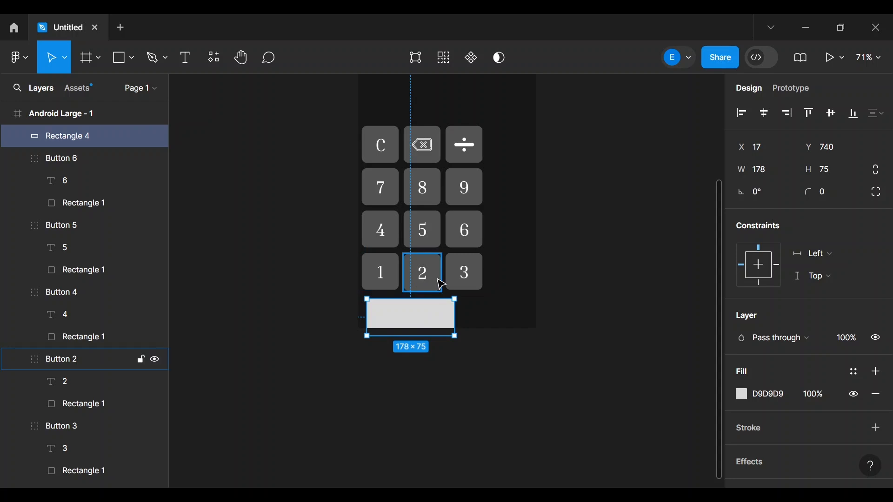
pyautogui.click(760, 169)
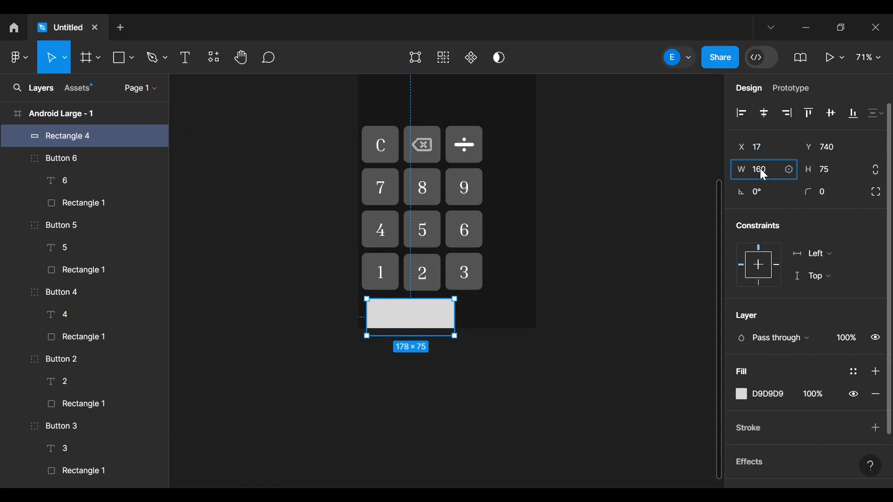
pyautogui.press('Return')
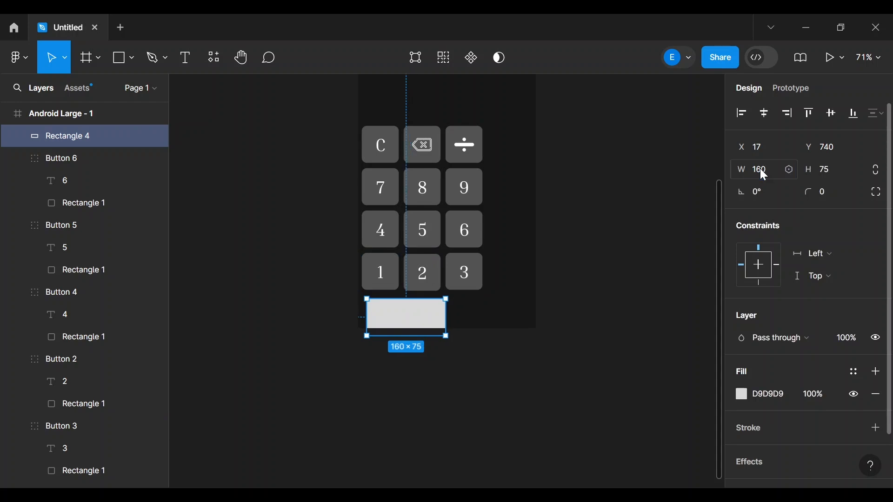
pyautogui.click(826, 194)
pyautogui.write('10')
pyautogui.press('Return')
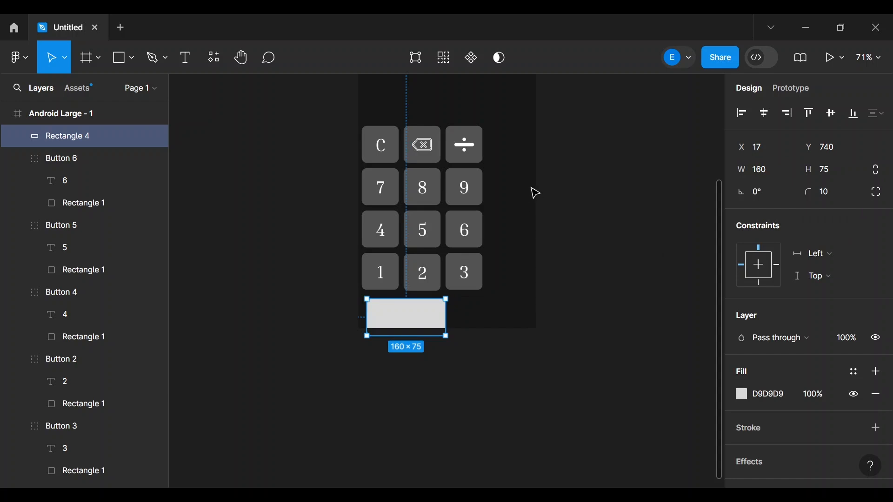
pyautogui.moveTo(397, 314)
pyautogui.mouseDown()
pyautogui.moveTo(393, 297)
pyautogui.moveTo(392, 306)
pyautogui.mouseUp()
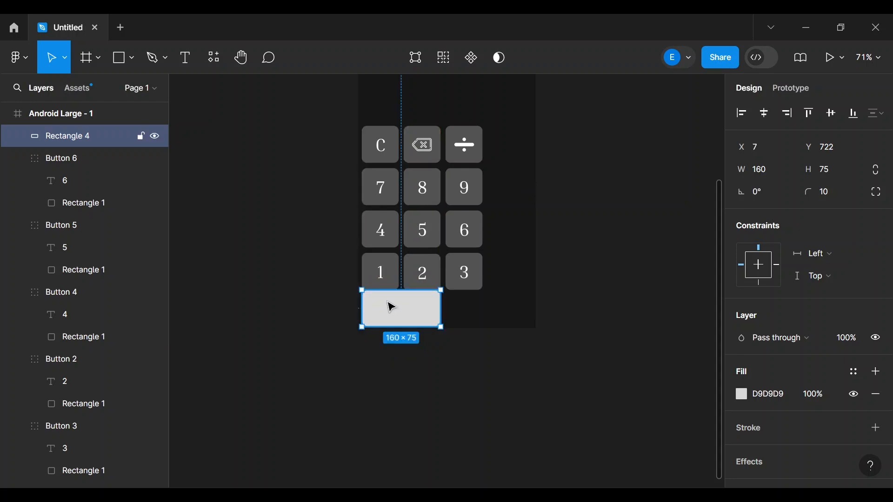
# - Collapse the Button 2–10 groups in the Layers panel and select Rectangle 4
pyautogui.doubleClick(380, 144)
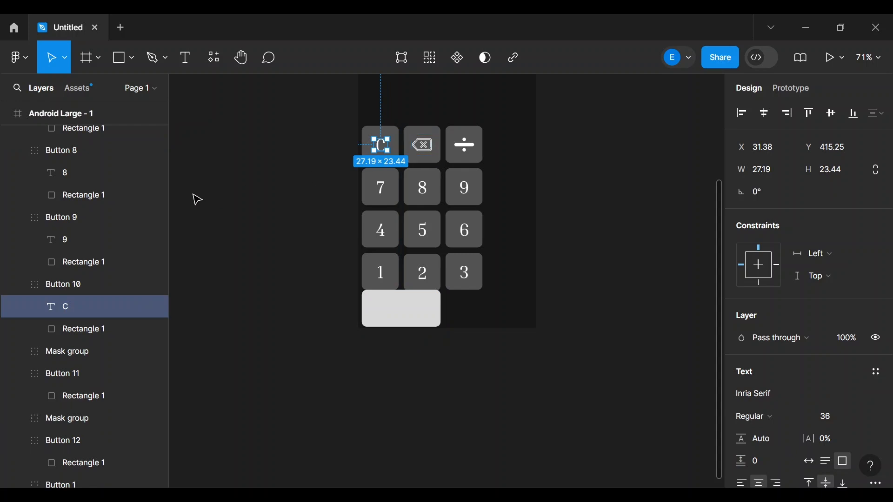
pyautogui.click(21, 280)
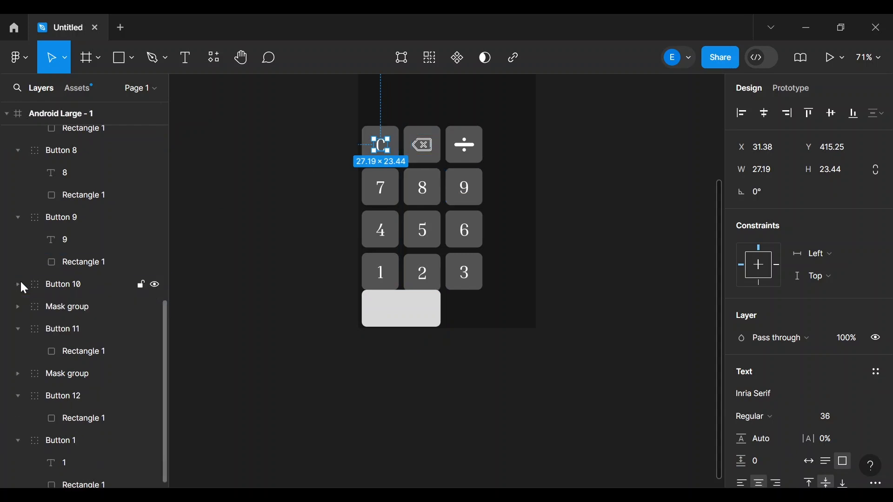
pyautogui.click(18, 271)
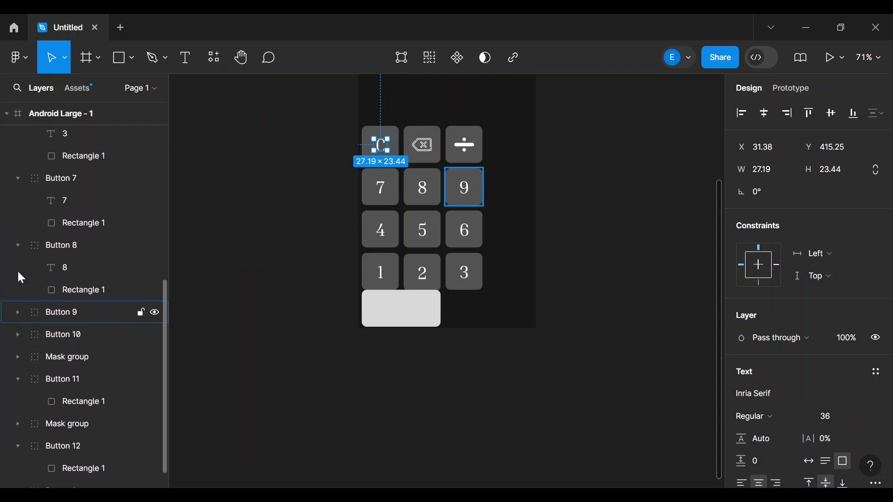
pyautogui.click(17, 257)
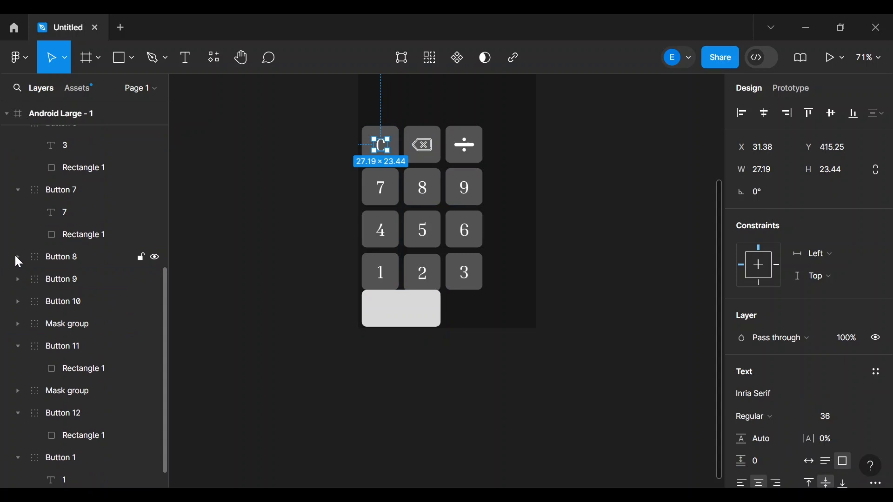
pyautogui.click(17, 190)
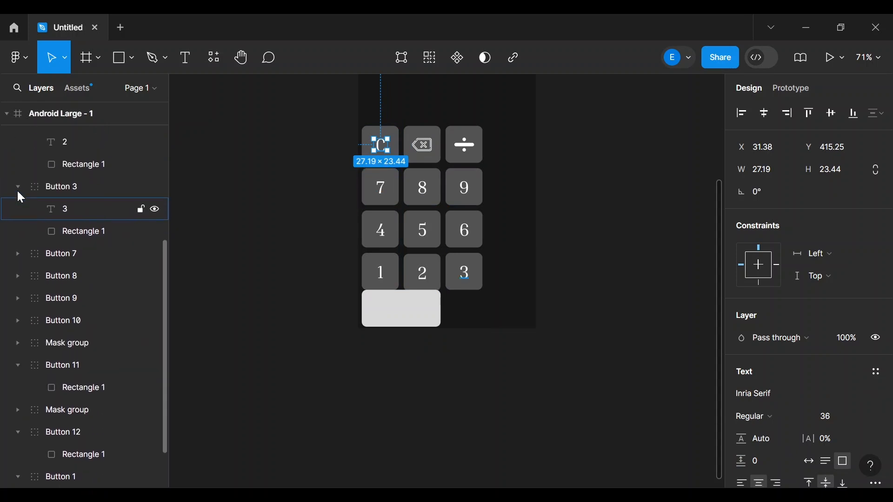
pyautogui.click(17, 189)
pyautogui.click(18, 191)
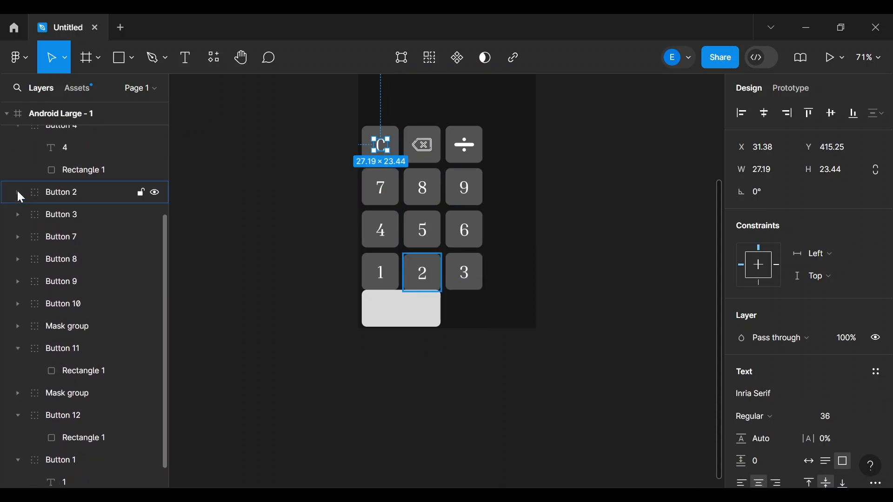
pyautogui.click(17, 183)
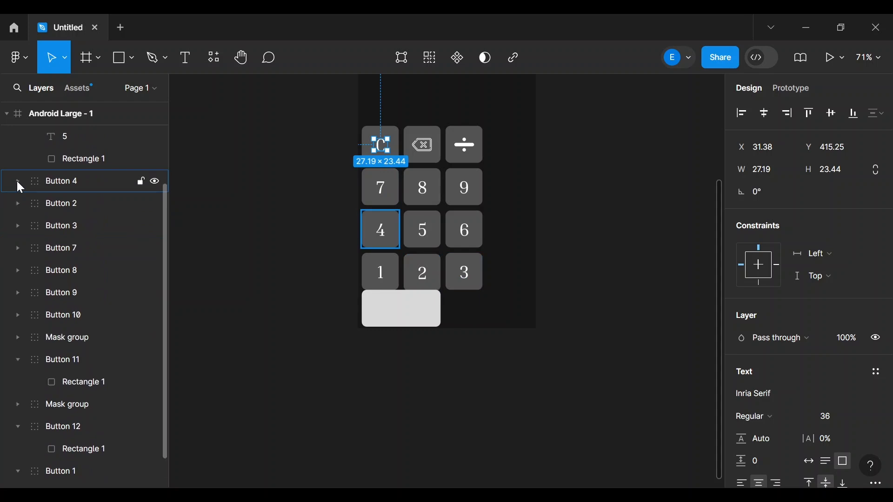
pyautogui.click(17, 183)
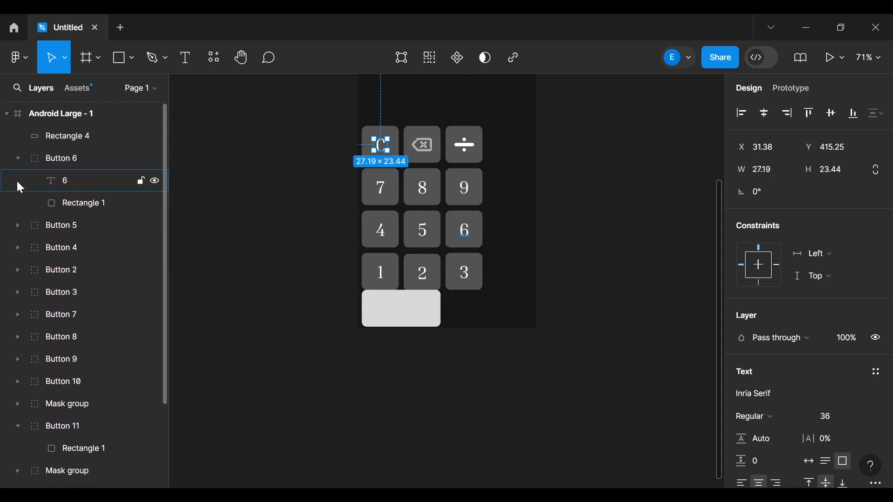
pyautogui.click(16, 158)
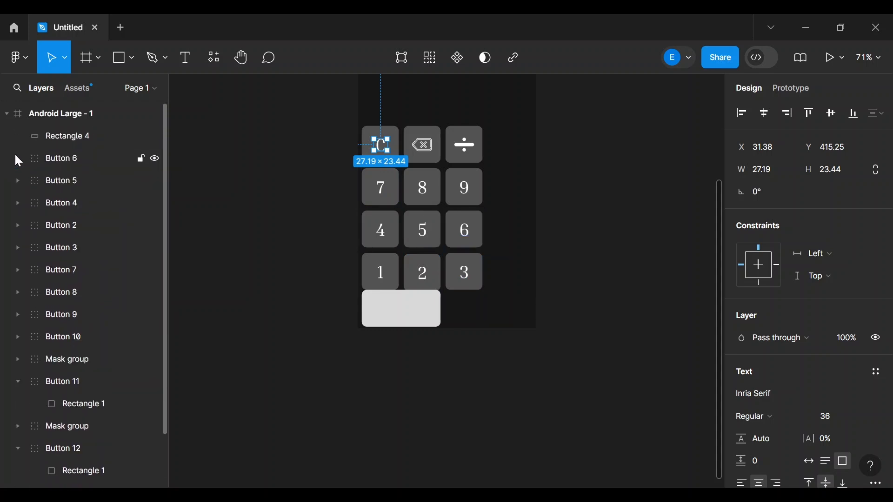
pyautogui.click(80, 137)
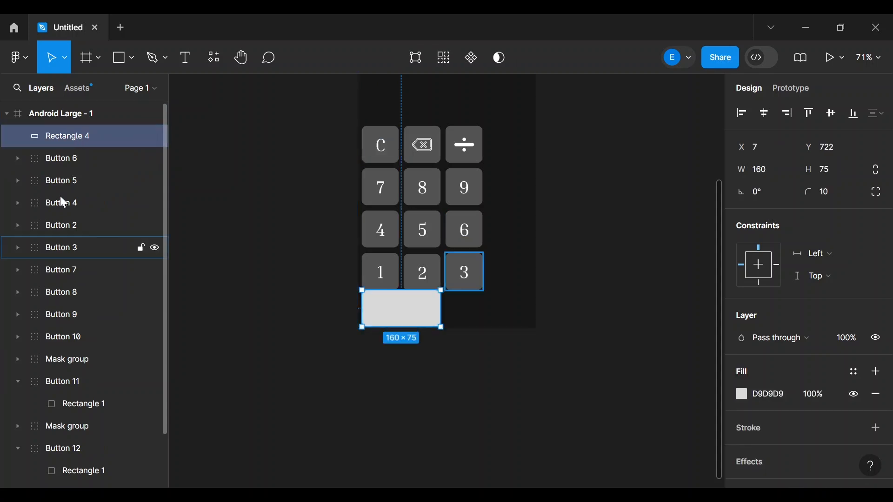
# - Drag the backspace icon's mask group into Button 11 in the Layers panel
pyautogui.scroll(-3, 49, 258)
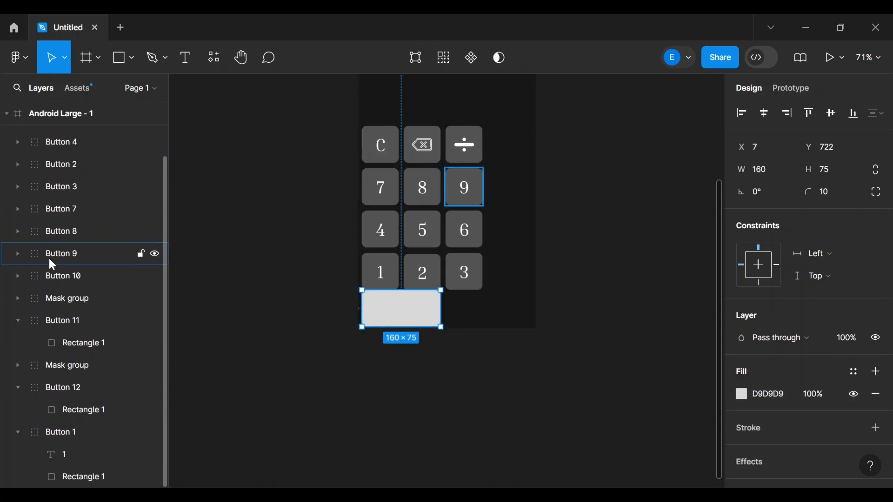
pyautogui.click(20, 321)
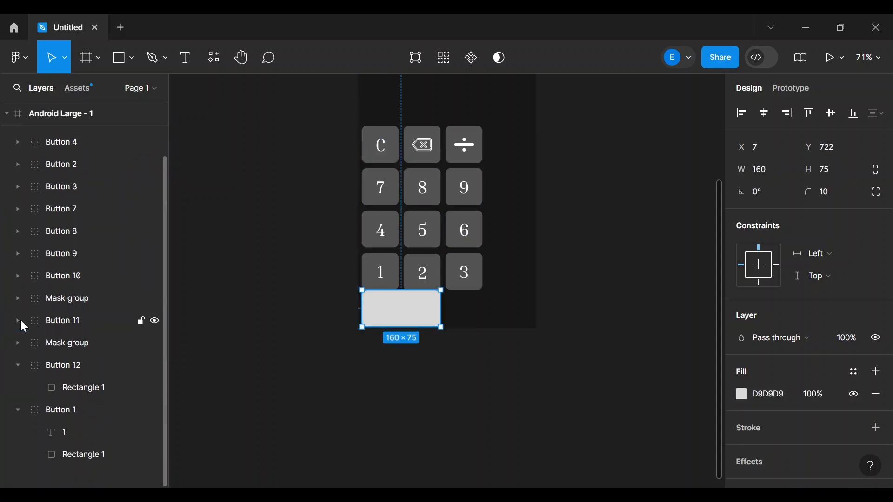
pyautogui.click(56, 345)
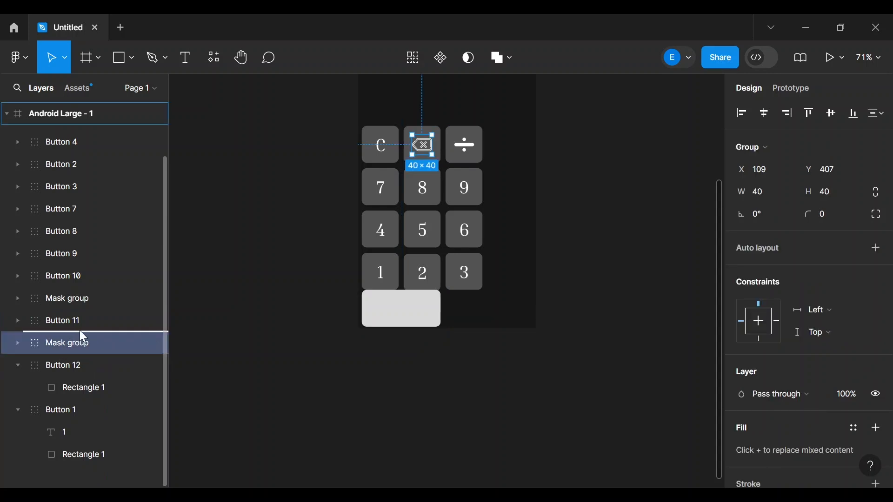
pyautogui.click(210, 335)
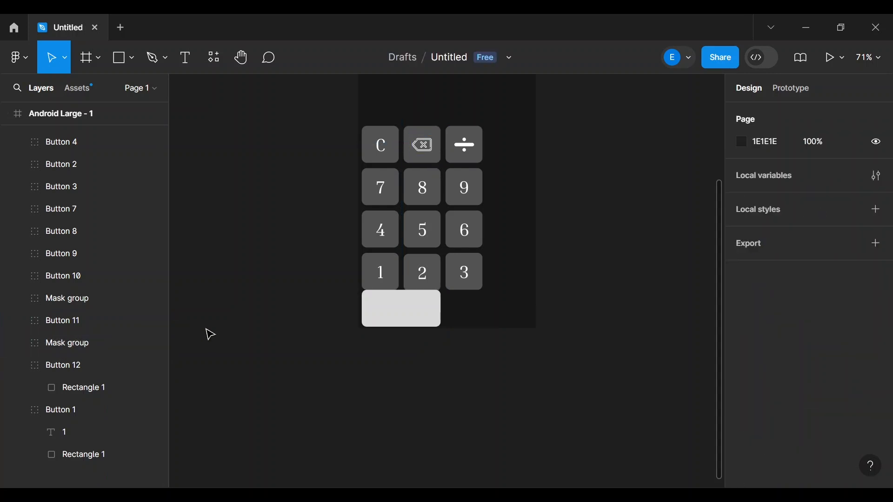
pyautogui.click(13, 321)
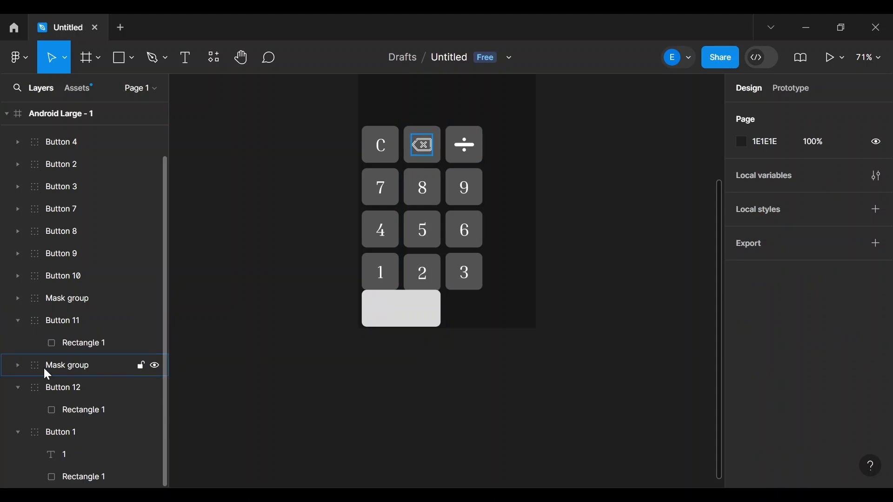
pyautogui.moveTo(44, 366); pyautogui.dragTo(74, 330)
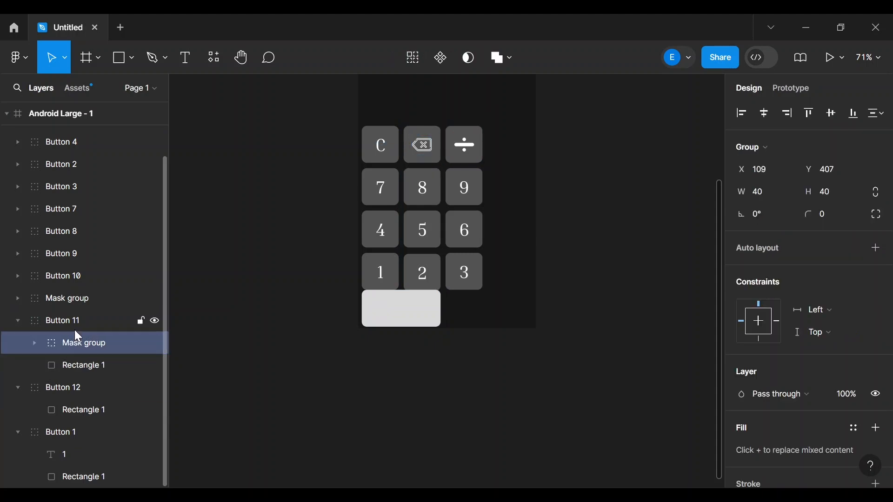
pyautogui.click(15, 323)
pyautogui.click(15, 340)
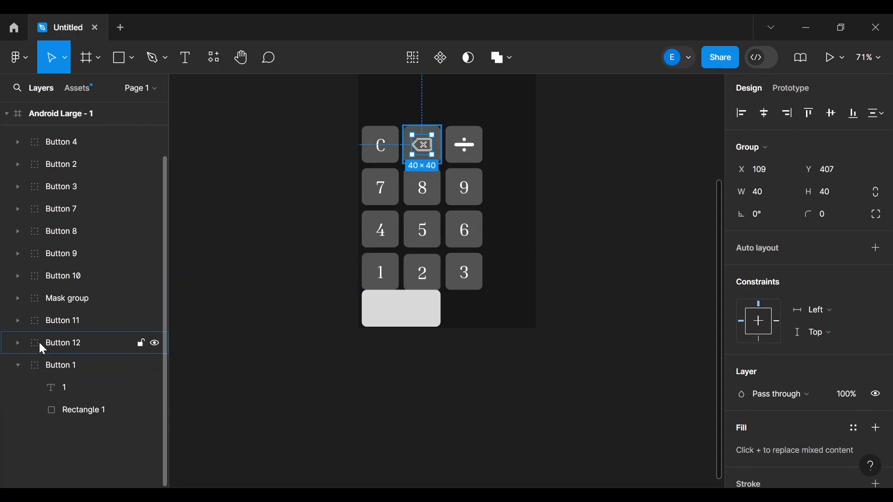
# - Move the backspace icon out of Button 11 into Button 12
pyautogui.click(38, 342)
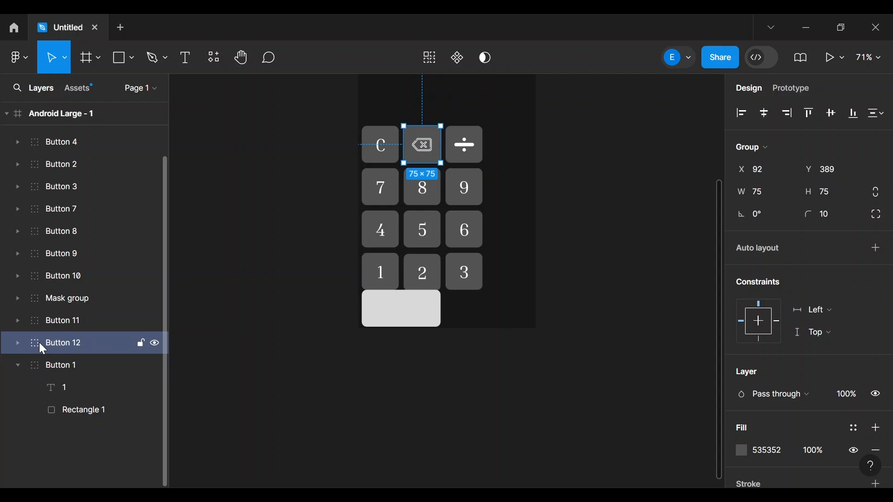
pyautogui.click(16, 344)
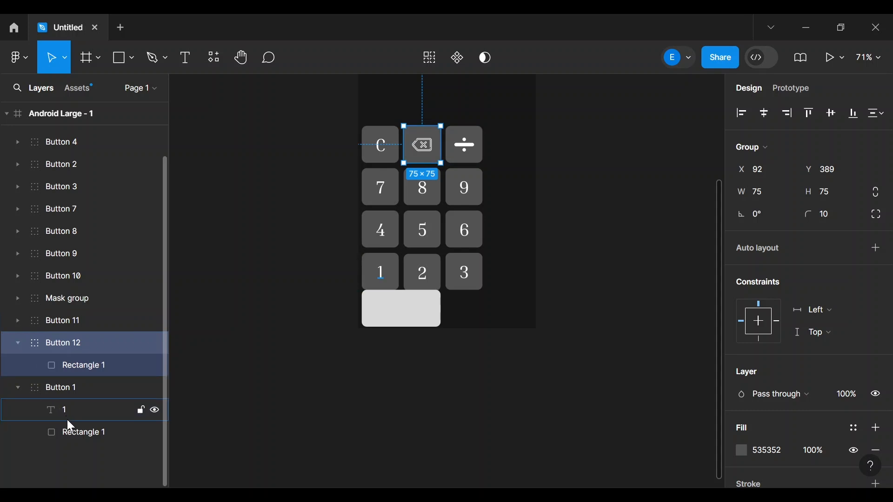
pyautogui.click(16, 321)
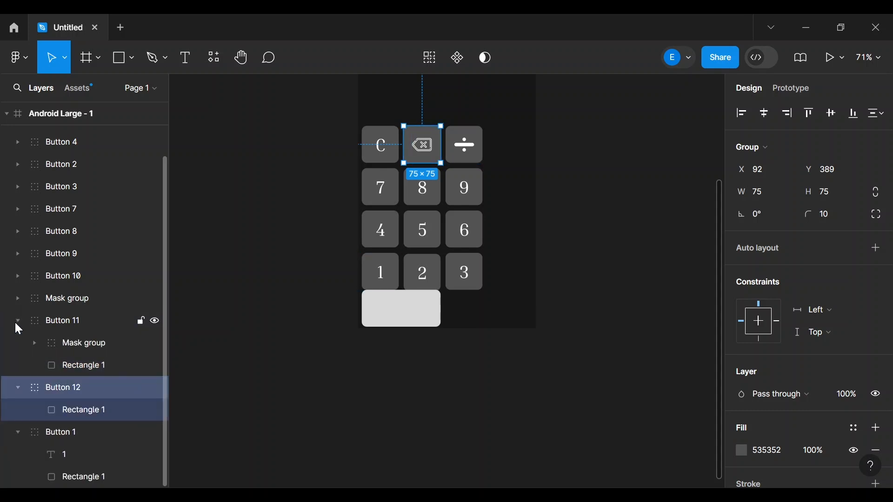
pyautogui.click(66, 356)
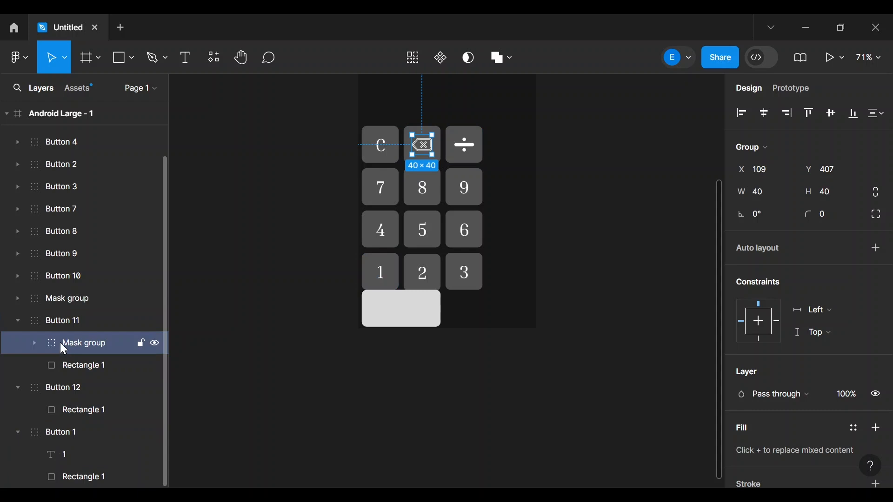
pyautogui.moveTo(60, 342); pyautogui.dragTo(66, 400)
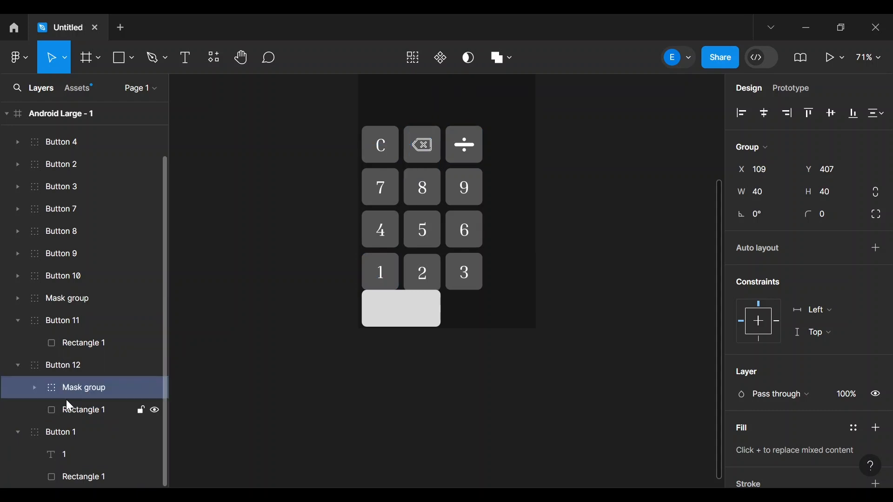
# - Move the ÷ mask group into Button 11 and collapse Buttons 11, 12 and 1
pyautogui.click(53, 322)
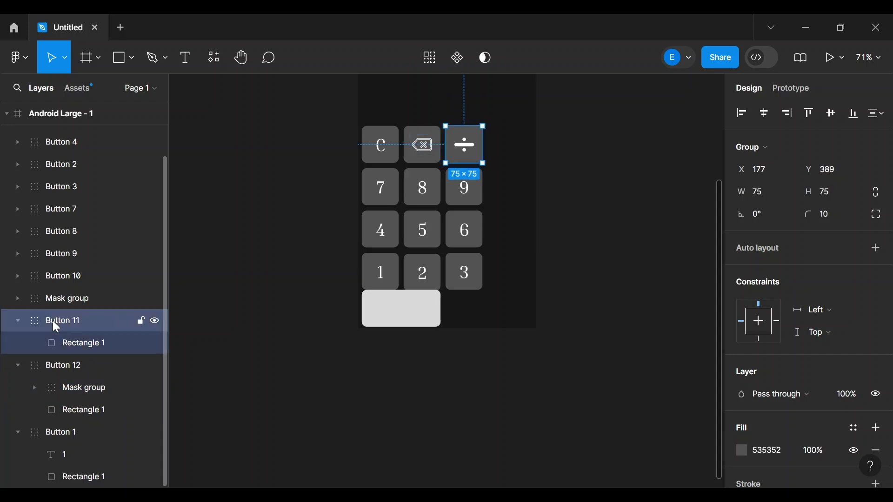
pyautogui.moveTo(52, 302); pyautogui.dragTo(66, 336)
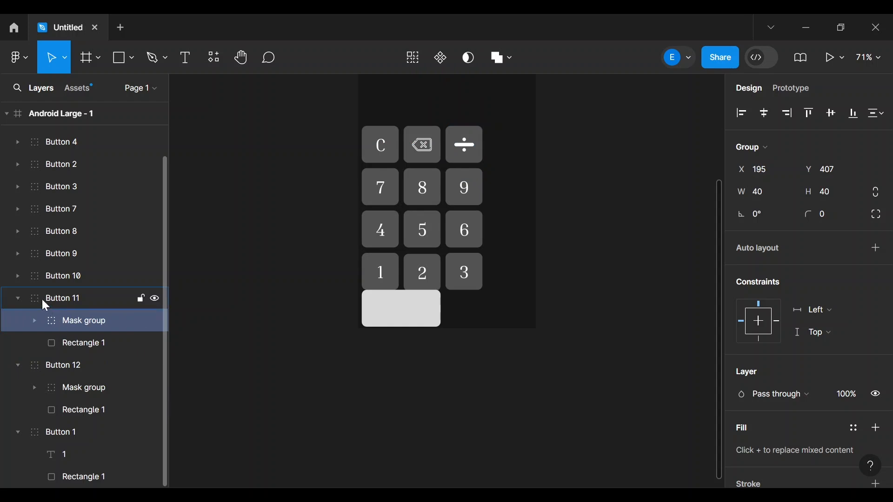
pyautogui.click(17, 298)
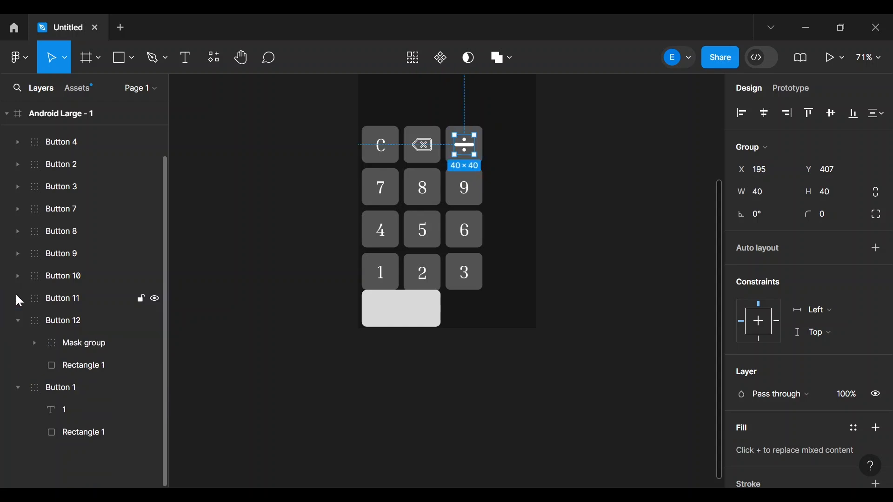
pyautogui.click(16, 321)
pyautogui.click(17, 344)
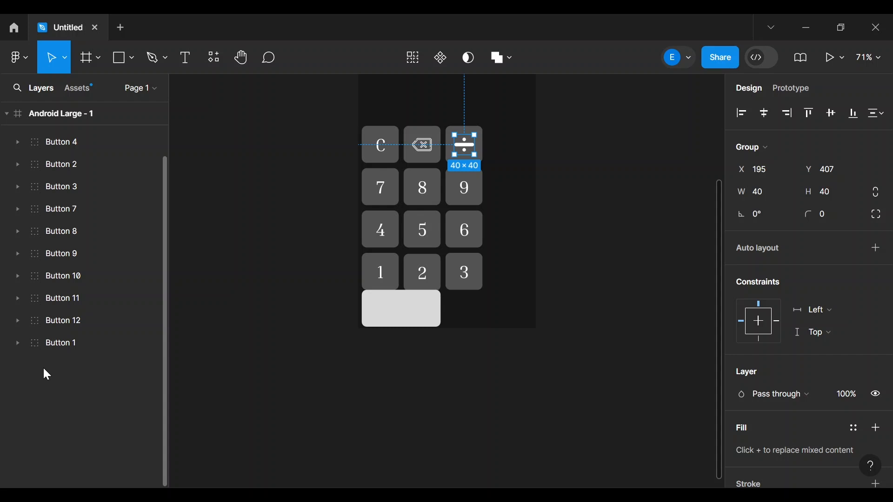
pyautogui.scroll(2, 43, 366)
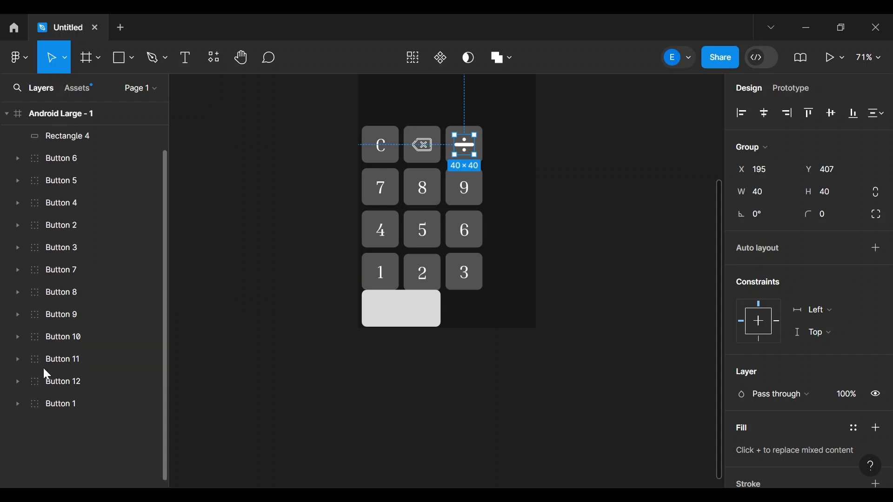
# - Select all twelve keypad buttons, Button 1 through Button 6, and nudge them up
pyautogui.keyDown('shift'); pyautogui.click(57, 404); pyautogui.keyUp('shift')
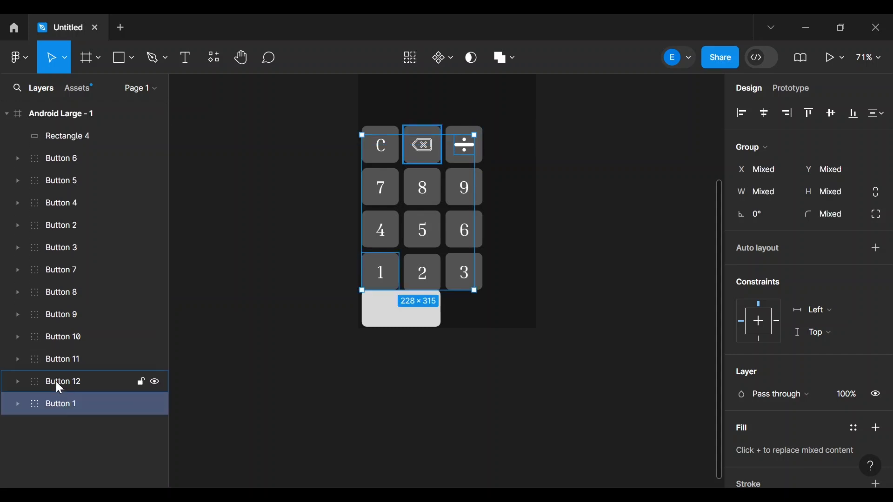
pyautogui.click(16, 418)
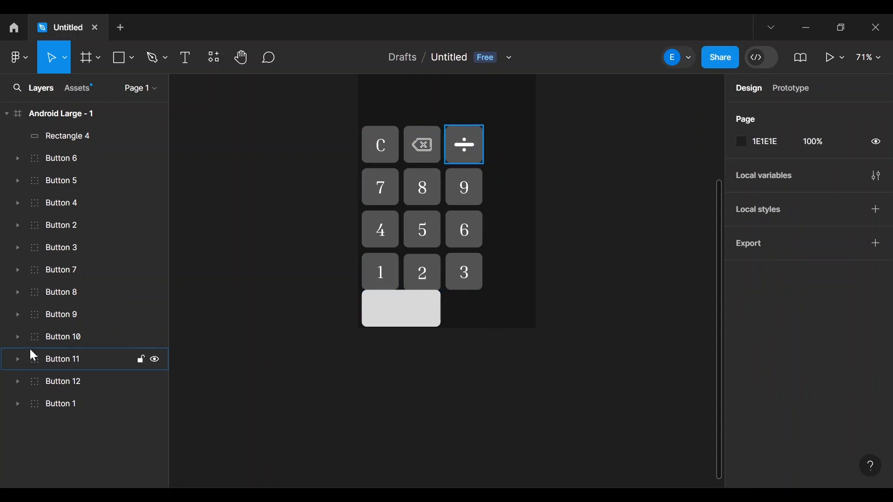
pyautogui.click(45, 403)
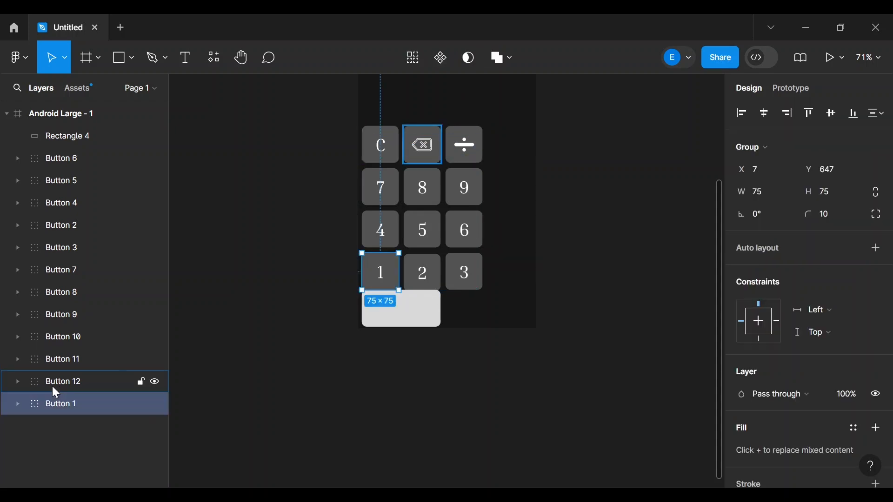
pyautogui.keyDown('shift'); pyautogui.click(52, 386); pyautogui.keyUp('shift')
pyautogui.keyDown('shift'); pyautogui.click(55, 360); pyautogui.keyUp('shift')
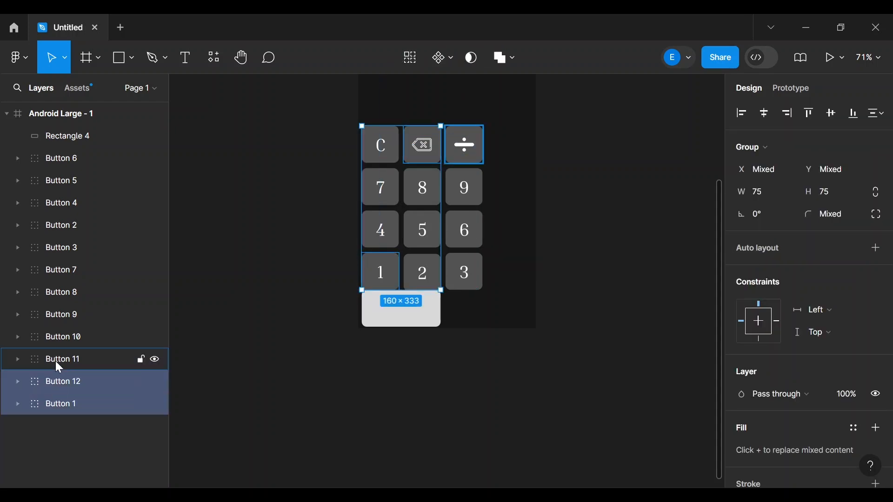
pyautogui.keyDown('shift'); pyautogui.click(60, 334); pyautogui.keyUp('shift')
pyautogui.keyDown('shift'); pyautogui.click(62, 314); pyautogui.keyUp('shift')
pyautogui.keyDown('shift'); pyautogui.click(60, 290); pyautogui.keyUp('shift')
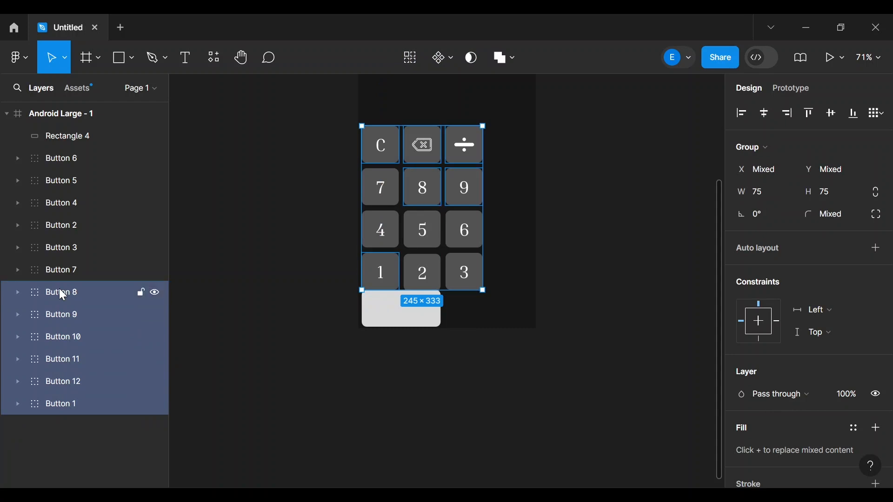
pyautogui.keyDown('shift'); pyautogui.click(55, 254); pyautogui.keyUp('shift')
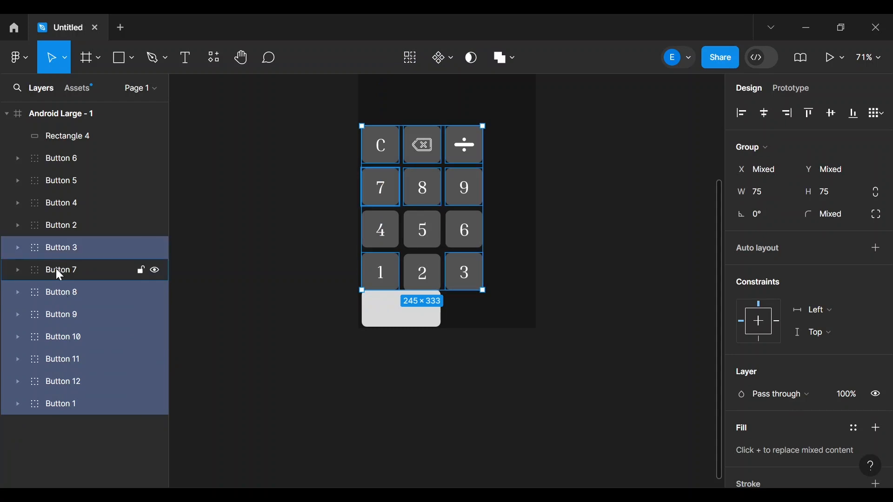
pyautogui.keyDown('shift'); pyautogui.click(56, 270); pyautogui.keyUp('shift')
pyautogui.keyDown('shift'); pyautogui.click(52, 229); pyautogui.keyUp('shift')
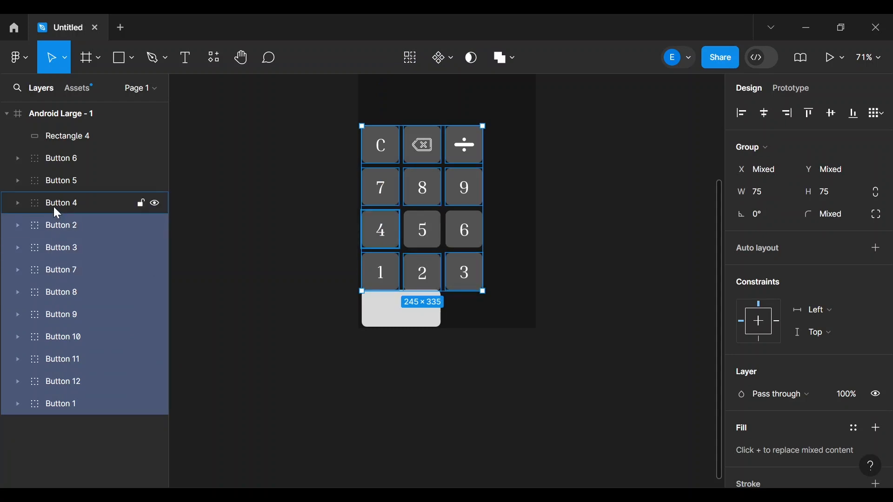
pyautogui.keyDown('shift'); pyautogui.click(54, 206); pyautogui.keyUp('shift')
pyautogui.keyDown('shift'); pyautogui.click(55, 182); pyautogui.keyUp('shift')
pyautogui.keyDown('shift'); pyautogui.click(60, 158); pyautogui.keyUp('shift')
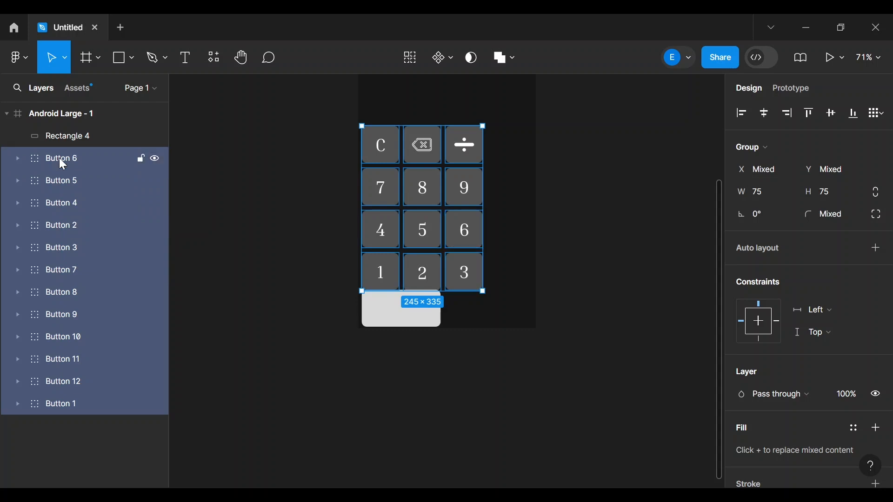
pyautogui.press('Up')
pyautogui.press('Up')
pyautogui.press('Up')
pyautogui.press('Up')
pyautogui.press('Up')
pyautogui.press('Up')
pyautogui.press('Up')
pyautogui.press('Up')
pyautogui.press('Up')
pyautogui.press('Up')
pyautogui.press('Up')
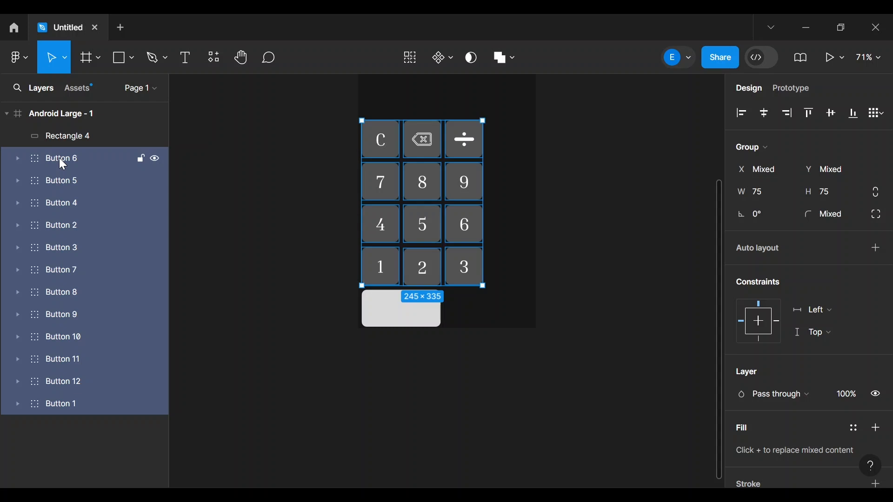
# - Nudge the buttons up once more and test the wide rectangle's position, leaving it in place
pyautogui.press('Up')
pyautogui.press('Up')
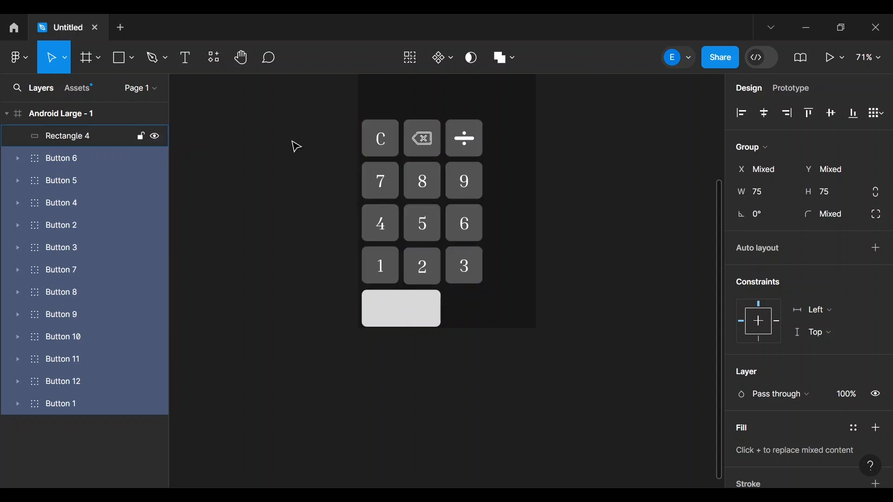
pyautogui.click(619, 283)
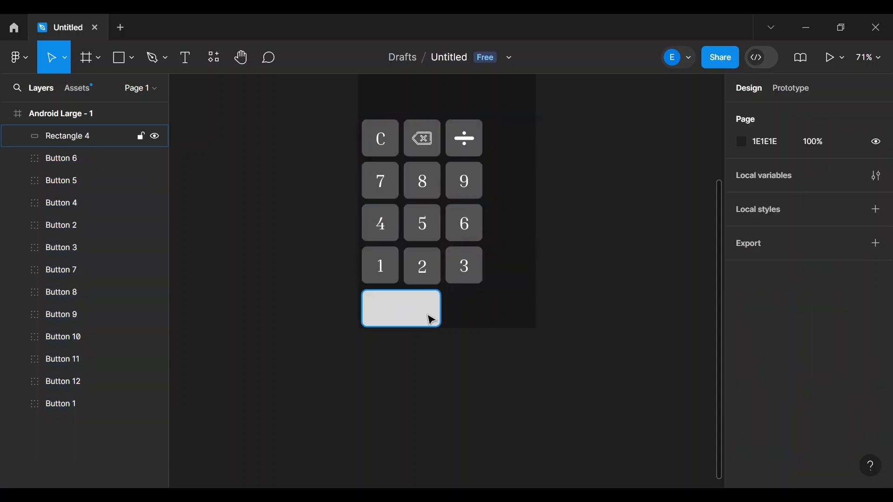
pyautogui.moveTo(420, 312); pyautogui.dragTo(422, 310)
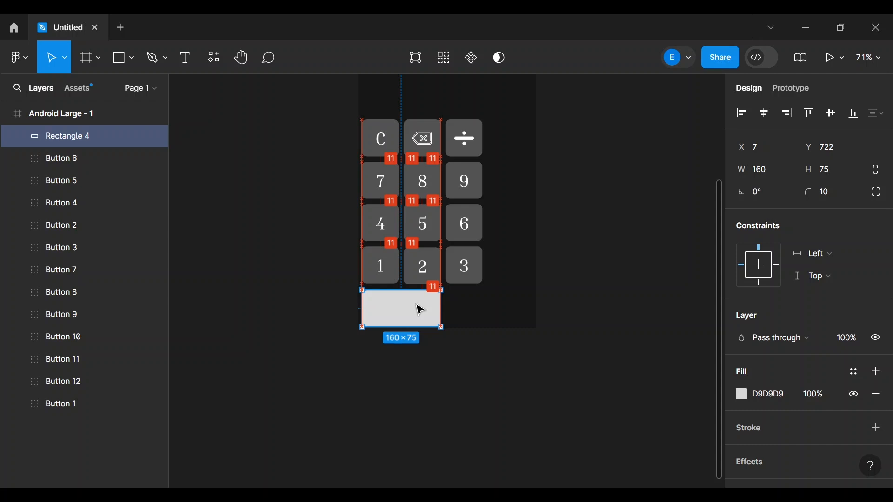
pyautogui.moveTo(416, 305); pyautogui.dragTo(417, 309)
pyautogui.click(611, 287)
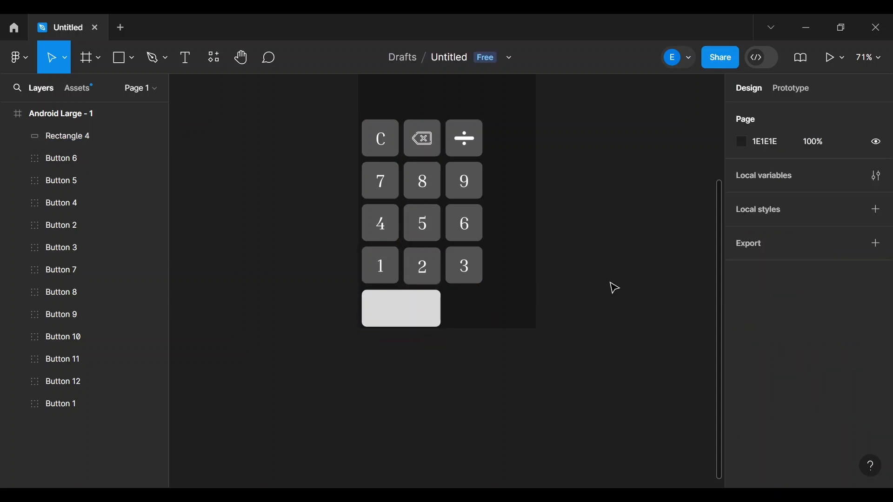
# - Adjust the 1 and 4 keys, then drop Rectangle 4 below the 1 and 2 keys at Y 722
pyautogui.click(382, 270)
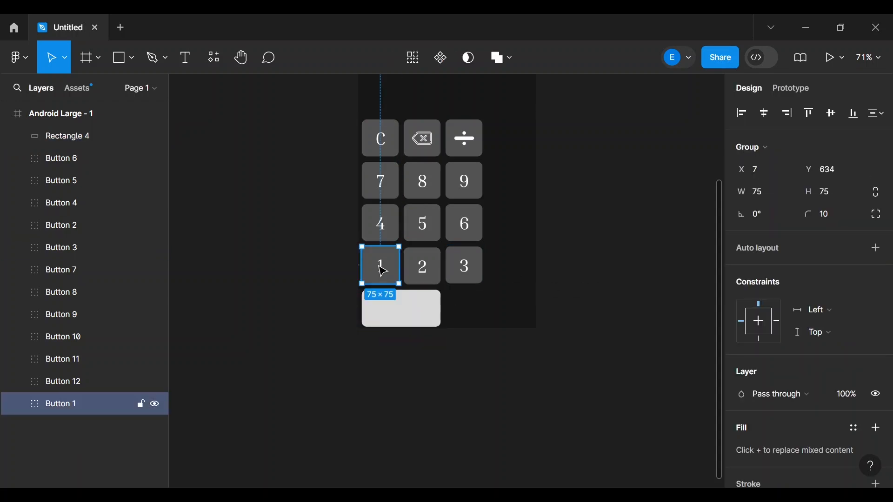
pyautogui.moveTo(383, 271); pyautogui.dragTo(380, 267)
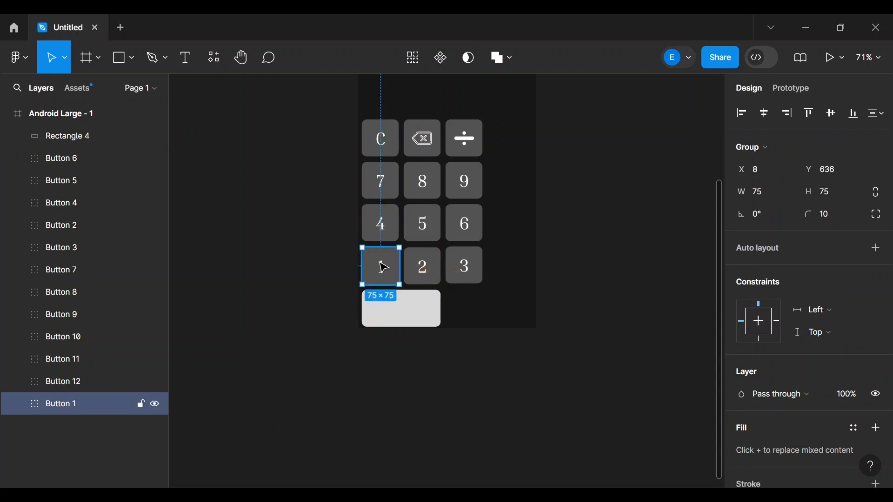
pyautogui.click(382, 223)
pyautogui.moveTo(383, 223)
pyautogui.mouseDown()
pyautogui.moveTo(386, 236)
pyautogui.moveTo(386, 228)
pyautogui.mouseUp()
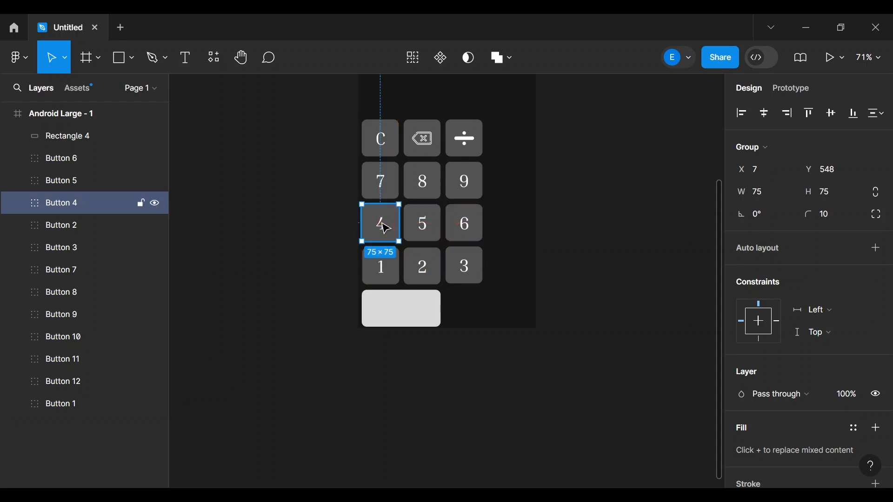
pyautogui.click(616, 221)
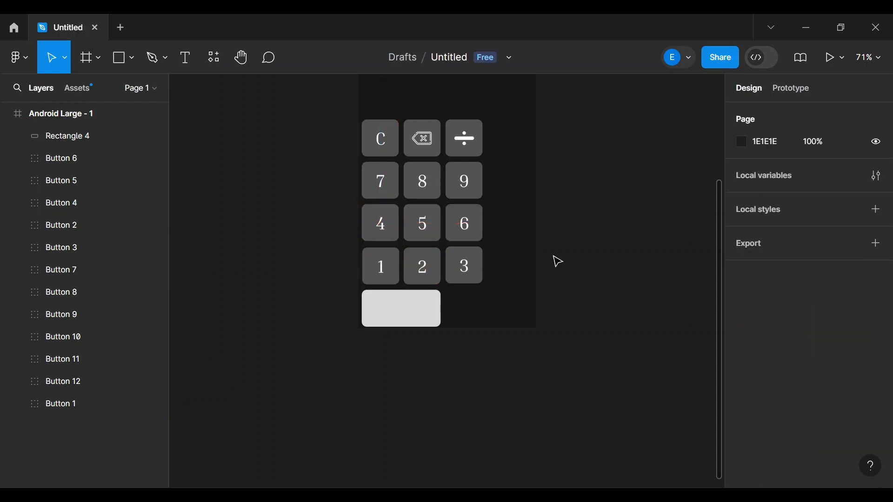
pyautogui.moveTo(402, 313)
pyautogui.mouseDown()
pyautogui.moveTo(400, 306)
pyautogui.moveTo(402, 313)
pyautogui.mouseUp()
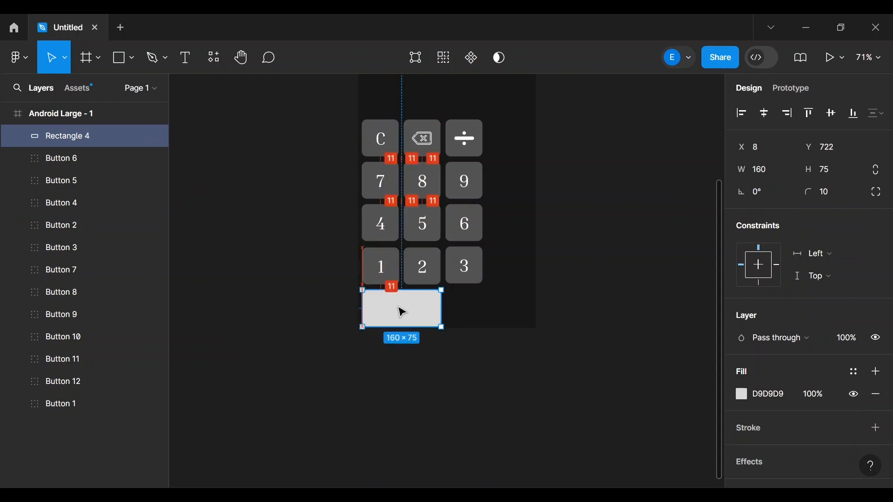
pyautogui.click(604, 265)
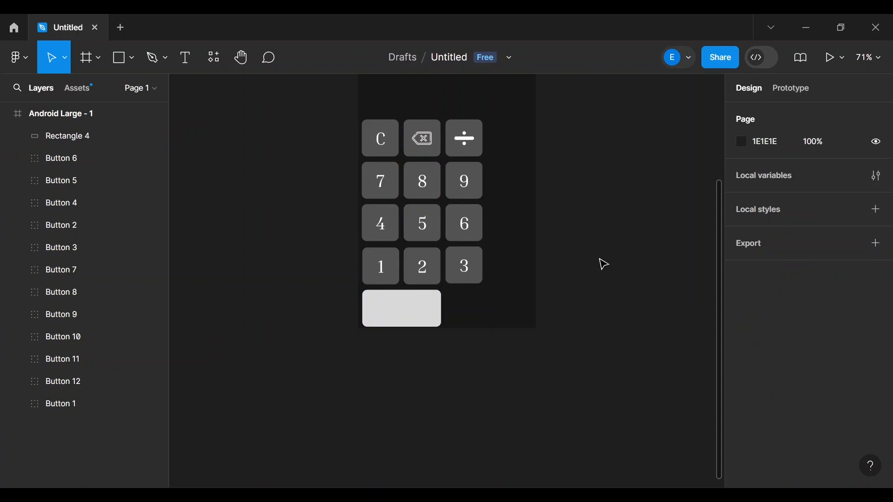
# - Select all twelve keypad button groups, from the 6 key to Button 1, in Layers
pyautogui.click(48, 161)
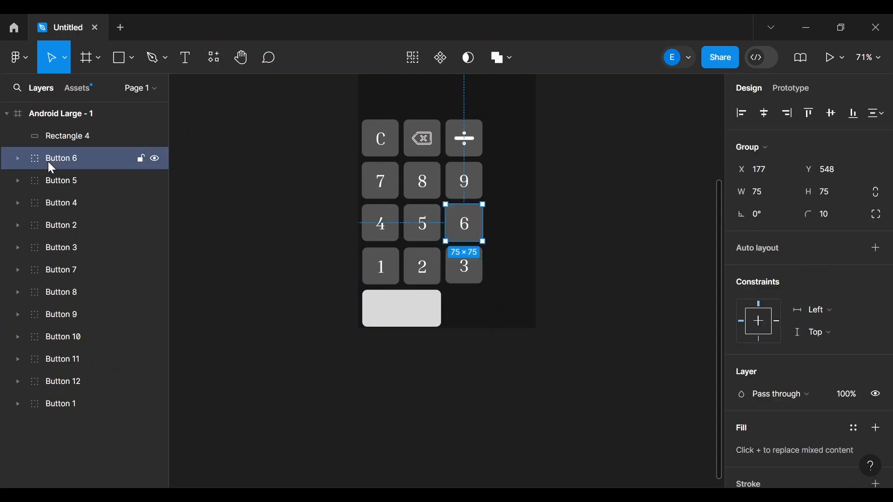
pyautogui.keyDown('shift'); pyautogui.click(54, 186); pyautogui.keyUp('shift')
pyautogui.keyDown('shift'); pyautogui.click(58, 207); pyautogui.keyUp('shift')
pyautogui.keyDown('shift'); pyautogui.click(61, 228); pyautogui.keyUp('shift')
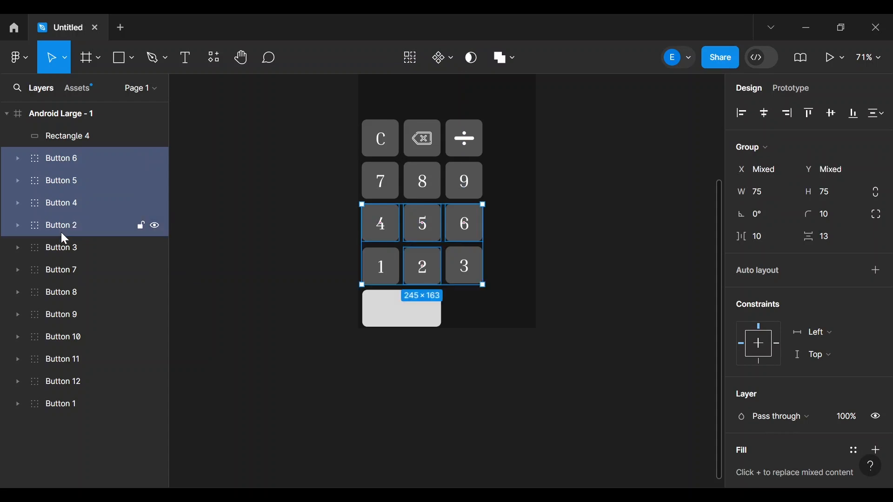
pyautogui.keyDown('shift'); pyautogui.click(65, 248); pyautogui.keyUp('shift')
pyautogui.keyDown('shift'); pyautogui.click(67, 271); pyautogui.keyUp('shift')
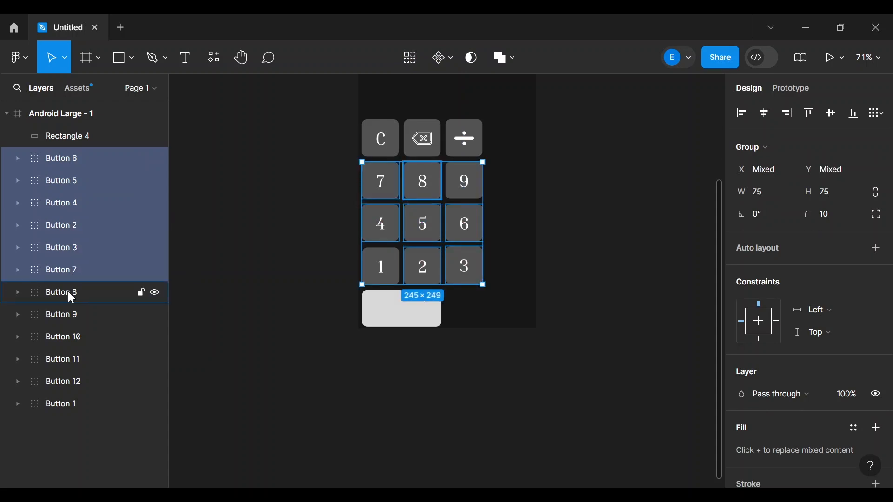
pyautogui.keyDown('shift'); pyautogui.click(68, 291); pyautogui.keyUp('shift')
pyautogui.keyDown('shift'); pyautogui.click(67, 308); pyautogui.keyUp('shift')
pyautogui.keyDown('shift'); pyautogui.click(67, 331); pyautogui.keyUp('shift')
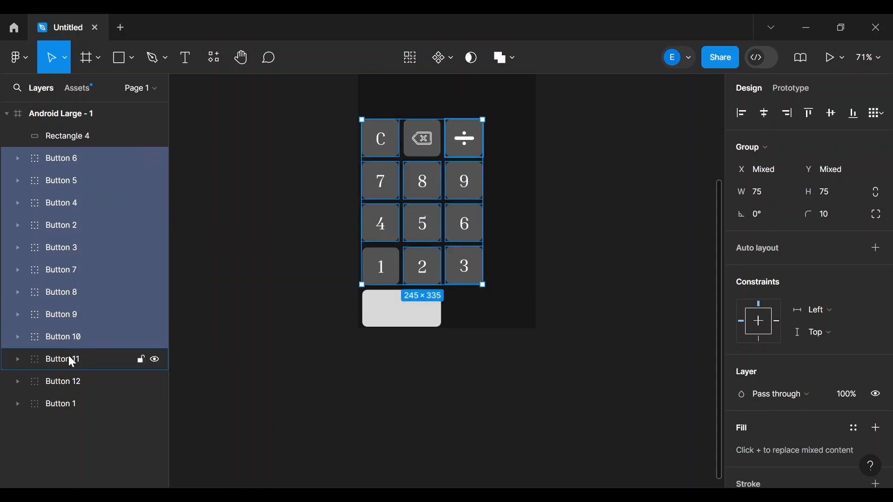
pyautogui.keyDown('shift'); pyautogui.click(68, 363); pyautogui.keyUp('shift')
pyautogui.keyDown('shift'); pyautogui.click(69, 380); pyautogui.keyUp('shift')
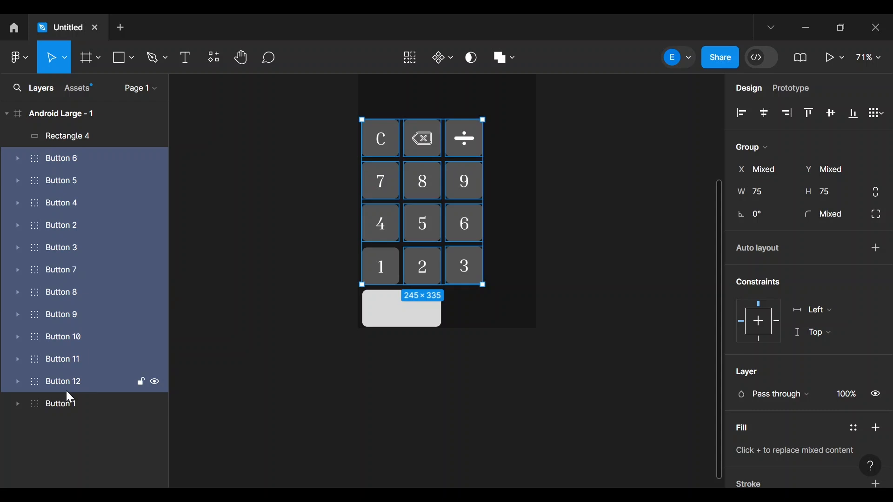
pyautogui.keyDown('shift'); pyautogui.click(68, 402); pyautogui.keyUp('shift')
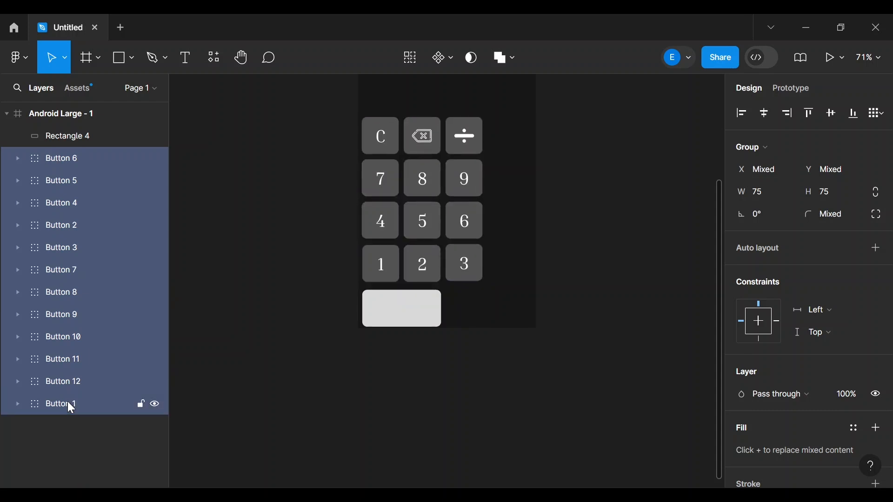
# - Move Rectangle 4 up to Y 717, 11 units below the 1 key
pyautogui.click(508, 369)
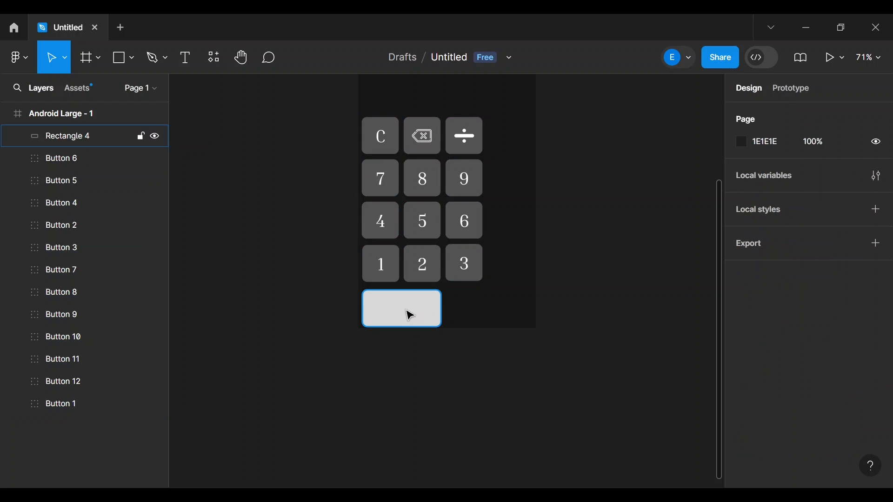
pyautogui.moveTo(410, 316); pyautogui.dragTo(406, 309)
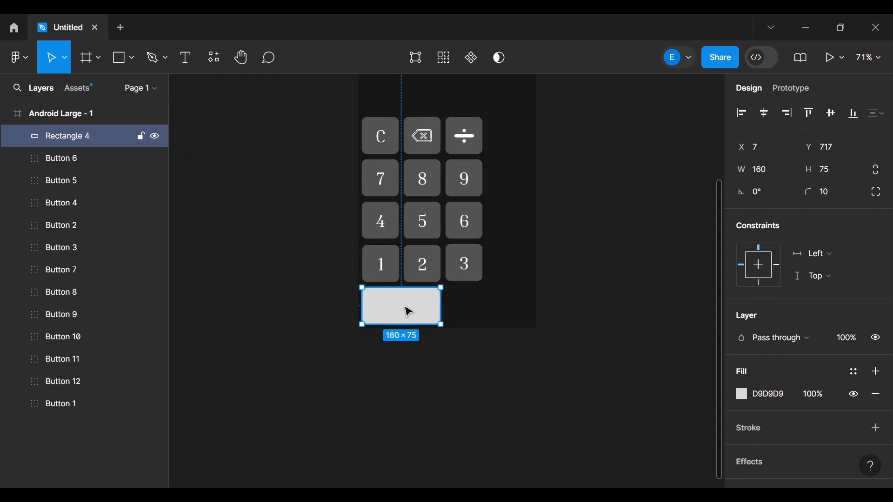
pyautogui.click(687, 279)
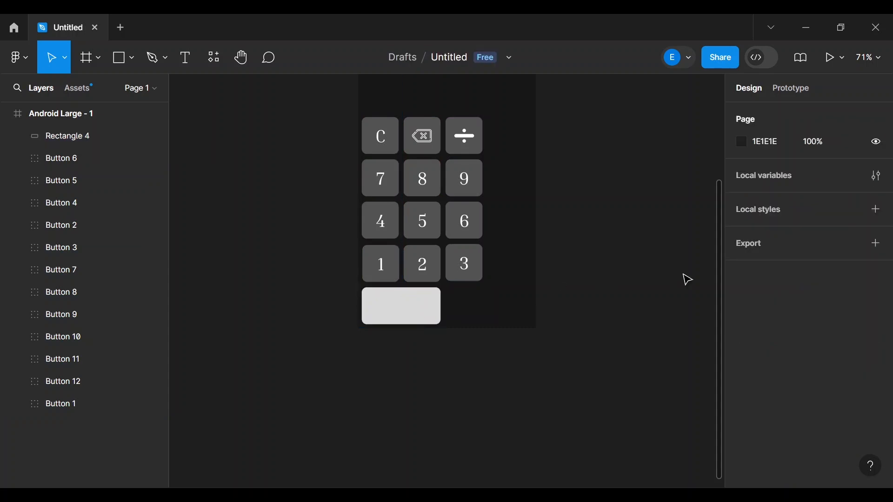
# - Recolour Rectangle 4's fill from light grey D9D9D9 to dark grey 535352
pyautogui.click(411, 322)
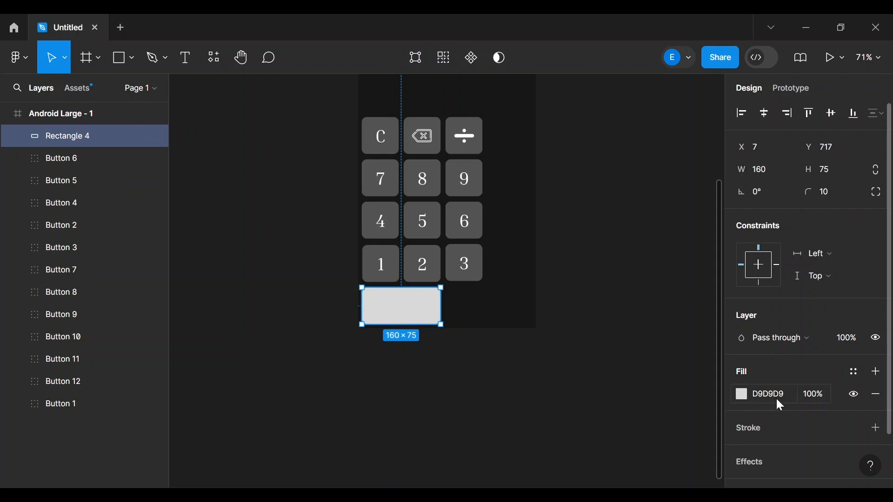
pyautogui.click(741, 395)
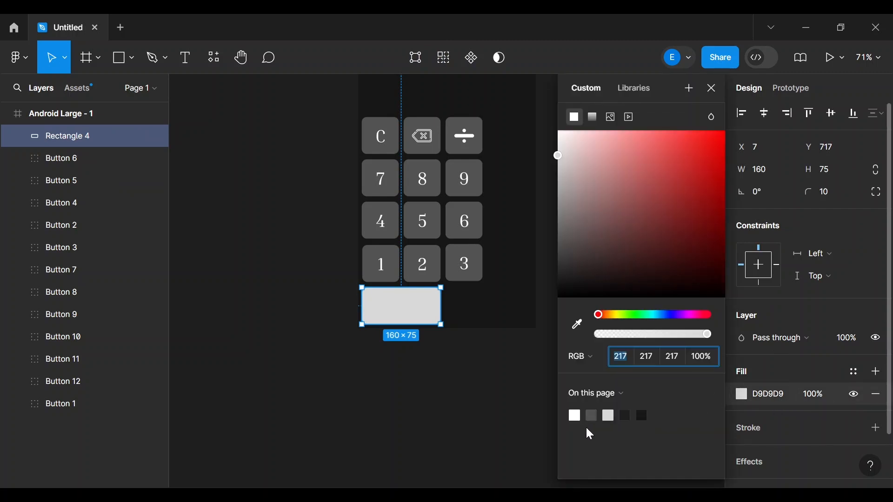
pyautogui.moveTo(558, 155); pyautogui.dragTo(560, 243)
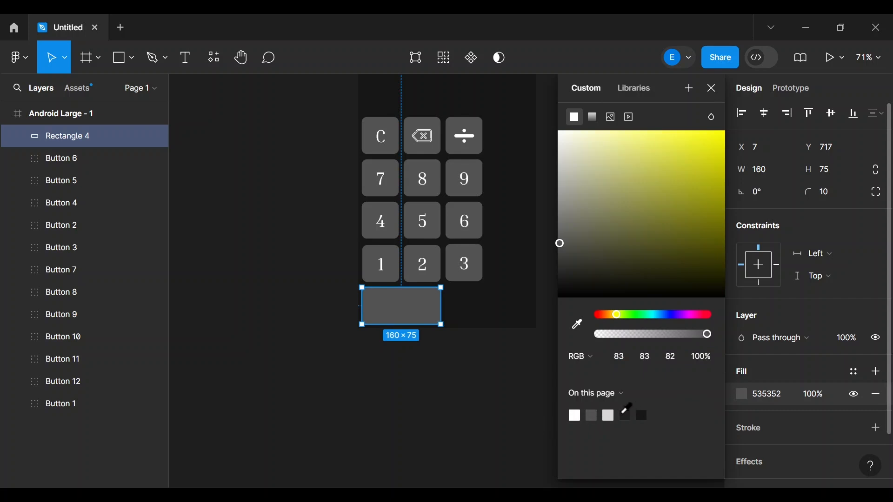
pyautogui.click(501, 417)
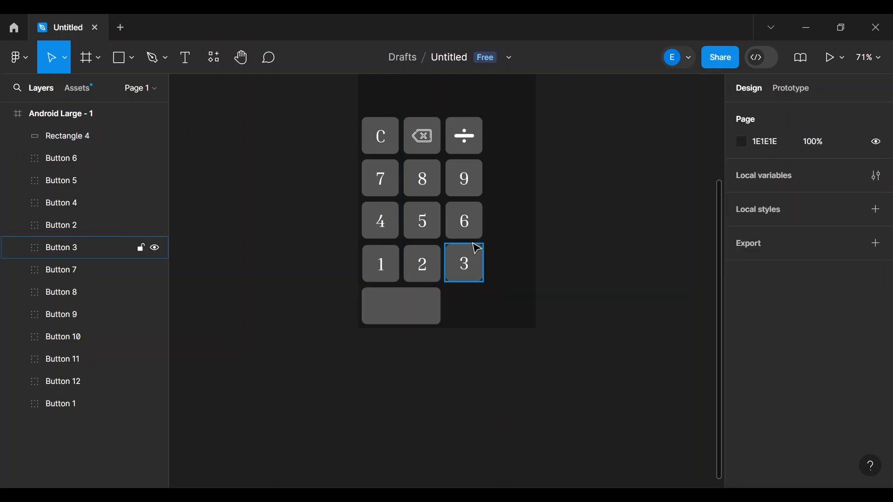
# - Add a '0' text label inside the wide bottom key
pyautogui.click(176, 65)
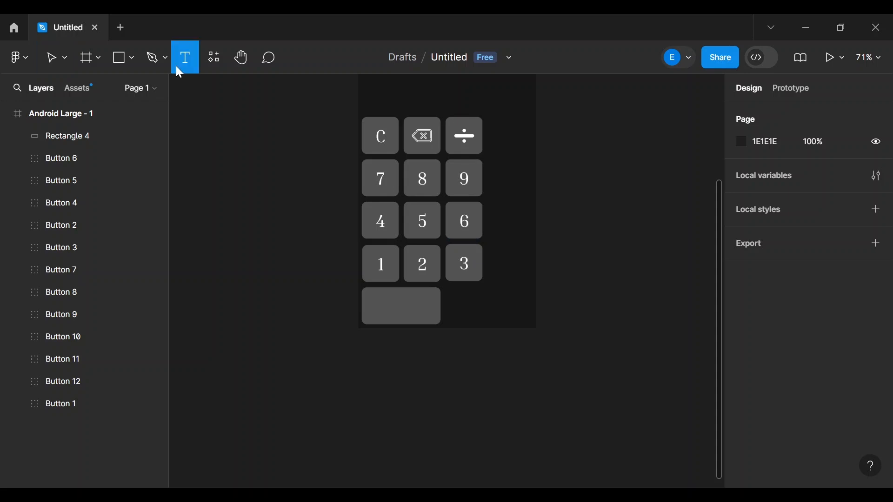
pyautogui.click(401, 308)
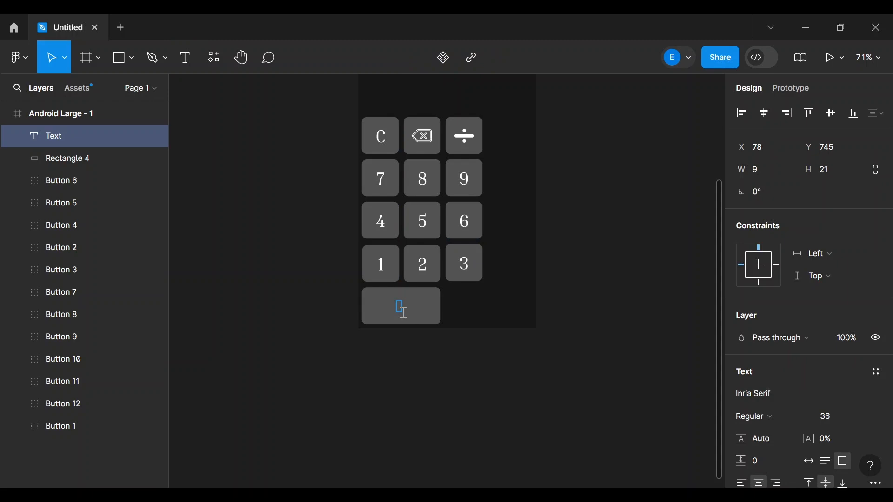
pyautogui.write('0')
pyautogui.press('Escape')
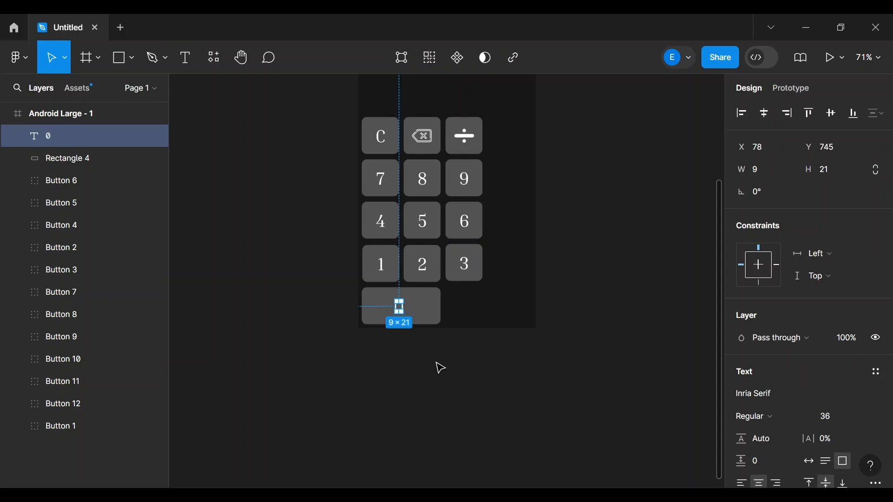
pyautogui.click(440, 368)
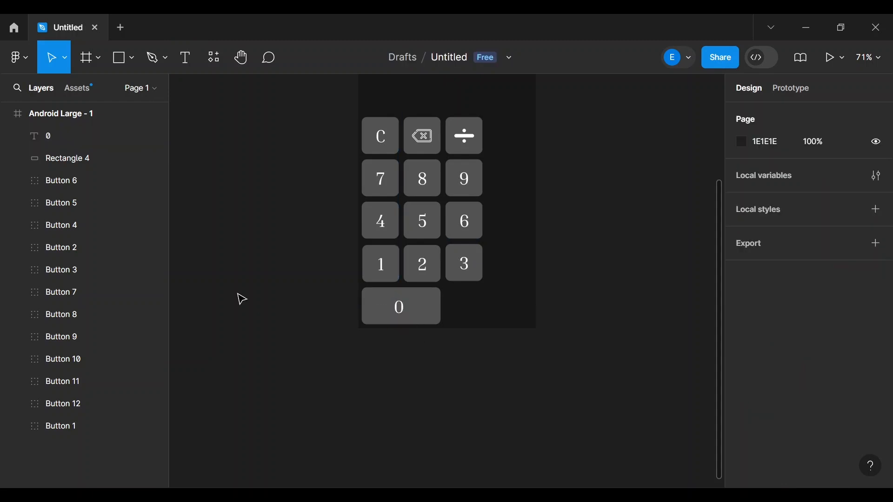
# - Group the Rectangle 4 layer with the 0 text layer
pyautogui.click(58, 157)
pyautogui.keyDown('shift'); pyautogui.click(52, 135); pyautogui.keyUp('shift')
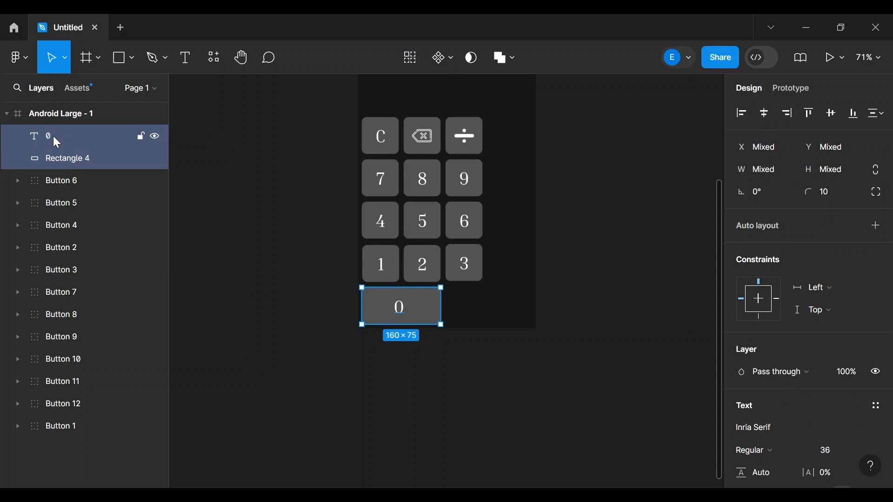
pyautogui.rightClick(53, 136)
pyautogui.moveTo(109, 334)
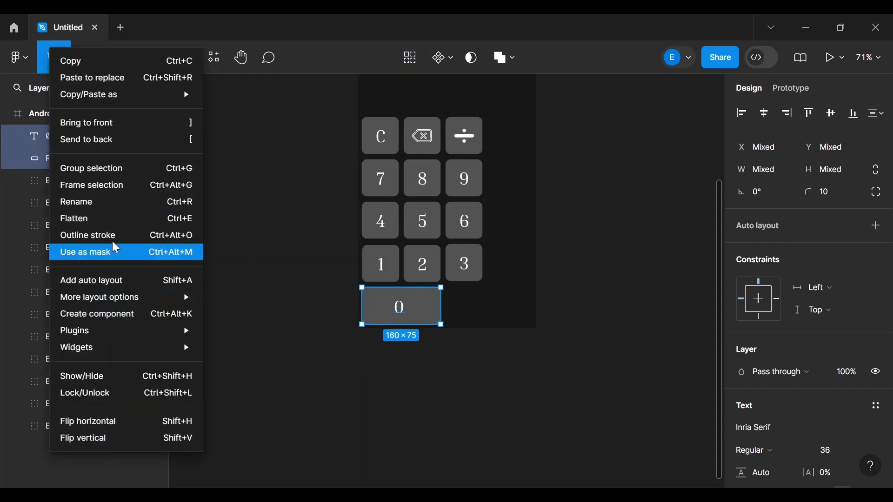
pyautogui.click(115, 170)
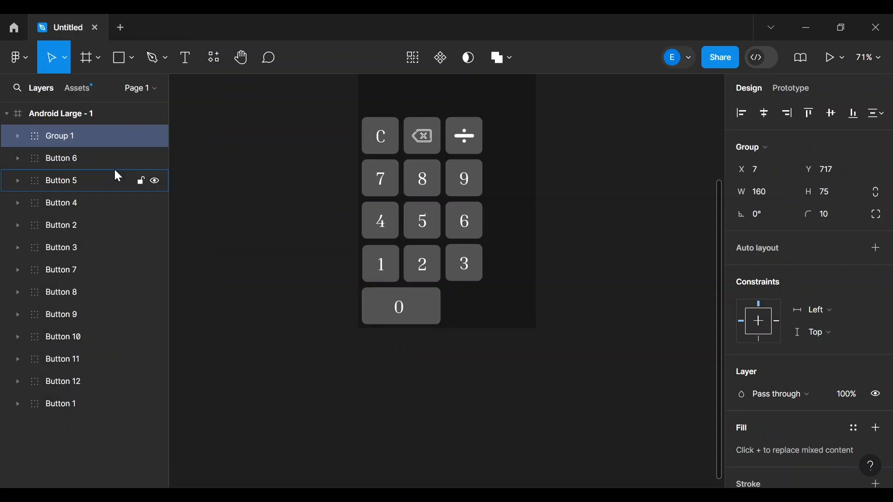
# - Rename the new group to 'Button 0'
pyautogui.rightClick(64, 135)
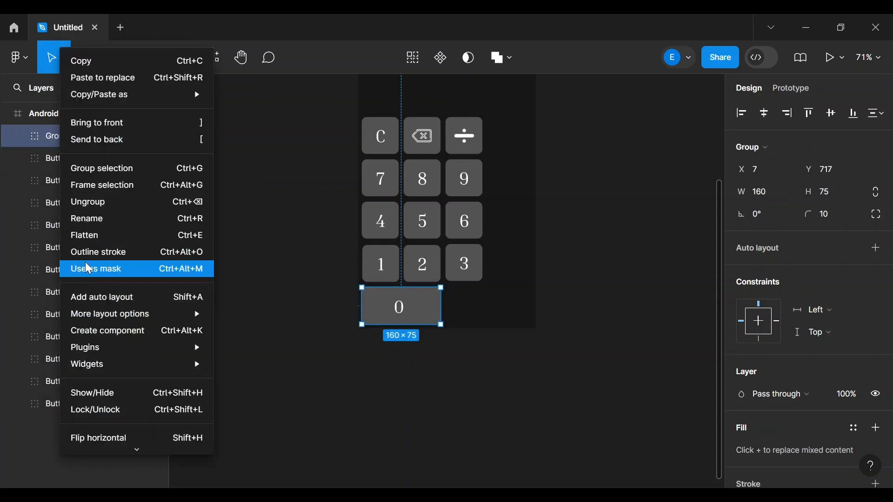
pyautogui.click(94, 216)
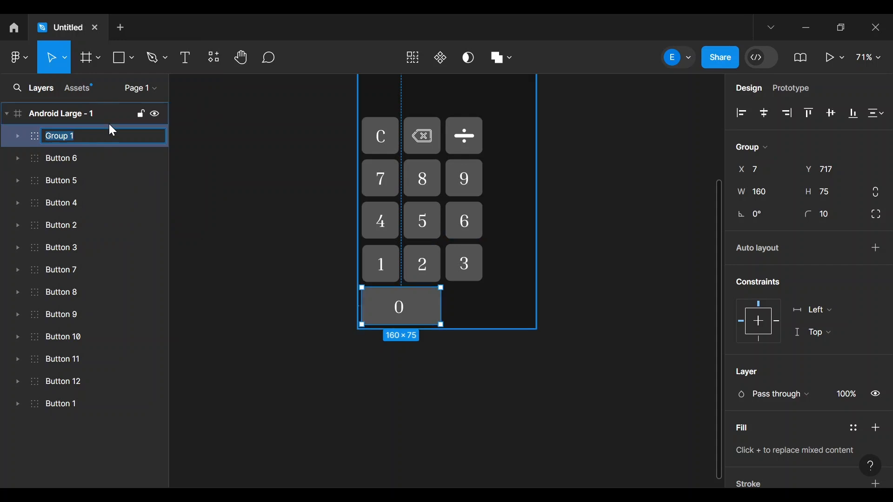
pyautogui.write('b')
pyautogui.press('BackSpace')
pyautogui.write('Button 0')
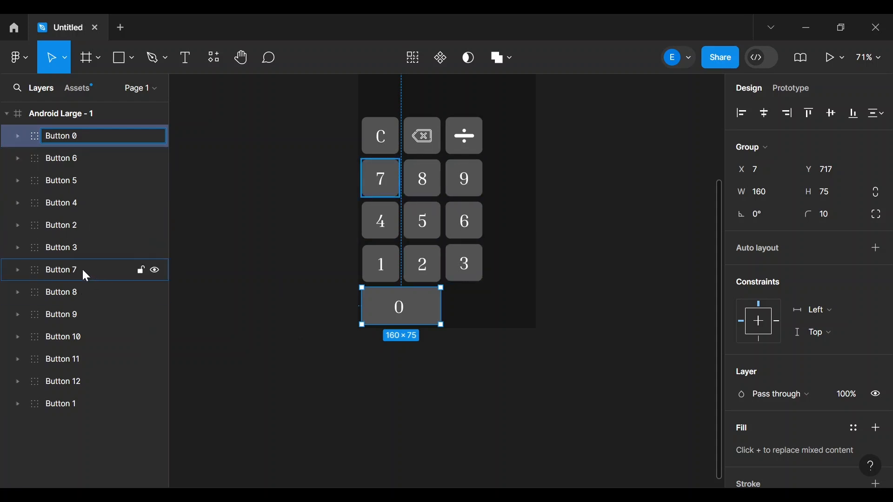
pyautogui.press('Return')
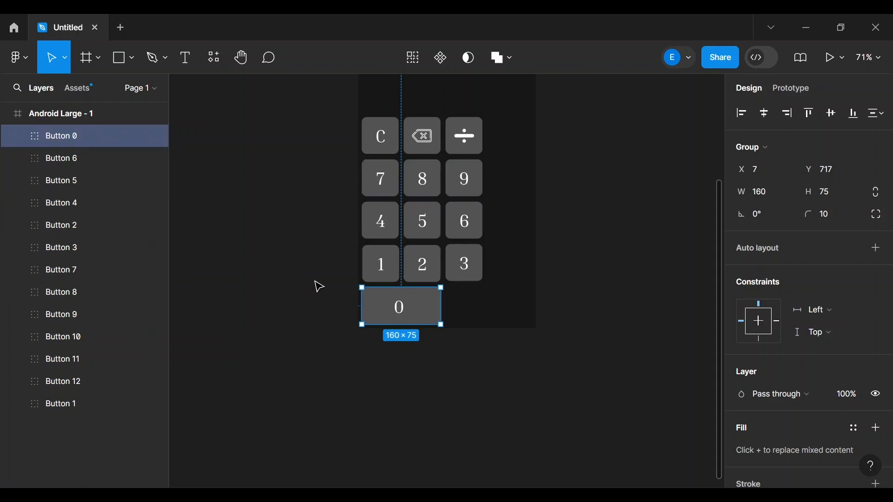
pyautogui.click(324, 277)
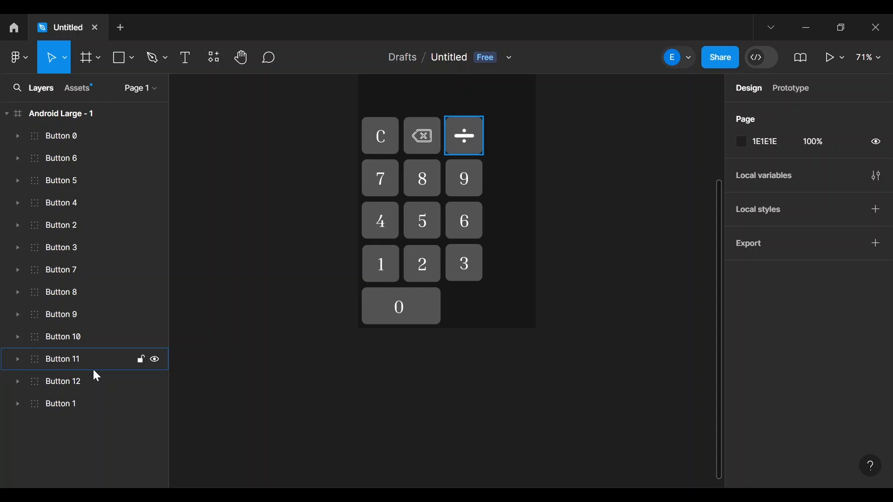
pyautogui.click(275, 430)
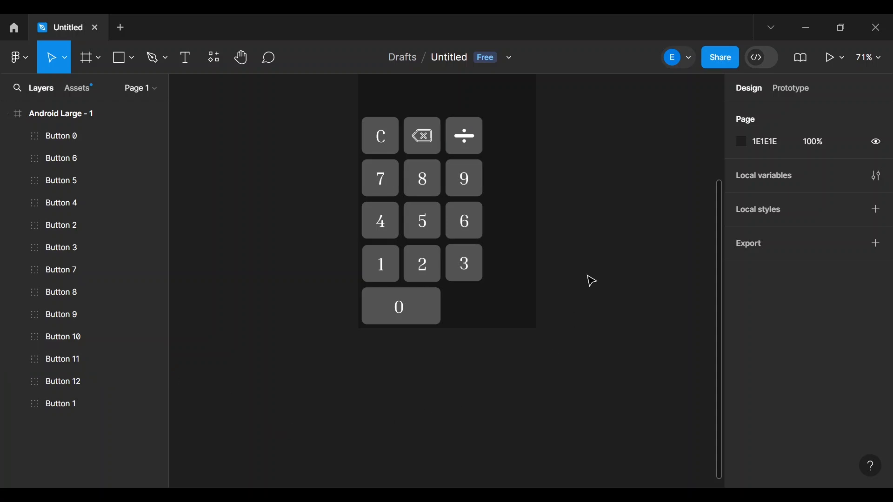
pyautogui.scroll(5, 588, 279)
pyautogui.scroll(-4, 589, 279)
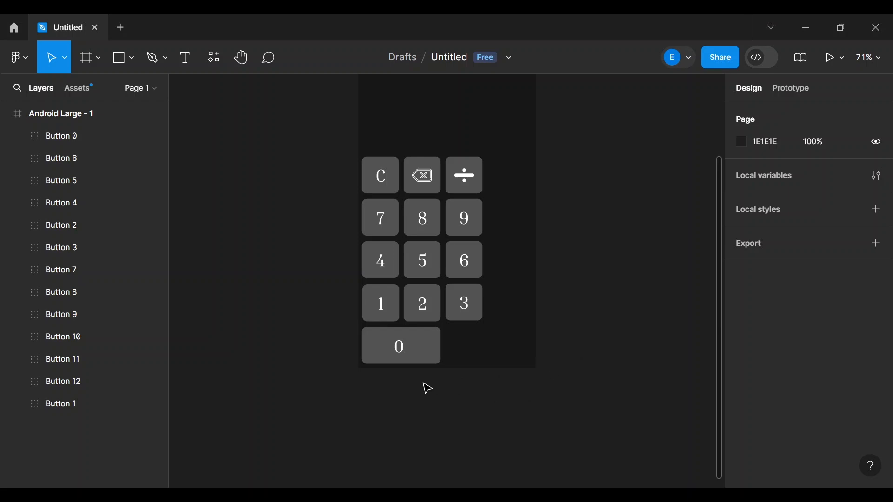
# - Duplicate the 3 key and move the copy down beside the 0 key
pyautogui.click(478, 305)
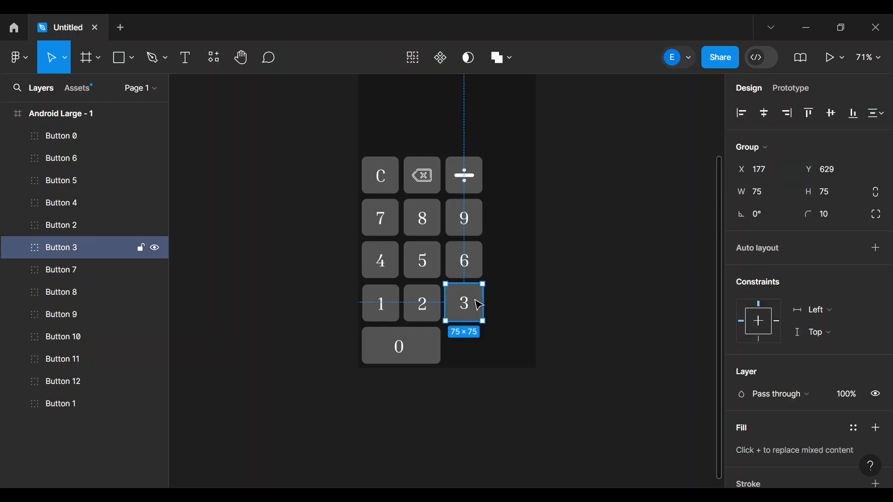
pyautogui.hotkey('ctrl', 'd')
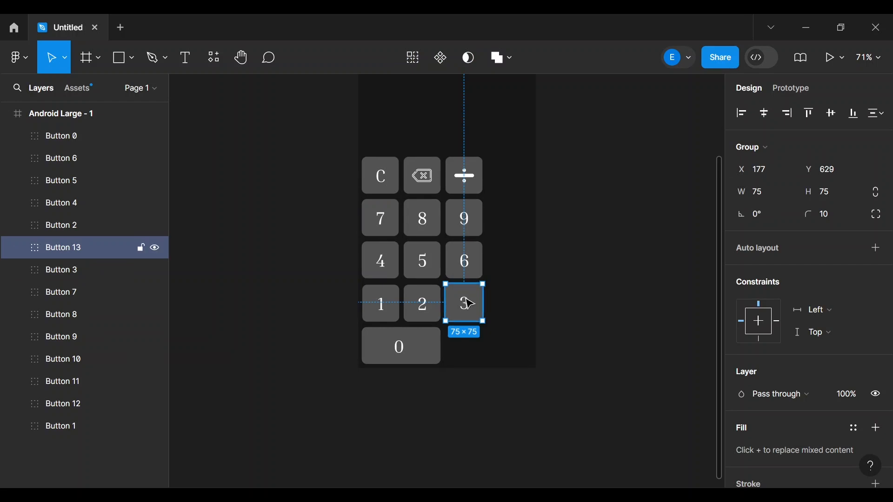
pyautogui.moveTo(466, 303); pyautogui.dragTo(468, 347)
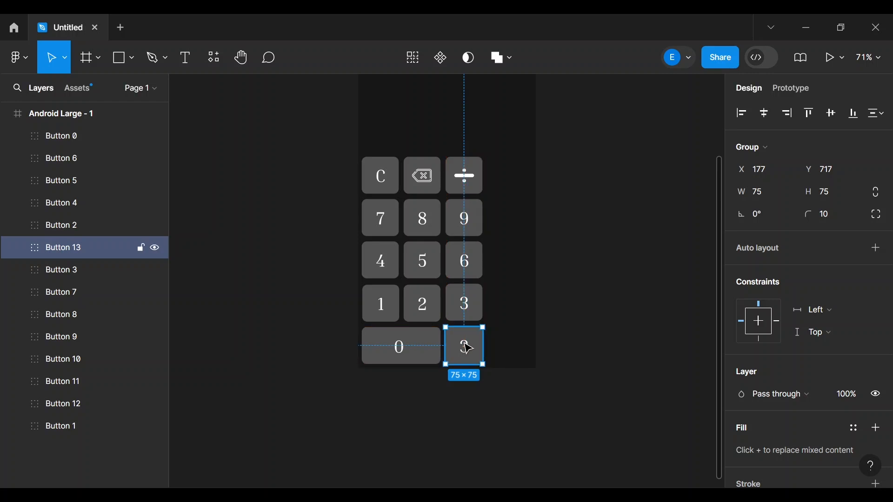
# - Change the copied key's label from 3 to a decimal point '.'
pyautogui.doubleClick(468, 348)
pyautogui.doubleClick(466, 347)
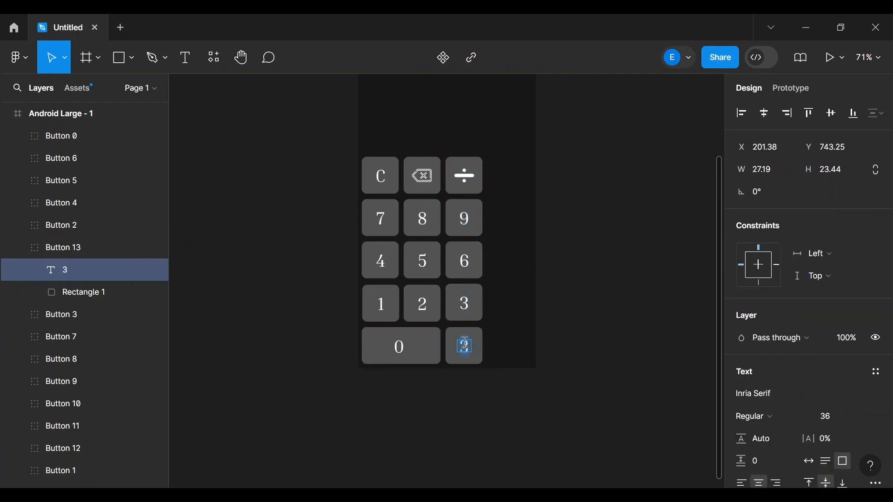
pyautogui.write('.')
pyautogui.click(623, 327)
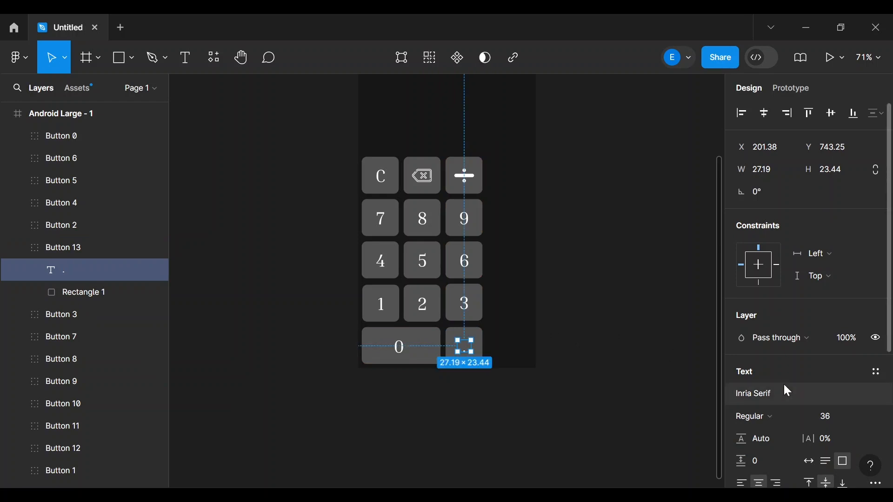
pyautogui.scroll(-4, 785, 388)
pyautogui.click(625, 347)
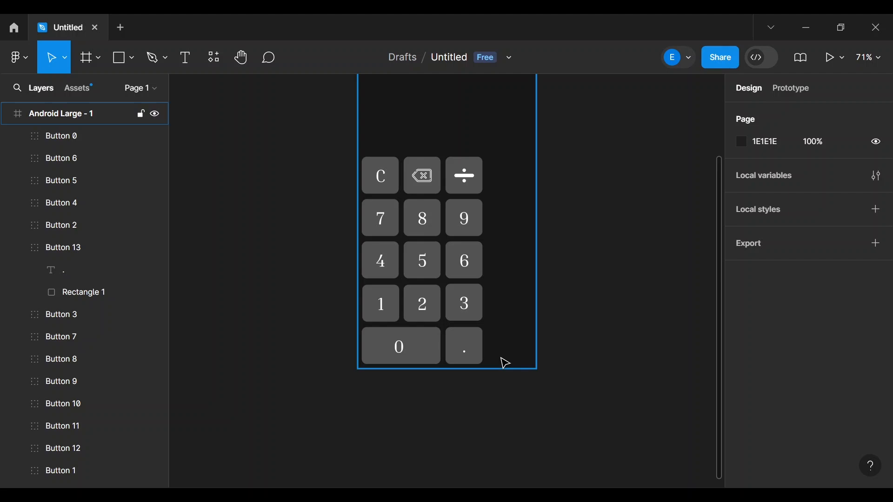
# - Paste a copy of the 3 key (Button 14) on top of the original
pyautogui.hotkey('ctrl', 'v')
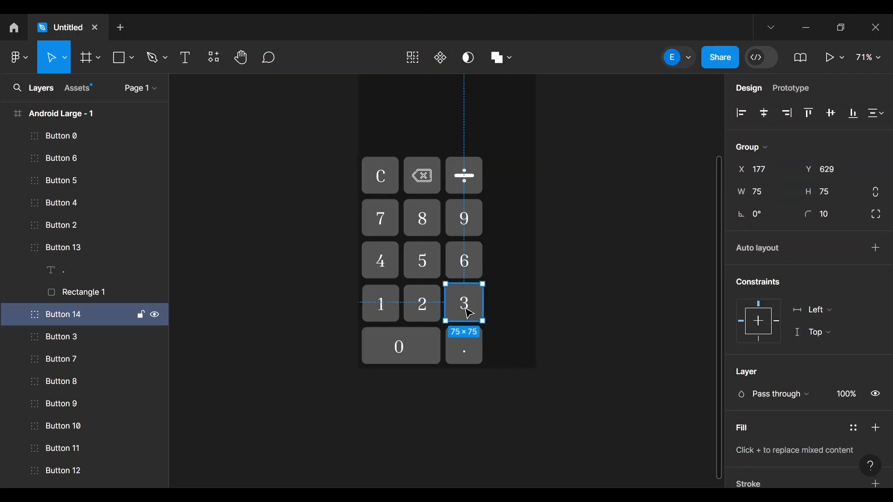
# - Place pasted 3-key copies to the right of the decimal point, 3 and 6 keys
pyautogui.moveTo(466, 318); pyautogui.dragTo(511, 355)
pyautogui.click(519, 307)
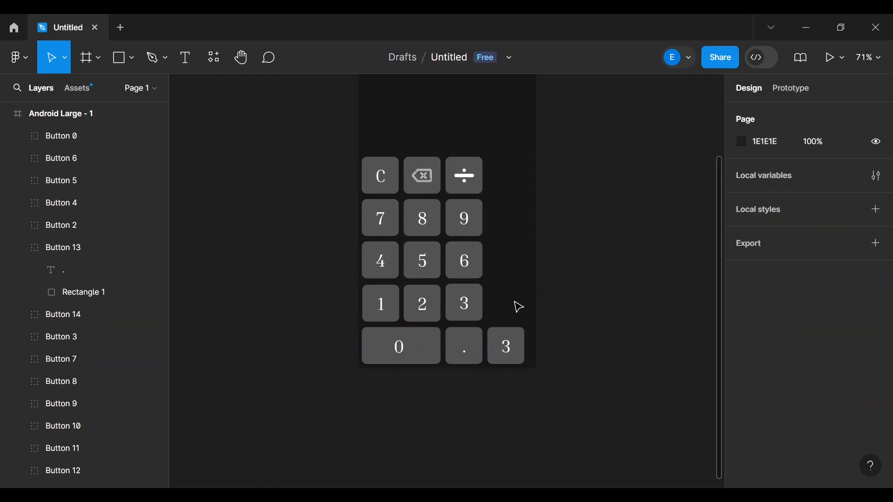
pyautogui.hotkey('ctrl', 'v')
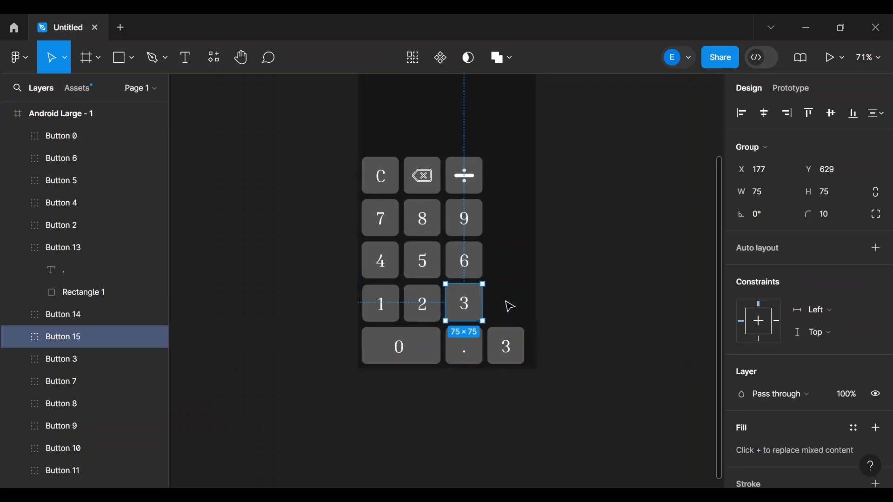
pyautogui.moveTo(470, 303); pyautogui.dragTo(506, 301)
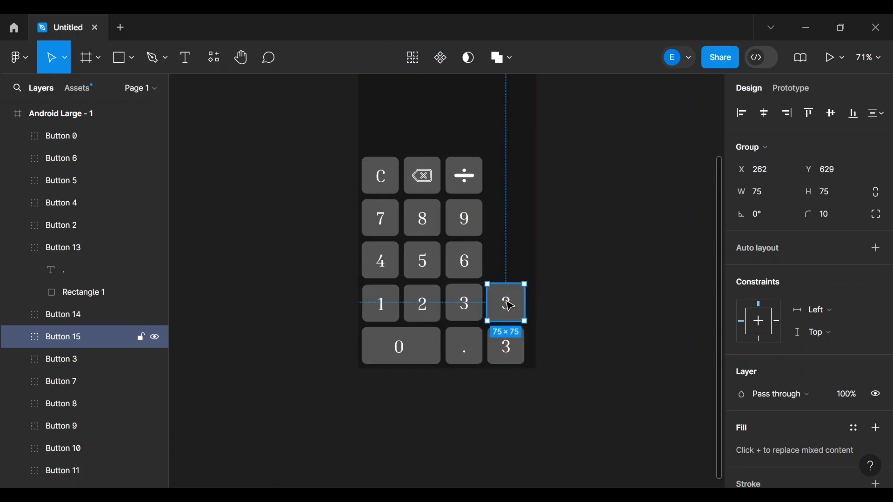
pyautogui.click(508, 259)
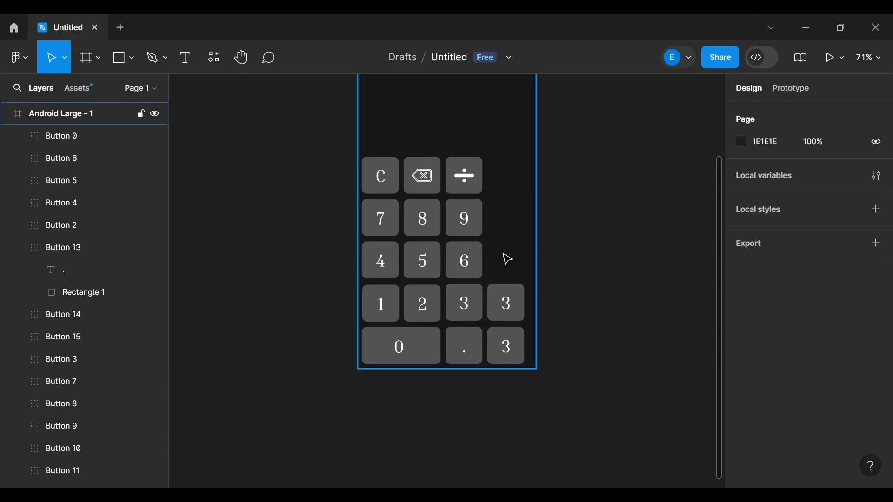
pyautogui.hotkey('ctrl', 'v')
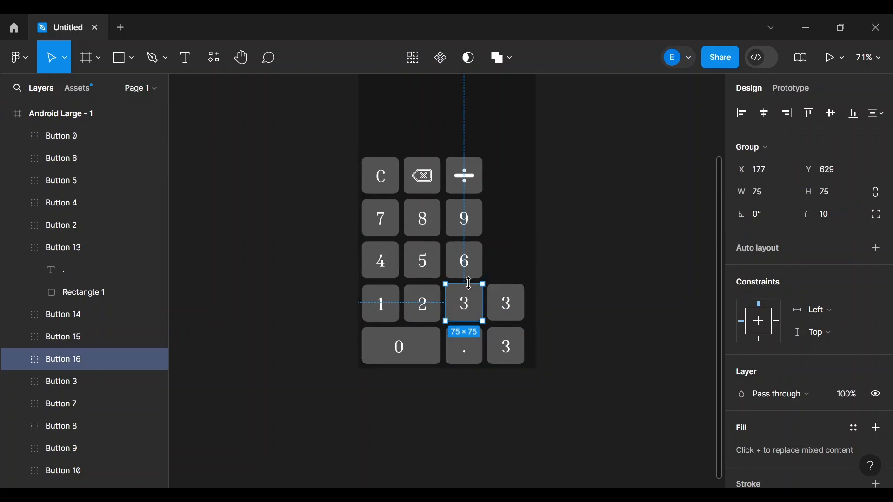
pyautogui.moveTo(462, 312); pyautogui.dragTo(504, 272)
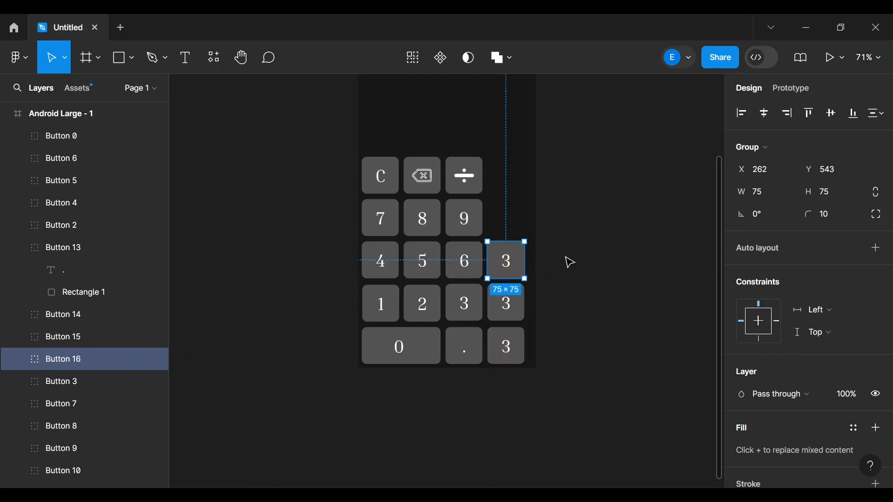
pyautogui.click(510, 228)
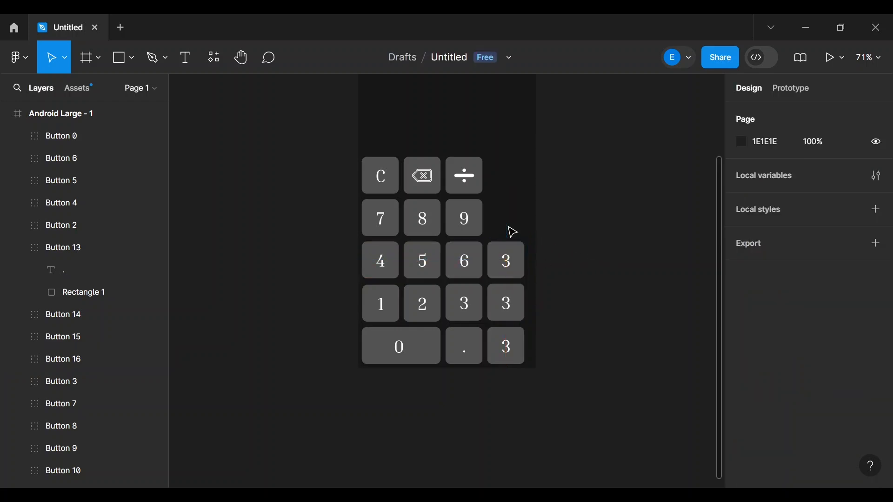
# - Paste two more 3-key copies and place them beside the 9 and ÷ keys
pyautogui.hotkey('ctrl', 'v')
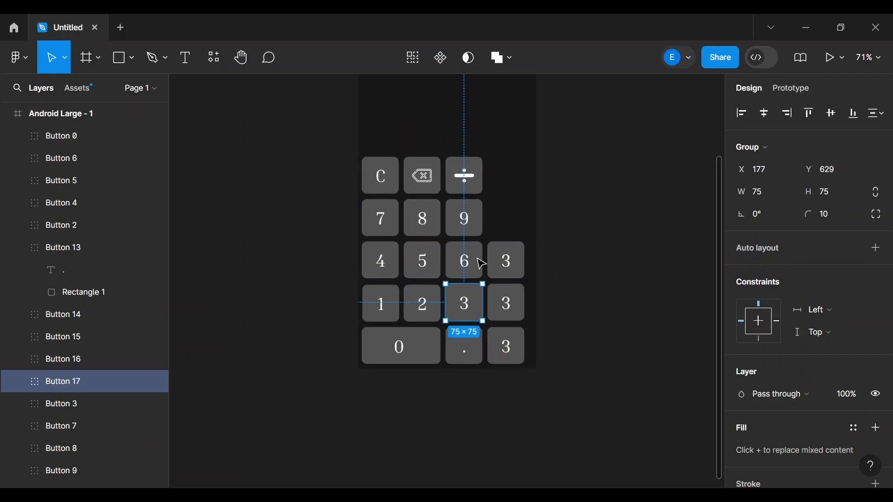
pyautogui.moveTo(466, 310); pyautogui.dragTo(508, 226)
pyautogui.click(503, 185)
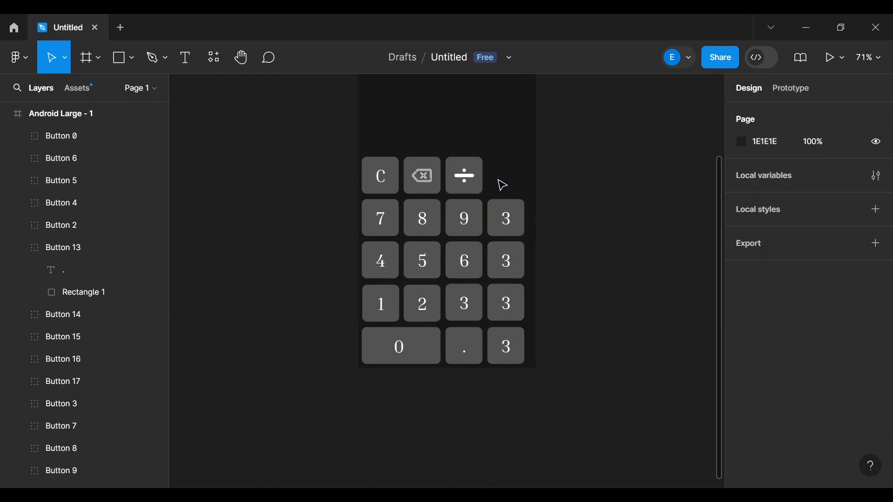
pyautogui.hotkey('ctrl', 'v')
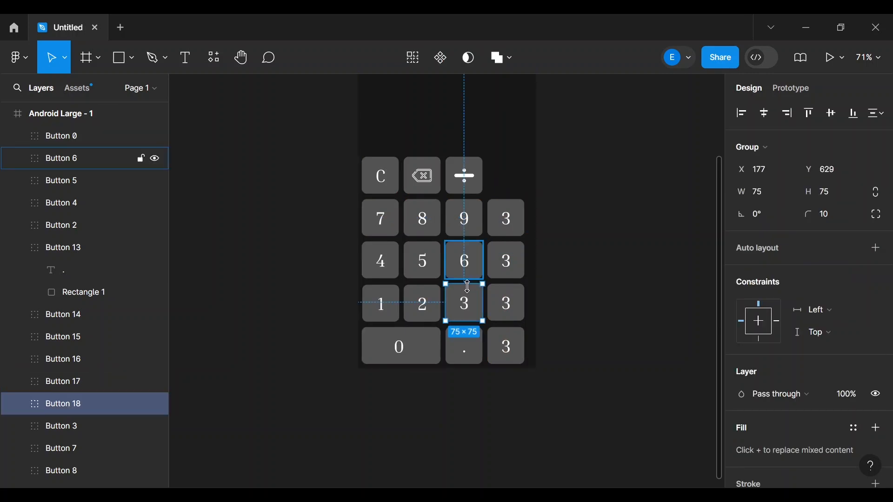
pyautogui.moveTo(463, 314); pyautogui.dragTo(505, 188)
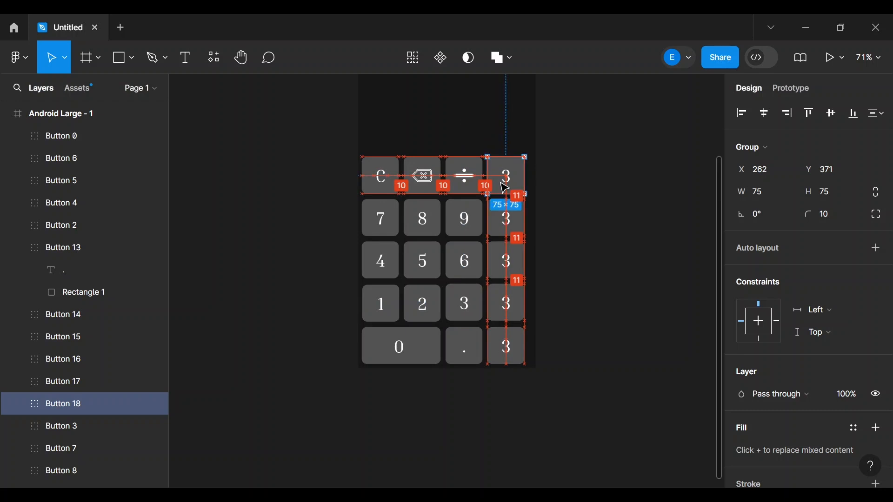
pyautogui.click(598, 171)
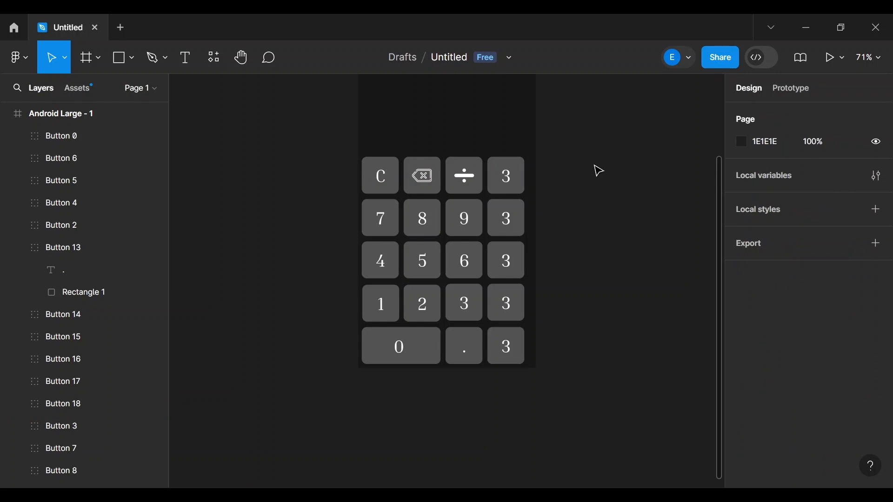
# - Change the bottom-right key's label from 3 to '='
pyautogui.click(213, 58)
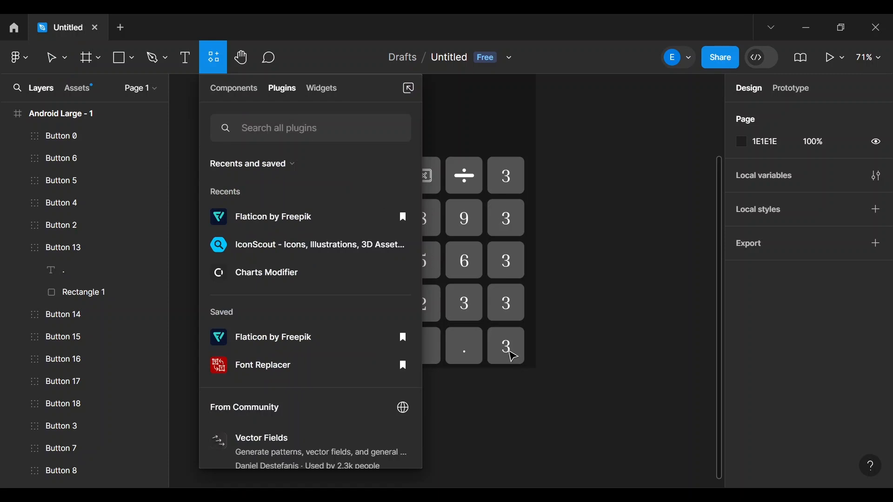
pyautogui.click(513, 356)
pyautogui.doubleClick(509, 350)
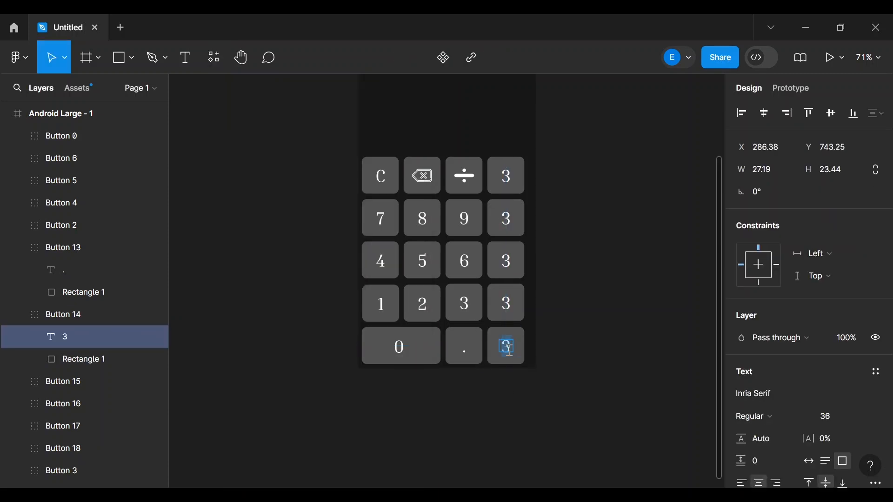
pyautogui.press('BackSpace')
pyautogui.write('=')
pyautogui.press('Escape')
pyautogui.click(602, 343)
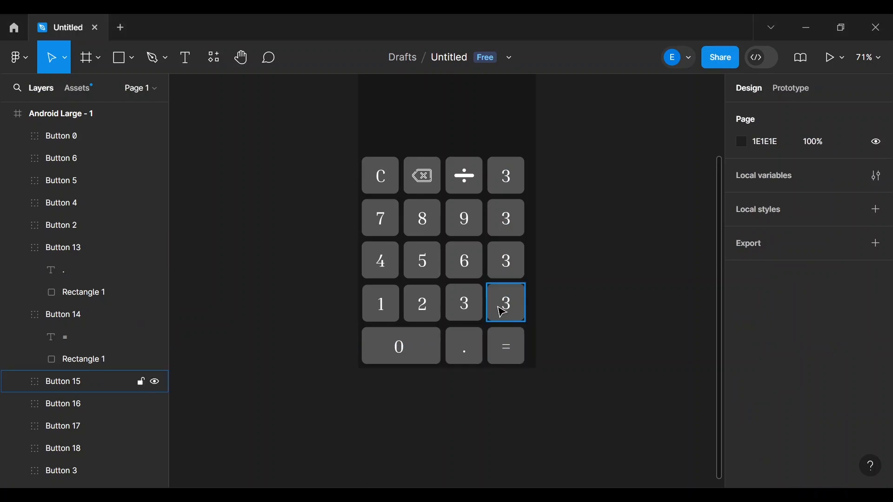
# - Relabel the keys beside the 3 and 6 rows as '+' and '-'
pyautogui.doubleClick(511, 311)
pyautogui.doubleClick(509, 307)
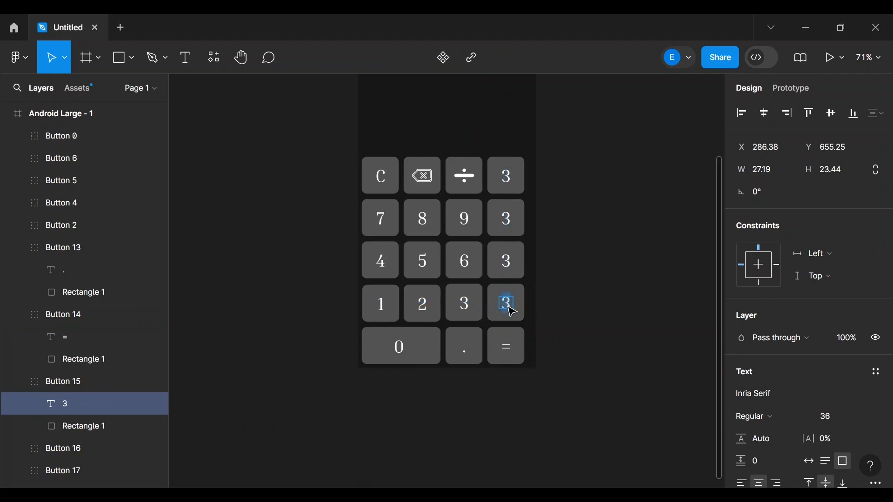
pyautogui.write('+')
pyautogui.doubleClick(506, 262)
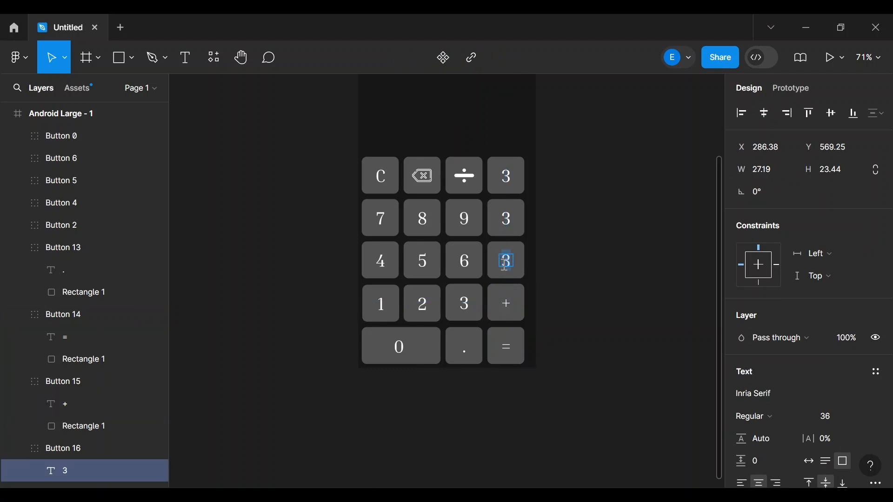
pyautogui.write('-')
pyautogui.press('Escape')
pyautogui.click(580, 263)
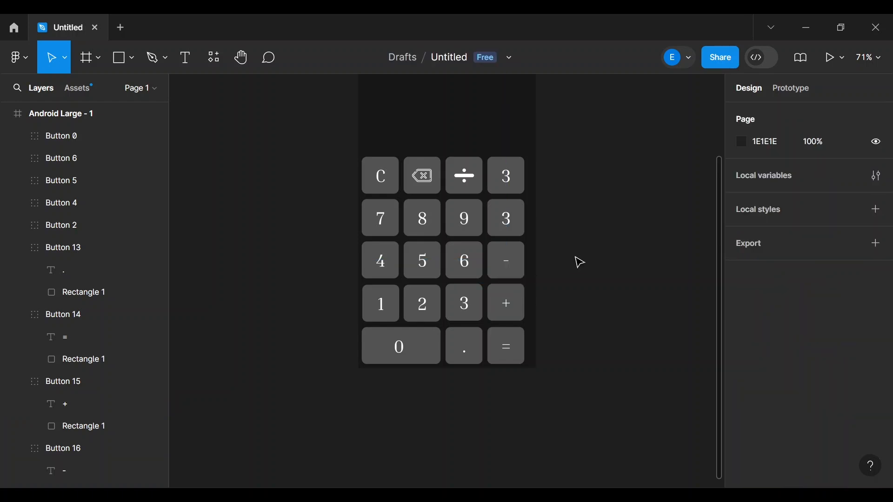
pyautogui.doubleClick(511, 182)
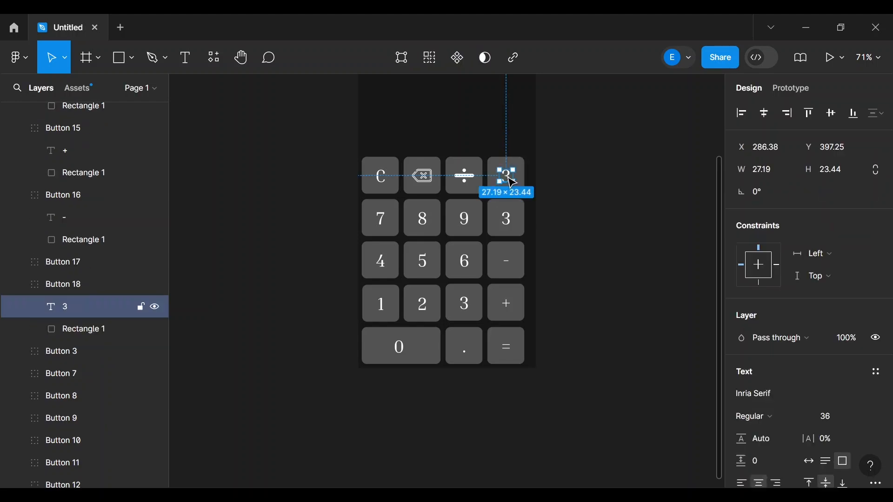
pyautogui.doubleClick(508, 177)
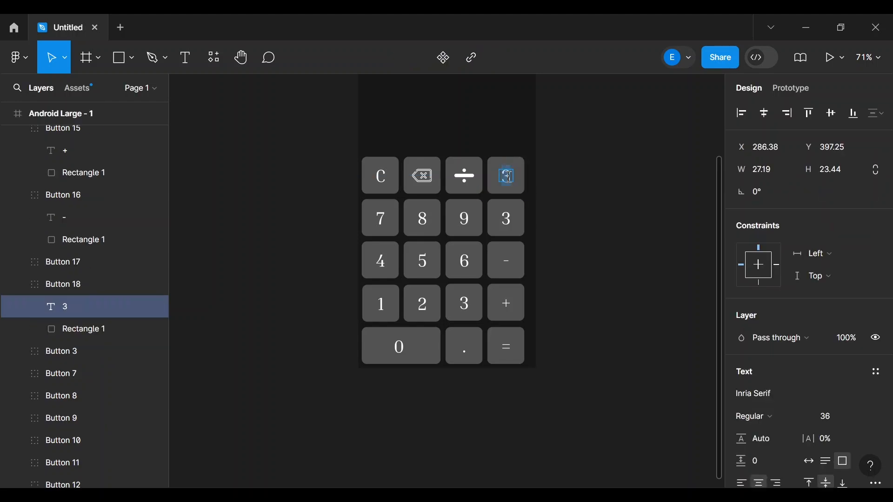
# - Type 'x' as the top-right key's label in place of the 3
pyautogui.write('x')
# - Search the Flaticon plugin for 'multiply' icons
pyautogui.click(209, 58)
pyautogui.press('Escape')
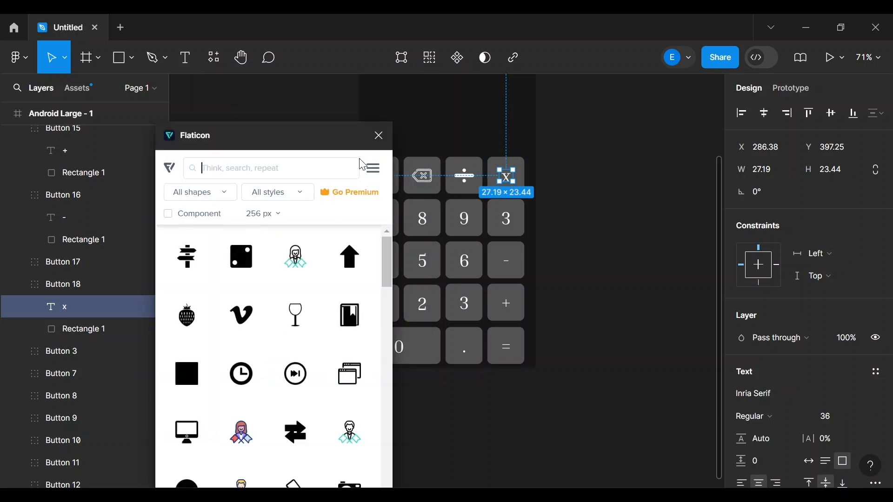
pyautogui.write('multip')
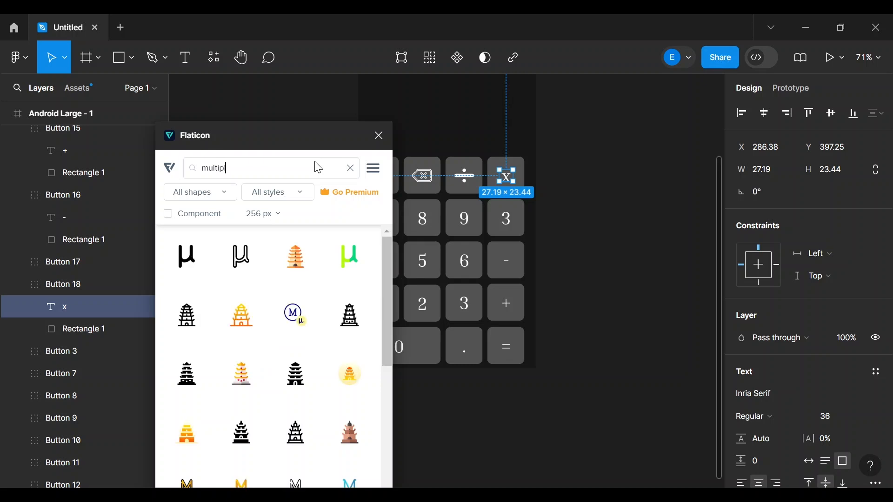
pyautogui.write('lac')
pyautogui.press('BackSpace')
pyautogui.press('BackSpace')
pyautogui.press('BackSpace')
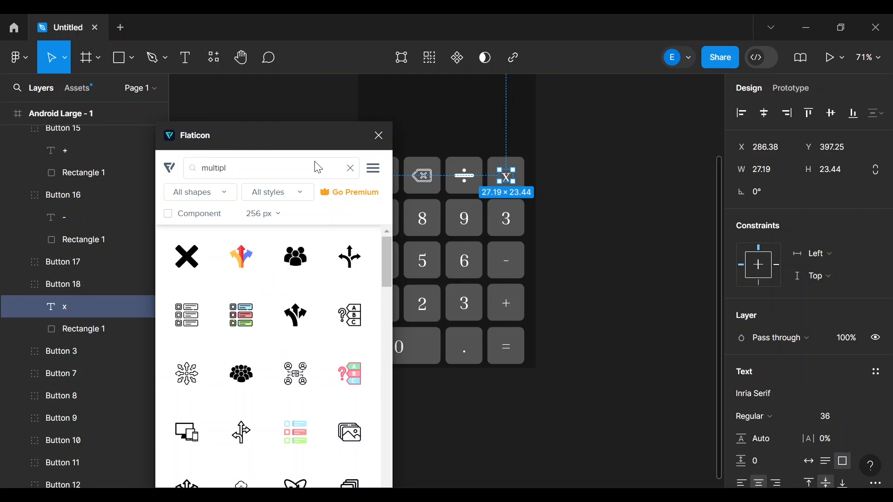
pyautogui.write('ltiply')
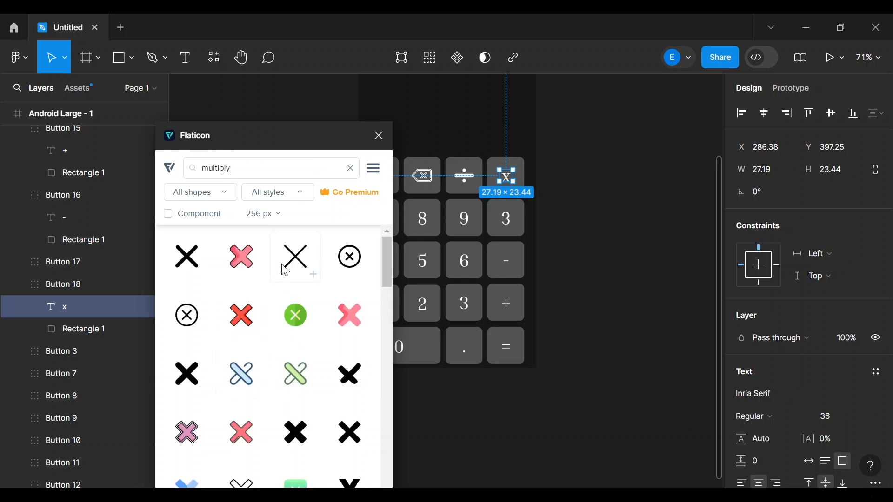
# - Insert the thin black X 'Cancel' icon (256×256) onto the canvas and select it
pyautogui.scroll(-1, 288, 268)
pyautogui.scroll(-10, 284, 263)
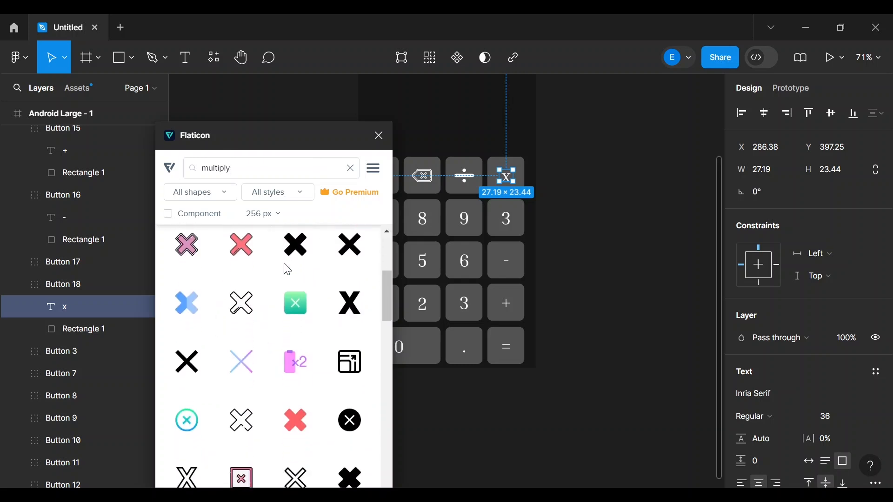
pyautogui.scroll(-2, 287, 269)
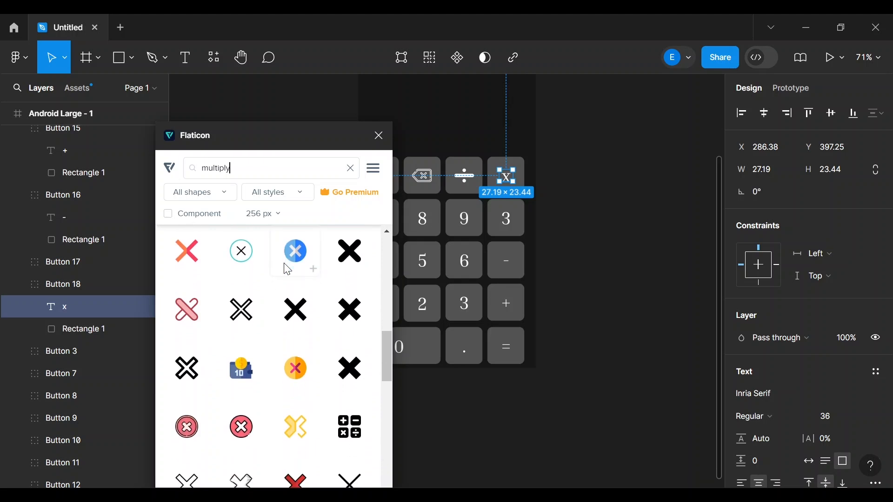
pyautogui.scroll(-3, 288, 270)
pyautogui.scroll(-2, 288, 270)
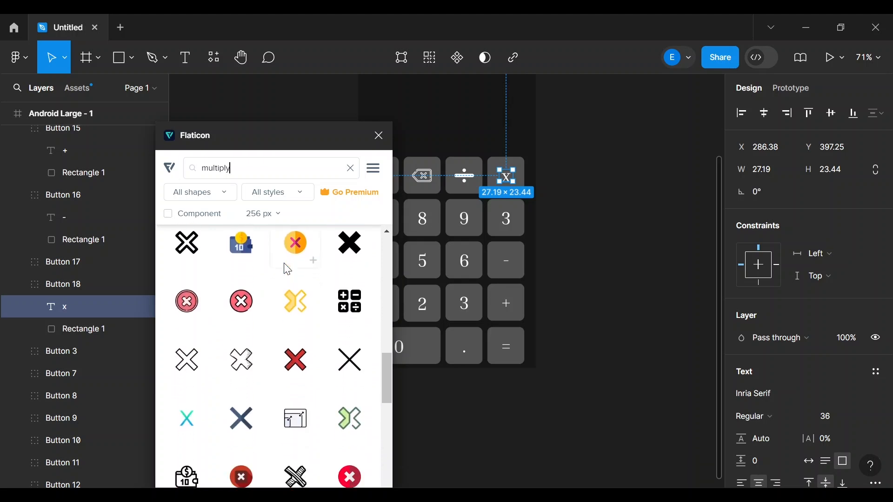
pyautogui.scroll(-2, 287, 270)
pyautogui.scroll(-2, 287, 269)
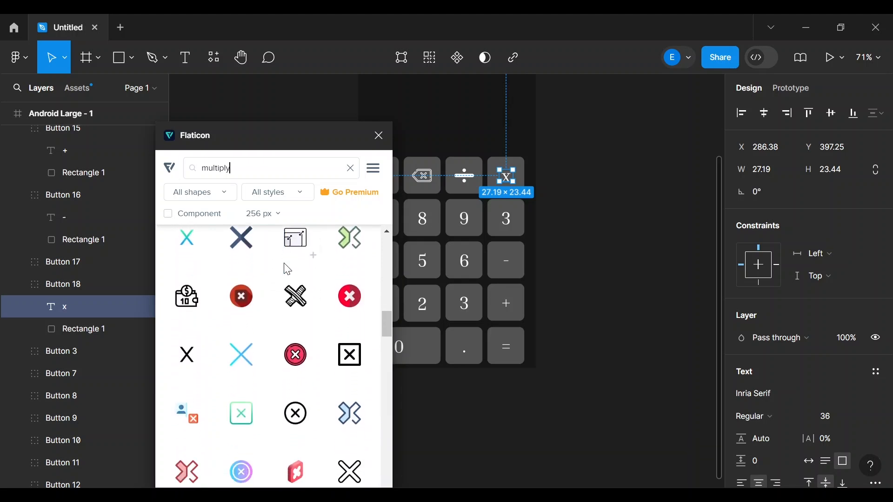
pyautogui.scroll(-6, 287, 269)
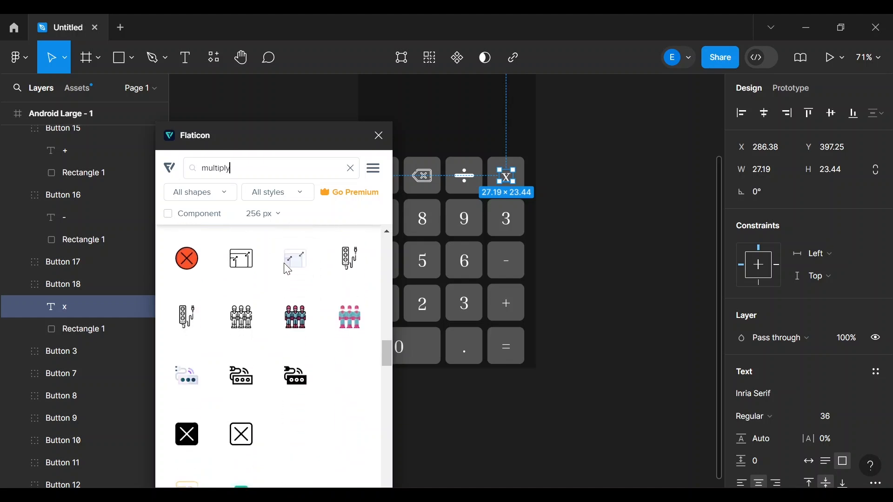
pyautogui.scroll(3, 285, 268)
pyautogui.scroll(-10, 287, 270)
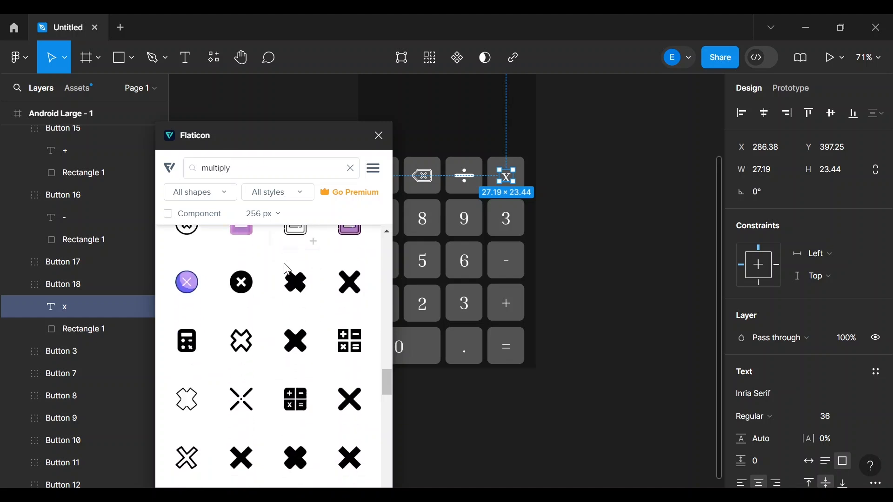
pyautogui.scroll(-1, 288, 270)
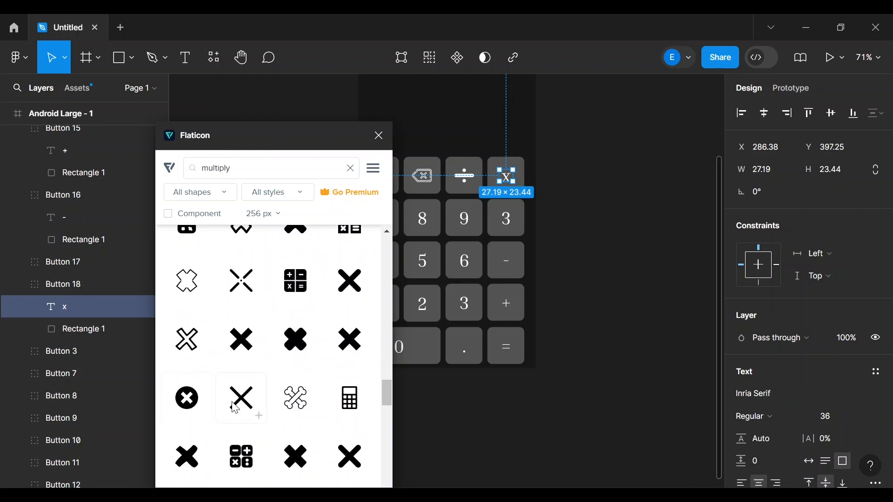
pyautogui.scroll(1, 260, 420)
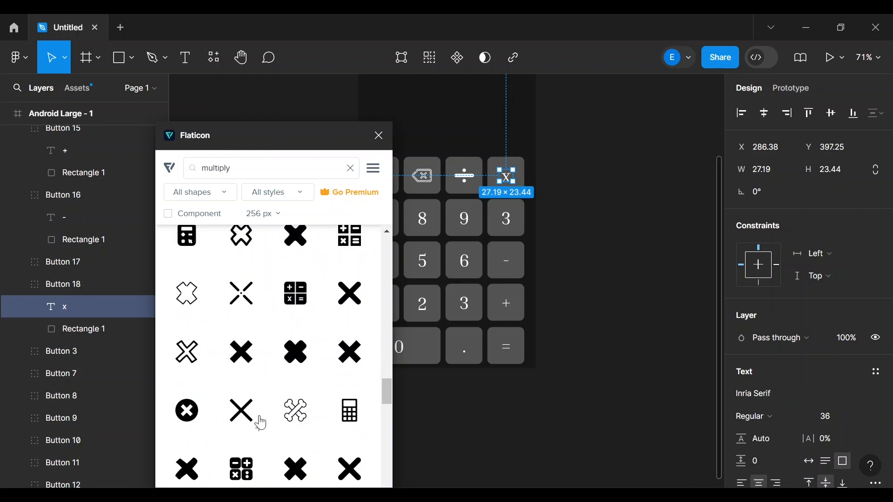
pyautogui.scroll(-1, 263, 422)
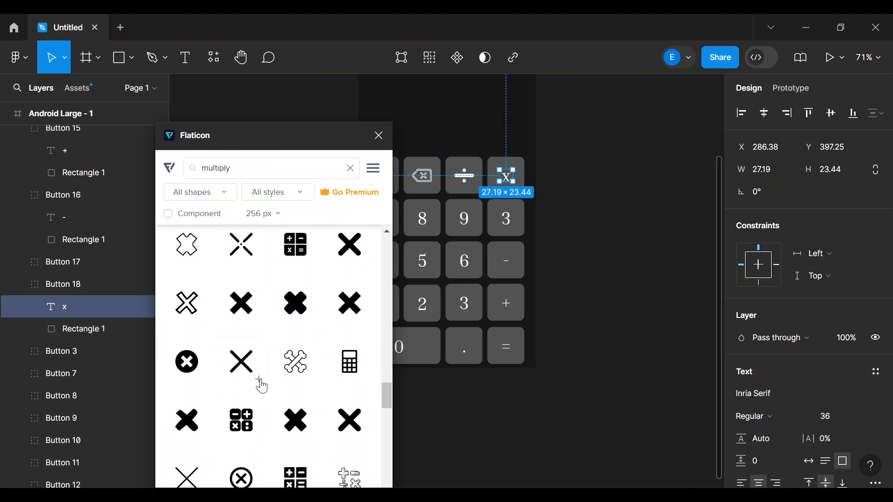
pyautogui.scroll(-3, 260, 385)
pyautogui.scroll(-5, 261, 386)
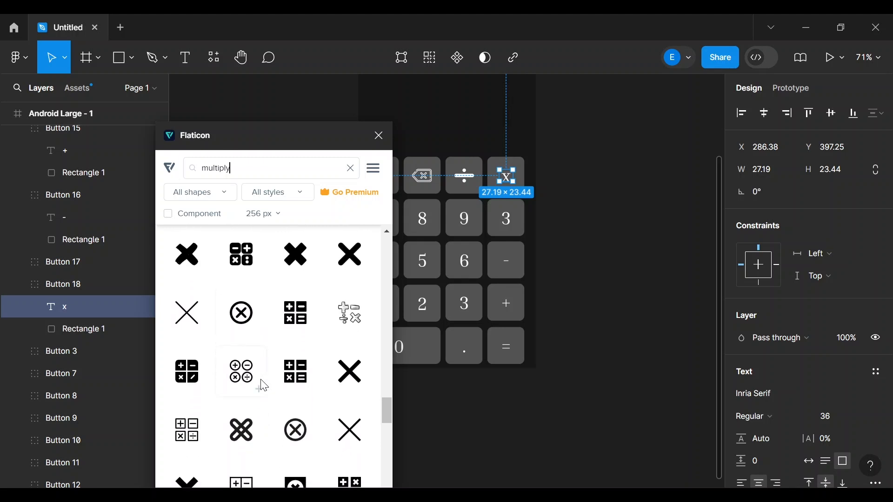
pyautogui.scroll(-8, 262, 386)
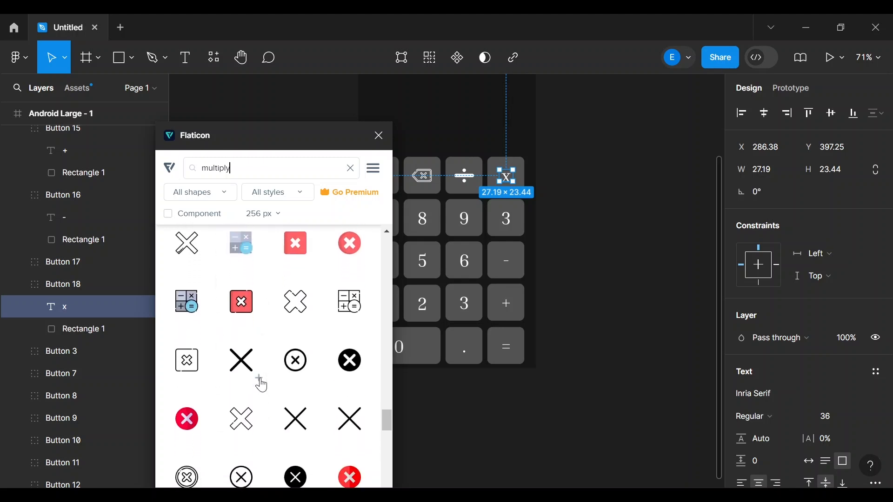
pyautogui.click(262, 385)
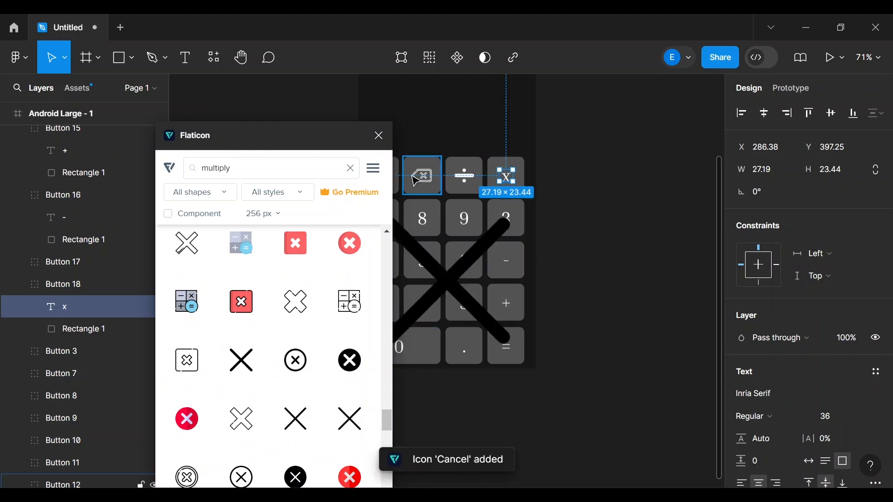
pyautogui.click(454, 282)
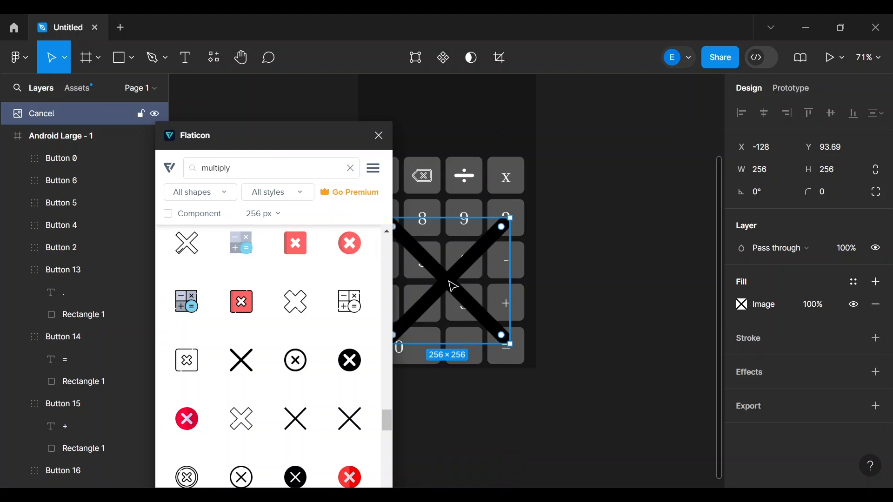
# - Search Flaticon for 'percentage' and insert the bold black % 'Discount' icon
pyautogui.doubleClick(253, 166)
pyautogui.write('percentage')
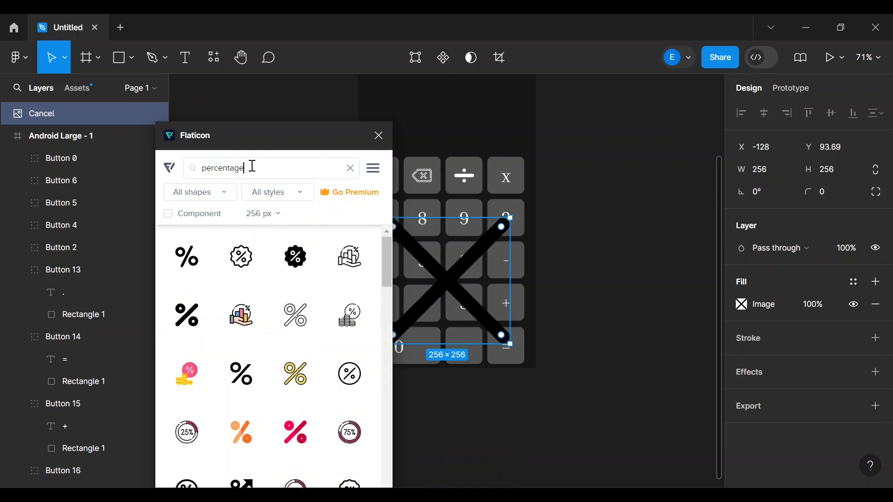
pyautogui.scroll(-5, 207, 311)
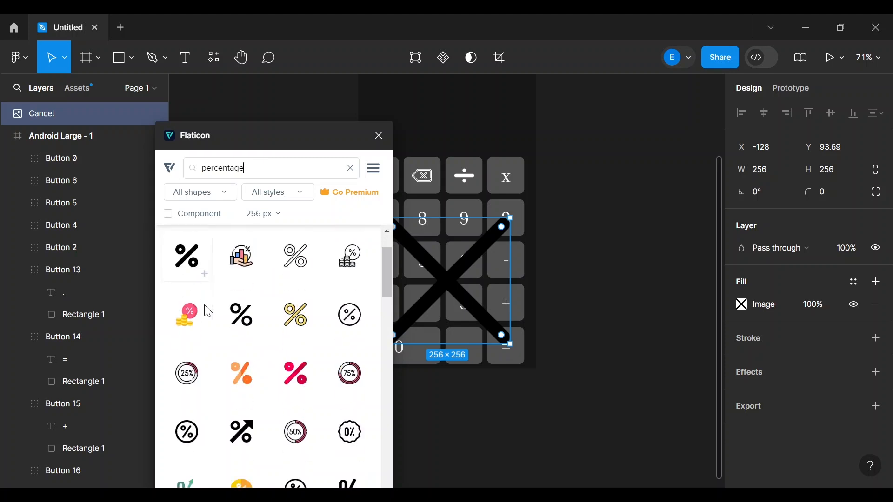
pyautogui.scroll(-5, 208, 312)
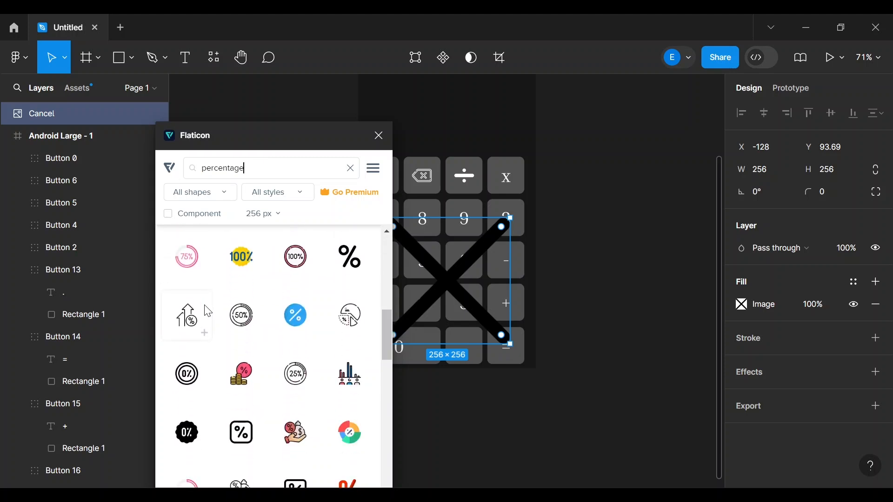
pyautogui.scroll(-10, 208, 311)
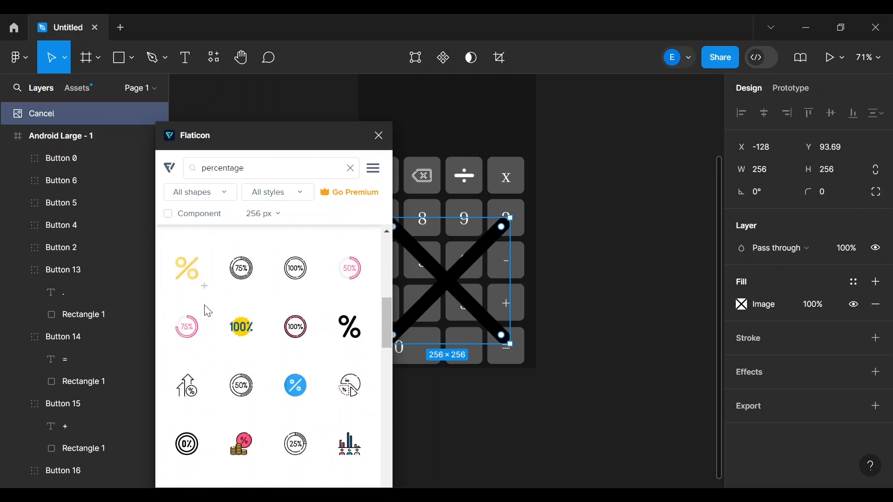
pyautogui.scroll(-5, 206, 311)
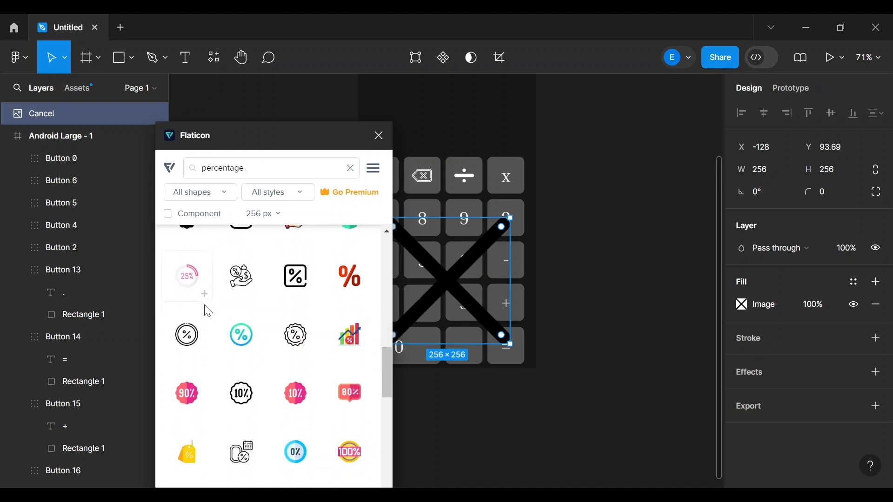
pyautogui.scroll(3, 335, 381)
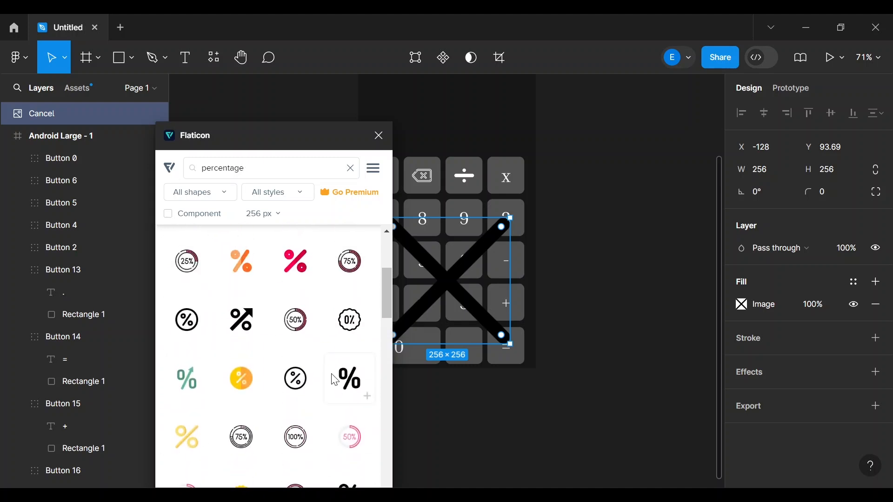
pyautogui.click(366, 397)
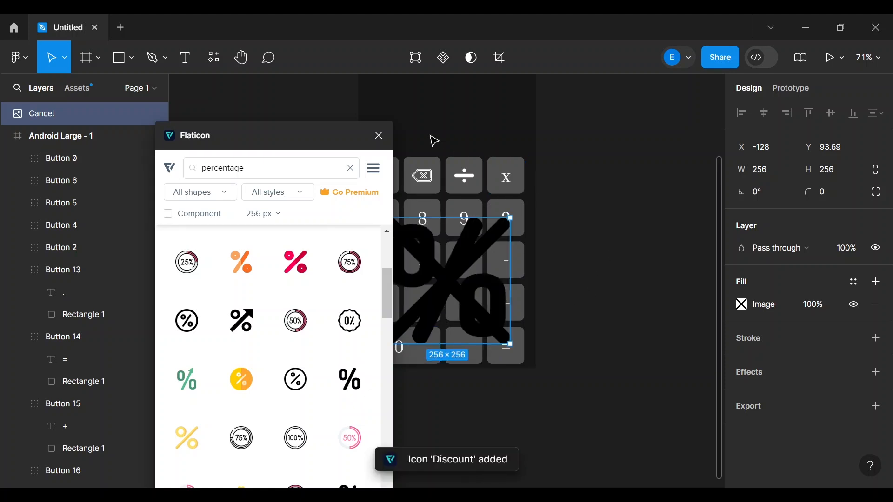
# - Close the Flaticon panel, move the Cancel X icon beside the frame, and resize it to 40×40
pyautogui.click(385, 135)
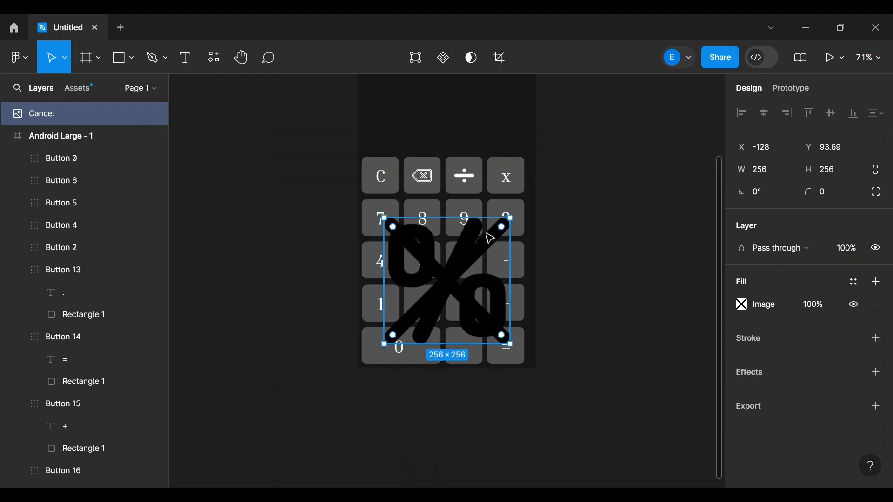
pyautogui.moveTo(444, 281); pyautogui.dragTo(613, 185)
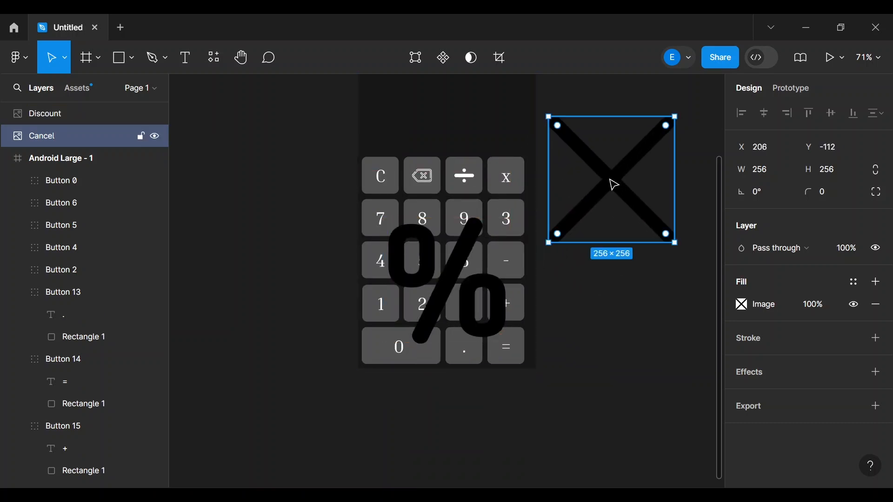
pyautogui.click(772, 170)
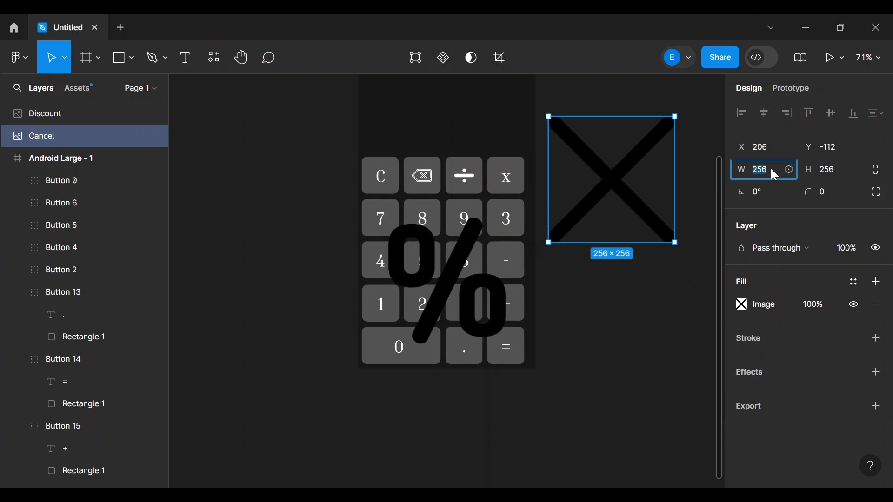
pyautogui.write('40')
pyautogui.click(835, 172)
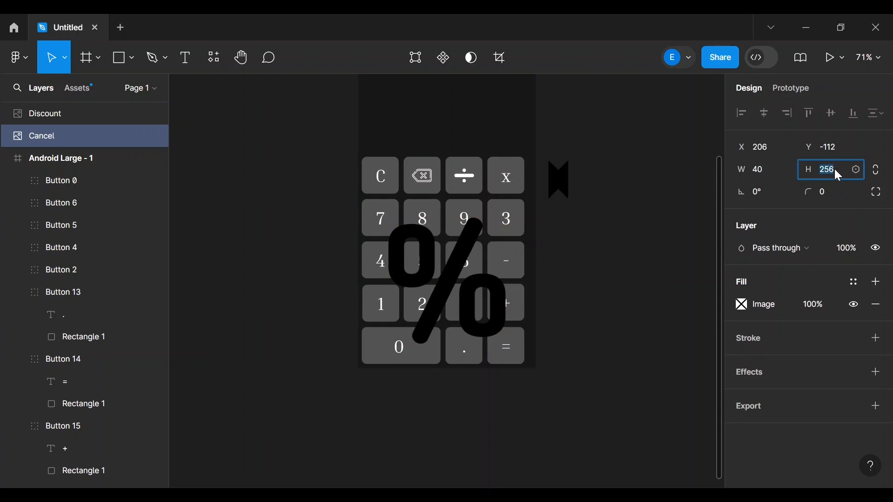
pyautogui.write('40')
pyautogui.press('Return')
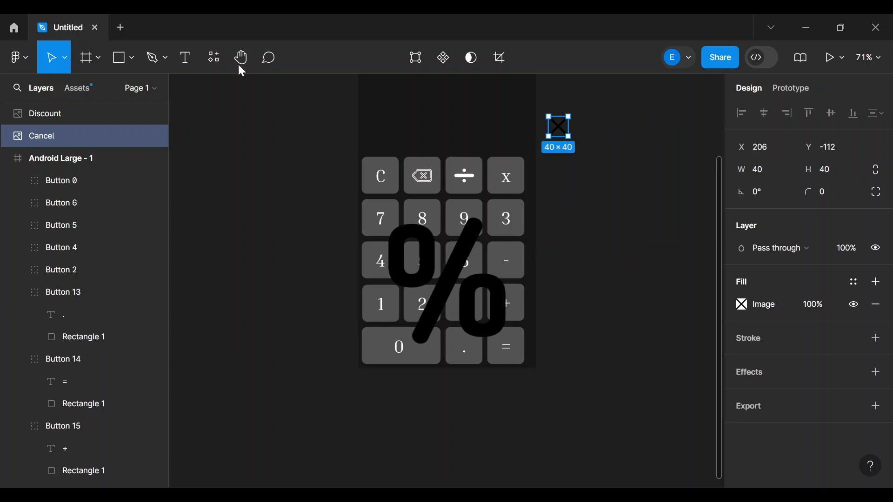
pyautogui.click(119, 58)
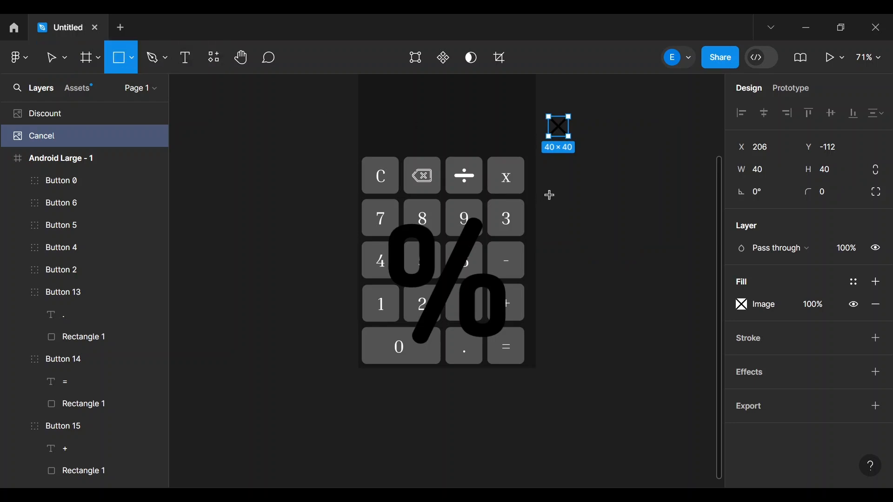
# - Draw a 40×40 rectangle filled FFFFFF and place it over the Cancel X icon
pyautogui.moveTo(549, 190); pyautogui.dragTo(586, 223)
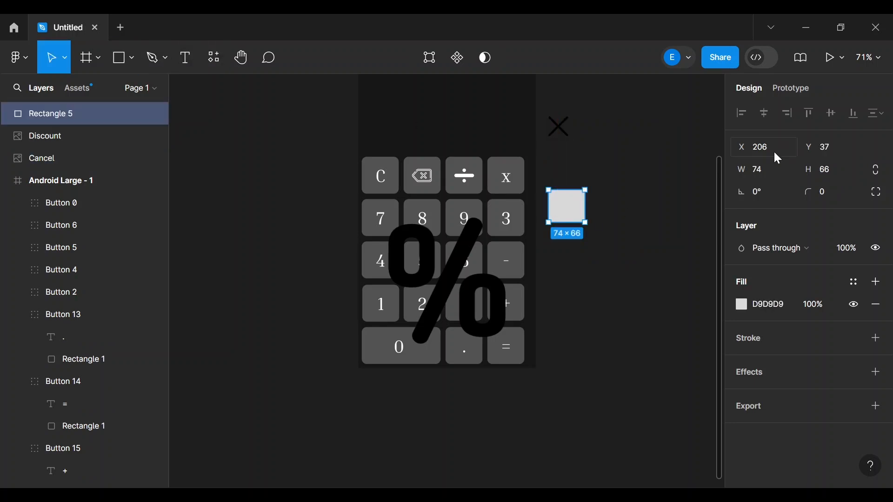
pyautogui.click(769, 169)
pyautogui.click(836, 170)
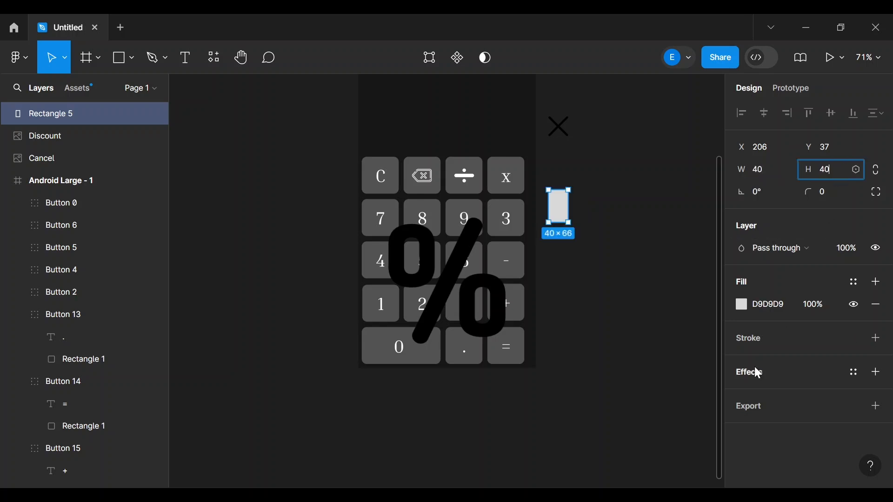
pyautogui.click(743, 305)
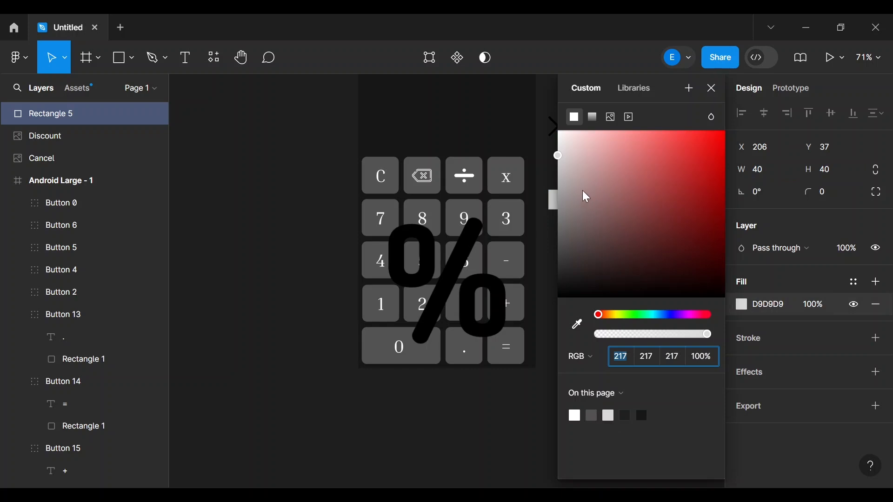
pyautogui.moveTo(558, 155); pyautogui.dragTo(552, 98)
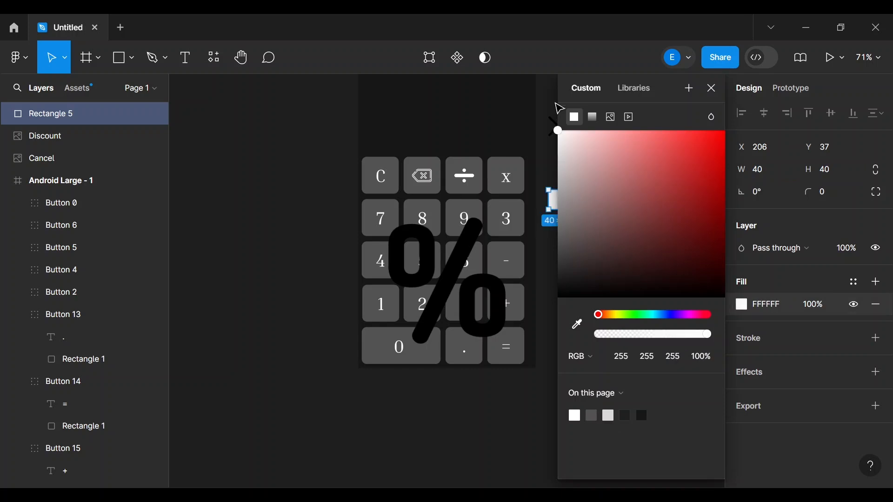
pyautogui.click(542, 302)
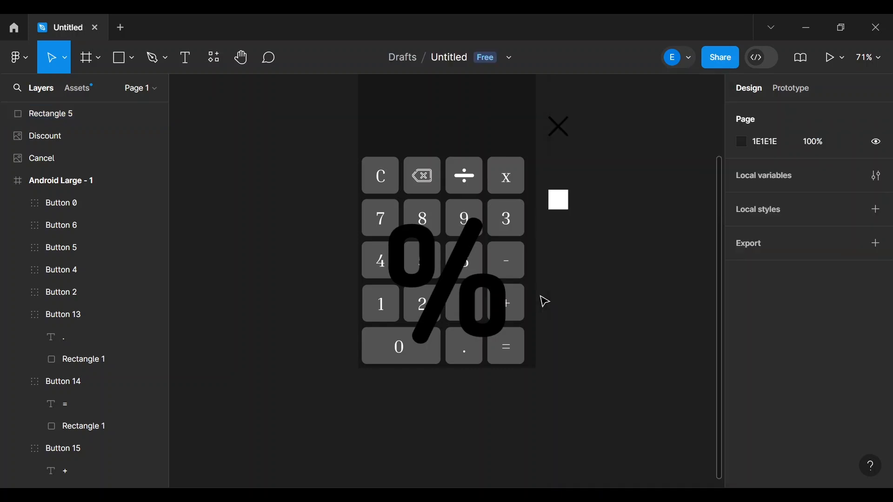
pyautogui.moveTo(558, 200); pyautogui.dragTo(554, 128)
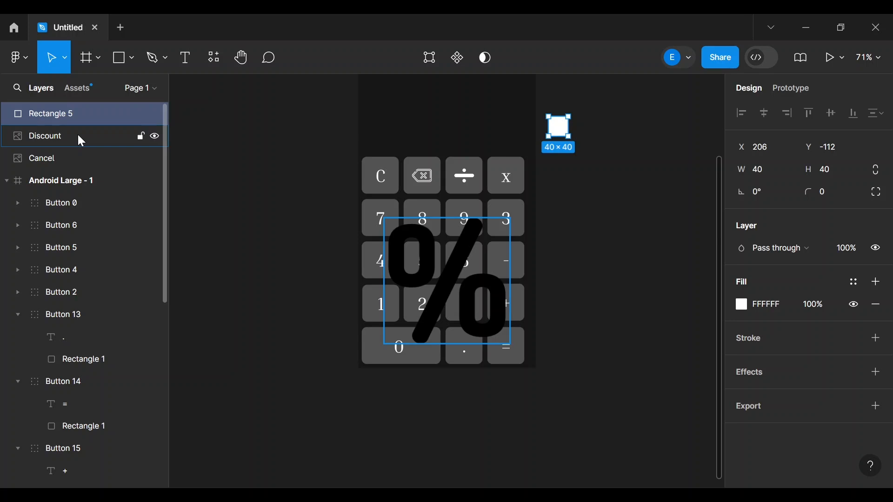
# - Use the white square as a mask over the Cancel icon to make a white × symbol
pyautogui.keyDown('shift'); pyautogui.click(75, 159); pyautogui.keyUp('shift')
pyautogui.rightClick(75, 158)
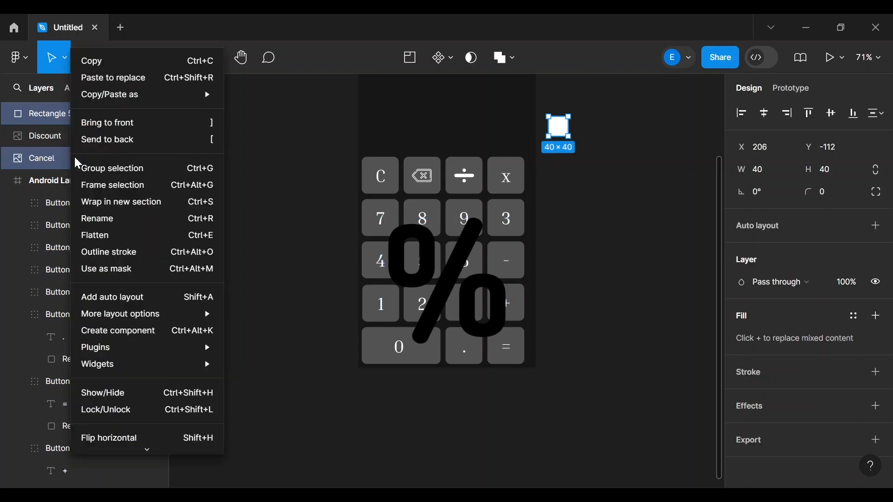
pyautogui.click(109, 269)
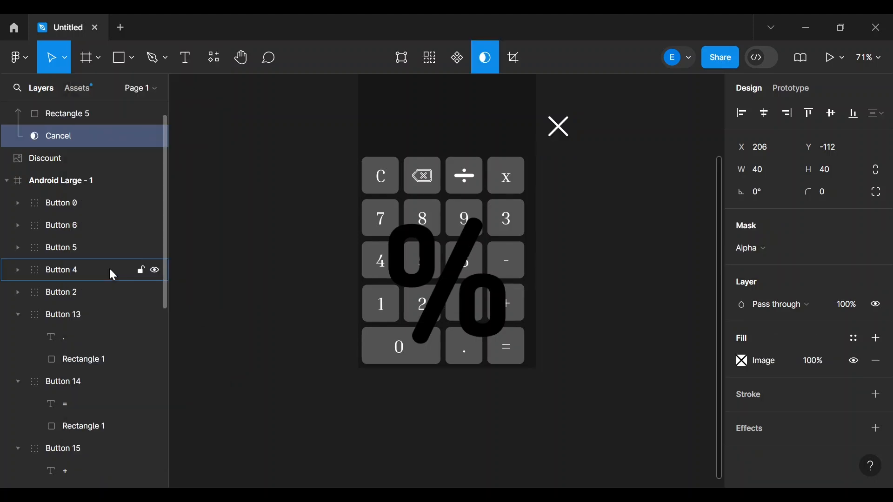
pyautogui.click(642, 199)
# - Delete the 'x' text layer from the top-right key, Button 18
pyautogui.click(512, 184)
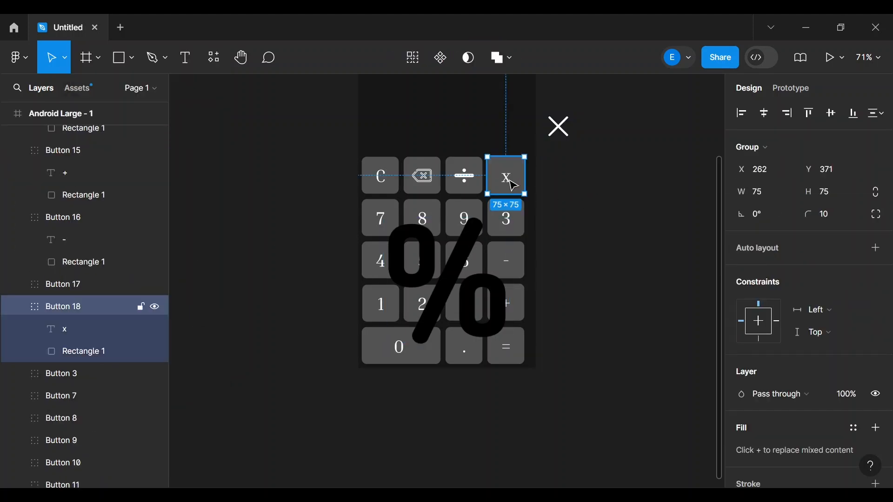
pyautogui.doubleClick(513, 186)
pyautogui.press('Delete')
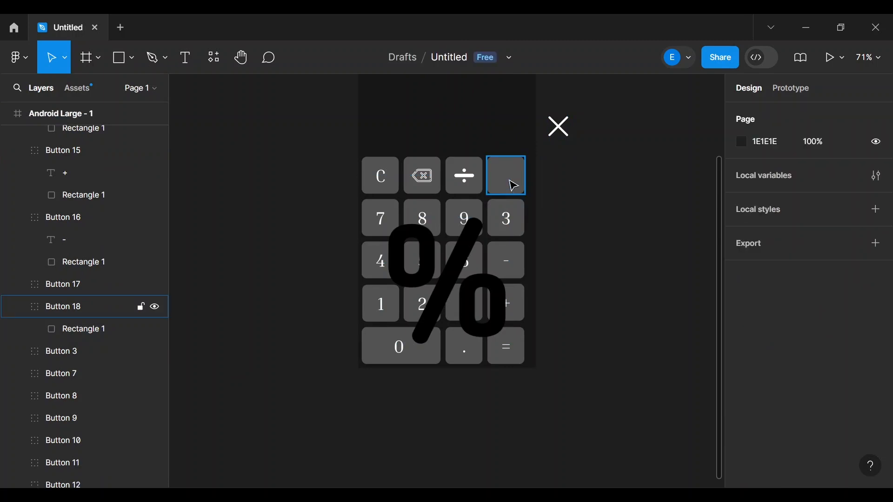
# - Resize the white × Mask group to 30×30 and collapse its layers
pyautogui.click(563, 136)
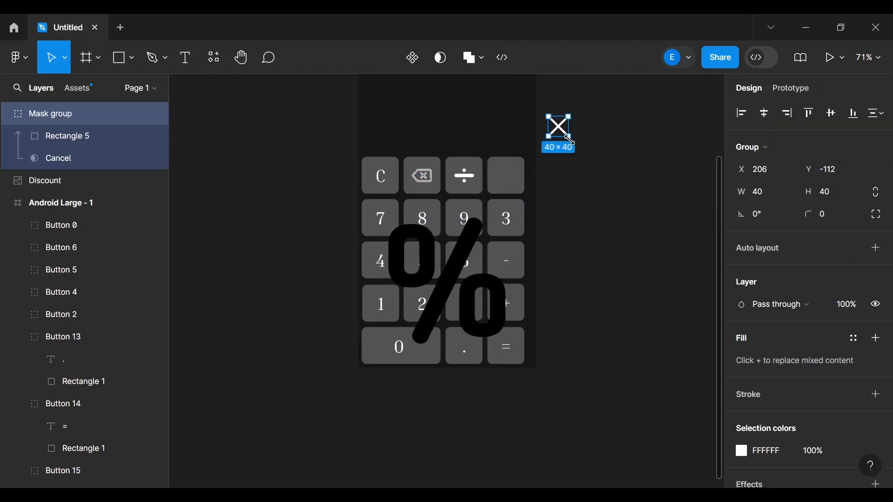
pyautogui.moveTo(569, 138); pyautogui.dragTo(564, 135)
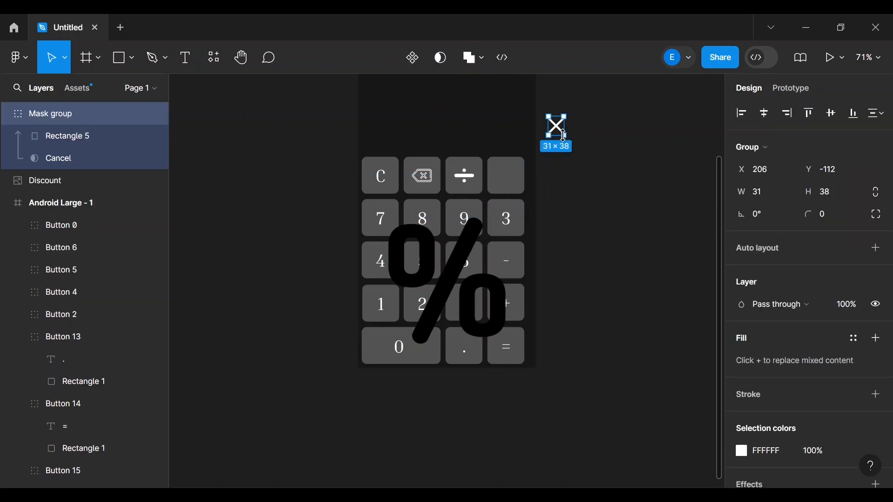
pyautogui.click(757, 192)
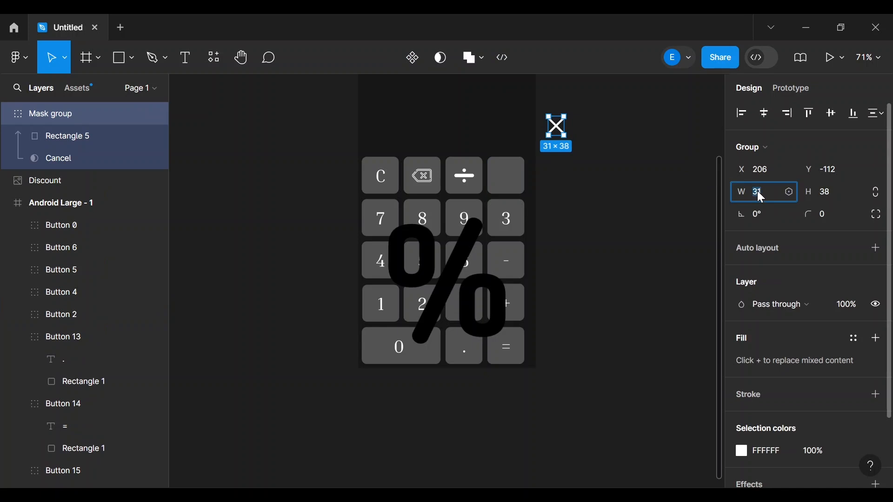
pyautogui.write('30')
pyautogui.click(834, 191)
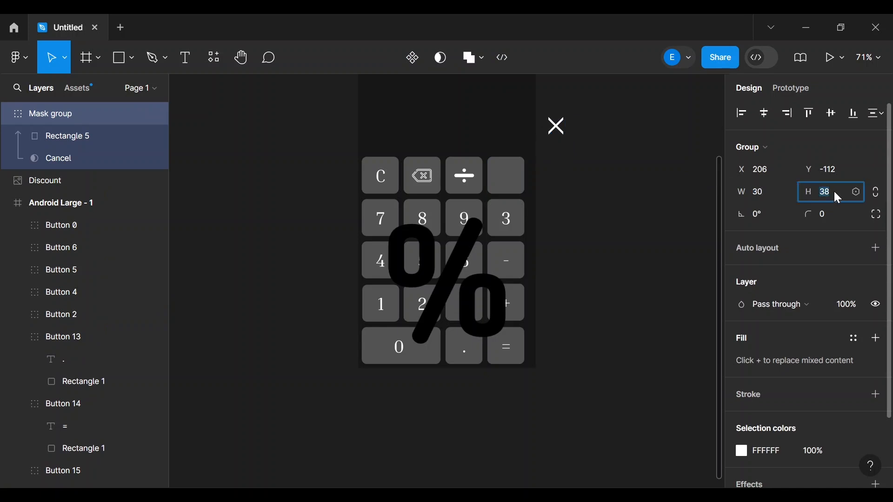
pyautogui.write('30')
pyautogui.press('Return')
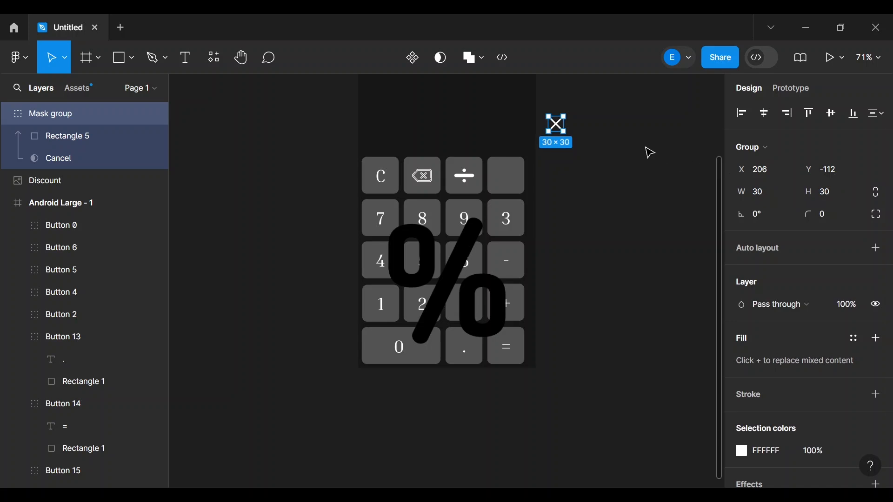
pyautogui.click(622, 158)
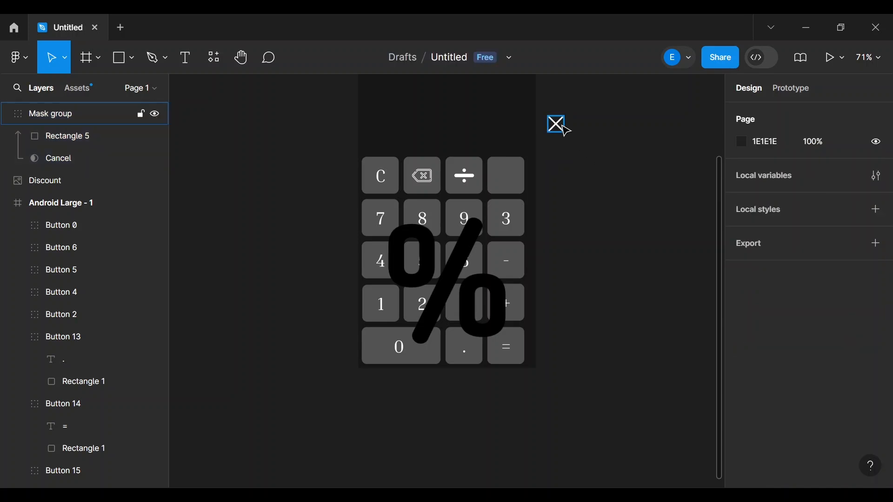
pyautogui.click(7, 113)
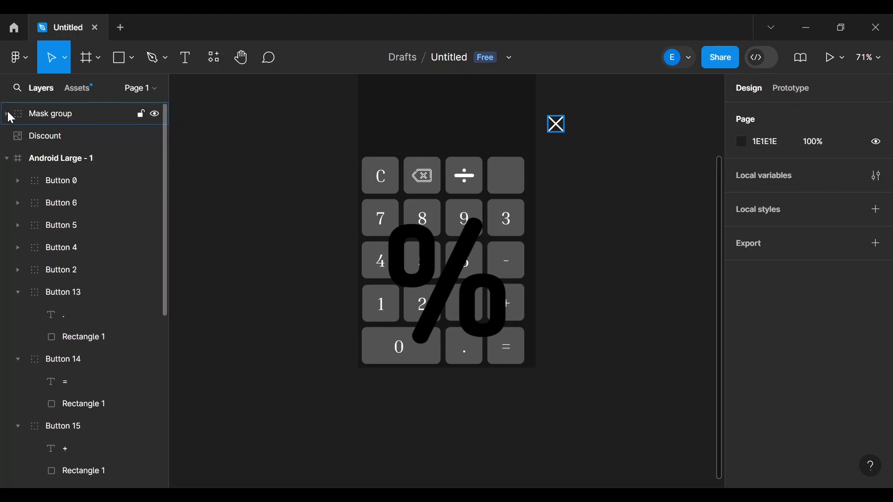
# - Move the Mask group into Android Large above Button 18, onto the top-right key
pyautogui.click(513, 180)
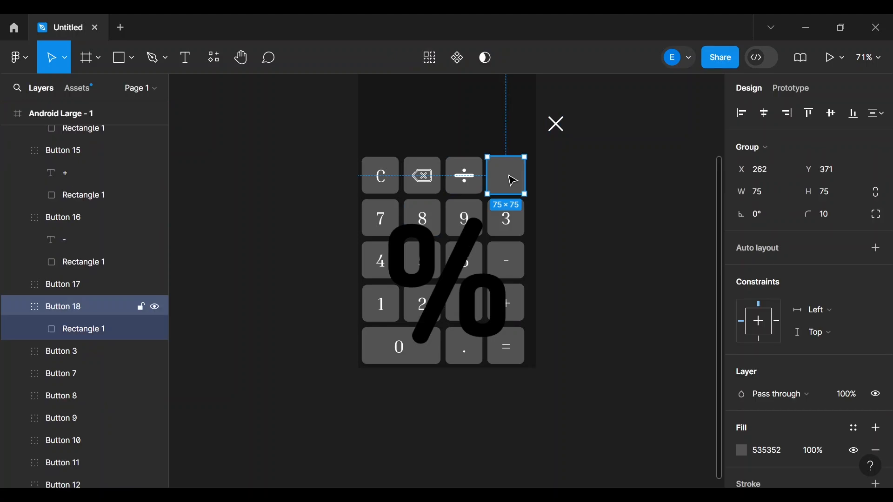
pyautogui.scroll(5, 60, 208)
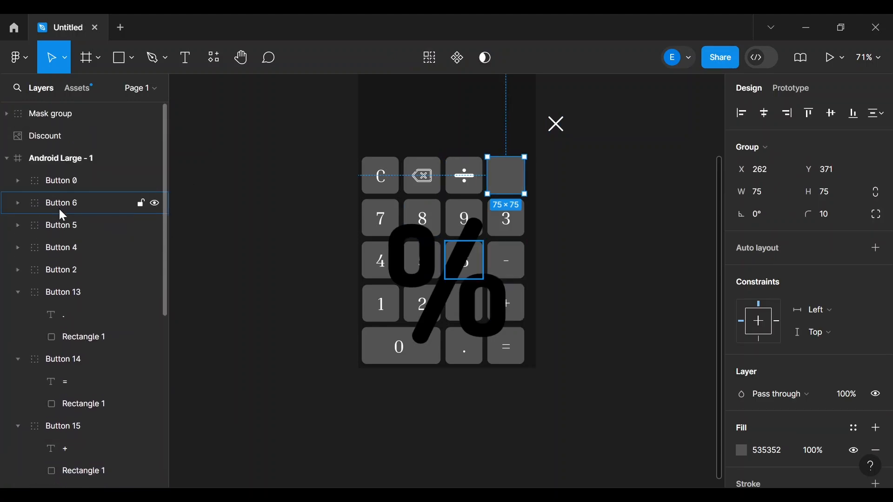
pyautogui.moveTo(41, 110); pyautogui.dragTo(72, 379)
pyautogui.moveTo(72, 485); pyautogui.dragTo(71, 303)
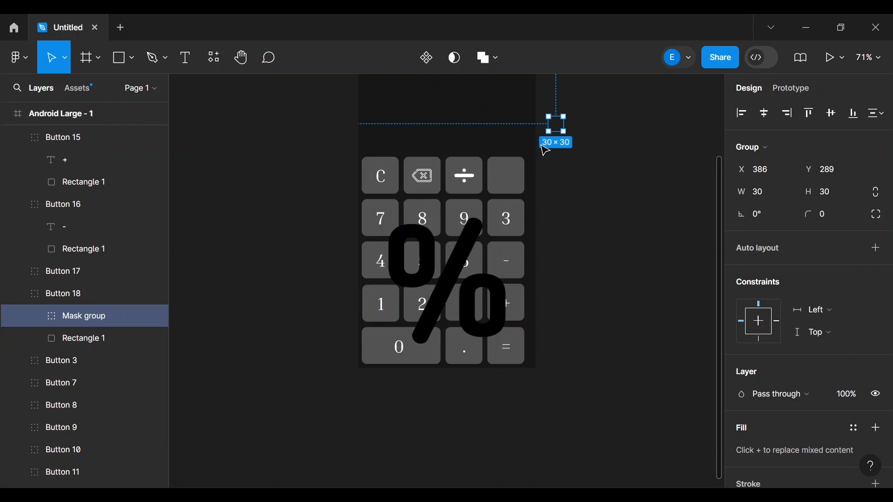
pyautogui.moveTo(560, 128); pyautogui.dragTo(510, 183)
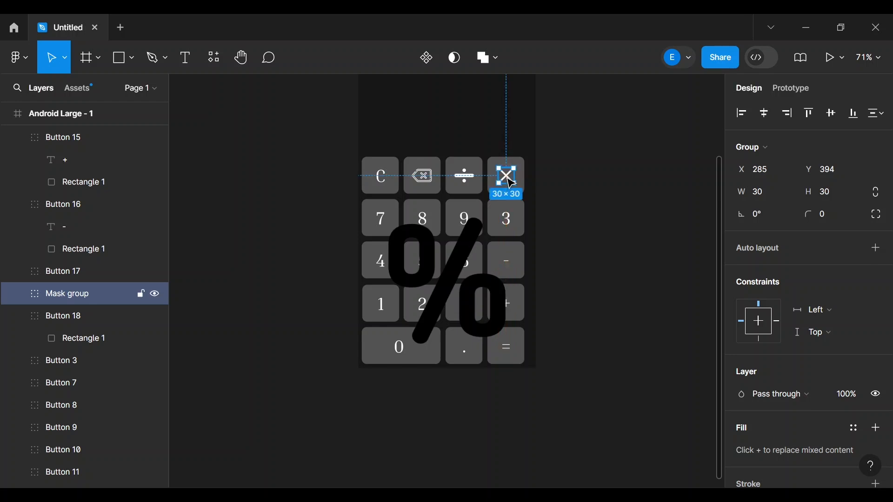
pyautogui.click(593, 180)
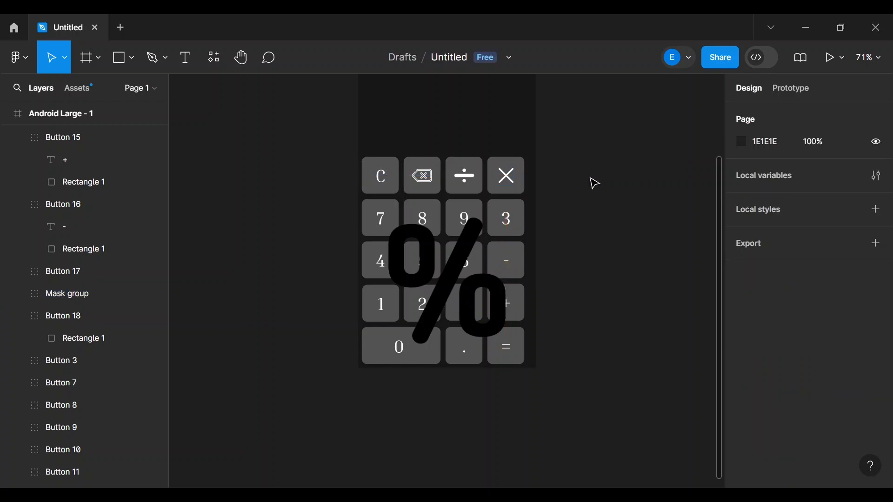
# - Shrink the × icon on the top-right key to 25×25
pyautogui.click(514, 185)
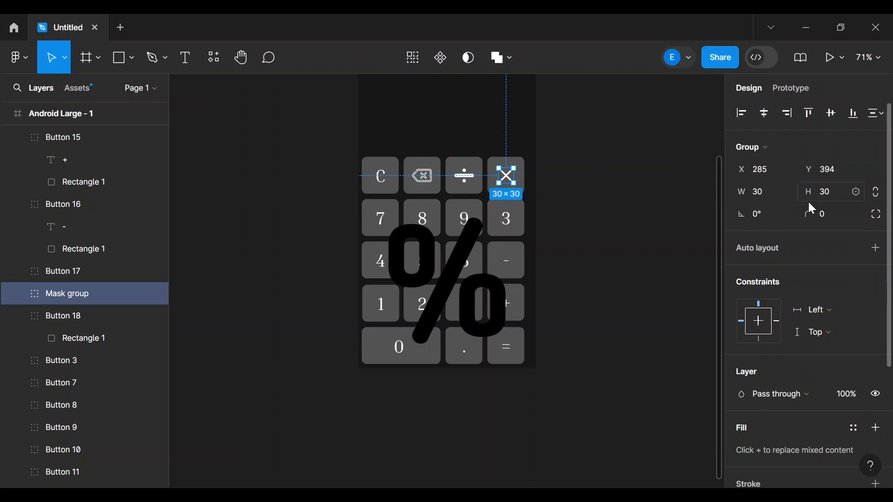
pyautogui.click(766, 191)
pyautogui.write('25')
pyautogui.click(829, 194)
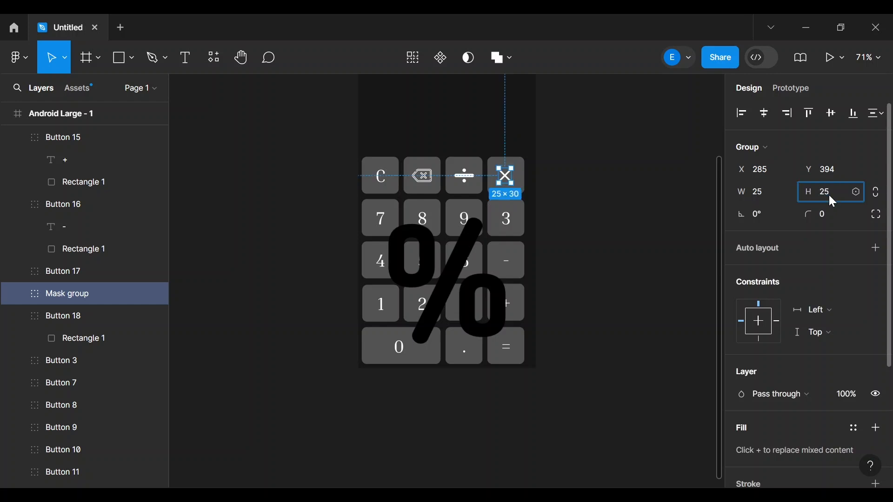
pyautogui.write('25')
pyautogui.press('Return')
pyautogui.click(629, 178)
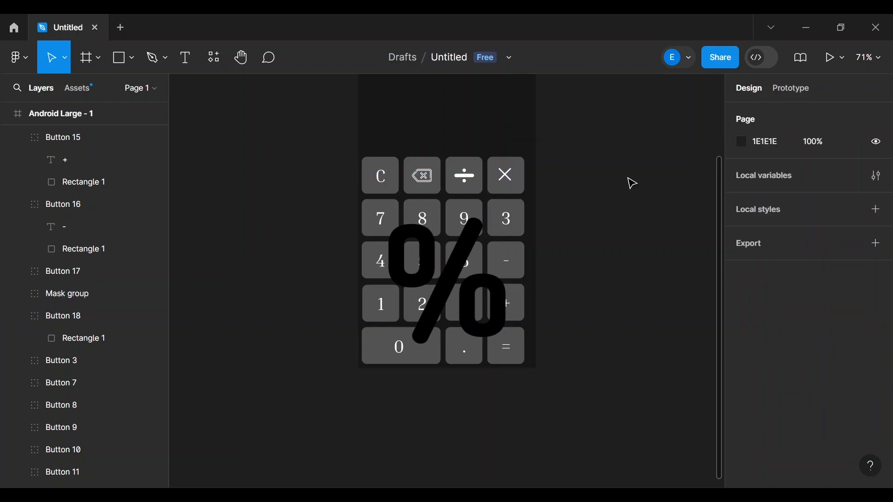
# - Nudge the × icon so it sits centred on the top-right key
pyautogui.click(507, 177)
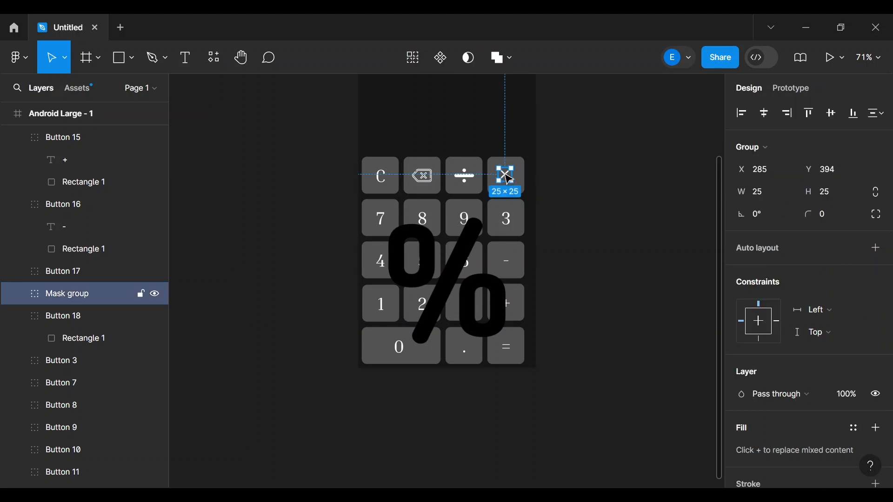
pyautogui.moveTo(506, 172); pyautogui.dragTo(510, 178)
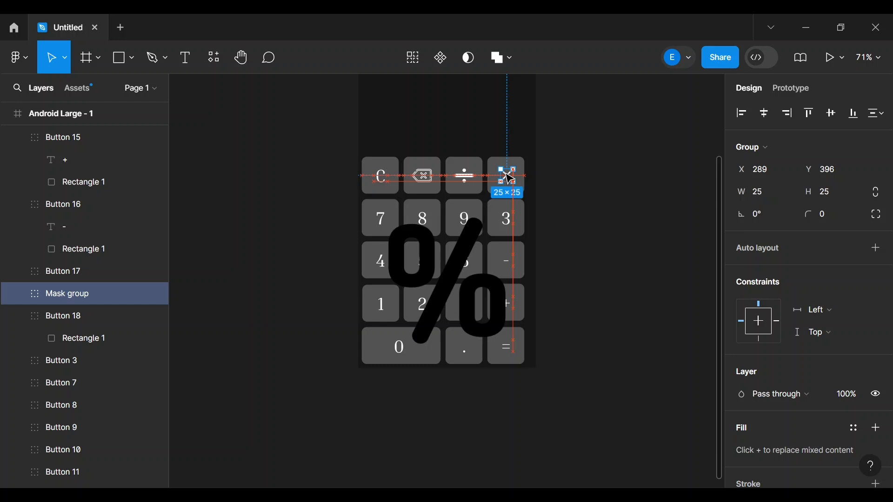
pyautogui.moveTo(510, 178); pyautogui.dragTo(509, 179)
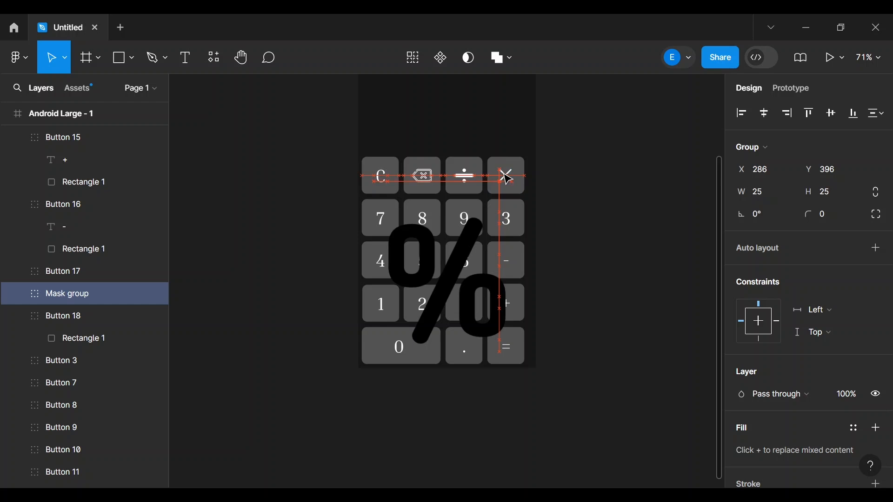
pyautogui.moveTo(504, 173)
pyautogui.mouseDown()
pyautogui.moveTo(497, 170)
pyautogui.moveTo(507, 177)
pyautogui.mouseUp()
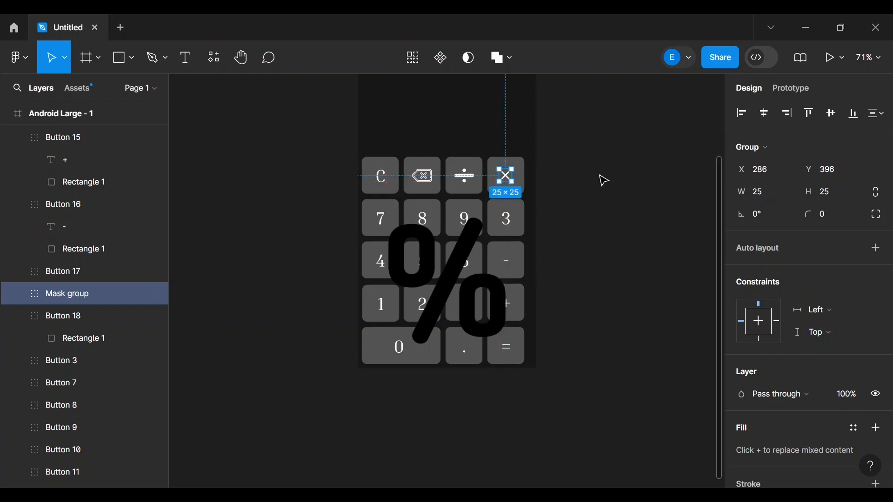
pyautogui.click(604, 181)
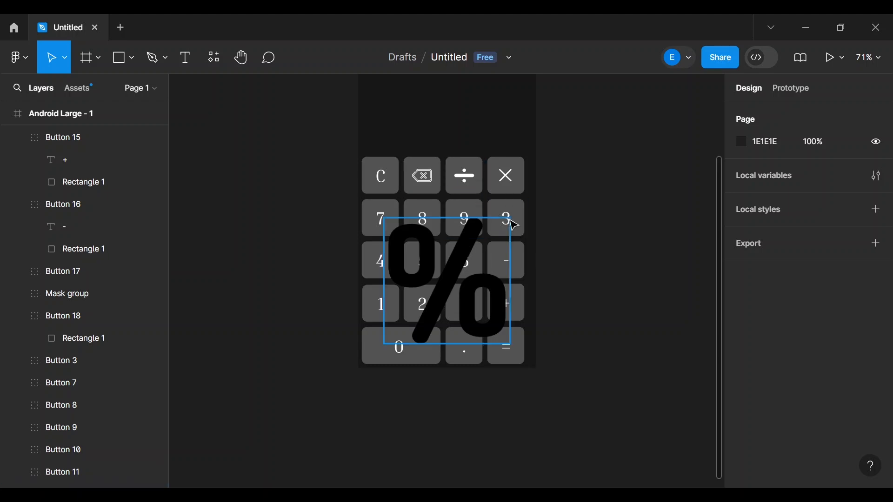
# - Resize the Discount % image to 40×40 and move it right of the frame
pyautogui.click(453, 261)
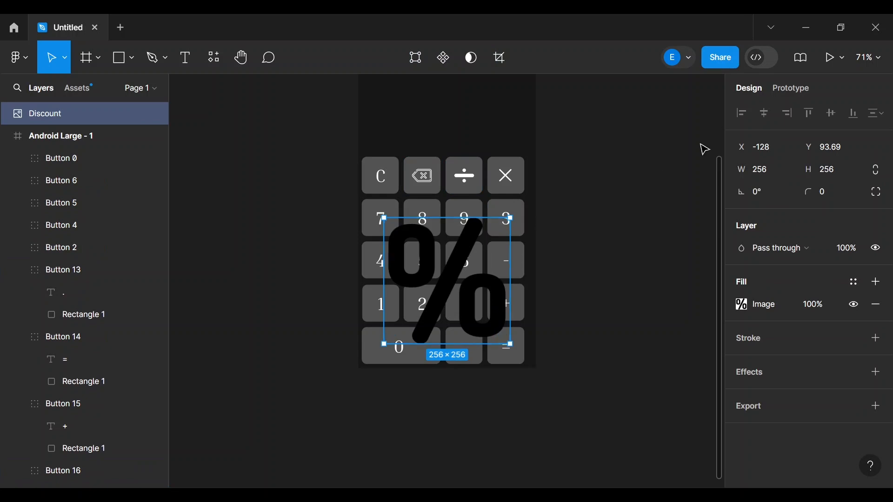
pyautogui.click(755, 169)
pyautogui.click(827, 170)
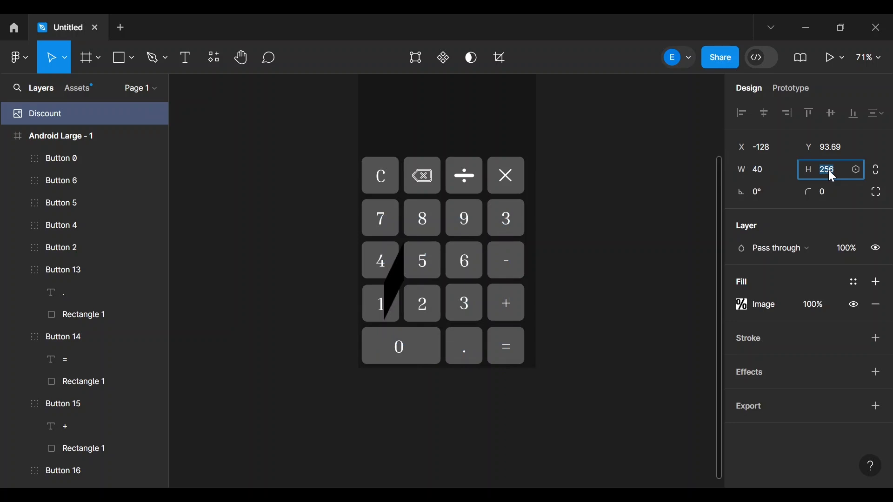
pyautogui.write('40')
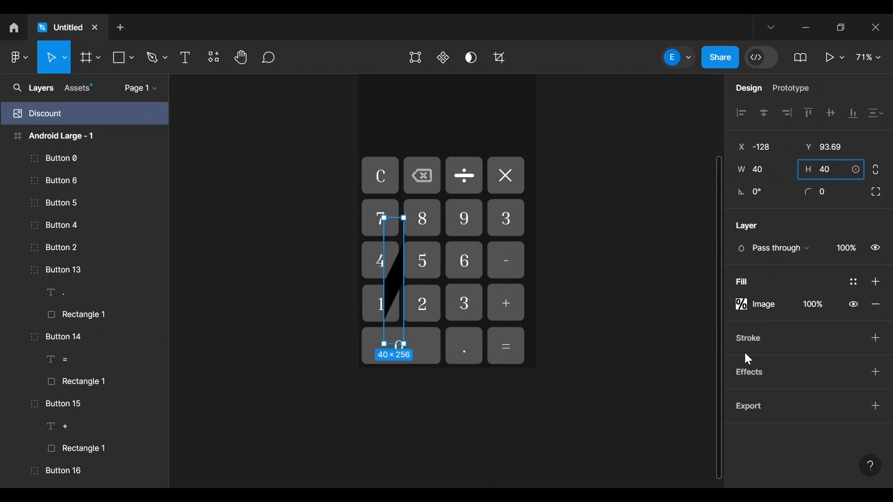
pyautogui.press('Return')
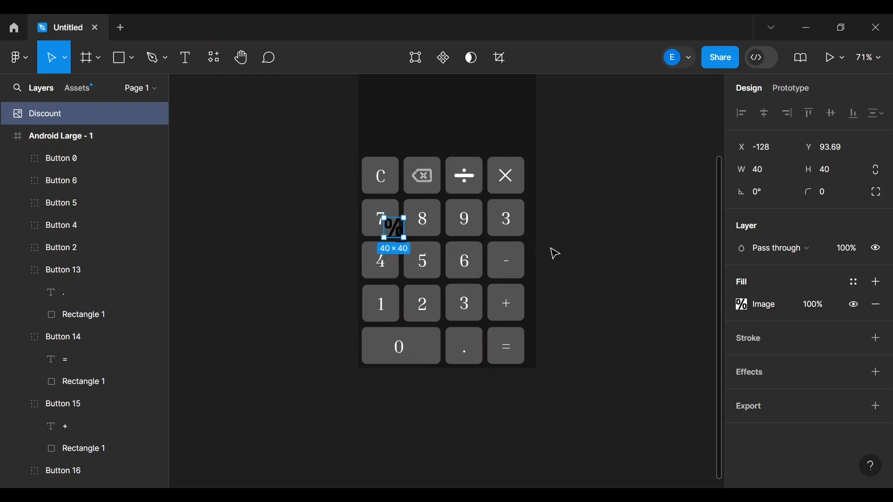
pyautogui.moveTo(392, 231); pyautogui.dragTo(610, 231)
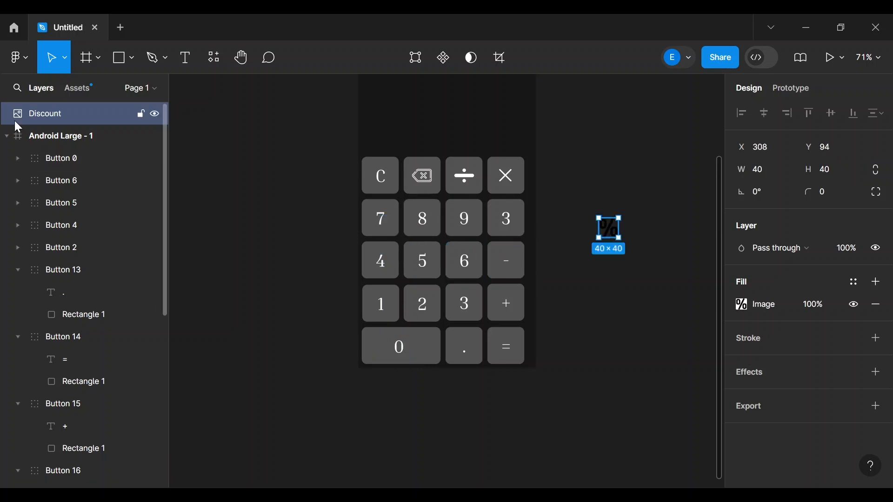
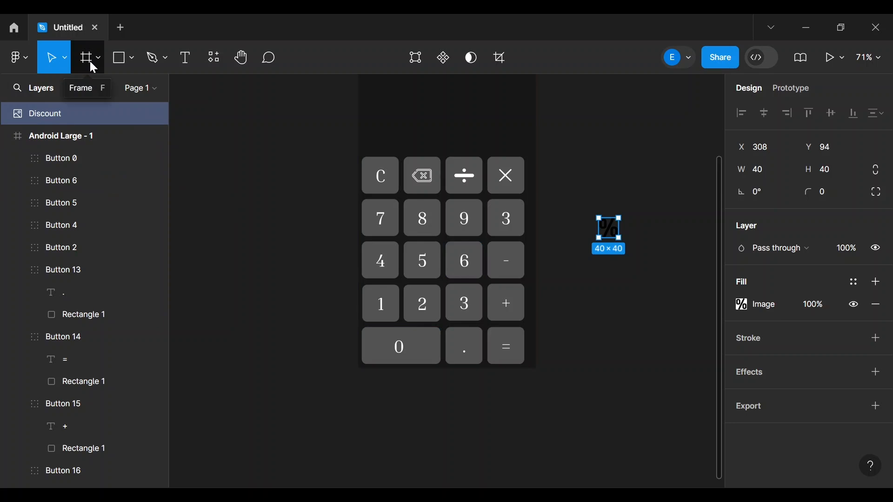
# - Draw a 40×40 square and place it over the % discount image
pyautogui.click(126, 68)
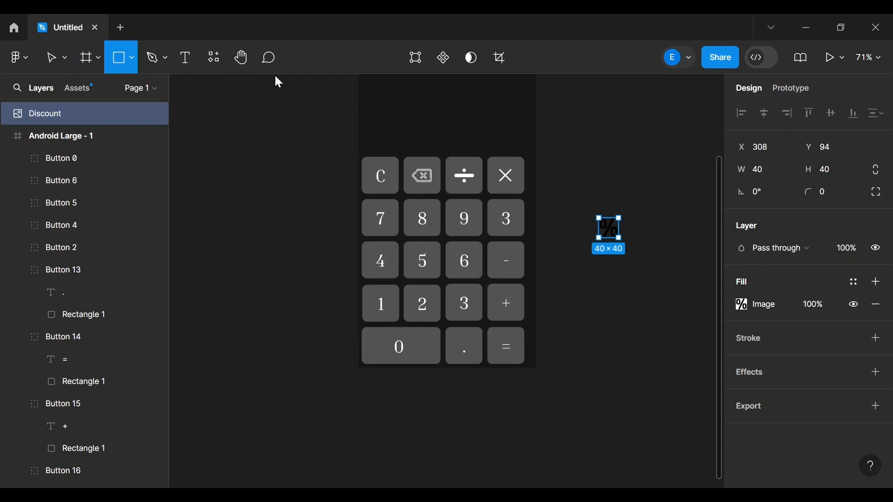
pyautogui.moveTo(600, 148); pyautogui.dragTo(621, 189)
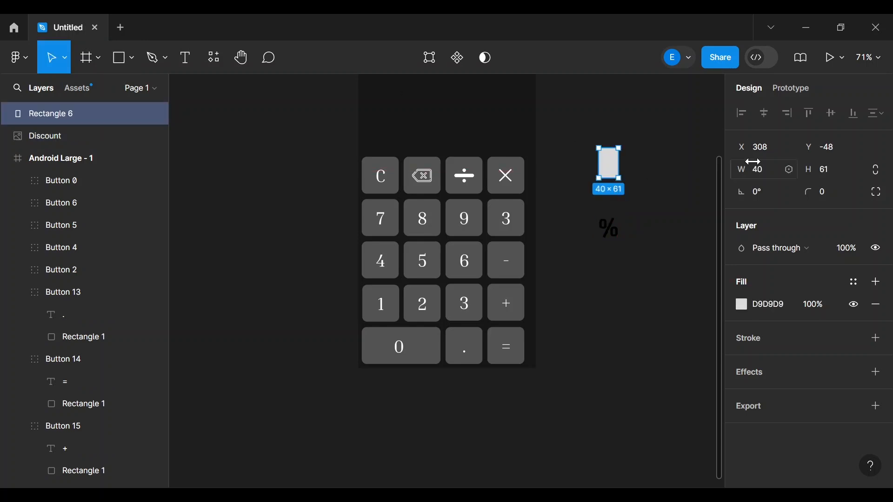
pyautogui.click(823, 172)
pyautogui.write('40')
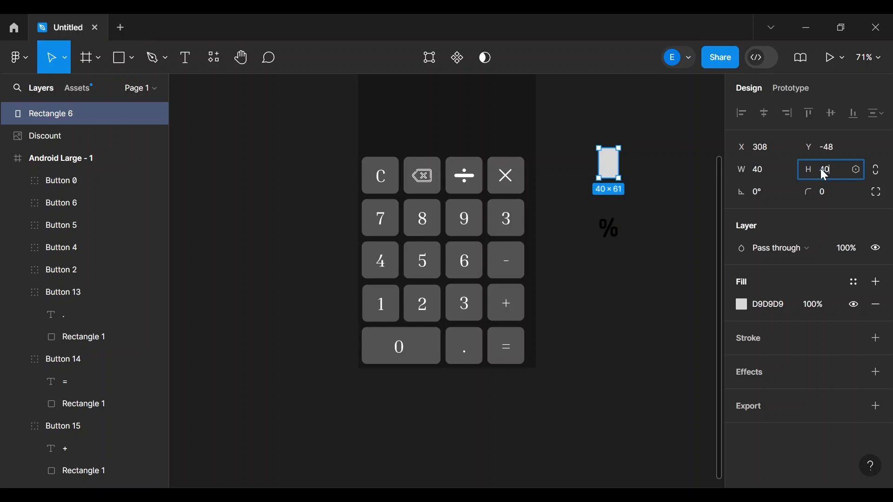
pyautogui.press('Return')
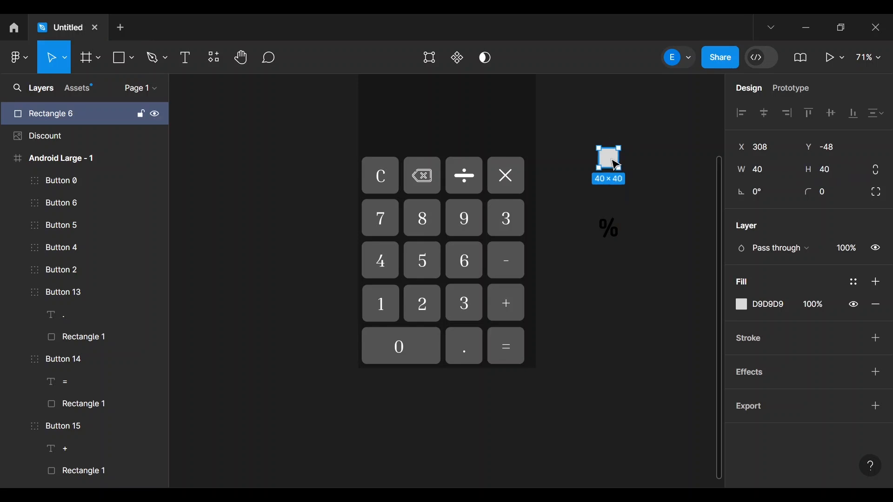
pyautogui.moveTo(616, 165); pyautogui.dragTo(616, 236)
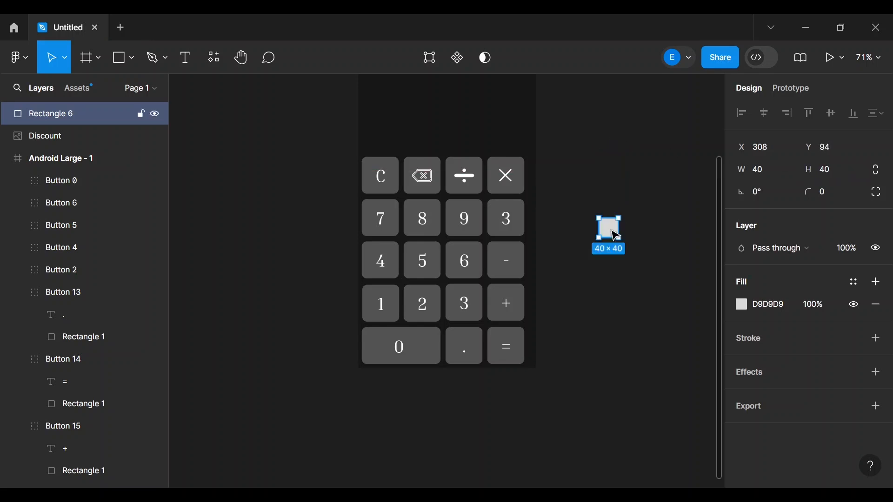
# - Use the % image as a mask over the square
pyautogui.keyDown('shift'); pyautogui.click(81, 139); pyautogui.keyUp('shift')
pyautogui.rightClick(81, 139)
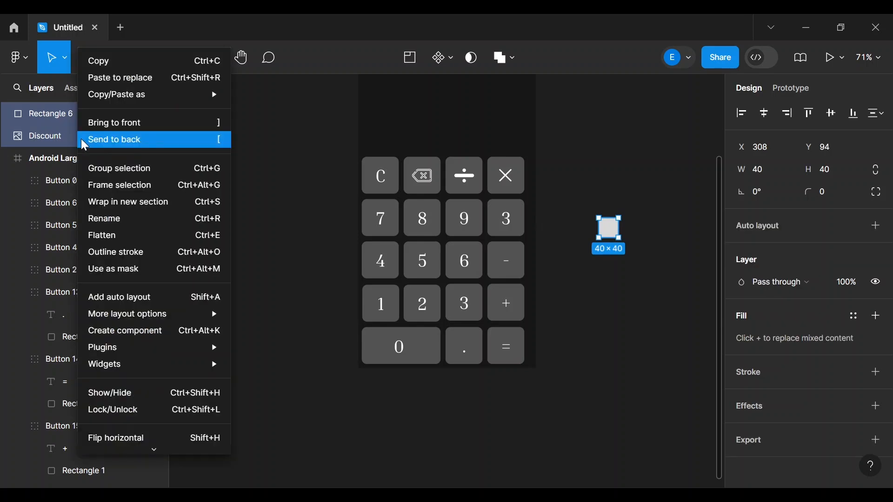
pyautogui.click(113, 274)
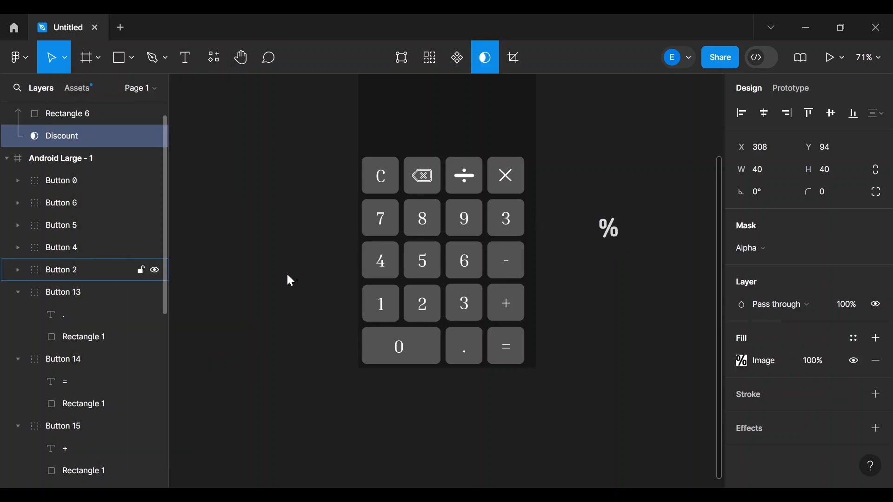
# - Delete the 3 label from the key right of 9 and place the % icon there
pyautogui.click(507, 228)
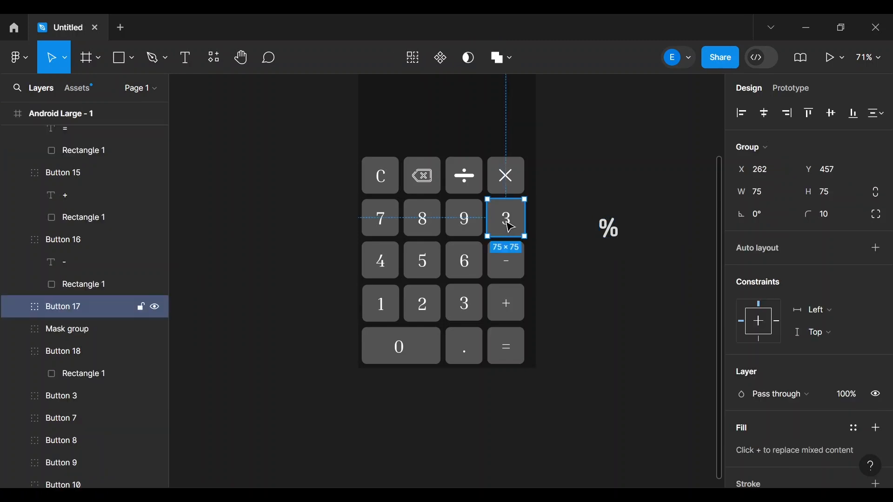
pyautogui.doubleClick(510, 227)
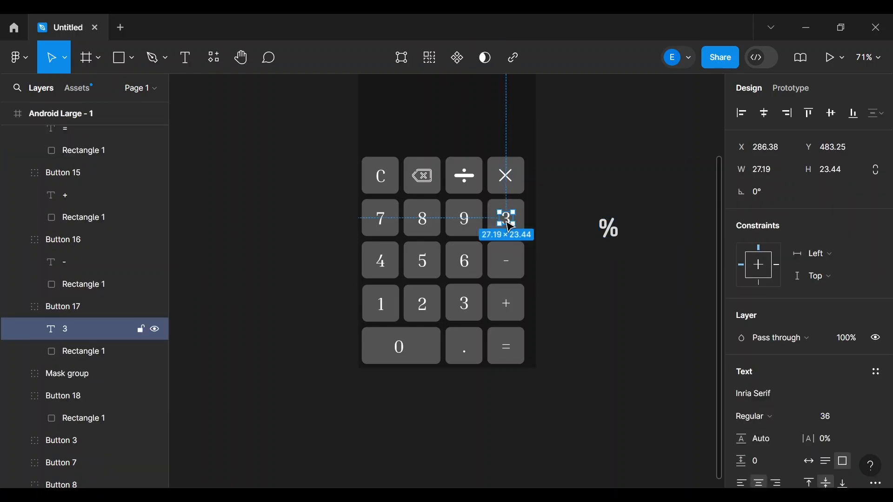
pyautogui.press('Delete')
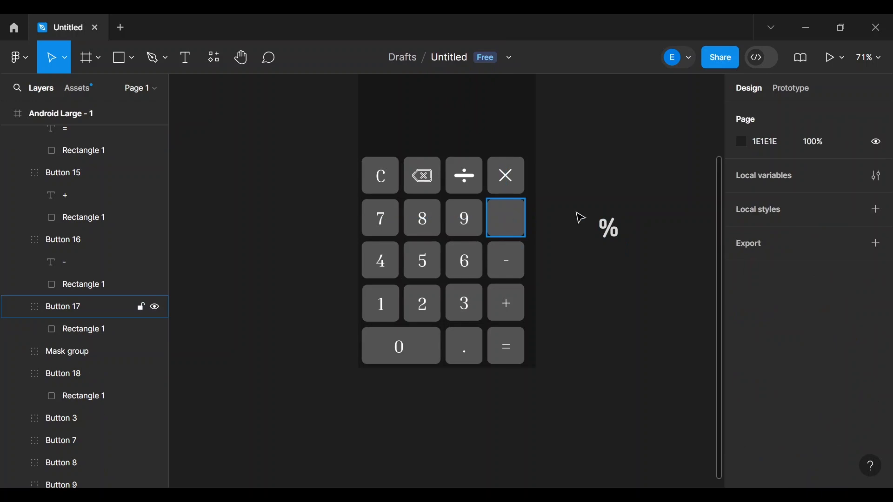
pyautogui.moveTo(612, 235); pyautogui.dragTo(512, 227)
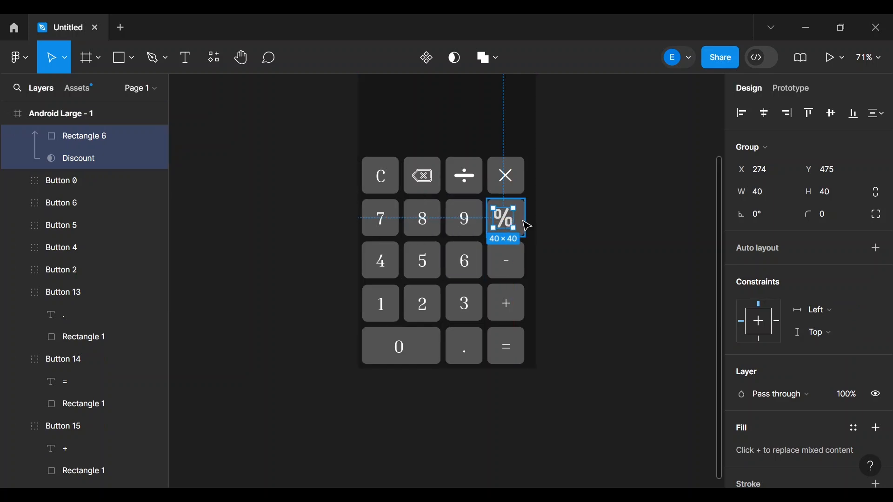
# - Move the % mask group layer into Button 17 in the Layers panel
pyautogui.click(525, 223)
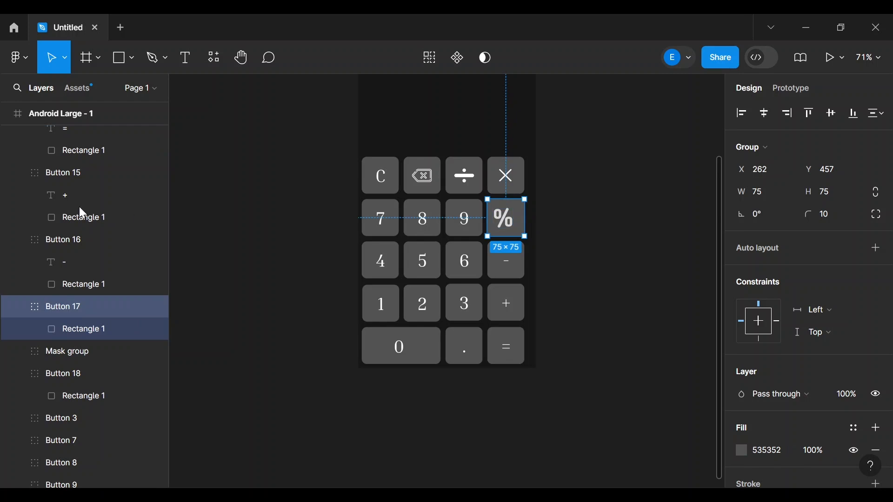
pyautogui.scroll(3, 79, 207)
pyautogui.scroll(5, 80, 206)
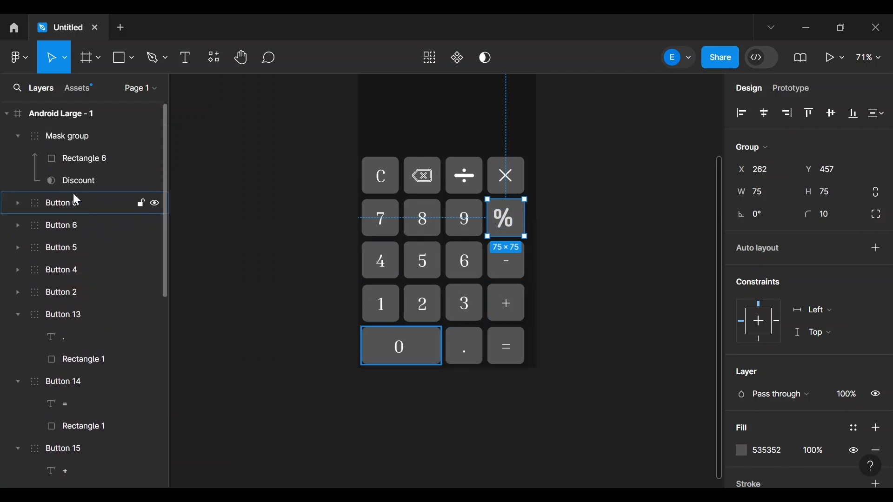
pyautogui.click(63, 139)
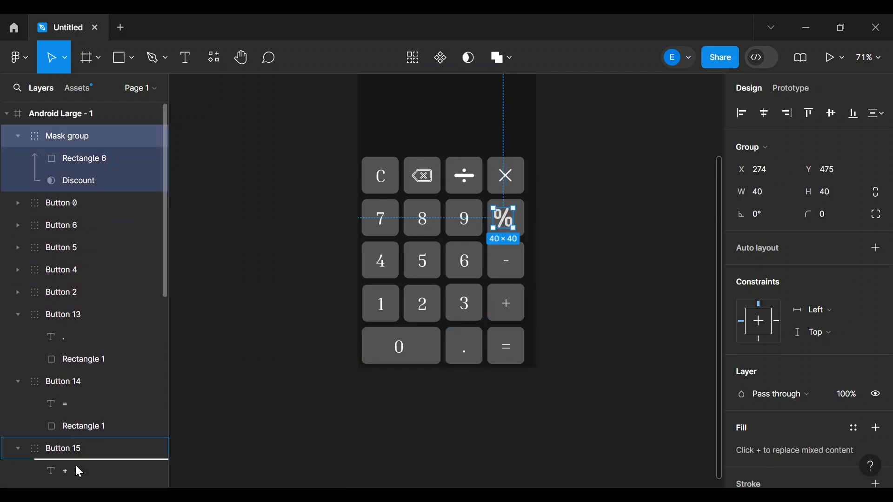
pyautogui.scroll(-4, 72, 464)
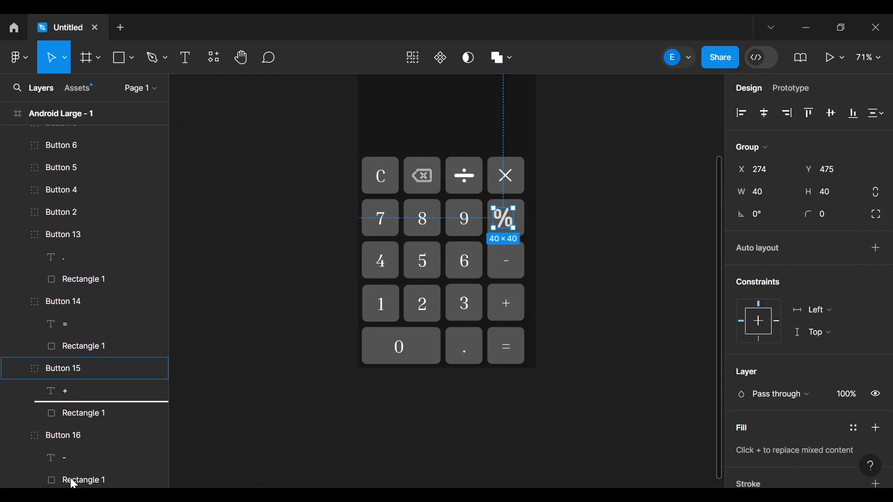
pyautogui.moveTo(69, 460); pyautogui.dragTo(77, 391)
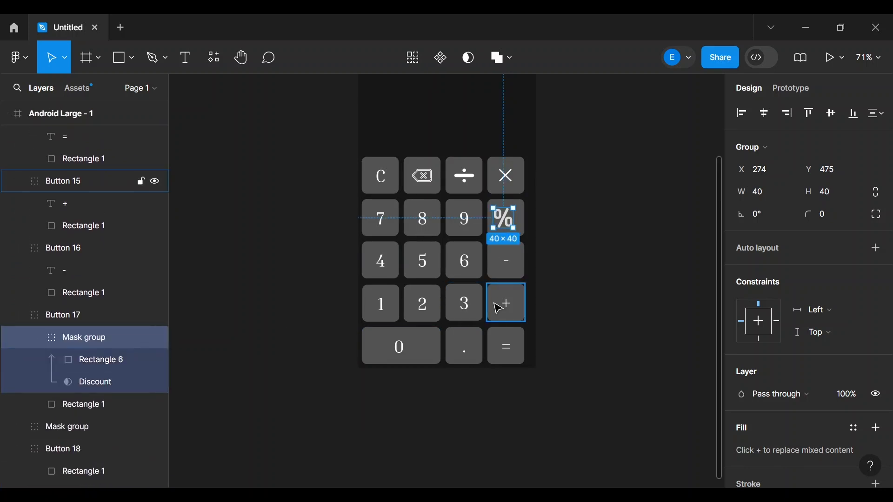
pyautogui.click(631, 267)
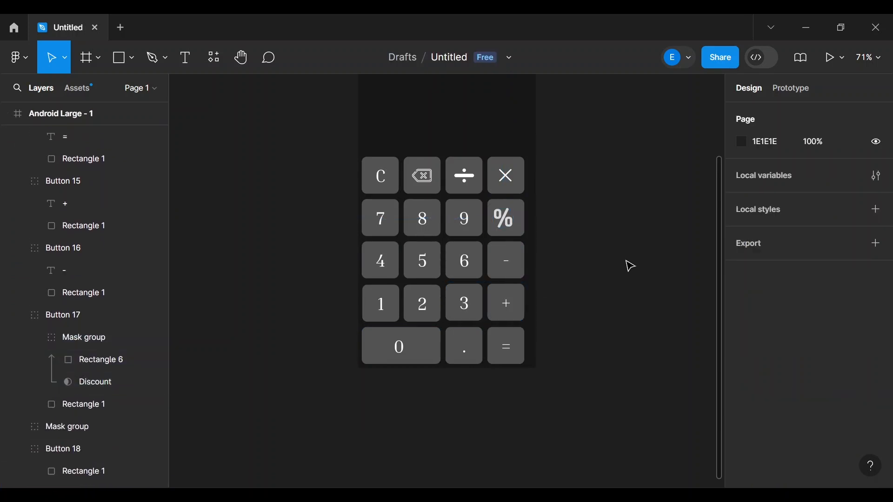
# - Resize the % icon inside its key to 25×25
pyautogui.moveTo(508, 222); pyautogui.dragTo(512, 225)
pyautogui.hotkey('ctrl', 'z')
pyautogui.click(507, 219)
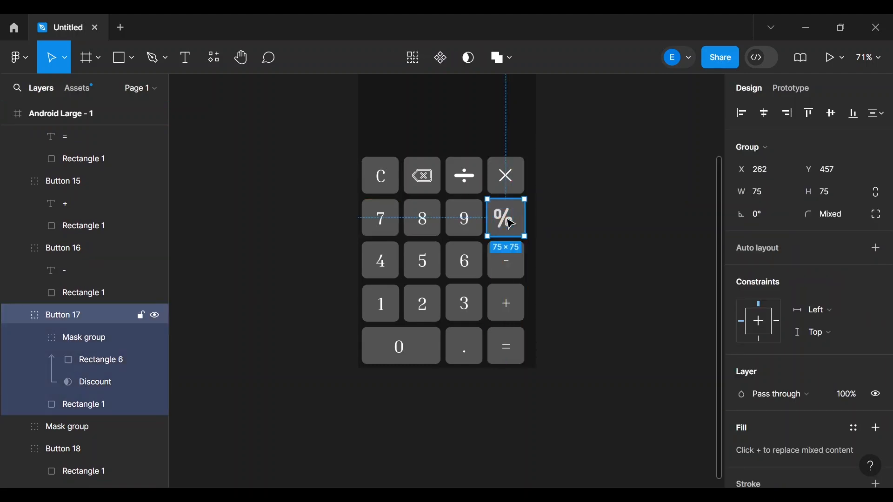
pyautogui.doubleClick(511, 225)
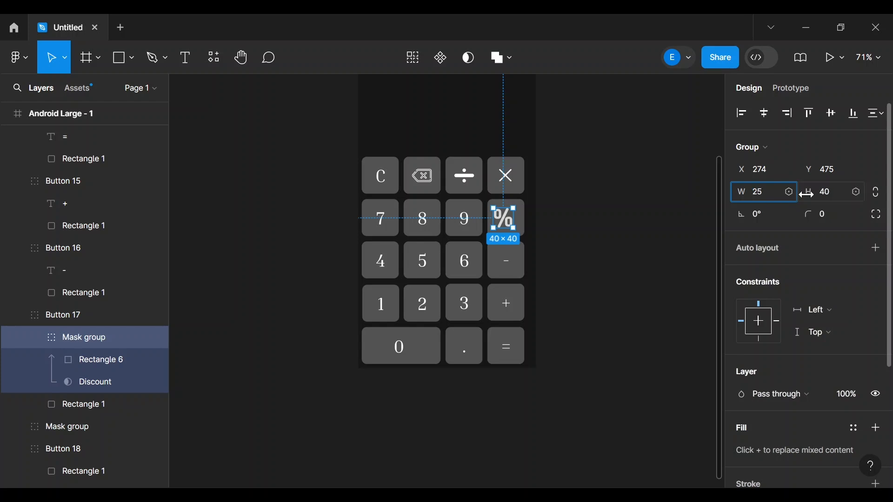
pyautogui.press('Tab')
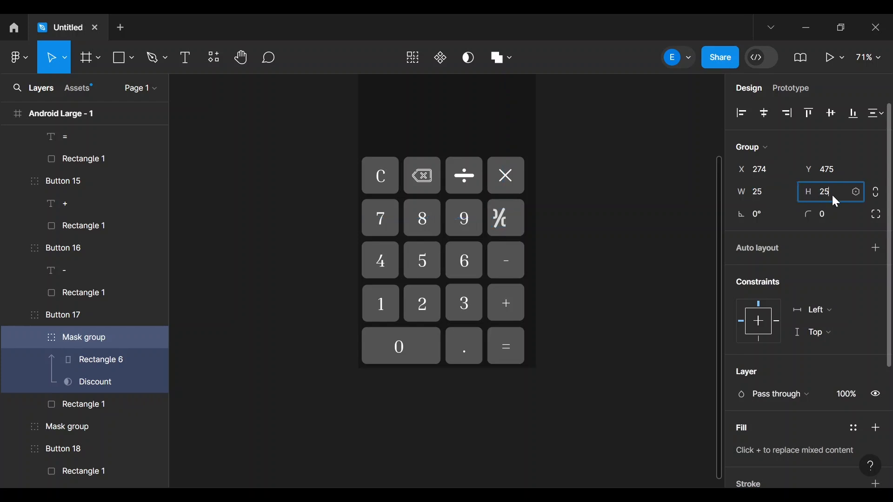
pyautogui.write('25')
pyautogui.press('Return')
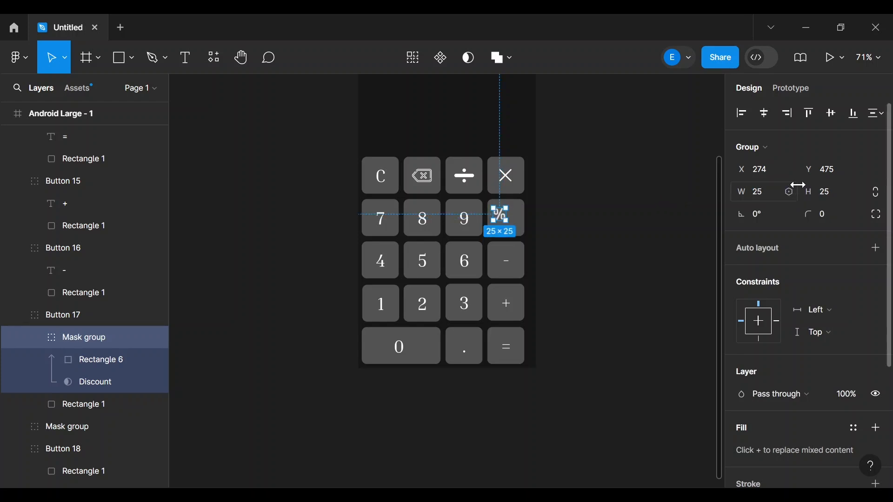
pyautogui.click(651, 201)
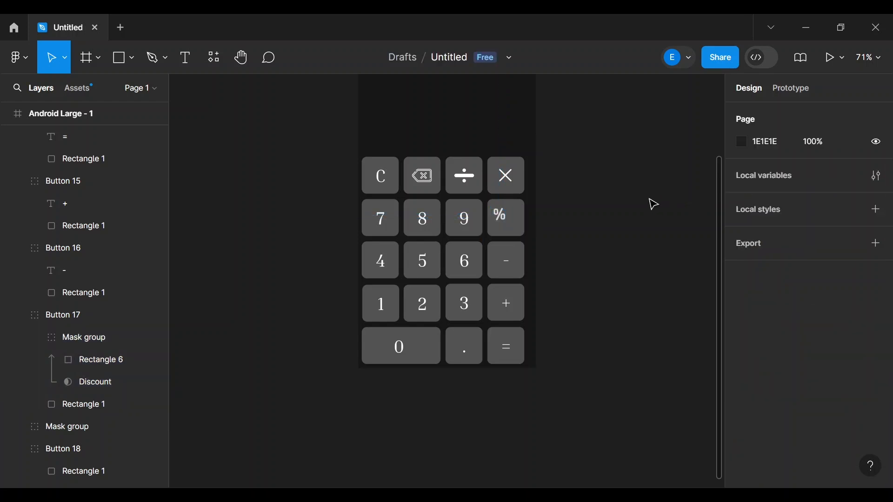
# - Drag the % icon to the centre of its key
pyautogui.doubleClick(503, 218)
pyautogui.moveTo(506, 218)
pyautogui.mouseDown()
pyautogui.moveTo(514, 223)
pyautogui.moveTo(507, 215)
pyautogui.mouseUp()
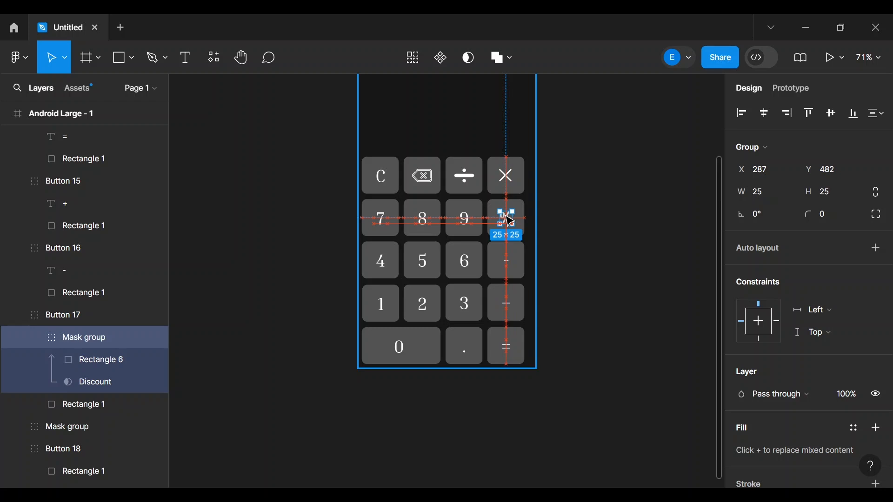
pyautogui.click(616, 228)
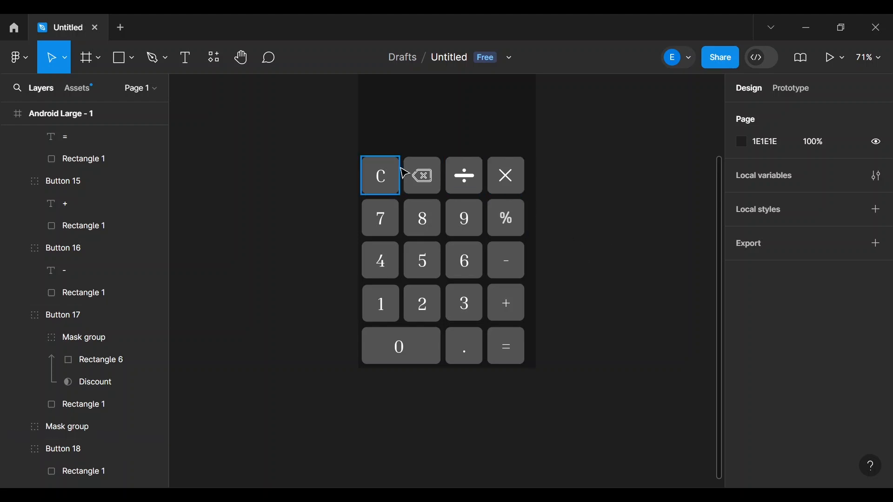
# - Collapse the Button 17, 16, 15, 14, 13 and 18 layer groups
pyautogui.click(18, 312)
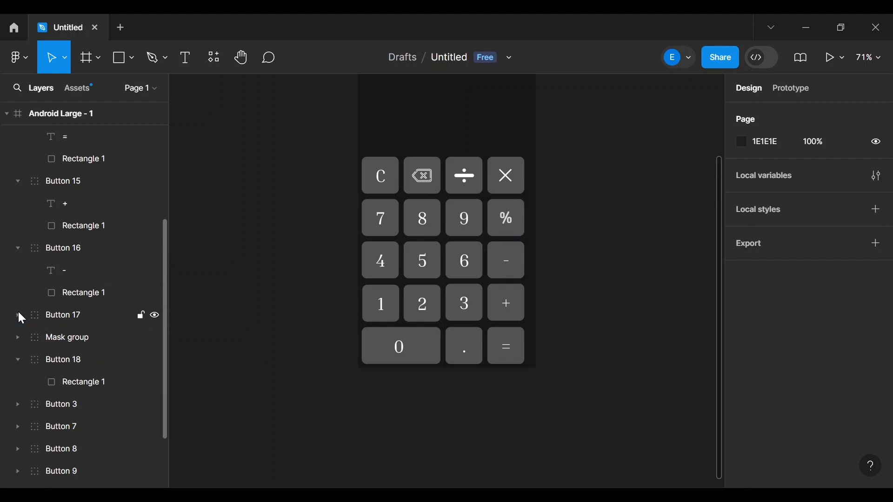
pyautogui.click(16, 254)
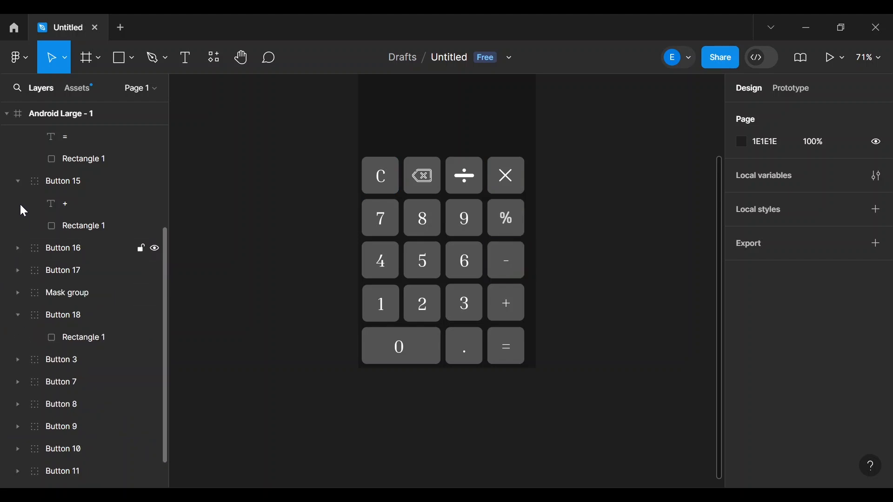
pyautogui.click(18, 182)
pyautogui.scroll(3, 19, 185)
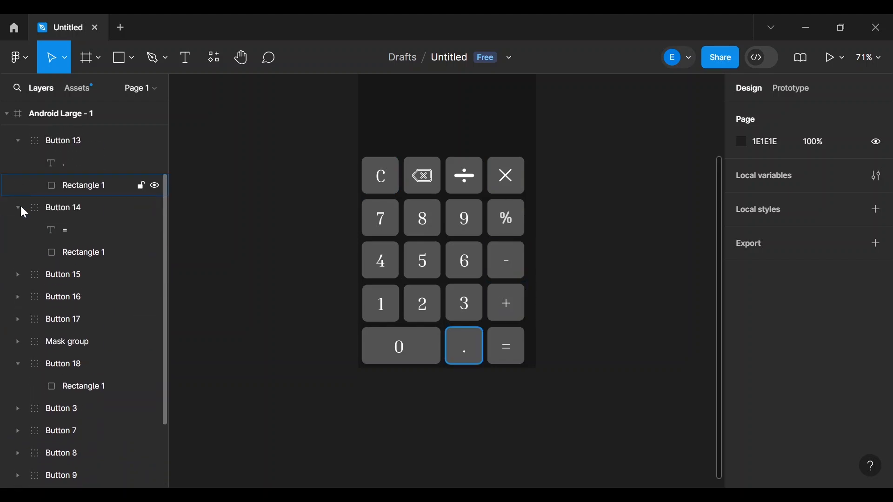
pyautogui.click(18, 208)
pyautogui.moveTo(19, 207); pyautogui.dragTo(19, 130)
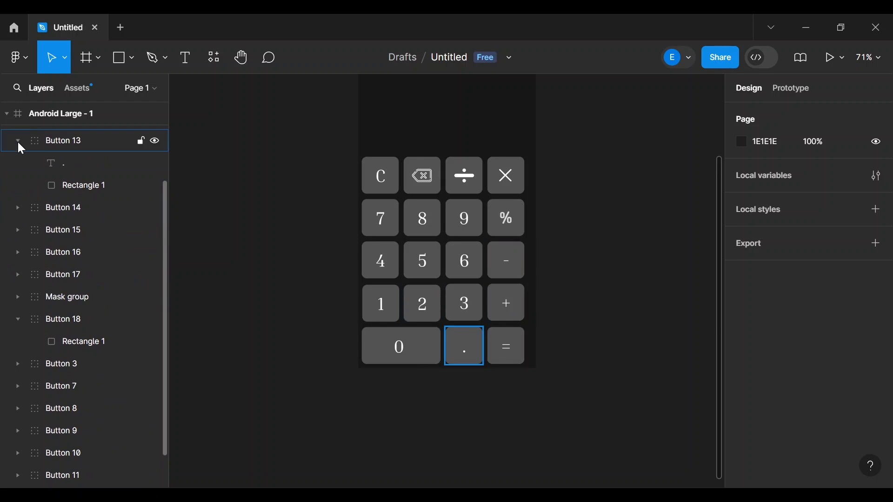
pyautogui.click(17, 141)
pyautogui.scroll(3, 18, 141)
pyautogui.scroll(2, 19, 186)
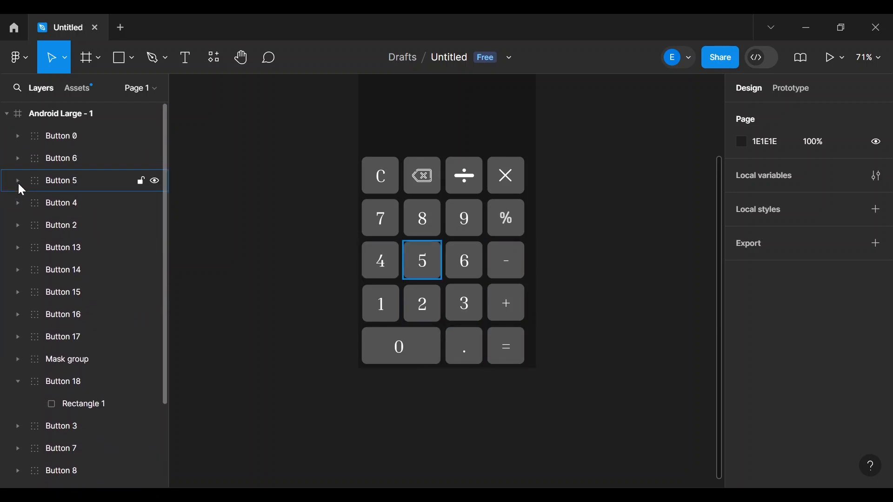
pyautogui.scroll(-4, 19, 186)
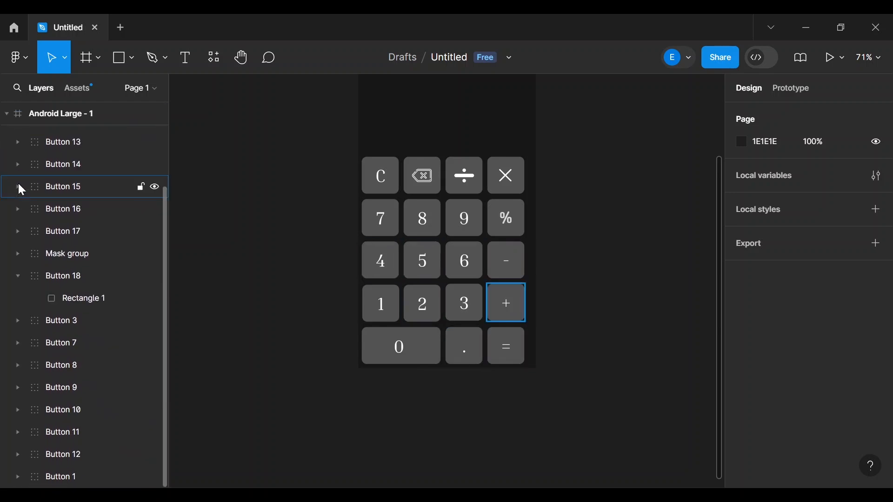
pyautogui.click(18, 276)
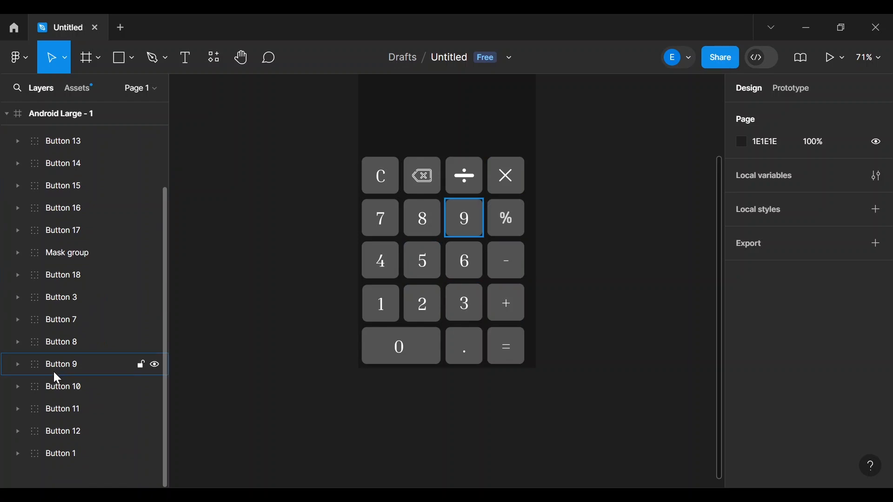
pyautogui.scroll(5, 253, 279)
pyautogui.scroll(-5, 253, 279)
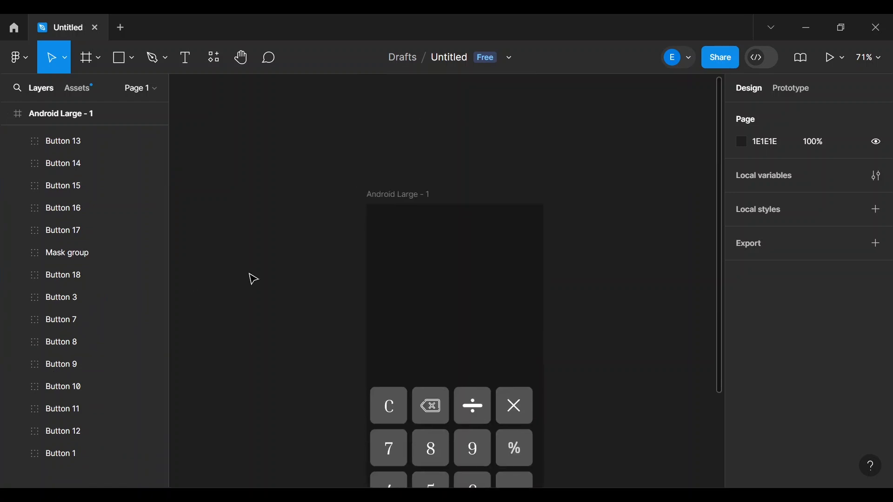
pyautogui.scroll(1, 254, 279)
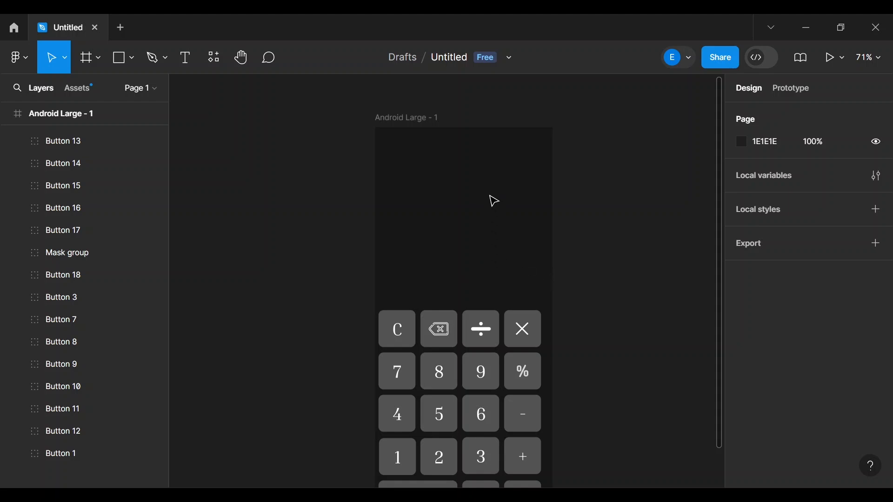
pyautogui.scroll(-2, 530, 225)
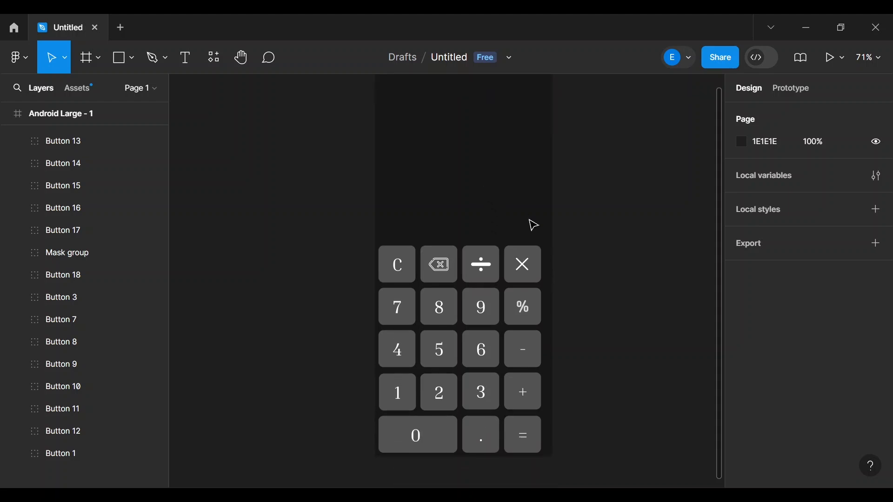
pyautogui.scroll(1, 533, 225)
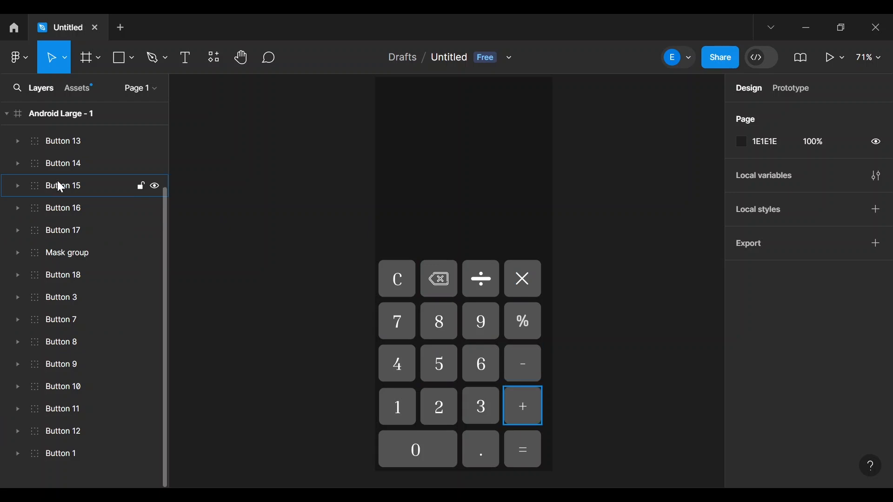
pyautogui.scroll(5, 57, 181)
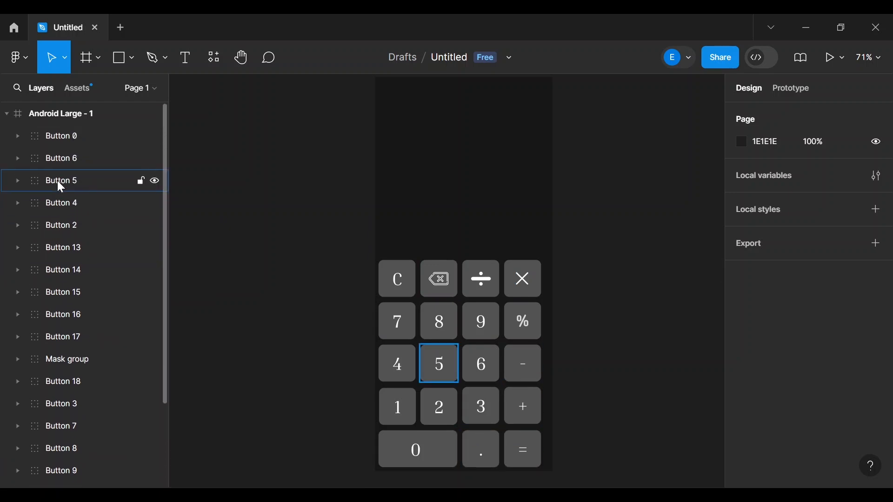
pyautogui.rightClick(125, 123)
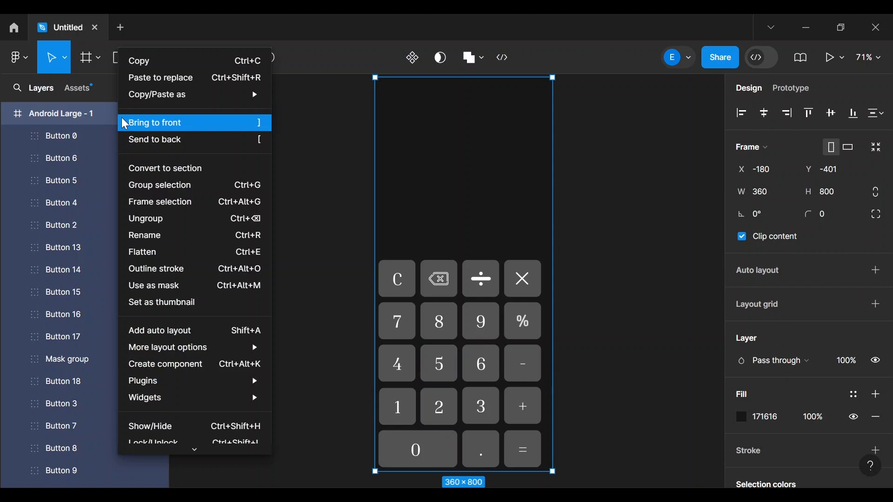
pyautogui.click(92, 112)
pyautogui.press('Escape')
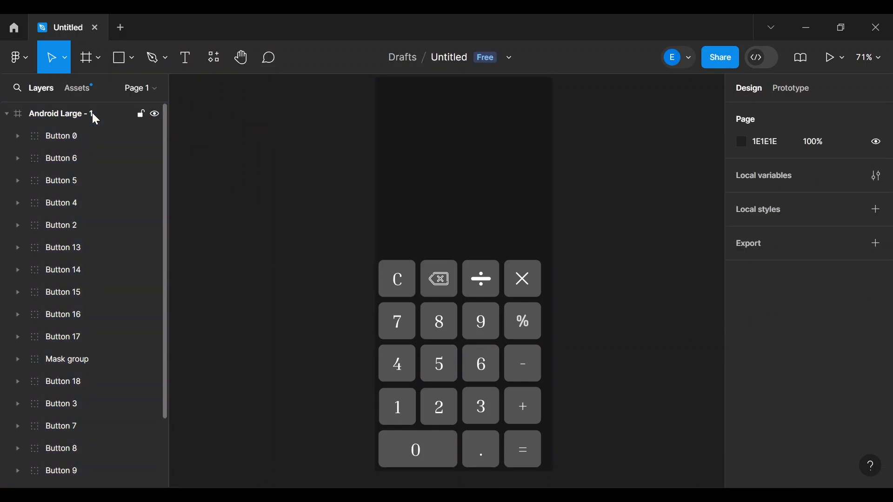
pyautogui.click(92, 117)
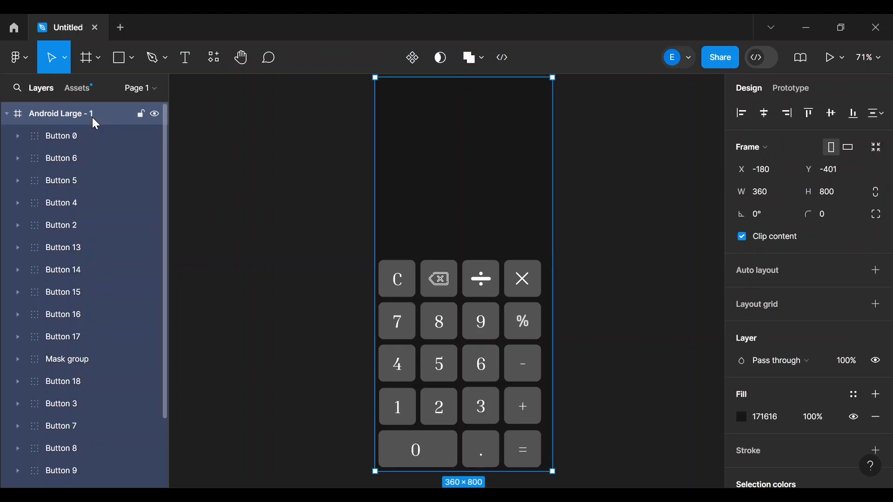
pyautogui.rightClick(93, 119)
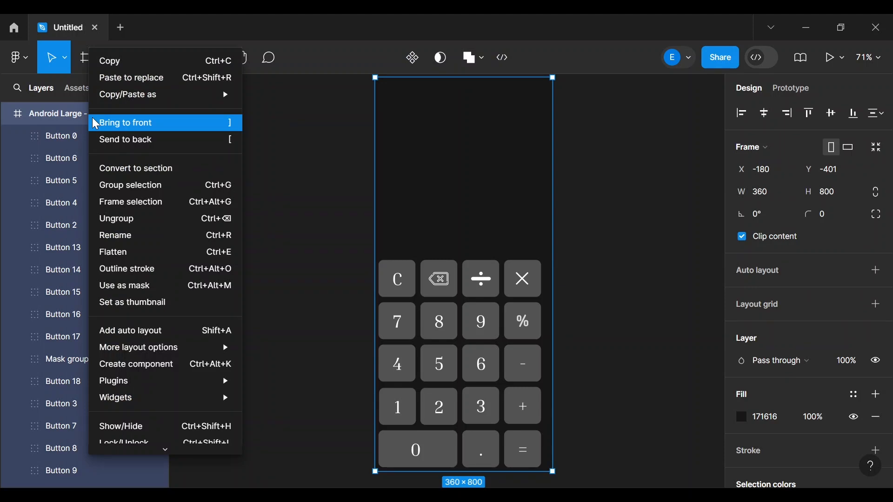
# - Select every keypad button group, Buttons 0–18 plus the Mask group, in the Layers panel
pyautogui.click(343, 195)
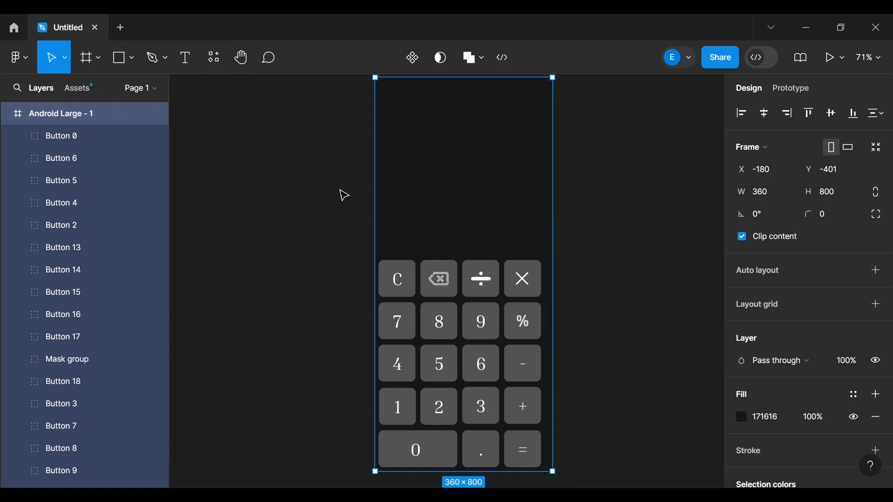
pyautogui.click(118, 139)
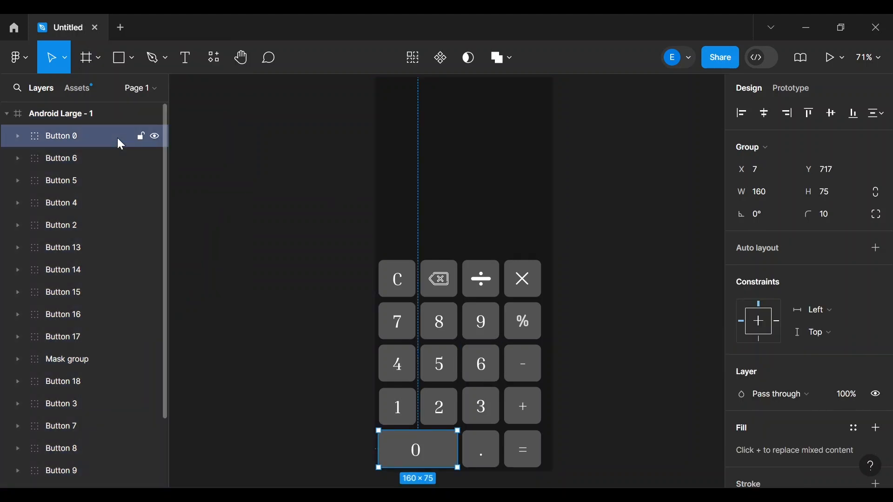
pyautogui.keyDown('shift'); pyautogui.click(122, 162); pyautogui.keyUp('shift')
pyautogui.keyDown('shift'); pyautogui.click(117, 189); pyautogui.keyUp('shift')
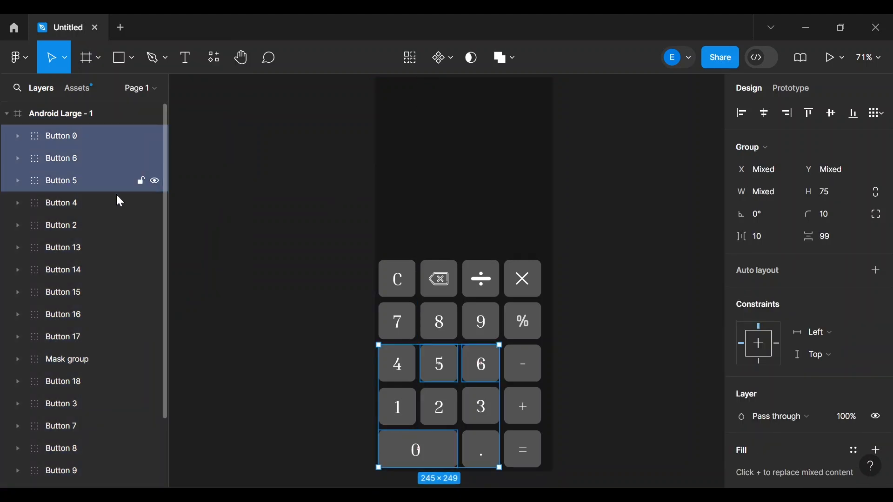
pyautogui.keyDown('shift'); pyautogui.click(114, 209); pyautogui.keyUp('shift')
pyautogui.keyDown('shift'); pyautogui.click(112, 228); pyautogui.keyUp('shift')
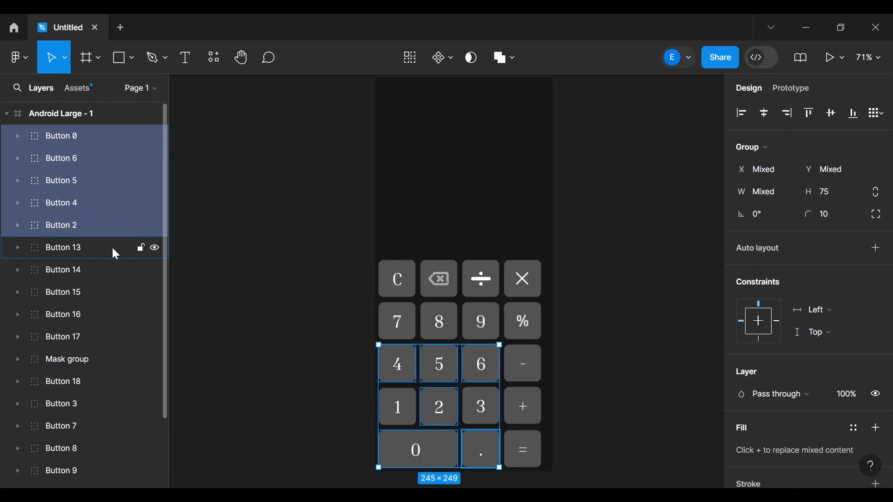
pyautogui.keyDown('shift'); pyautogui.click(113, 249); pyautogui.keyUp('shift')
pyautogui.keyDown('shift'); pyautogui.click(110, 273); pyautogui.keyUp('shift')
pyautogui.keyDown('shift'); pyautogui.click(108, 293); pyautogui.keyUp('shift')
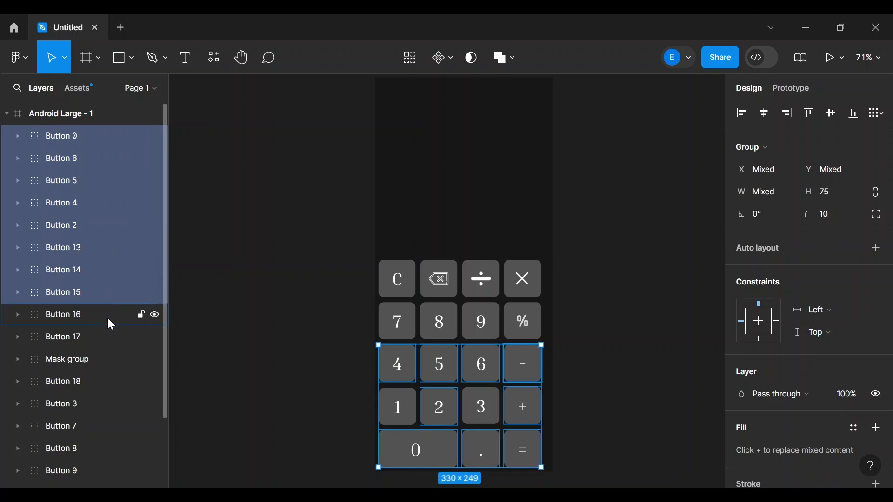
pyautogui.keyDown('shift'); pyautogui.click(108, 317); pyautogui.keyUp('shift')
pyautogui.keyDown('shift'); pyautogui.click(105, 339); pyautogui.keyUp('shift')
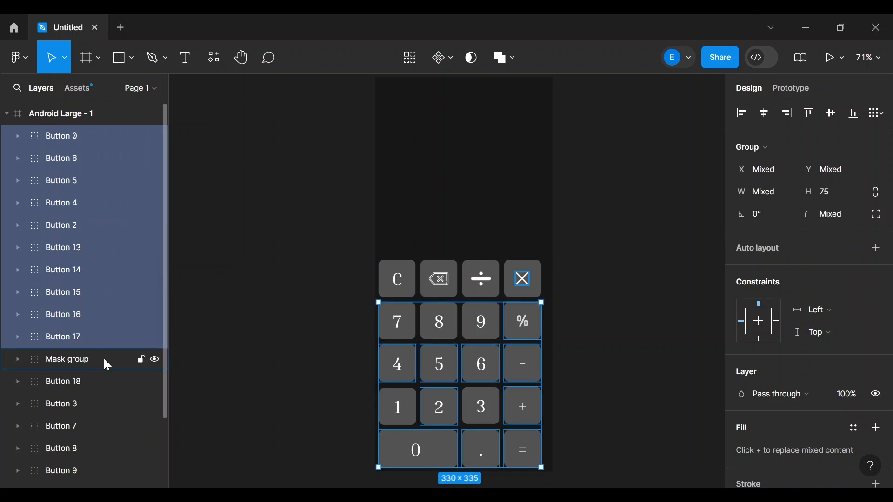
pyautogui.keyDown('shift'); pyautogui.click(104, 357); pyautogui.keyUp('shift')
pyautogui.keyDown('shift'); pyautogui.click(105, 376); pyautogui.keyUp('shift')
pyautogui.keyDown('shift'); pyautogui.click(104, 398); pyautogui.keyUp('shift')
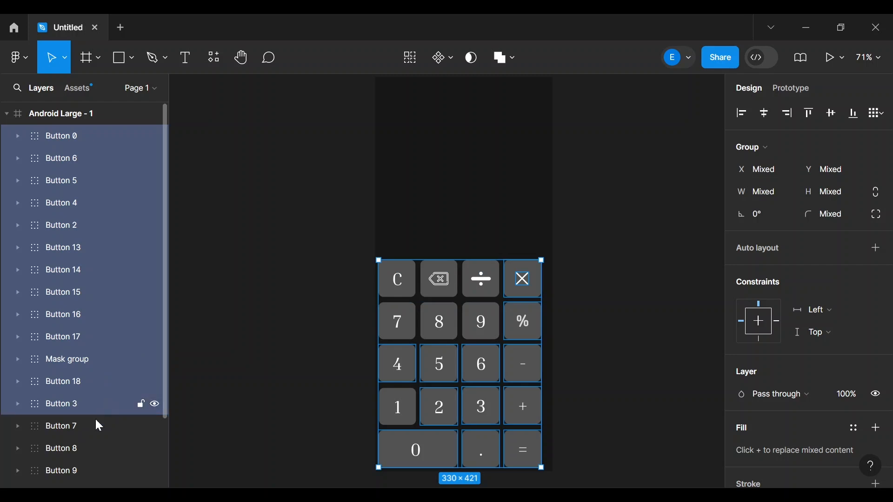
pyautogui.keyDown('shift'); pyautogui.click(95, 425); pyautogui.keyUp('shift')
pyautogui.keyDown('shift'); pyautogui.click(93, 446); pyautogui.keyUp('shift')
pyautogui.scroll(-1, 94, 446)
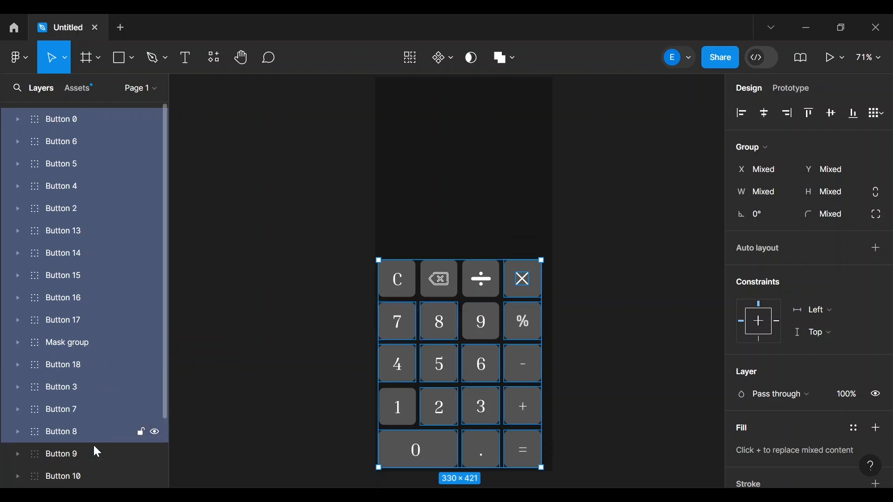
pyautogui.scroll(-2, 94, 446)
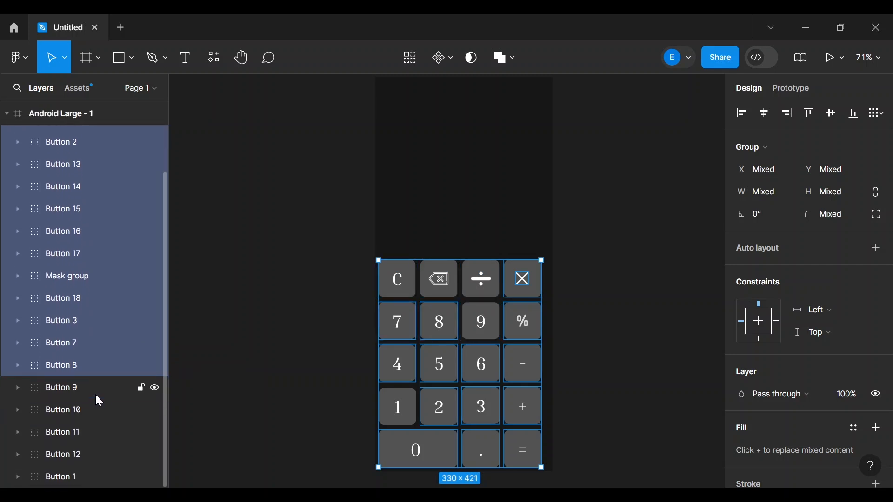
pyautogui.keyDown('shift'); pyautogui.click(96, 394); pyautogui.keyUp('shift')
pyautogui.keyDown('shift'); pyautogui.click(94, 412); pyautogui.keyUp('shift')
pyautogui.keyDown('shift'); pyautogui.click(95, 424); pyautogui.keyUp('shift')
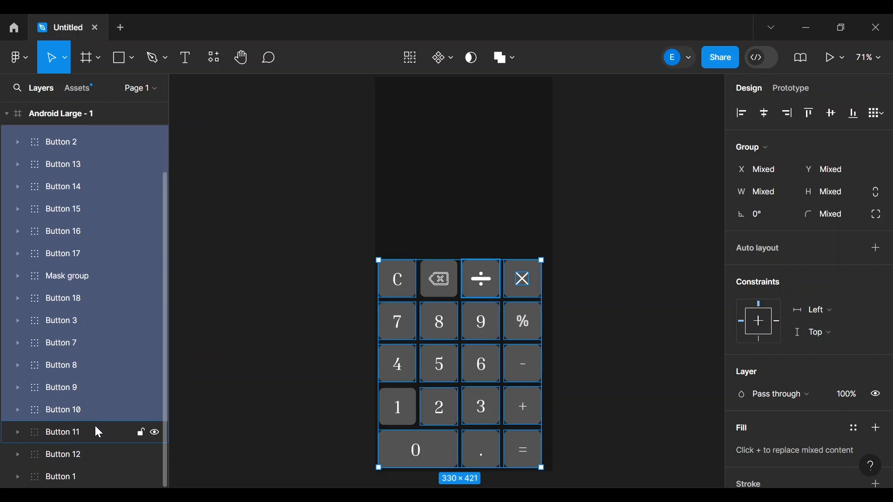
pyautogui.keyDown('shift'); pyautogui.click(88, 450); pyautogui.keyUp('shift')
pyautogui.keyDown('shift'); pyautogui.click(91, 473); pyautogui.keyUp('shift')
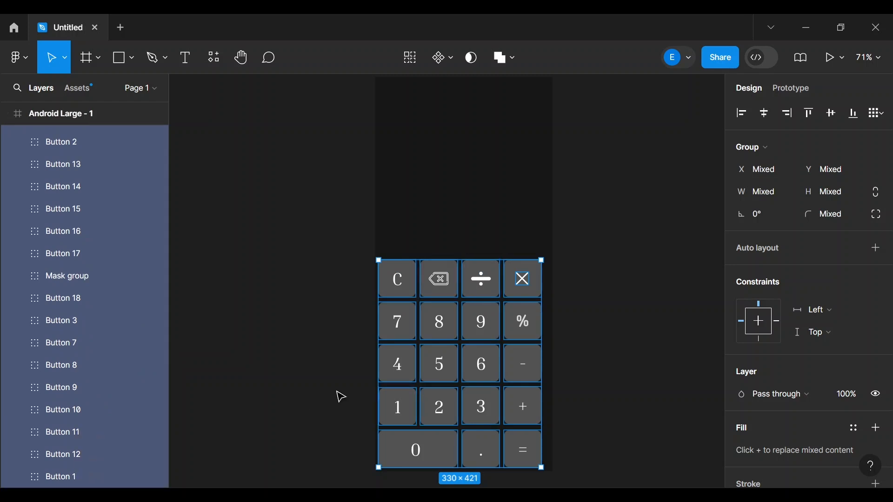
# - Nudge the keypad right and slightly up until it sits on the frame's centre line
pyautogui.press('Right')
pyautogui.press('Right')
pyautogui.press('Right')
pyautogui.press('Right')
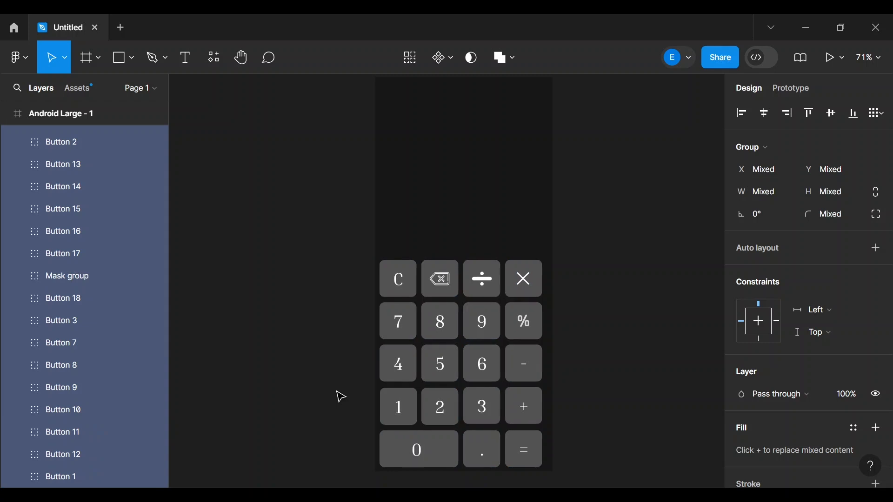
pyautogui.press('Right')
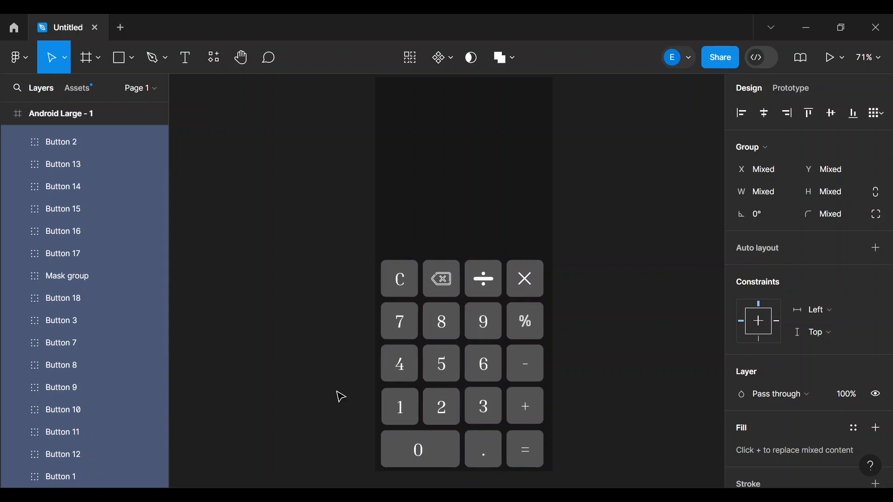
pyautogui.press('Right')
pyautogui.press('Right')
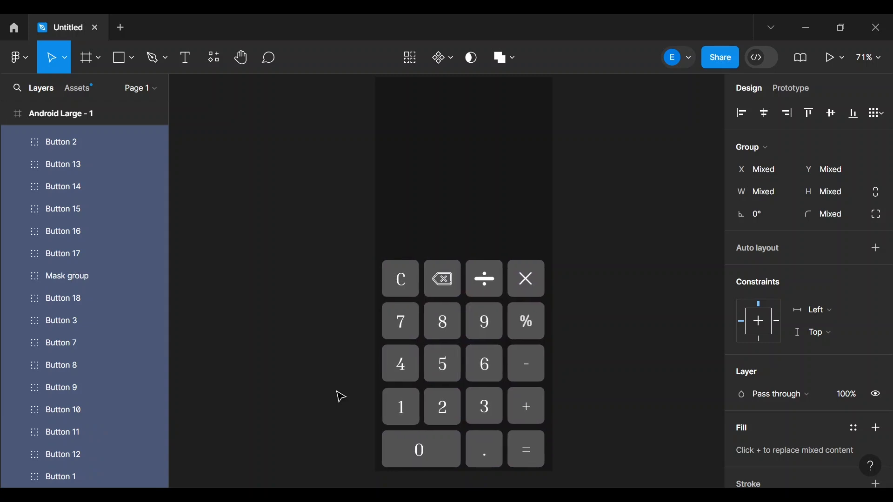
pyautogui.press('Right')
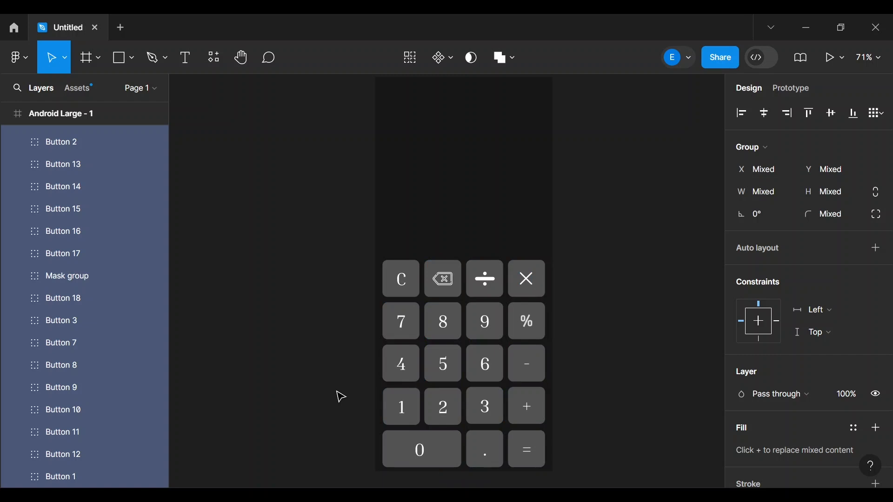
pyautogui.press('Up')
pyautogui.press('Up')
pyautogui.press('Up')
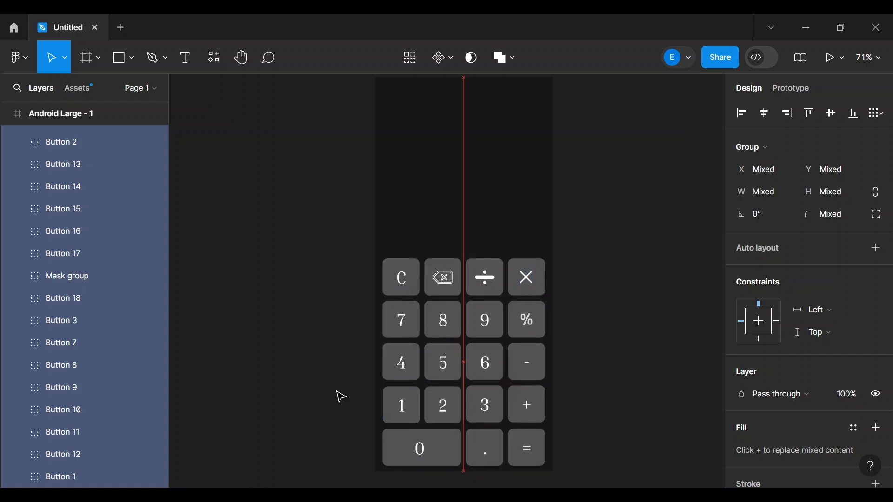
pyautogui.press('Up')
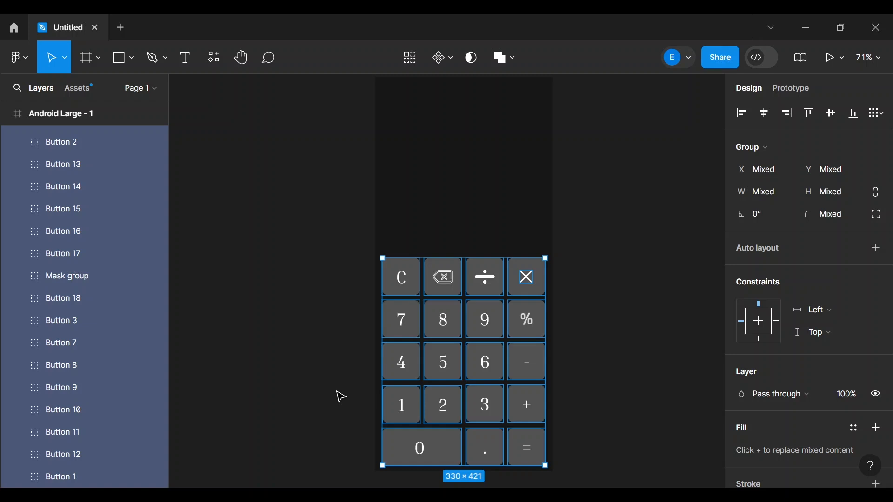
pyautogui.press('Up')
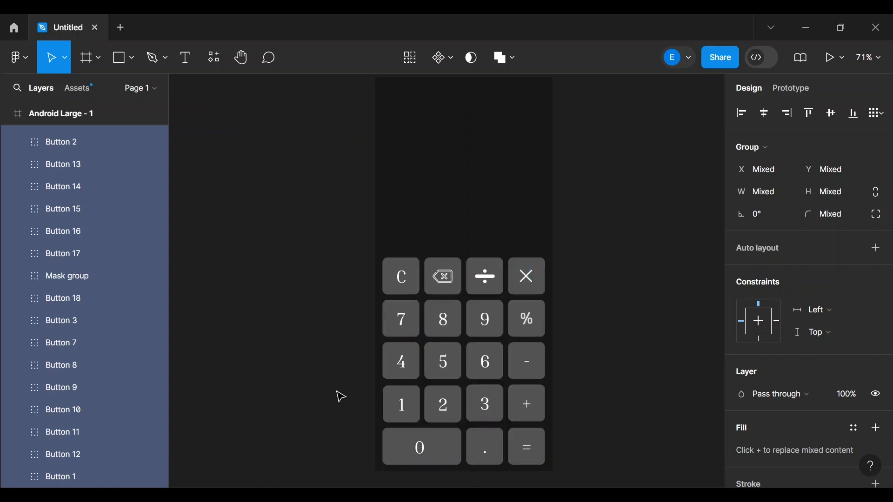
pyautogui.click(655, 324)
pyautogui.scroll(3, 654, 324)
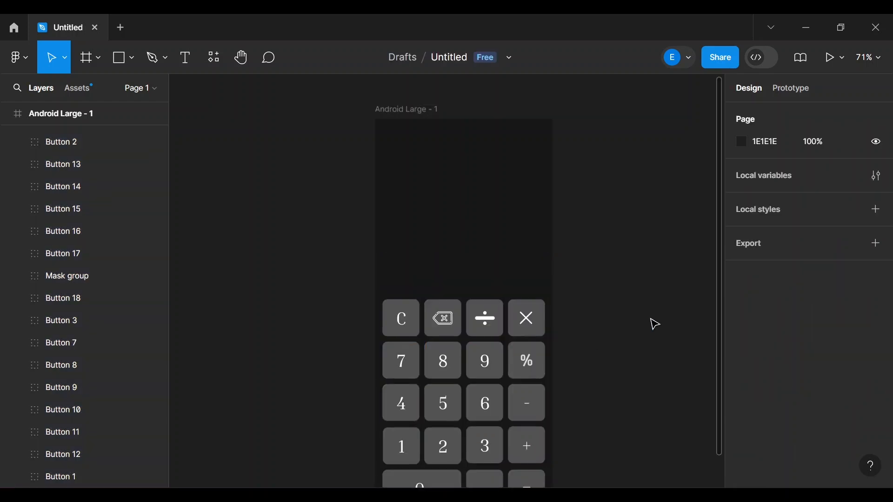
pyautogui.scroll(-2, 654, 324)
pyautogui.scroll(-2, 654, 324)
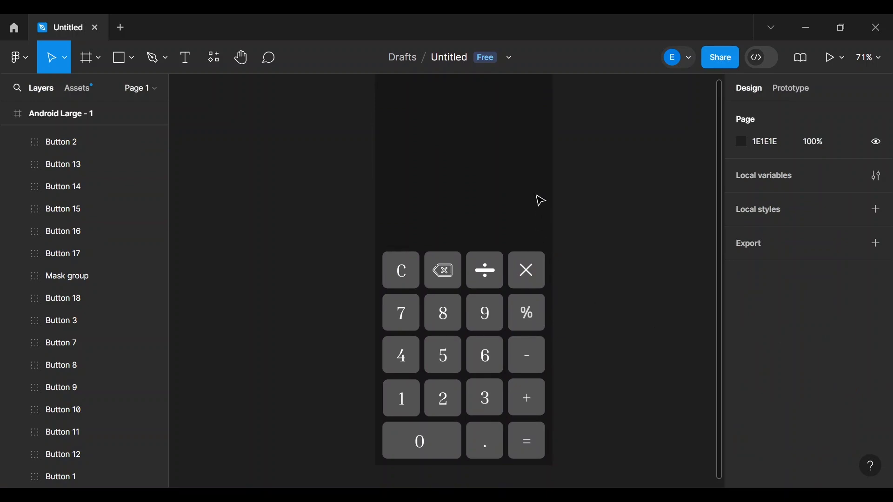
pyautogui.scroll(3, 540, 201)
pyautogui.scroll(-2, 541, 201)
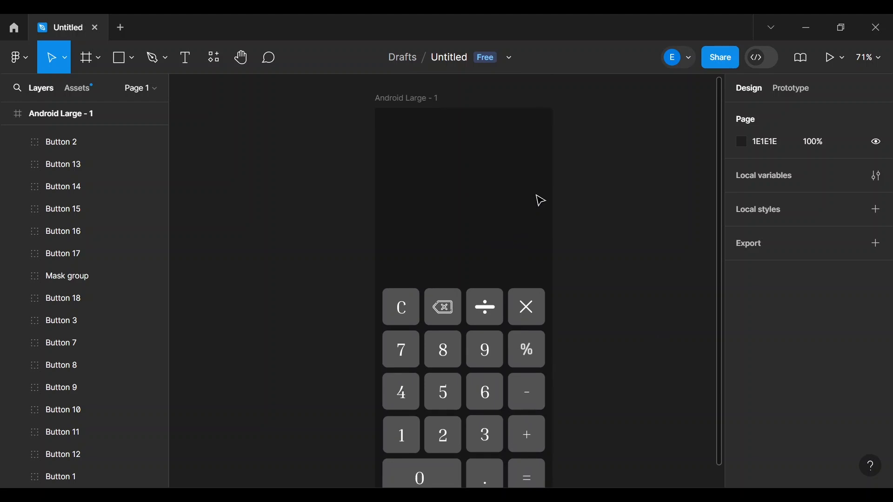
pyautogui.scroll(-1, 541, 201)
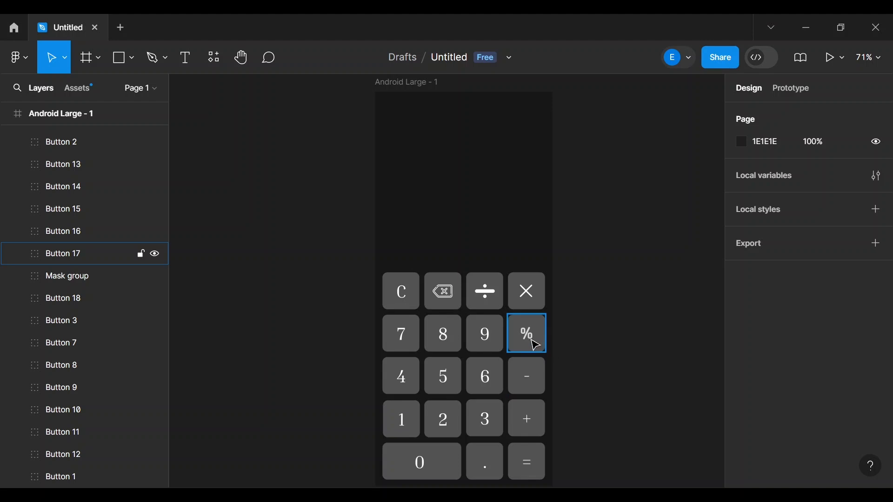
# - Move ÷ into the slot right of 9 and % into the top row beside delete
pyautogui.moveTo(542, 308); pyautogui.dragTo(500, 152)
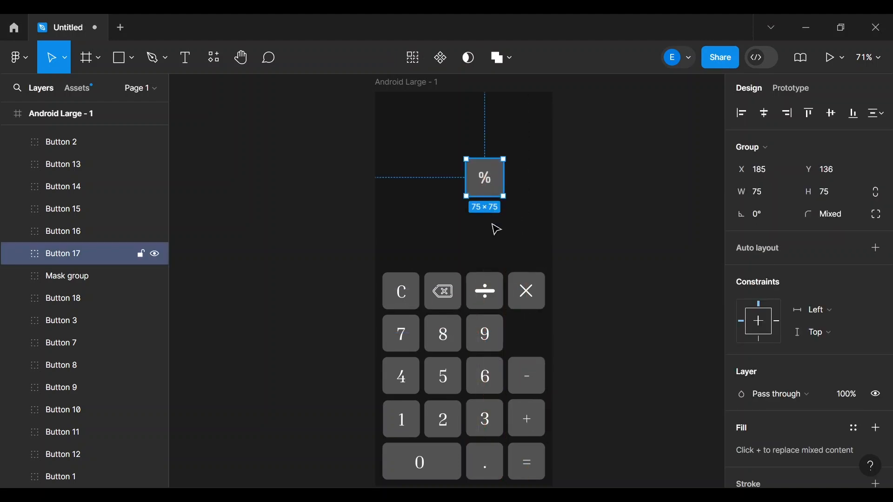
pyautogui.moveTo(492, 296); pyautogui.dragTo(527, 332)
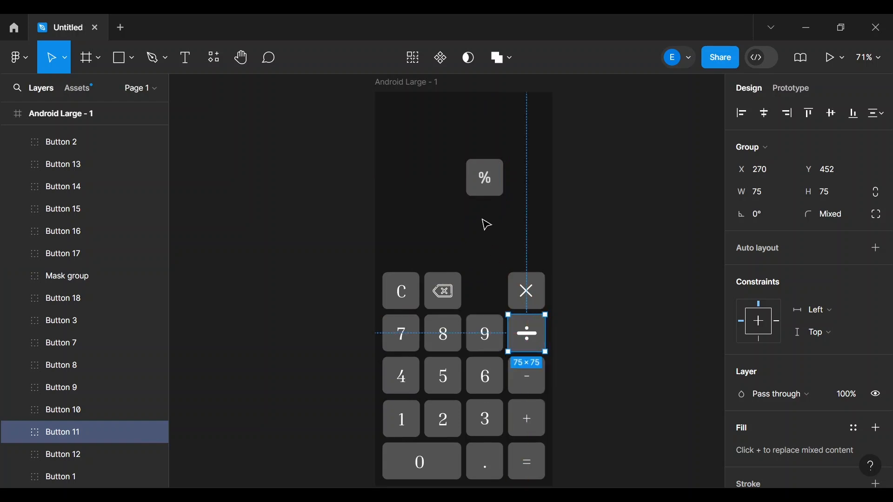
pyautogui.click(484, 191)
pyautogui.moveTo(484, 191); pyautogui.dragTo(488, 302)
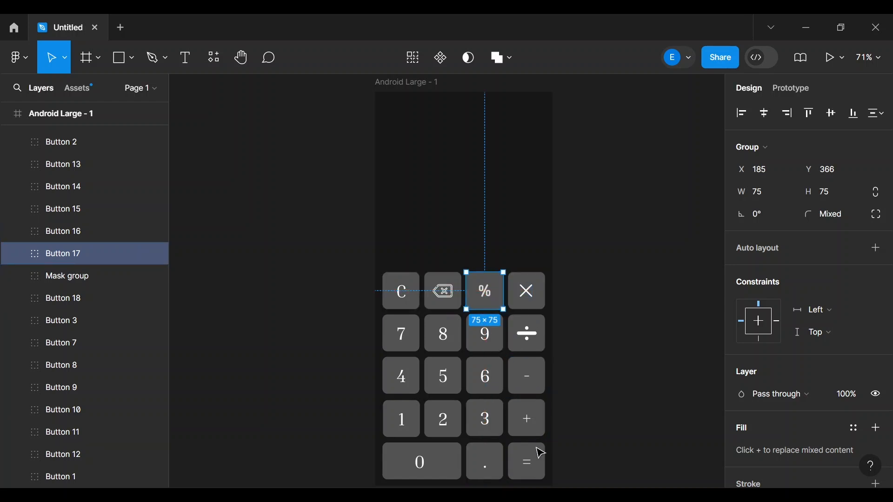
pyautogui.click(676, 340)
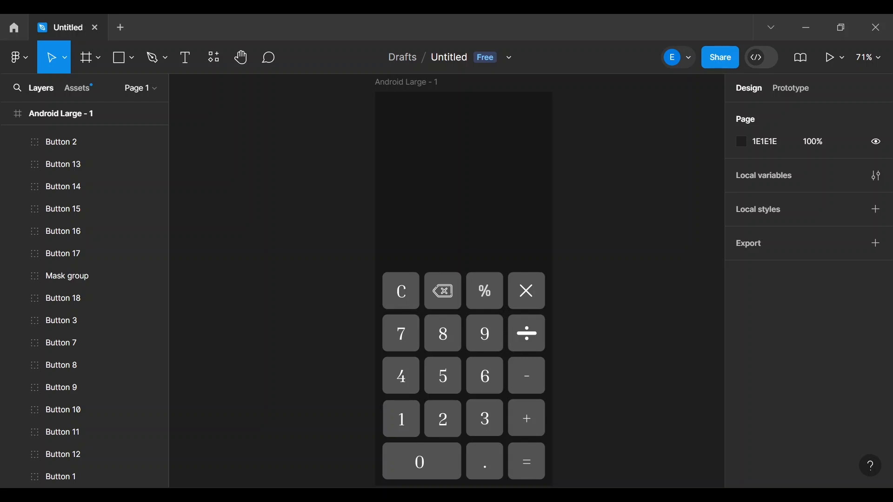
pyautogui.click(533, 470)
# - Change the = key's fill from grey 535352 to maroon #811a40
pyautogui.scroll(-4, 807, 389)
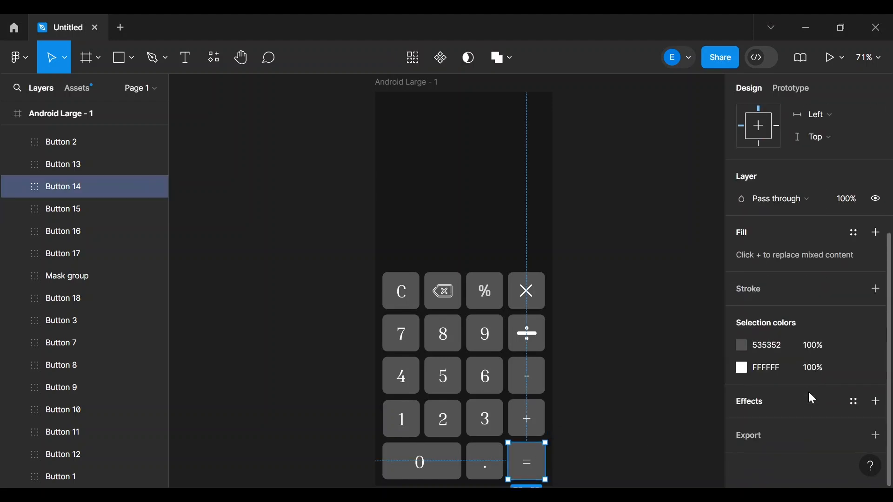
pyautogui.click(772, 344)
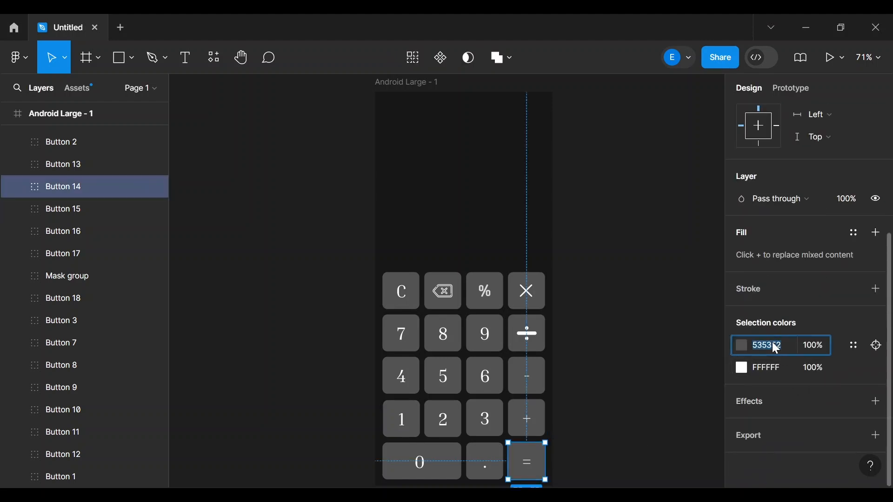
pyautogui.write('#811a40')
pyautogui.press('Return')
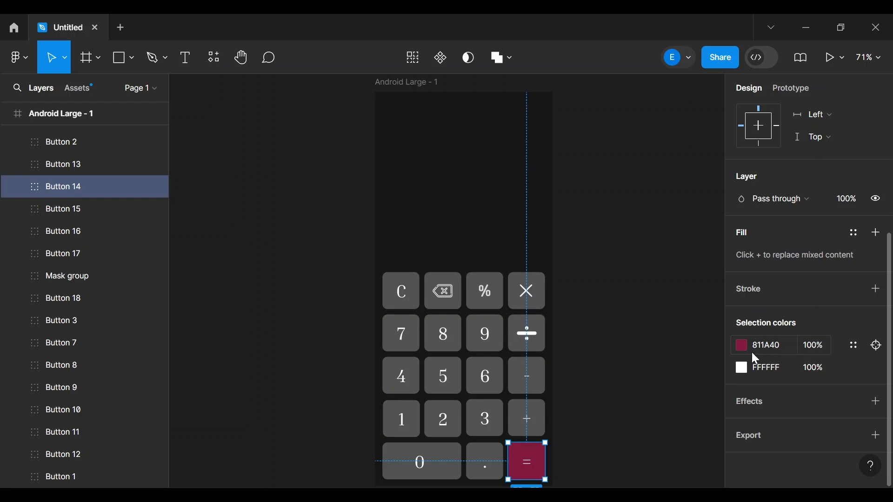
pyautogui.click(536, 425)
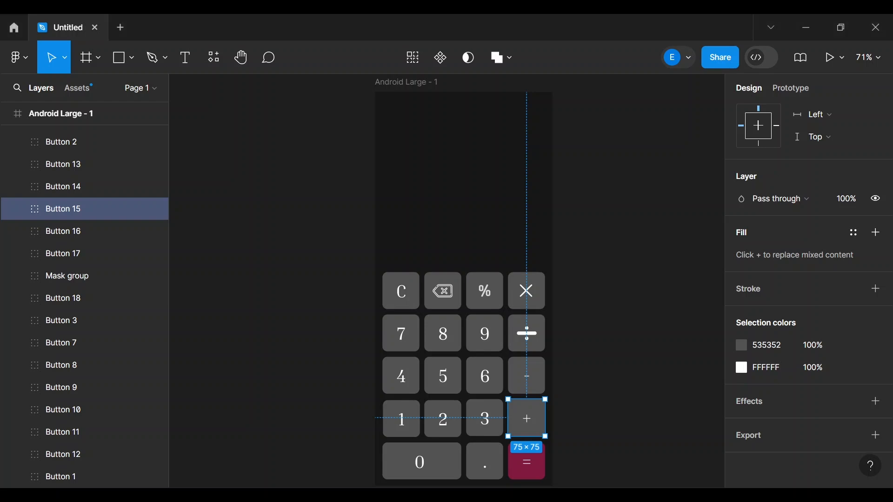
# - Set the minus key's fill to pink #d52b5b
pyautogui.click(776, 347)
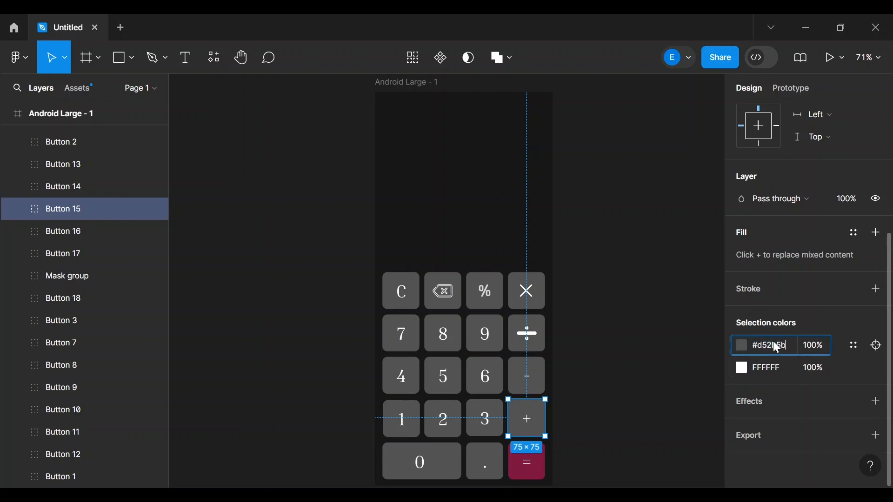
pyautogui.click(540, 383)
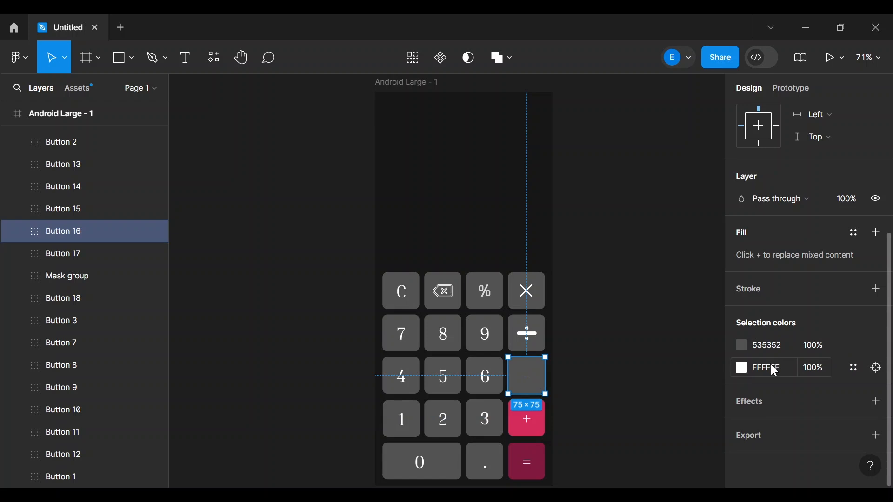
pyautogui.click(767, 342)
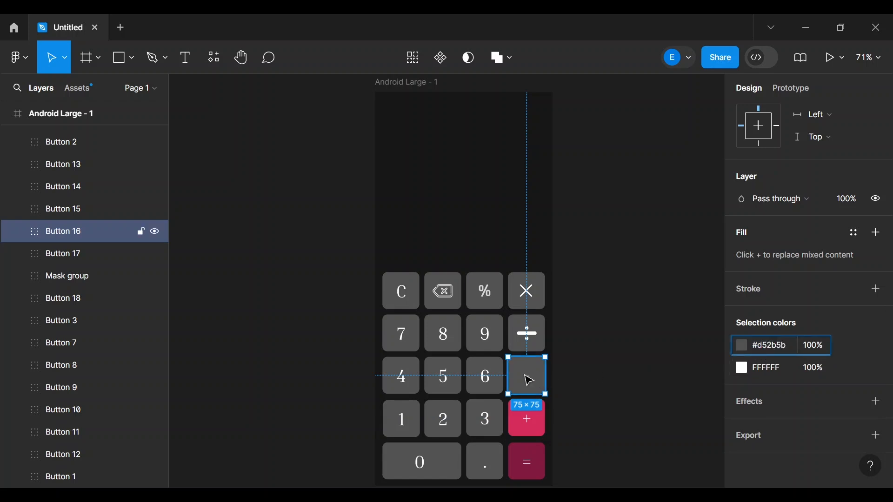
pyautogui.write('#d52b5b')
pyautogui.press('Return')
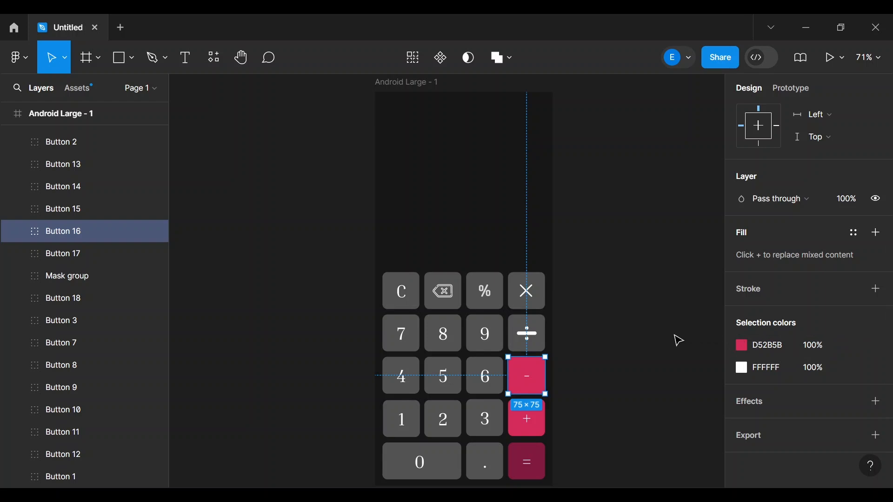
# - Give the ÷ and × keys the #d52b5d pink fill
pyautogui.click(545, 330)
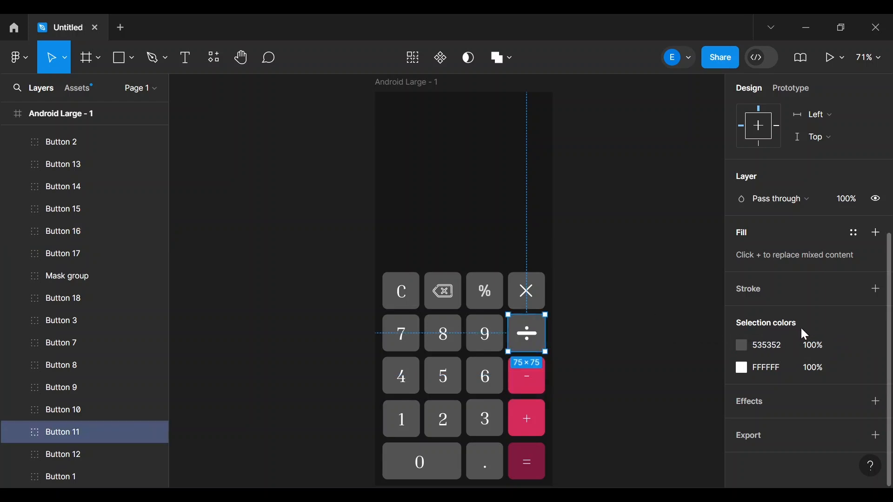
pyautogui.click(780, 345)
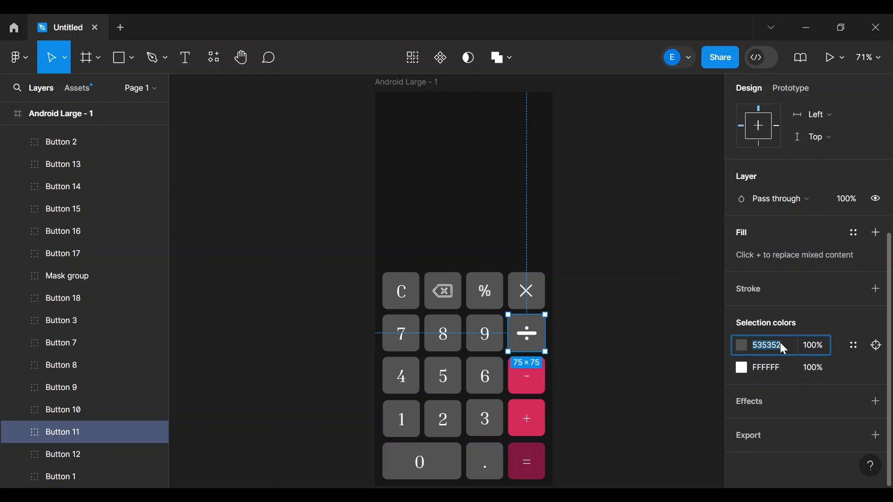
pyautogui.write('#d52b5d')
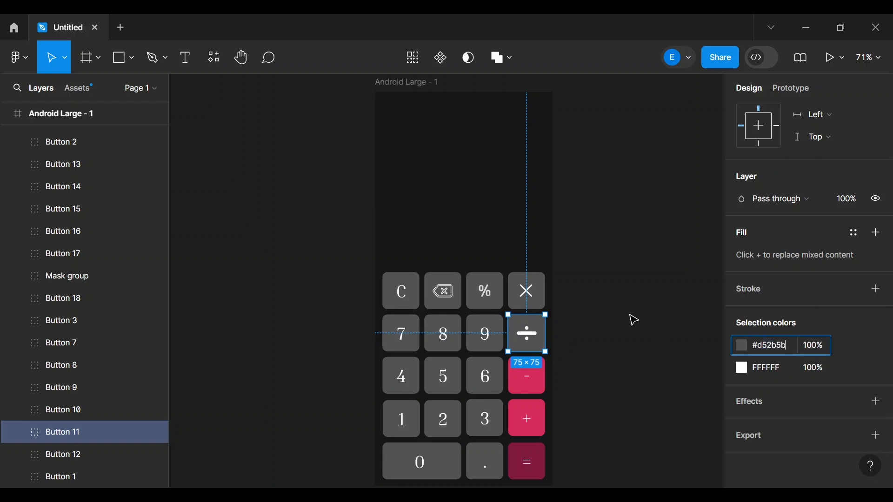
pyautogui.click(630, 320)
pyautogui.click(537, 296)
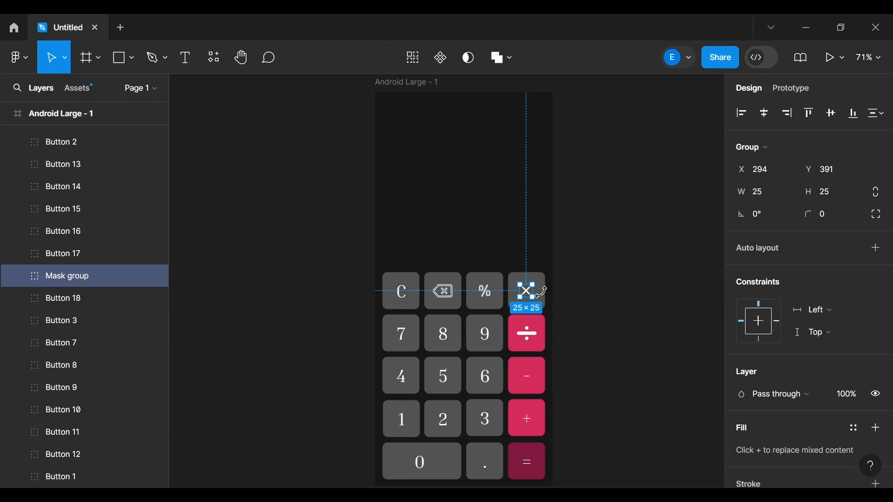
pyautogui.click(566, 297)
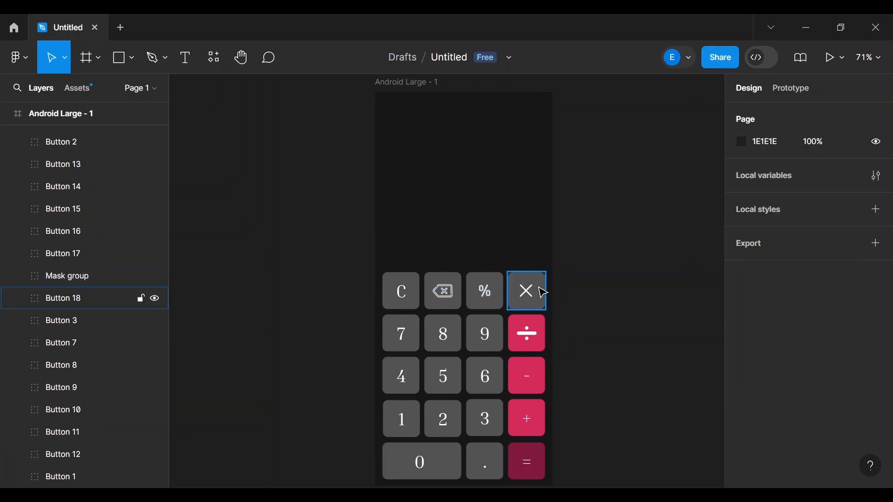
pyautogui.click(543, 290)
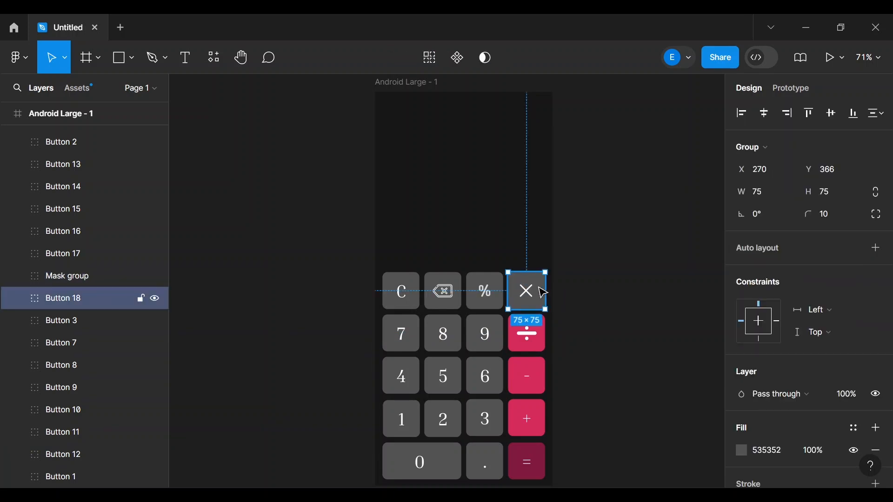
pyautogui.click(765, 452)
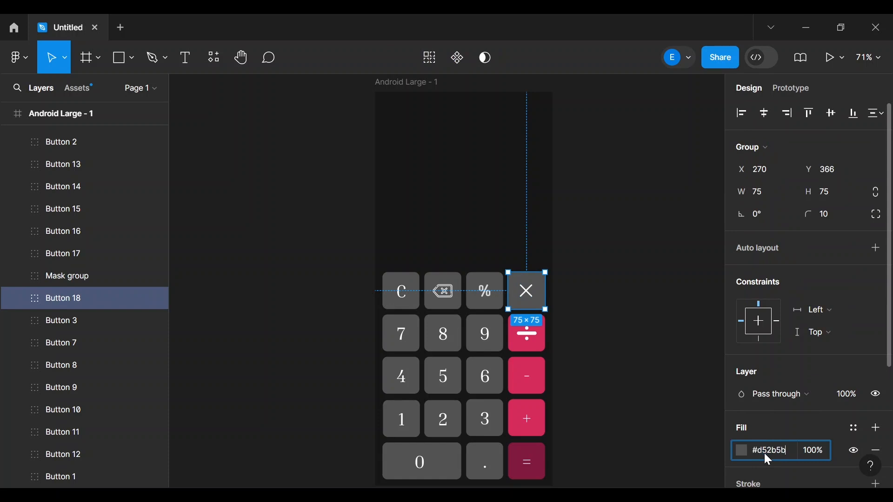
pyautogui.click(656, 350)
# - Narrow the ÷ icon to 35 wide, keeping its 40 height
pyautogui.scroll(-3, 657, 349)
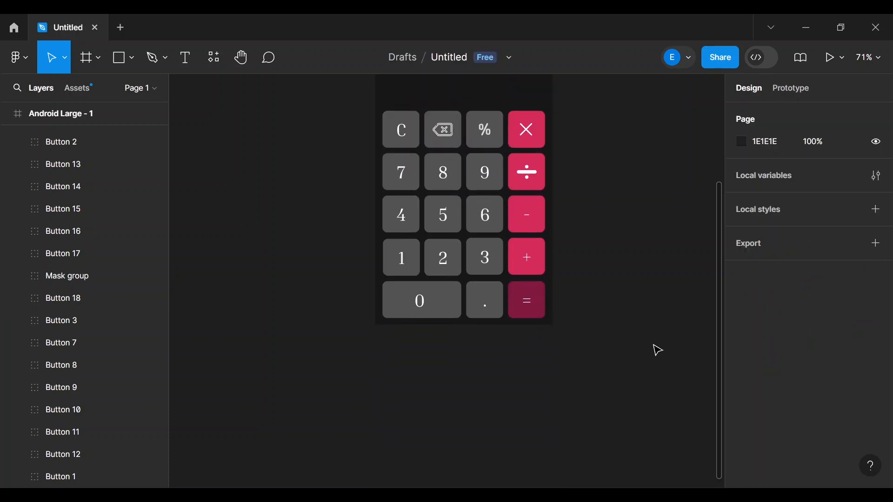
pyautogui.scroll(2, 658, 350)
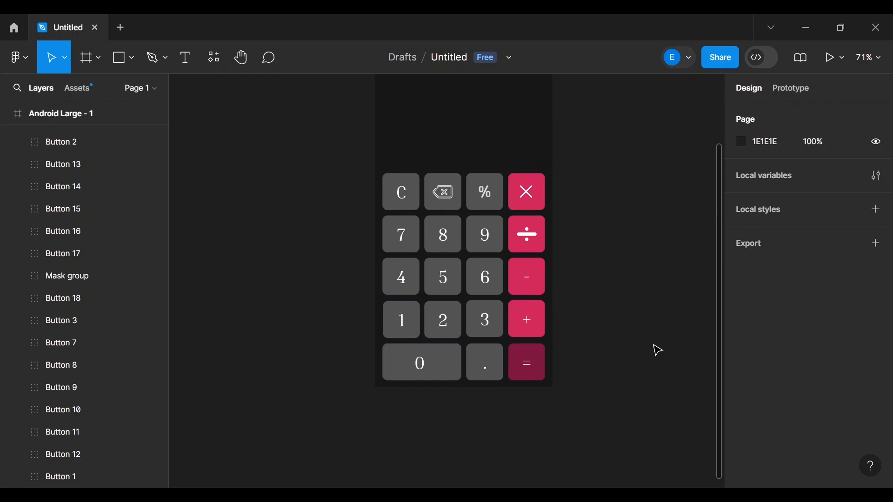
pyautogui.scroll(2, 631, 390)
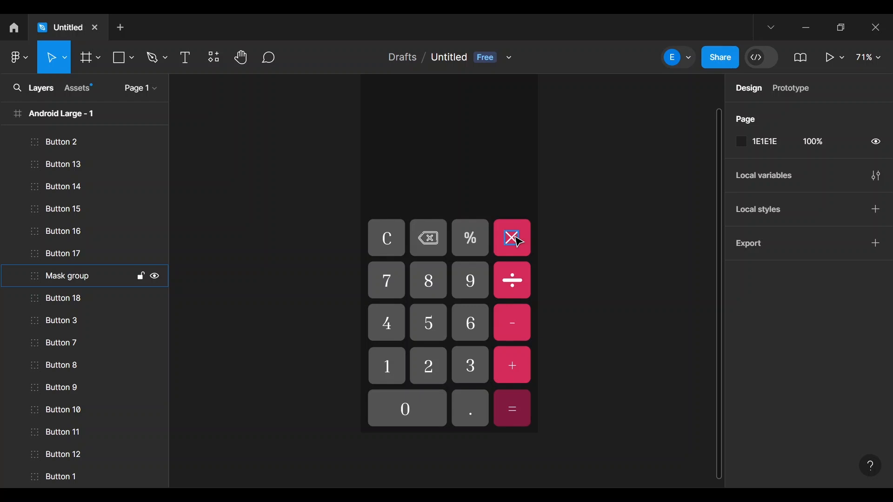
pyautogui.doubleClick(514, 287)
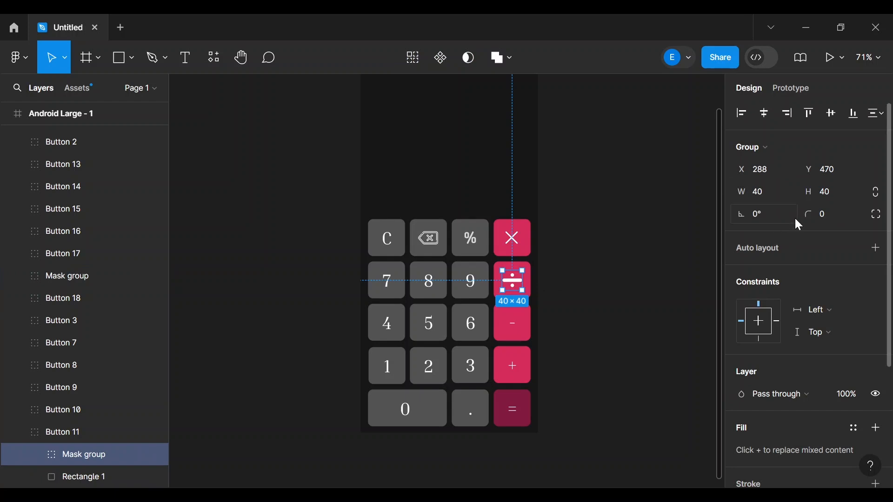
pyautogui.click(756, 202)
pyautogui.press('Return')
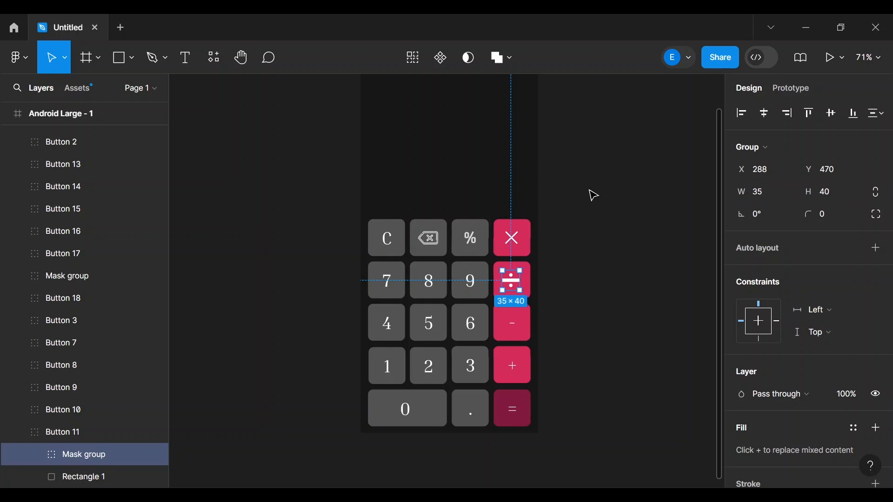
# - Shift the ÷ icon slightly right so it sits centred on its key
pyautogui.click(593, 195)
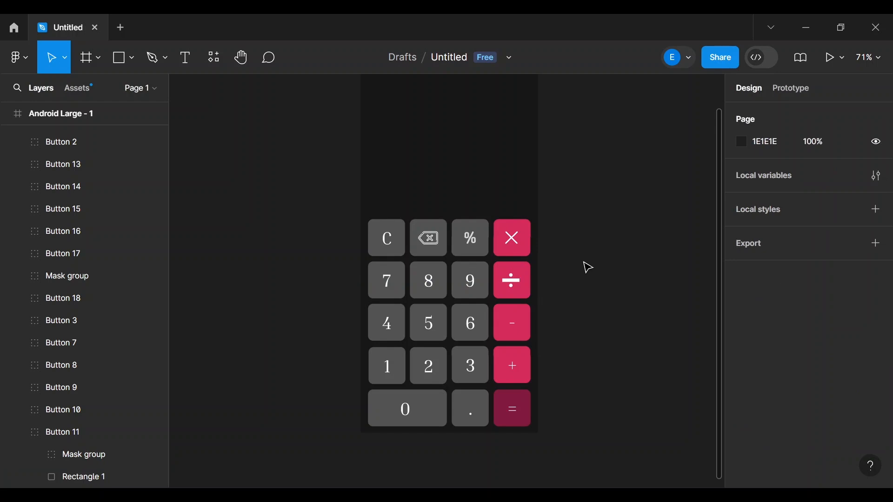
pyautogui.doubleClick(517, 284)
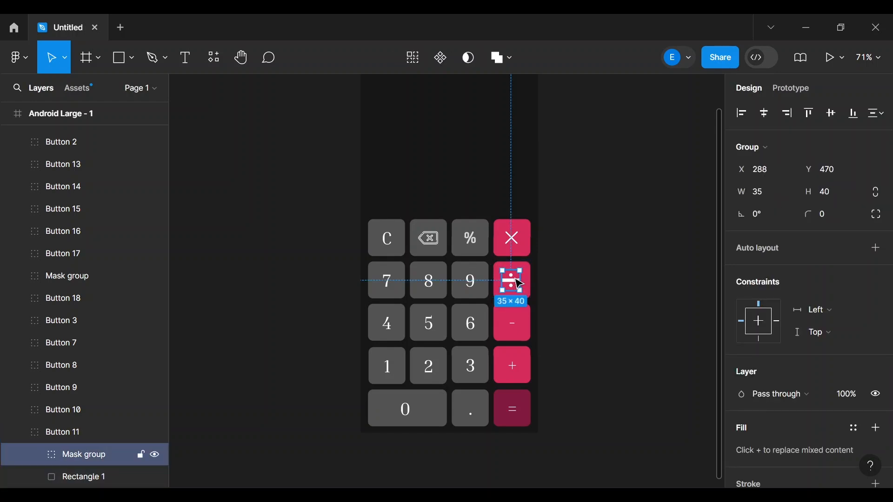
pyautogui.moveTo(513, 279); pyautogui.dragTo(516, 281)
# - Resize the × icon to 20×20
pyautogui.click(584, 273)
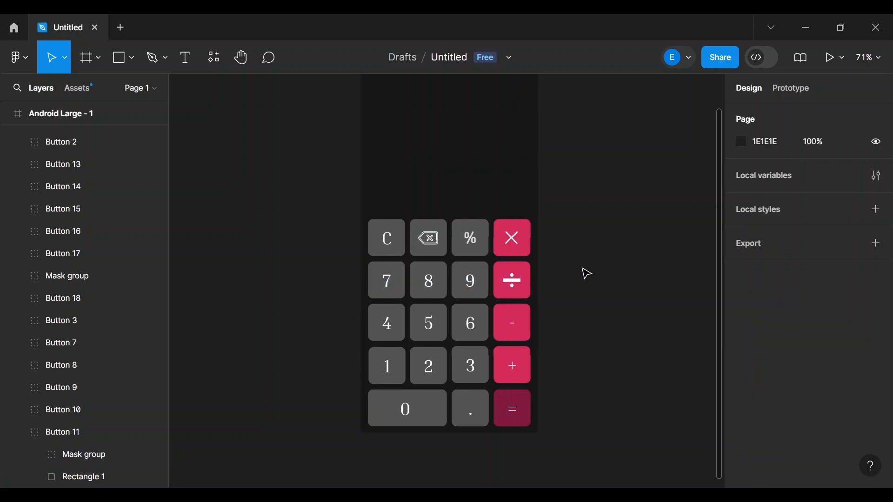
pyautogui.click(512, 237)
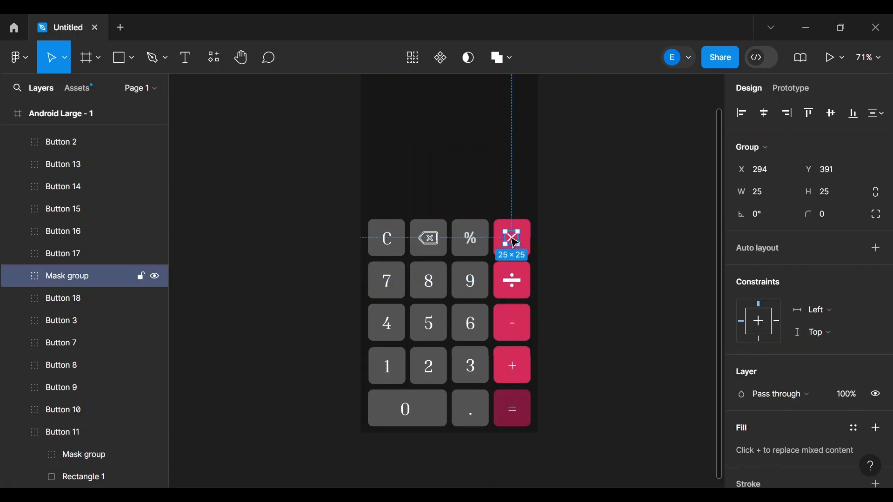
pyautogui.click(760, 194)
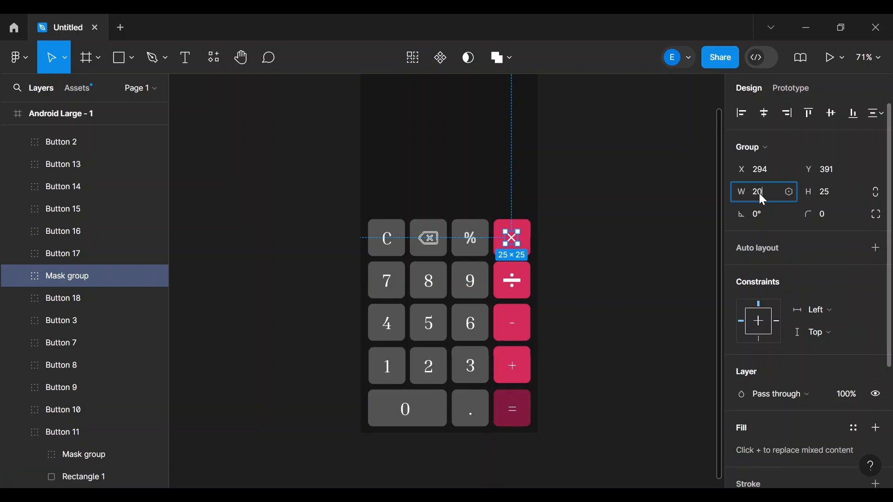
pyautogui.click(830, 192)
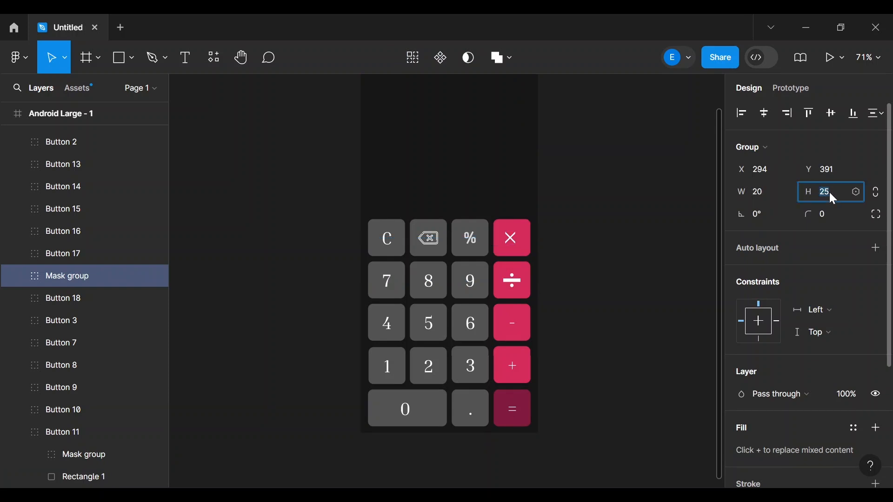
pyautogui.write('0')
pyautogui.press('Return')
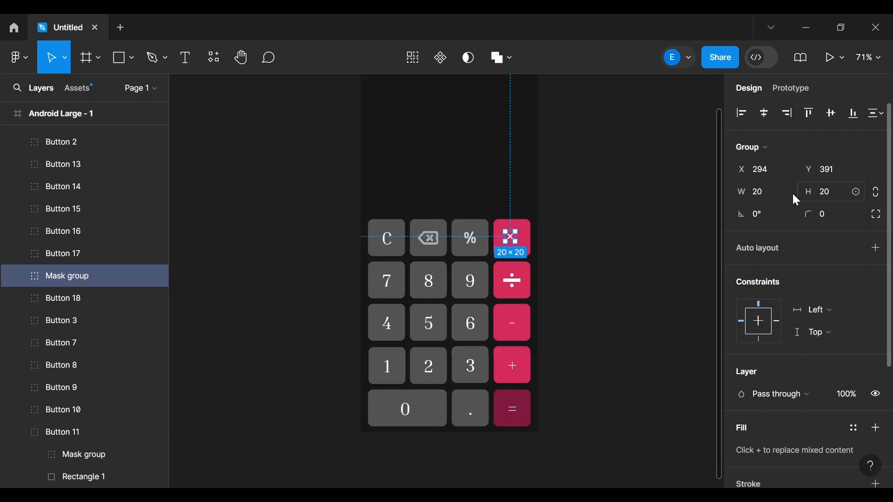
# - Move the × icon to the centre of its pink key
pyautogui.click(605, 216)
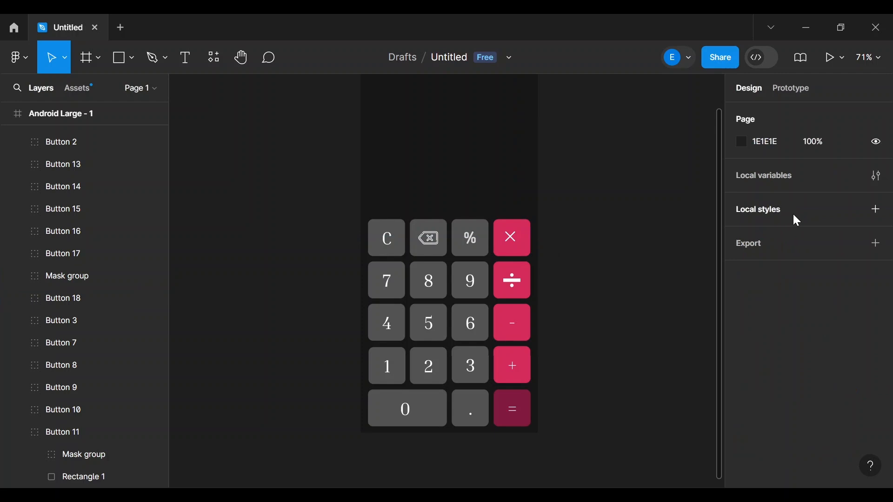
pyautogui.click(516, 241)
pyautogui.moveTo(515, 240)
pyautogui.mouseDown()
pyautogui.moveTo(522, 243)
pyautogui.moveTo(515, 239)
pyautogui.mouseUp()
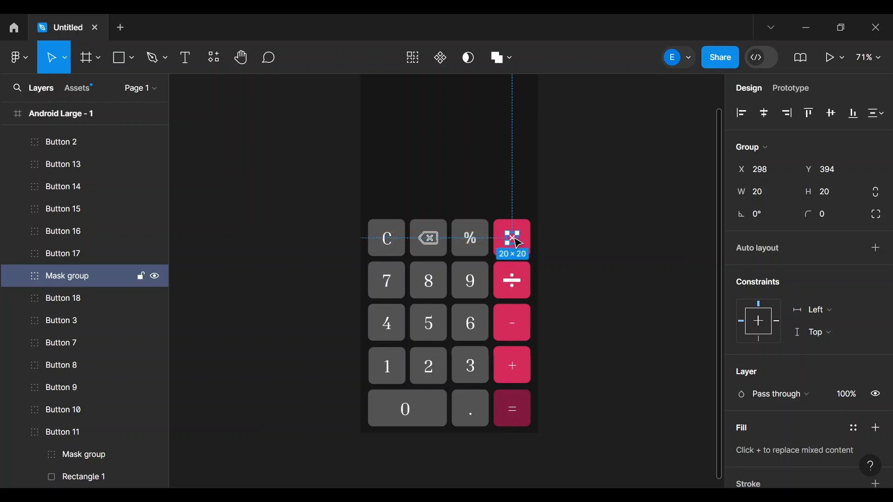
pyautogui.click(622, 255)
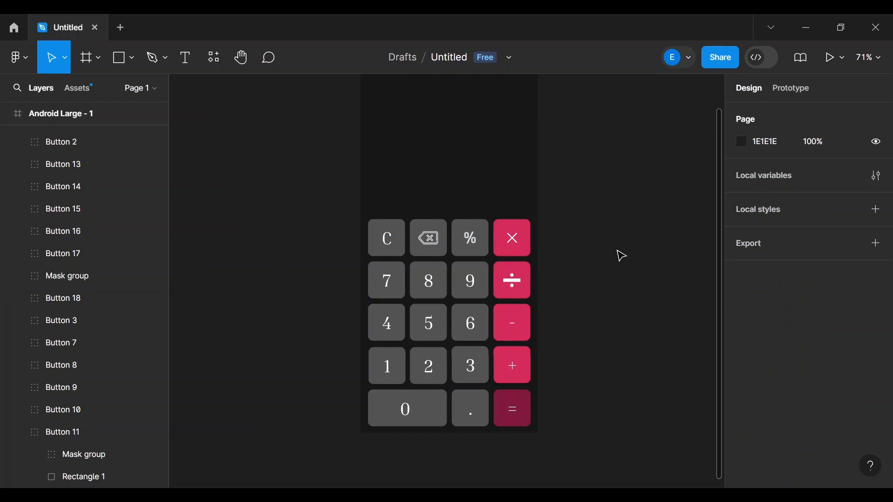
pyautogui.scroll(2, 622, 256)
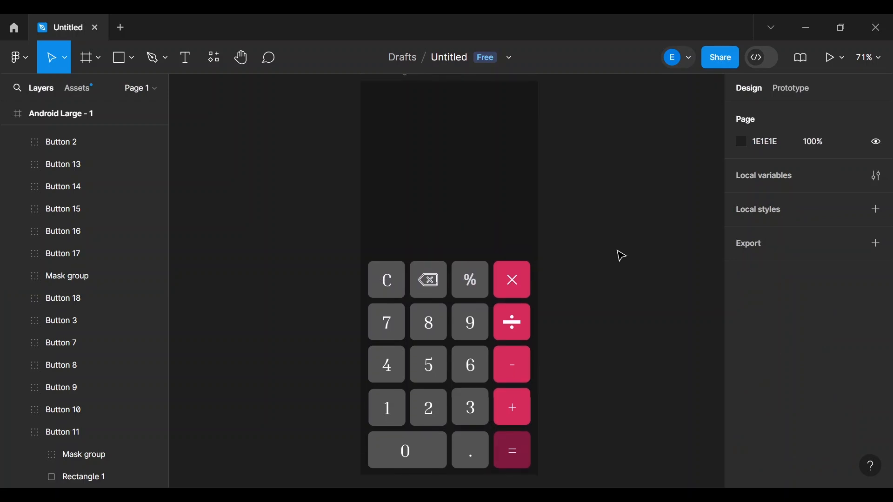
pyautogui.scroll(6, 622, 256)
pyautogui.scroll(-5, 621, 256)
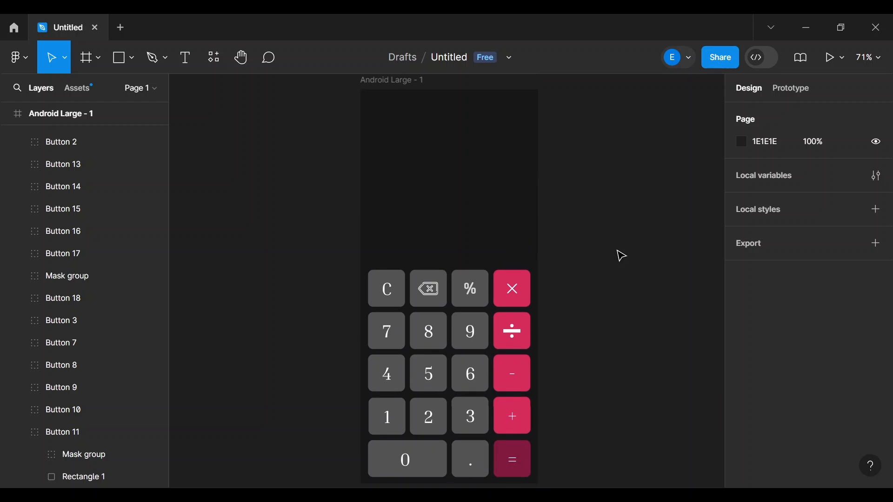